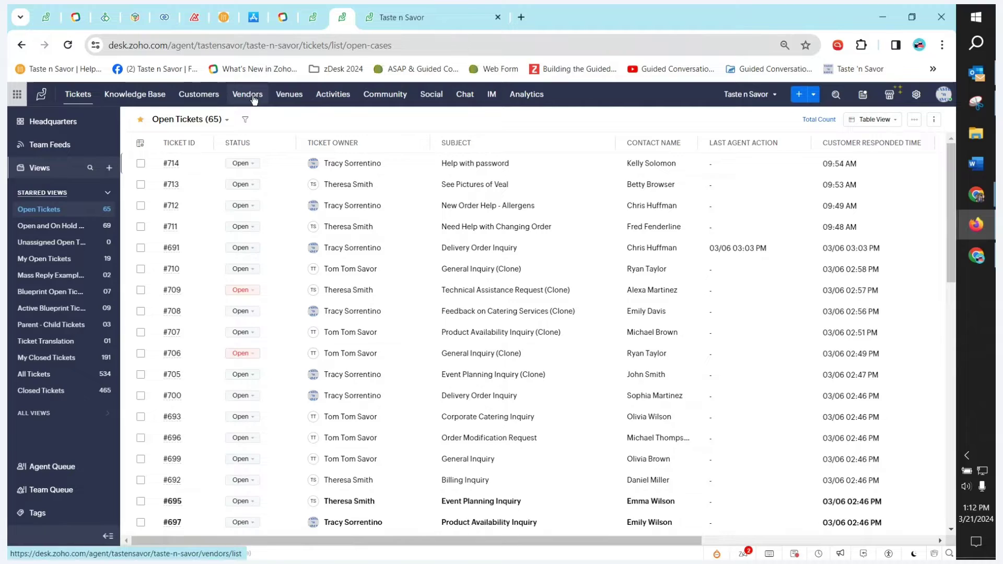
Step: Look at the Vendors and Venues modules and at the blank form for a new custom vendor view, returning to Active Vendors
{"action": "left_click", "coordinate": [253, 100]}
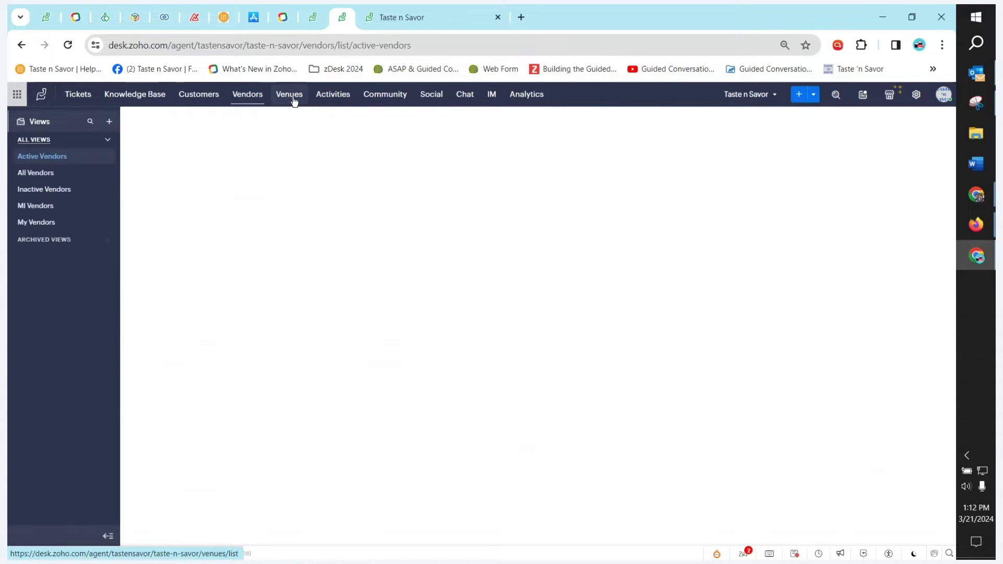
{"action": "left_click", "coordinate": [294, 100]}
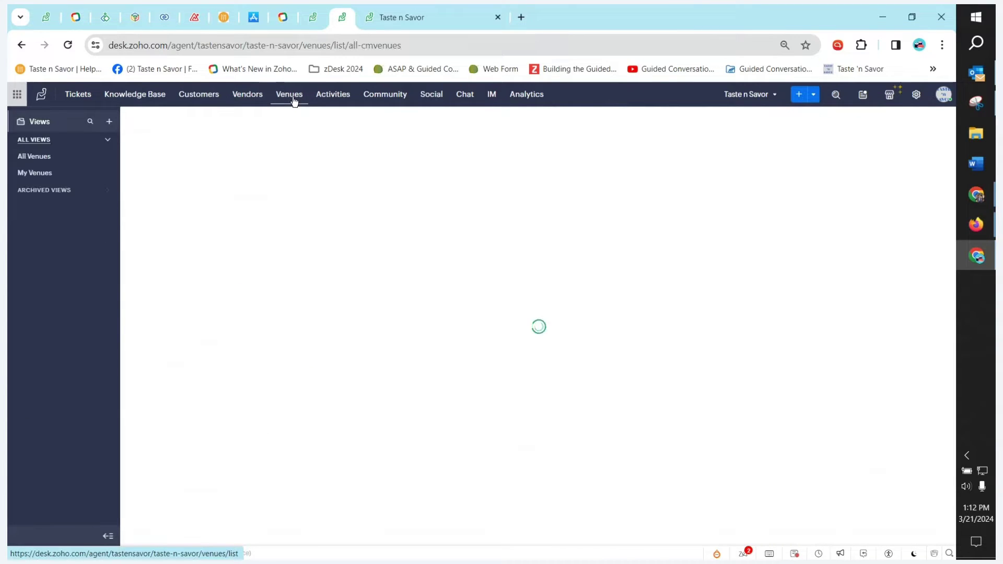
{"action": "left_click", "coordinate": [253, 100]}
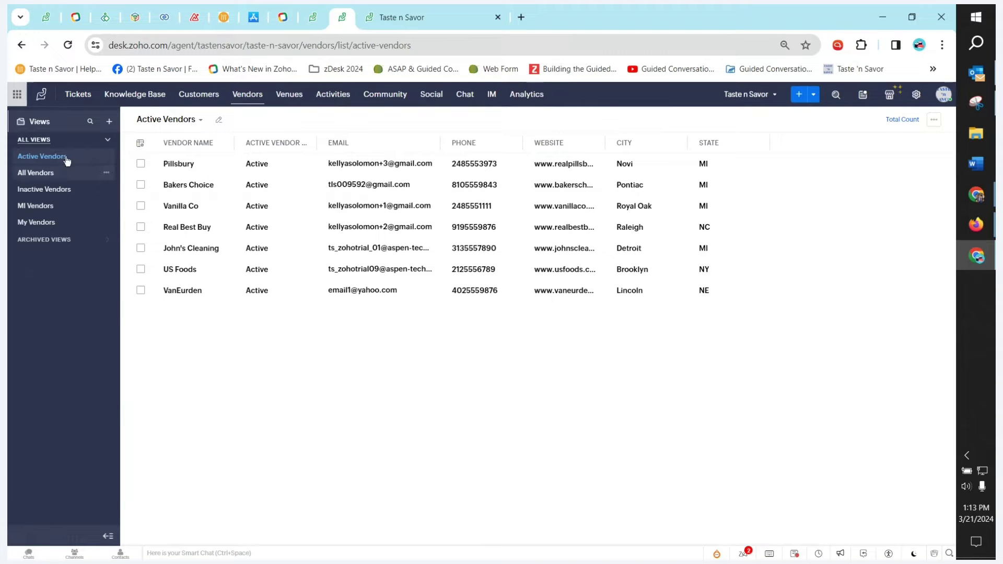
{"action": "left_click", "coordinate": [109, 124]}
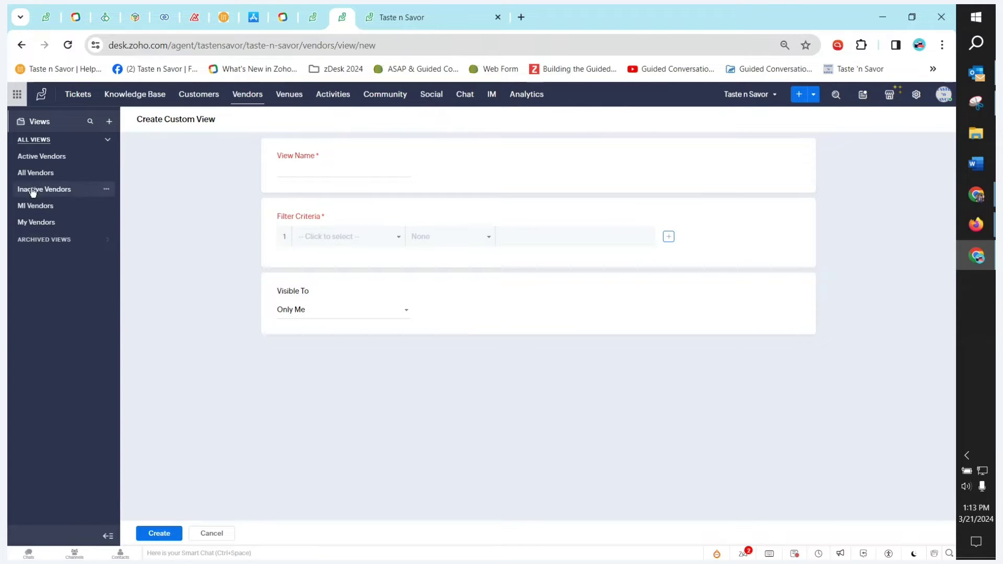
{"action": "left_click", "coordinate": [45, 160]}
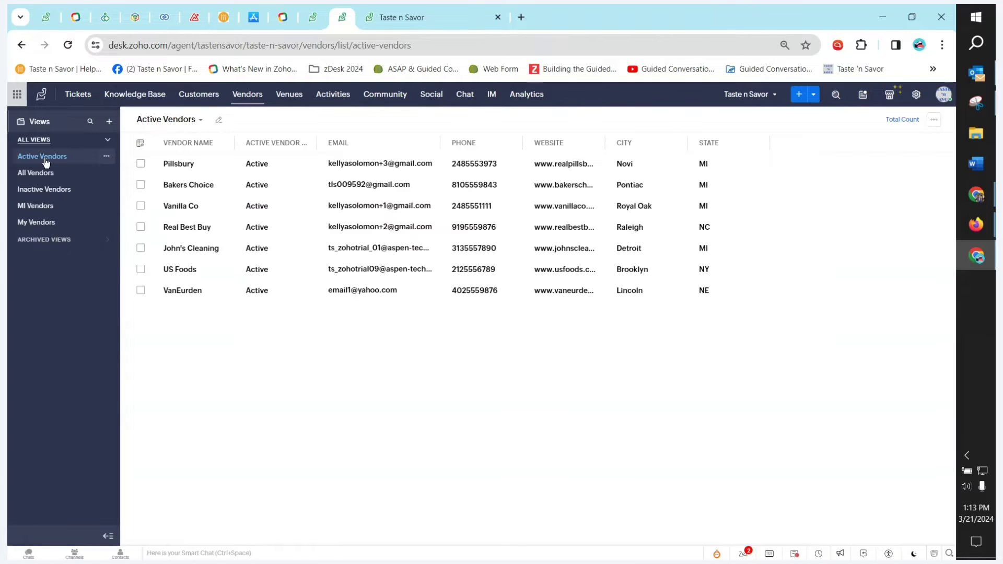
Step: Examine the Active Vendors view's filter criteria, visibility options and available actions, leaving without saving
{"action": "left_click", "coordinate": [218, 120]}
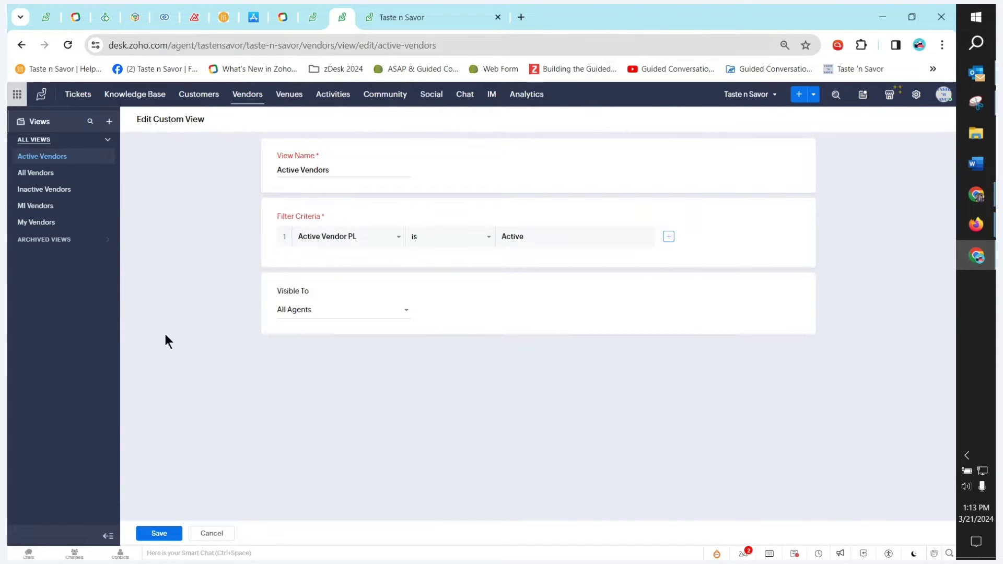
{"action": "left_click", "coordinate": [288, 314]}
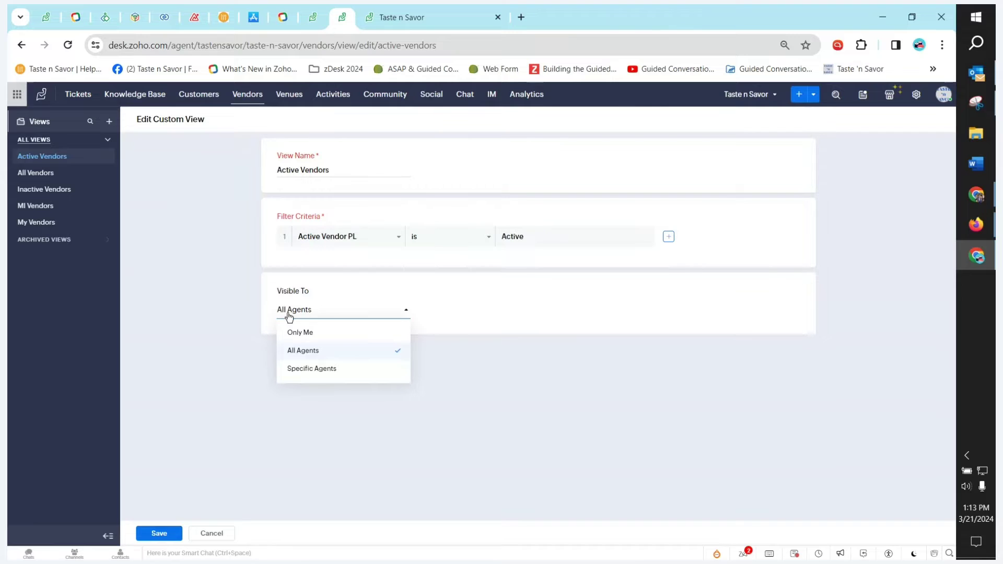
{"action": "left_click", "coordinate": [164, 255]}
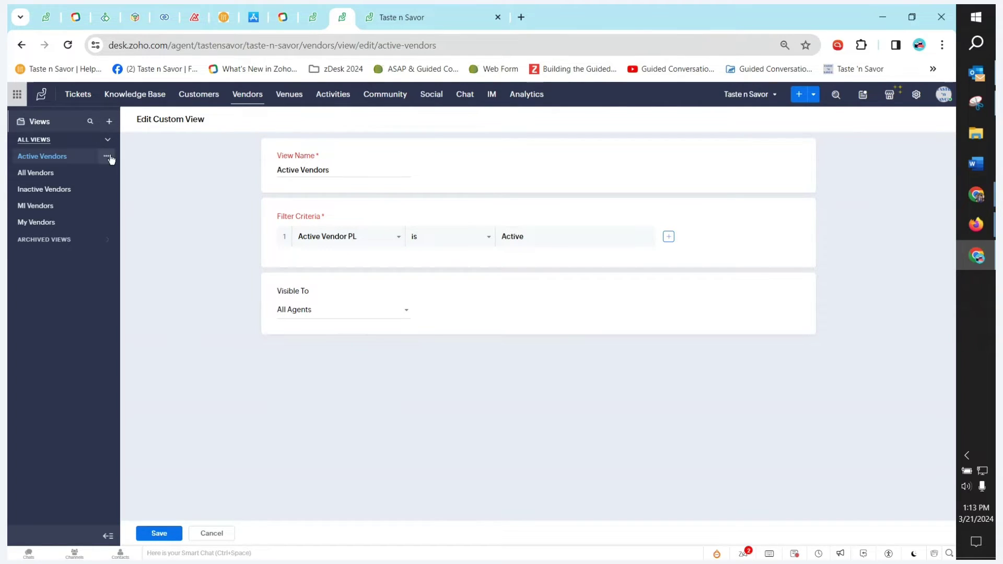
{"action": "left_click", "coordinate": [105, 160]}
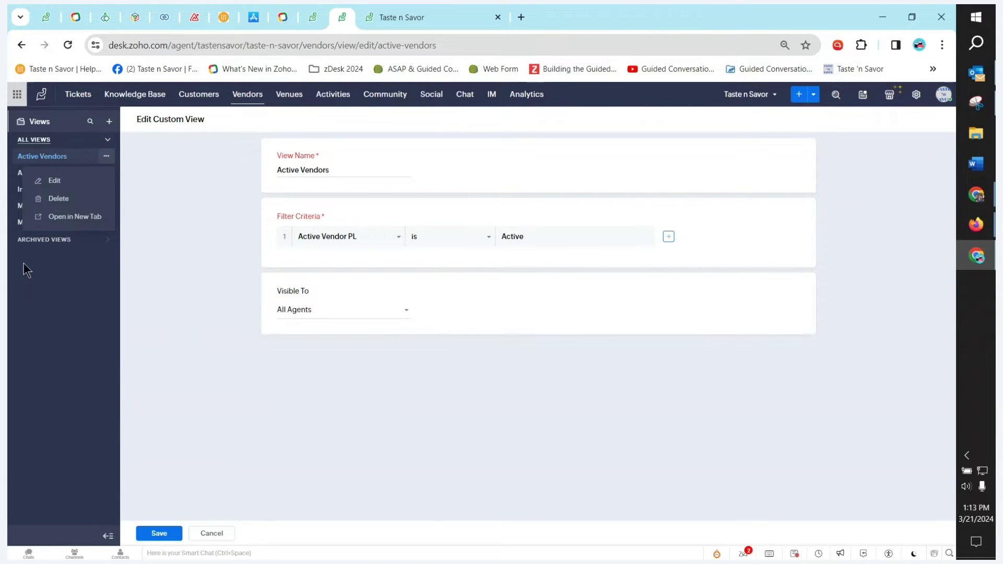
{"action": "left_click", "coordinate": [38, 274]}
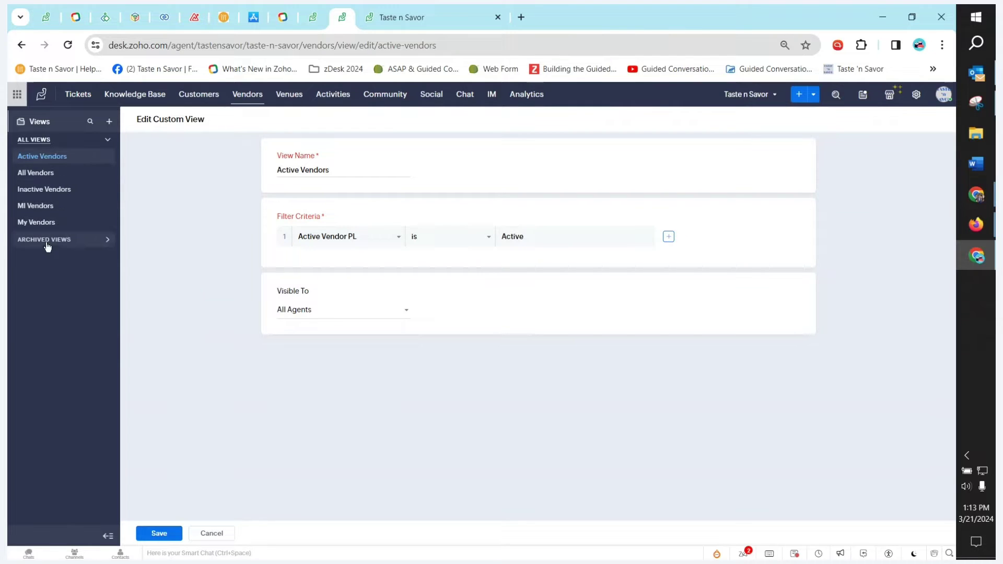
{"action": "left_click", "coordinate": [211, 534]}
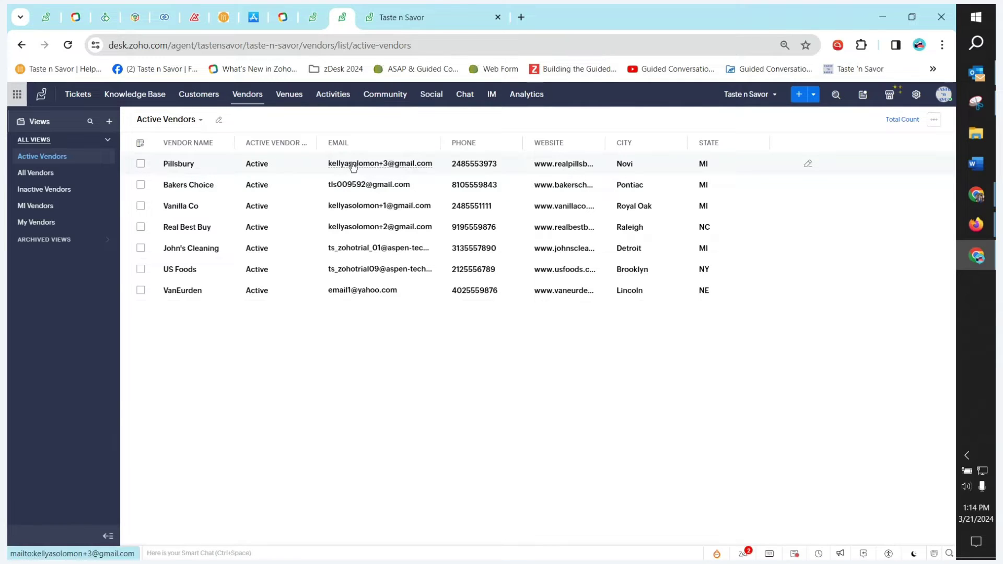
Step: Open the Pillsbury vendor for editing from the list, review its fields, and leave without saving
{"action": "left_click", "coordinate": [809, 166]}
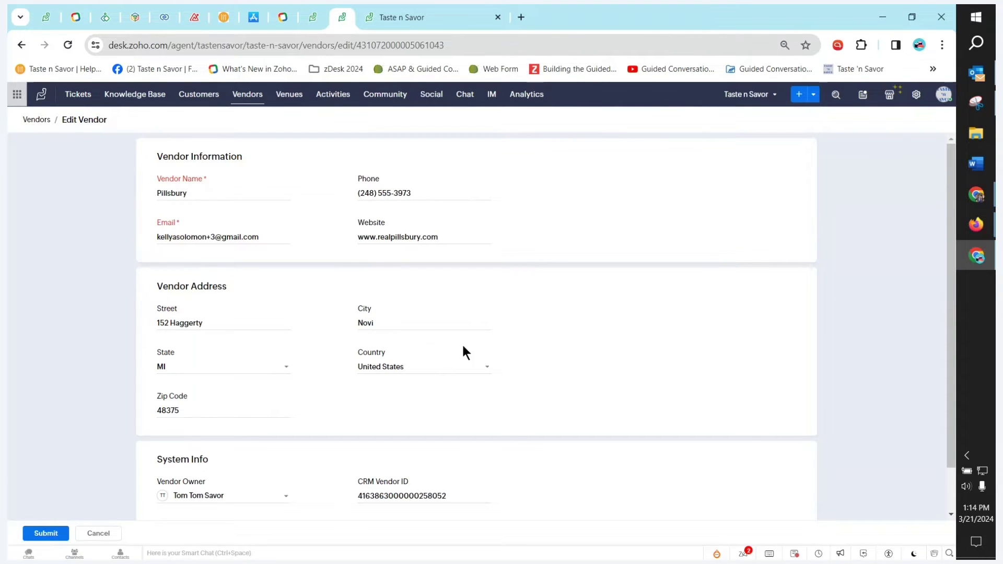
{"action": "scroll", "coordinate": [460, 350], "scroll_direction": "down", "scroll_amount": 1}
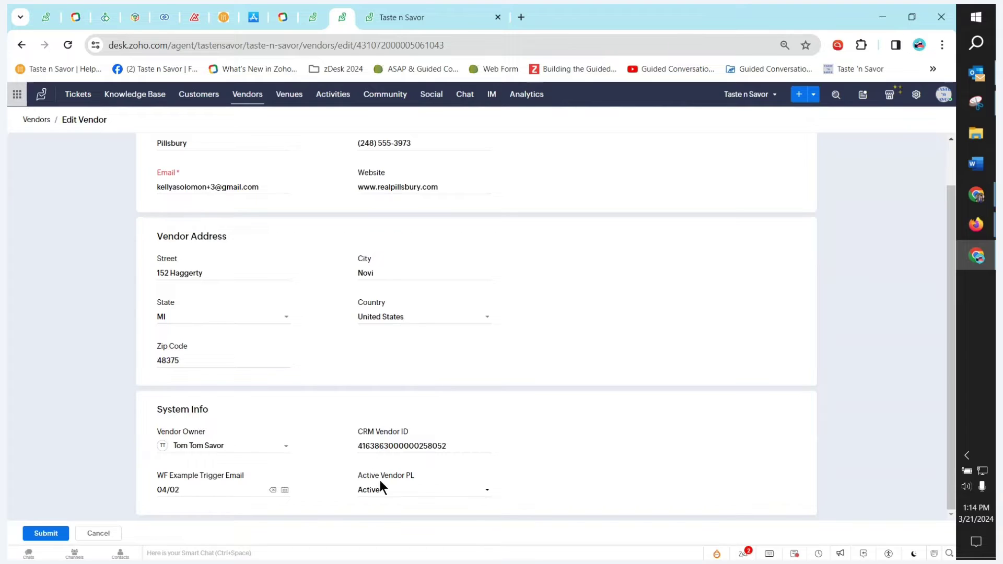
{"action": "scroll", "coordinate": [324, 234], "scroll_direction": "up", "scroll_amount": 1}
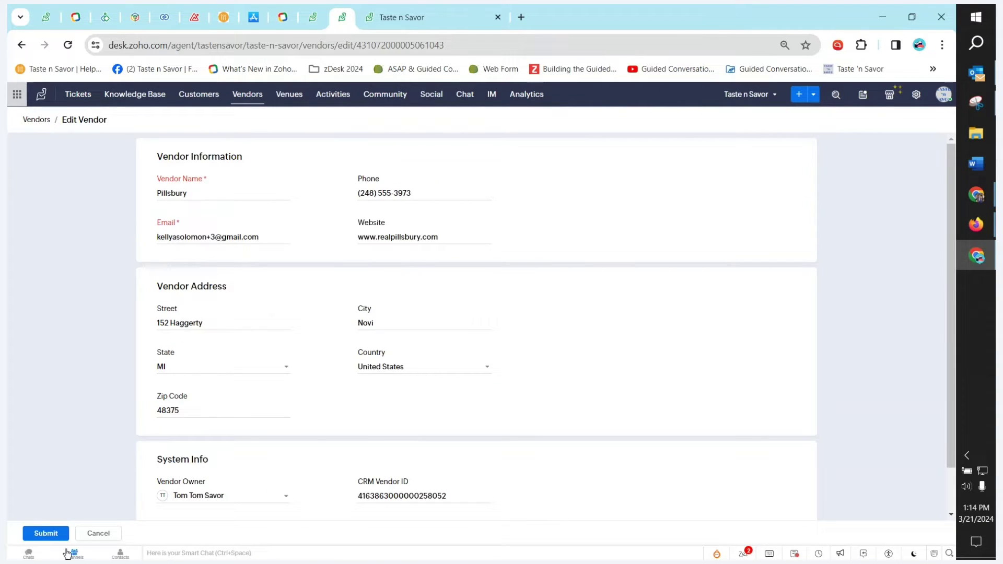
{"action": "left_click", "coordinate": [82, 534]}
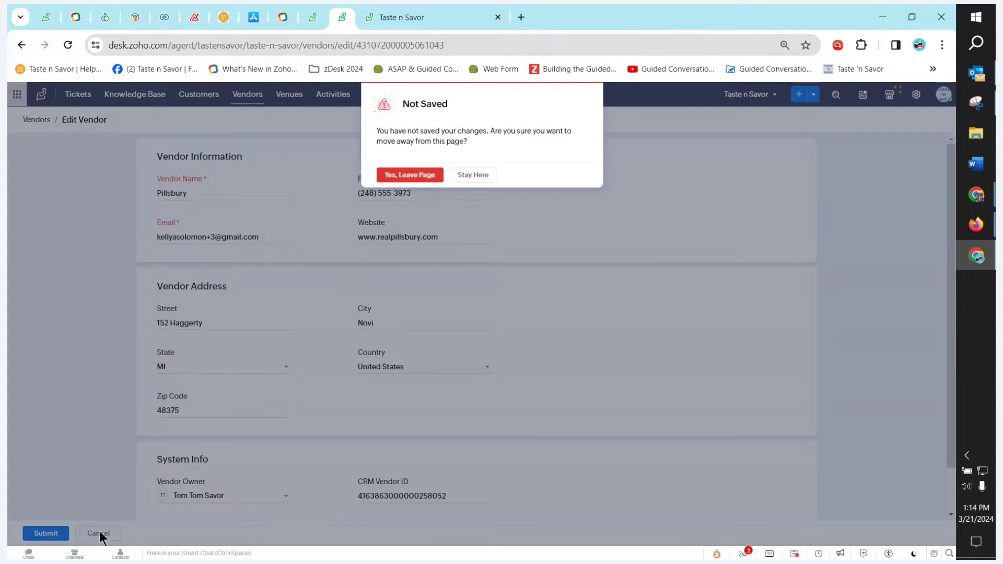
{"action": "left_click", "coordinate": [389, 179]}
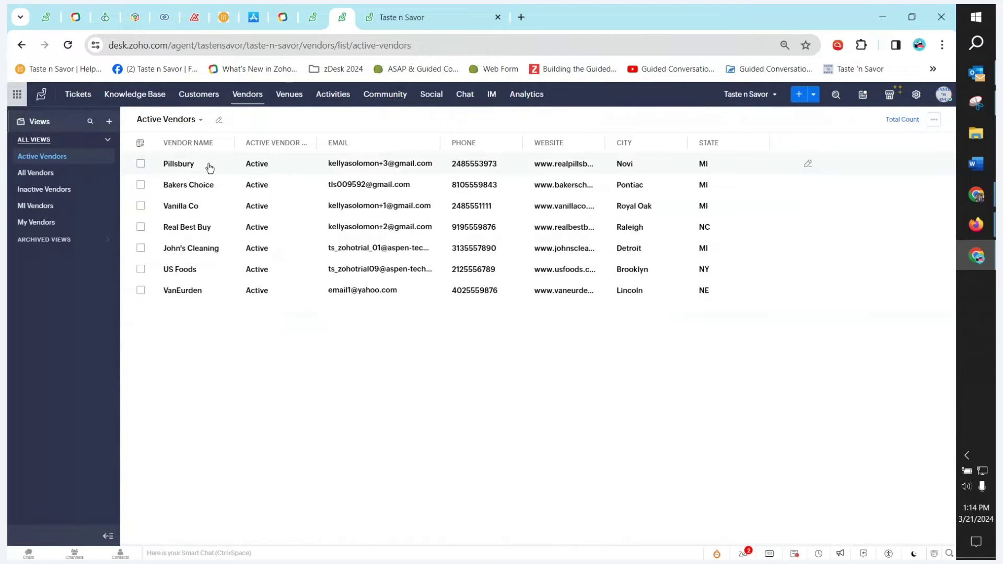
Step: Open the Pillsbury vendor record and review its history, associated tickets and overview details
{"action": "left_click", "coordinate": [209, 167]}
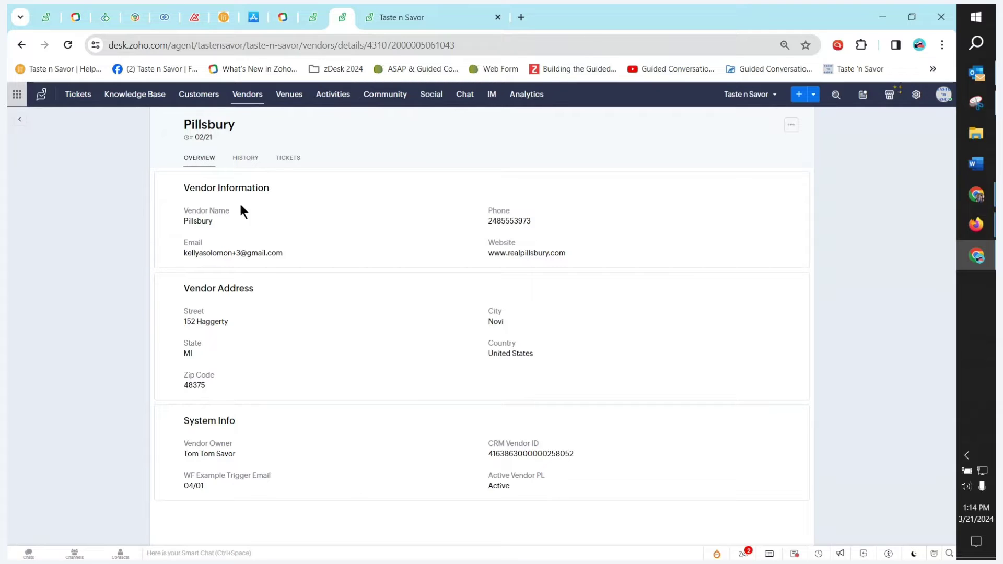
{"action": "left_click", "coordinate": [249, 163]}
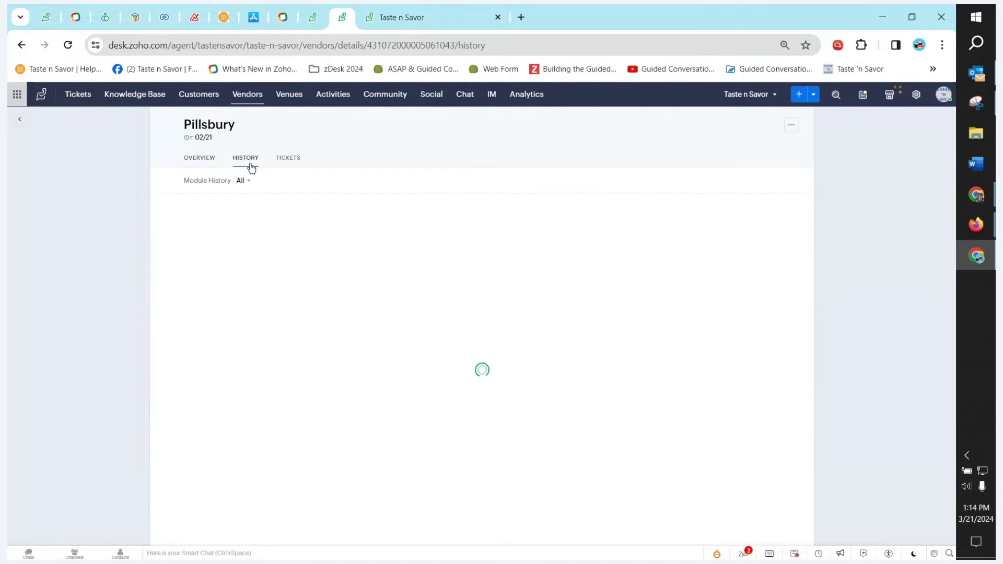
{"action": "left_click", "coordinate": [288, 158]}
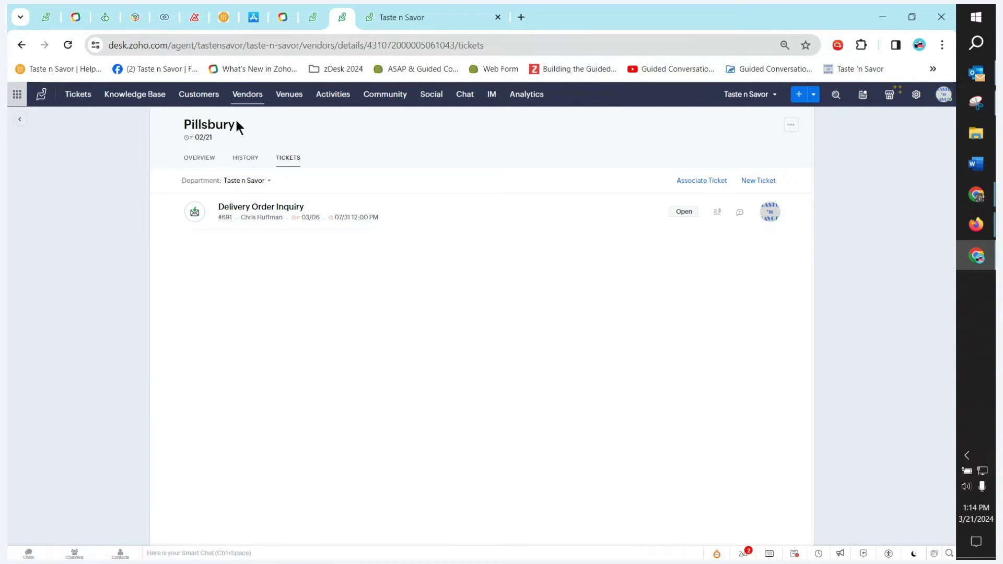
{"action": "left_click_drag", "start_coordinate": [183, 125], "coordinate": [235, 125]}
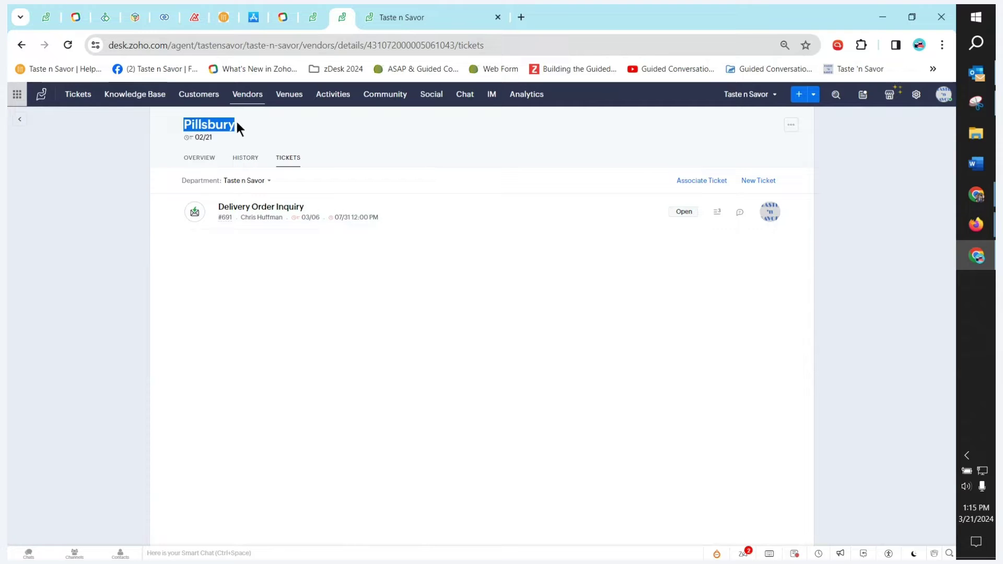
{"action": "left_click", "coordinate": [200, 159]}
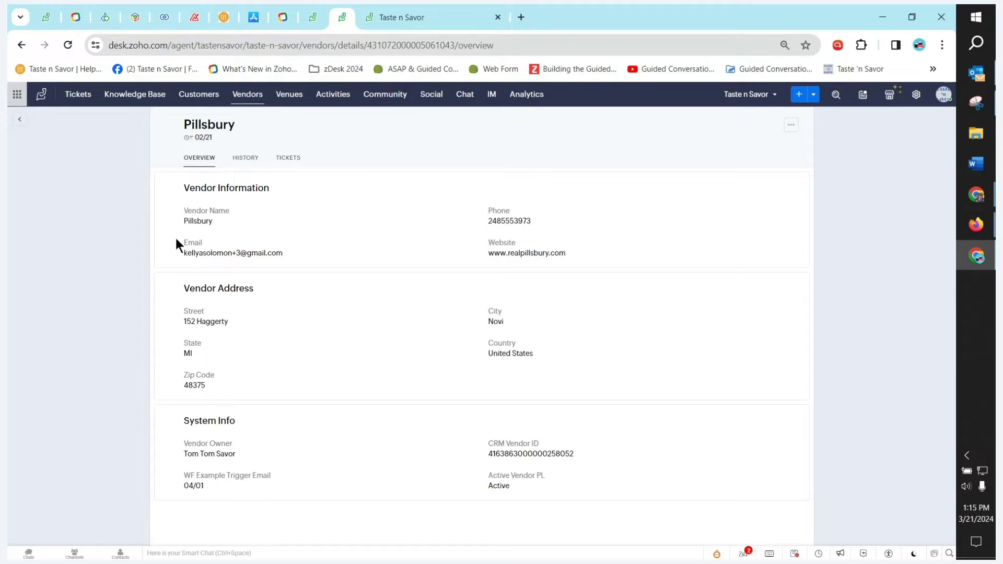
{"action": "double_click", "coordinate": [221, 221]}
{"action": "left_click_drag", "start_coordinate": [283, 254], "coordinate": [267, 257]}
Step: View the Pillsbury record's available actions and edit form, discard the edit, and return to the vendor list
{"action": "left_click", "coordinate": [790, 129]}
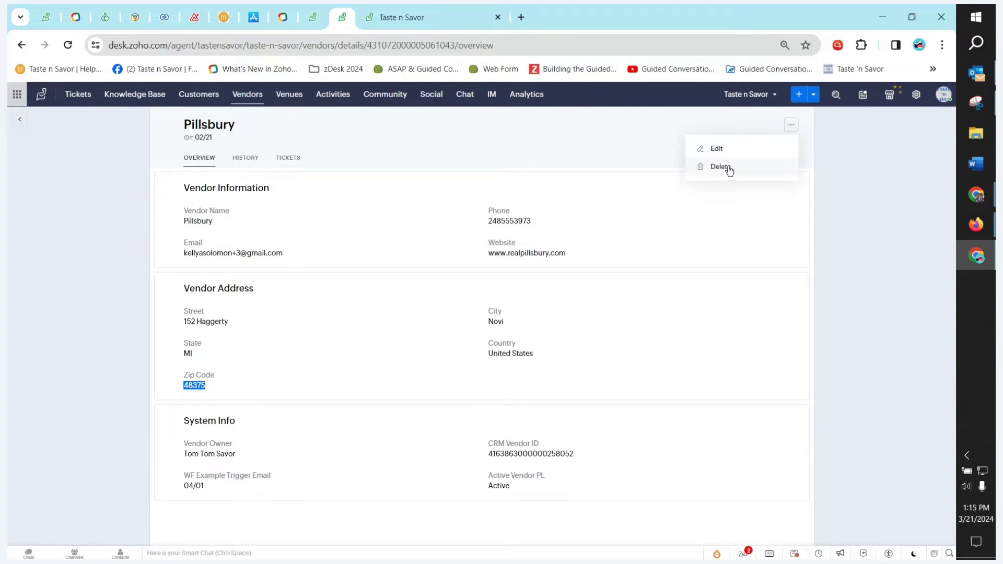
{"action": "left_click", "coordinate": [717, 150]}
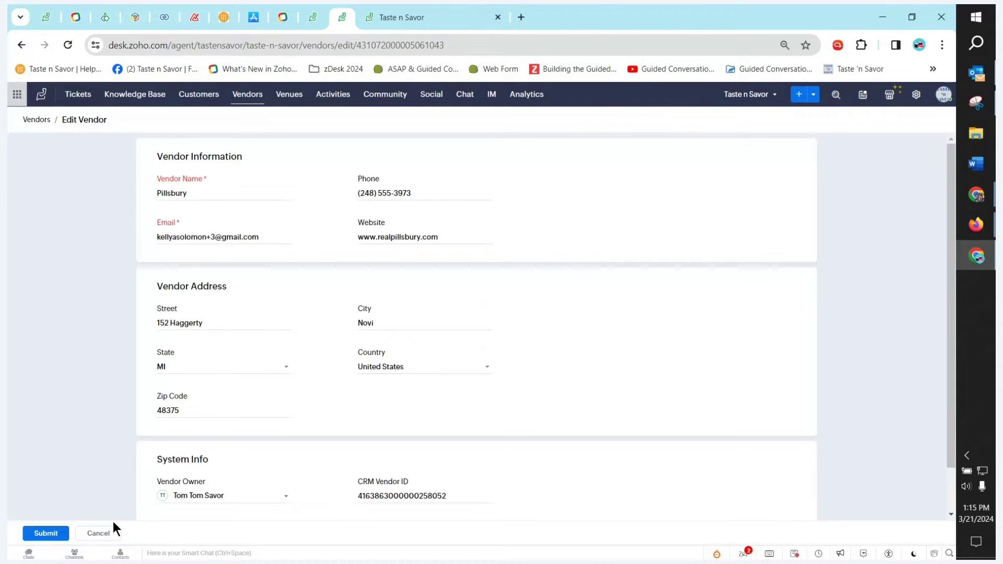
{"action": "left_click", "coordinate": [112, 530]}
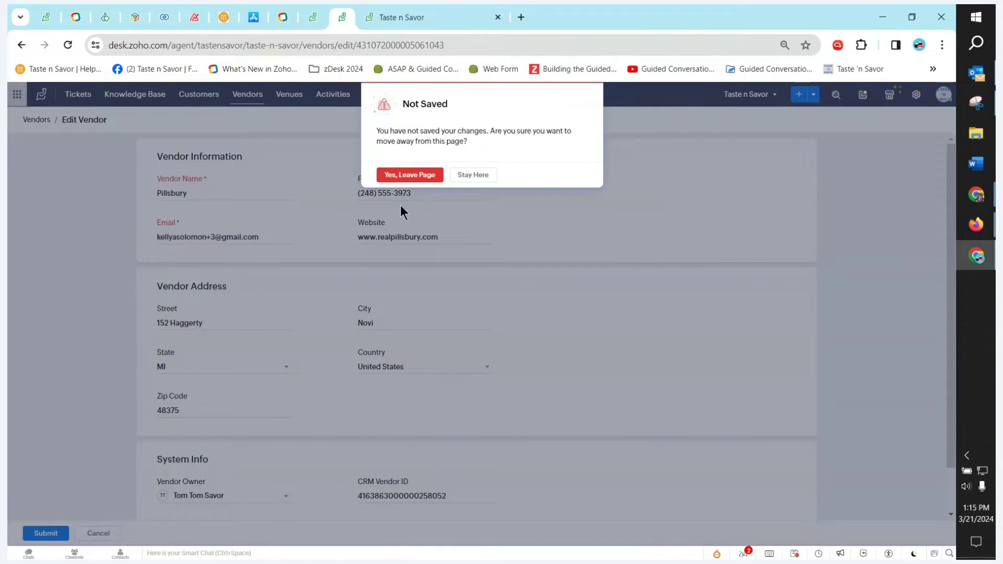
{"action": "left_click", "coordinate": [401, 176]}
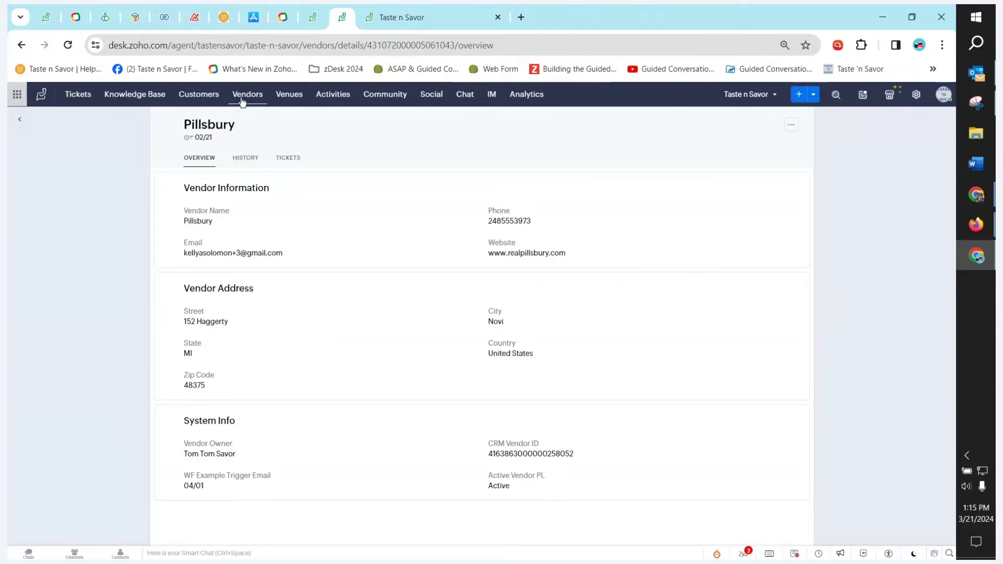
{"action": "left_click", "coordinate": [242, 98]}
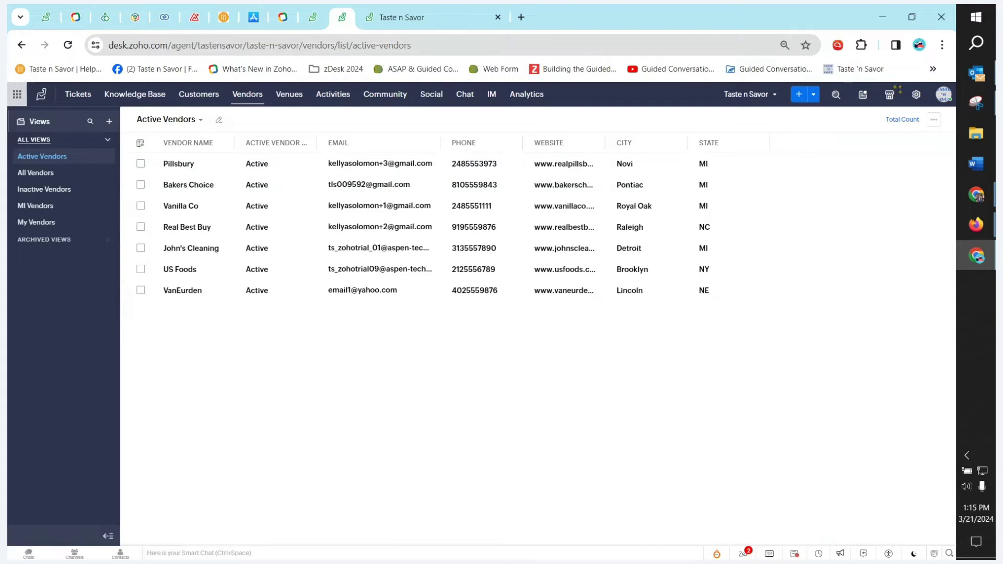
Step: Switch to the Setup browser tab, open the Modules list and inspect the new module form without creating a module
{"action": "key", "text": "alt+Tab"}
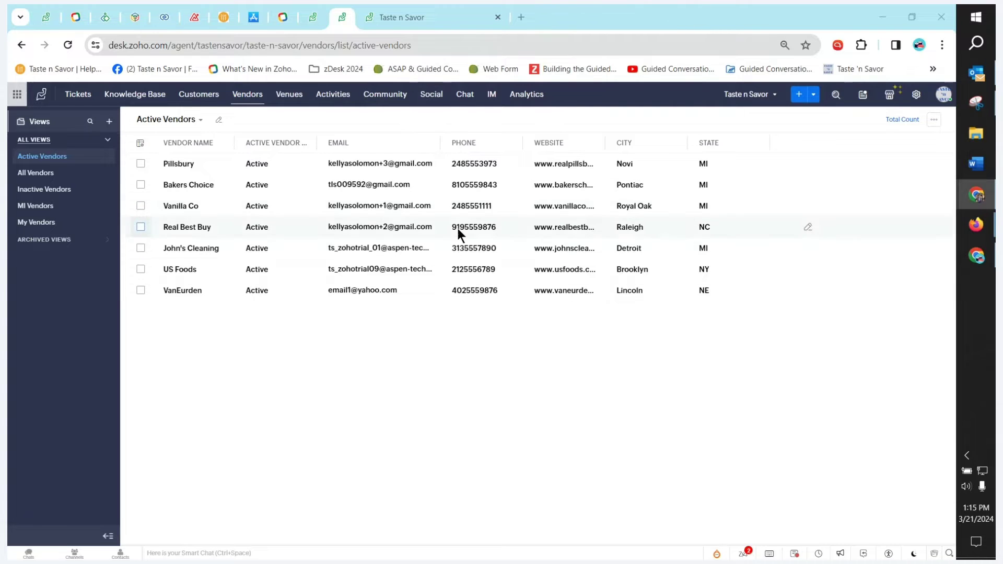
{"action": "left_click", "coordinate": [394, 18]}
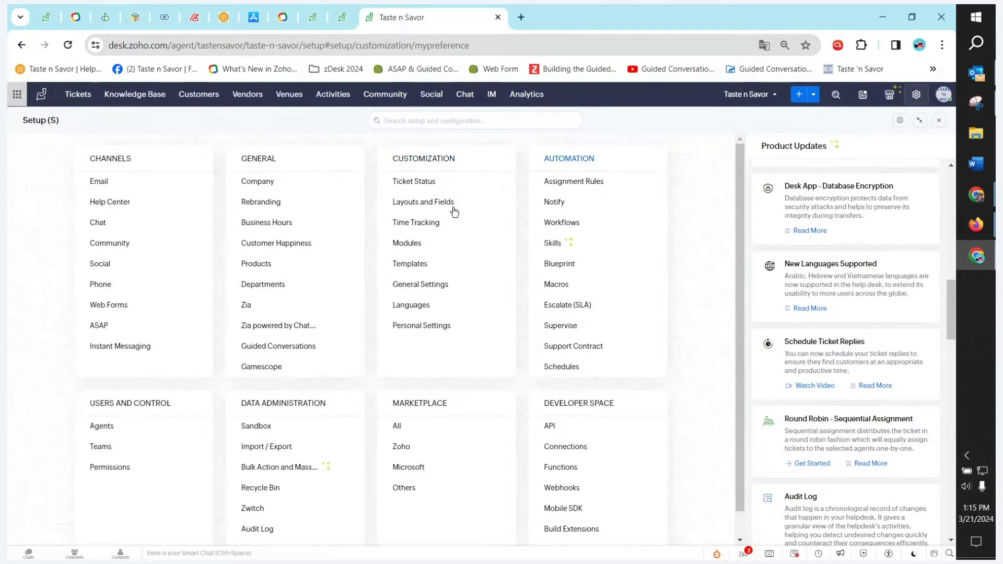
{"action": "left_click", "coordinate": [405, 250]}
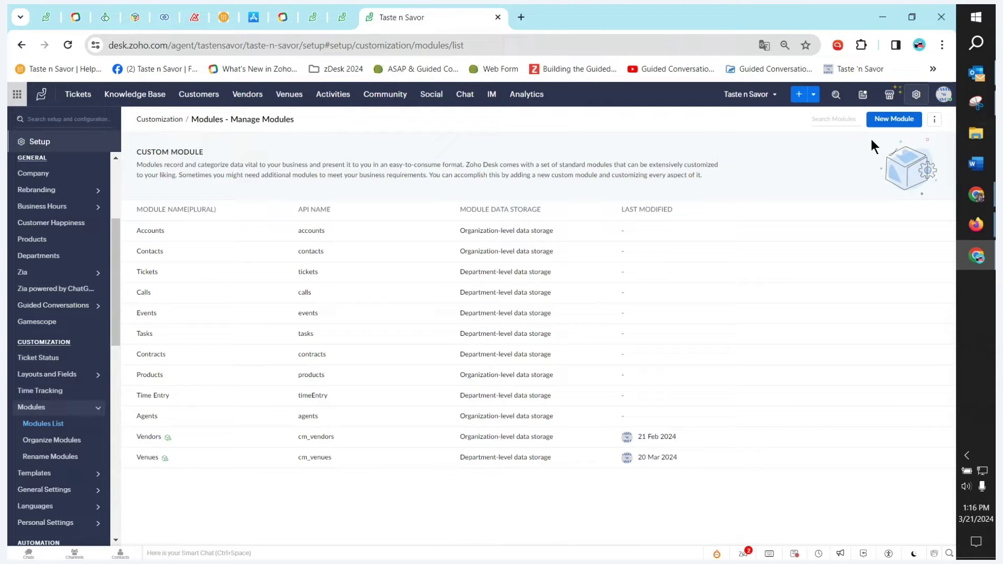
{"action": "left_click", "coordinate": [900, 119]}
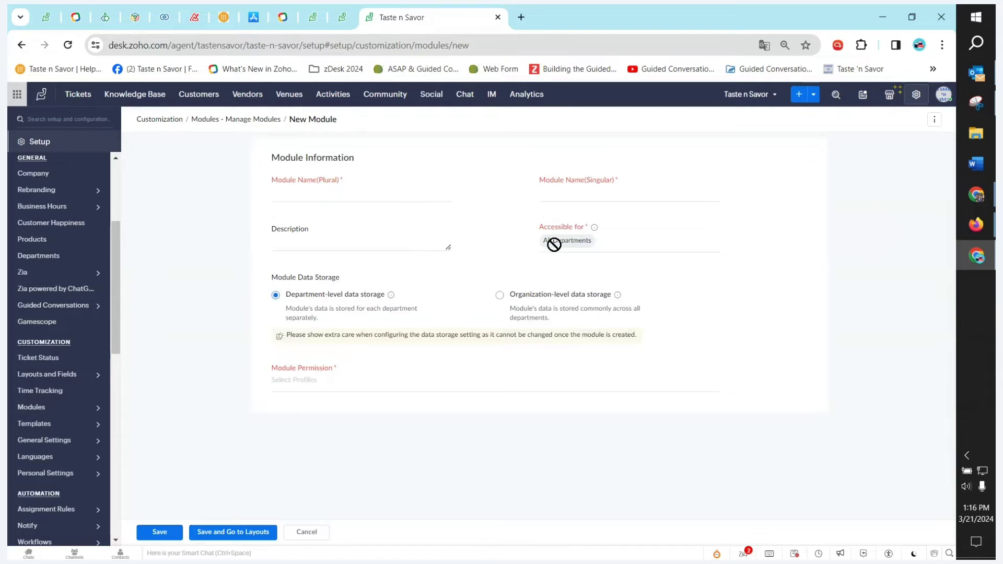
{"action": "left_click", "coordinate": [306, 534]}
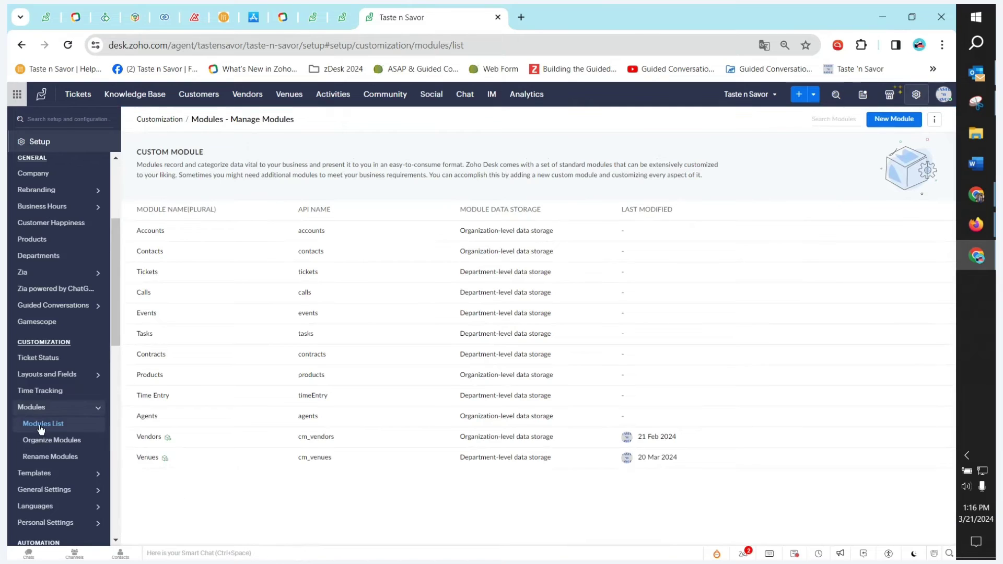
Step: Open the Venues module's settings, review its data storage and permissions, and save them
{"action": "left_click", "coordinate": [147, 459]}
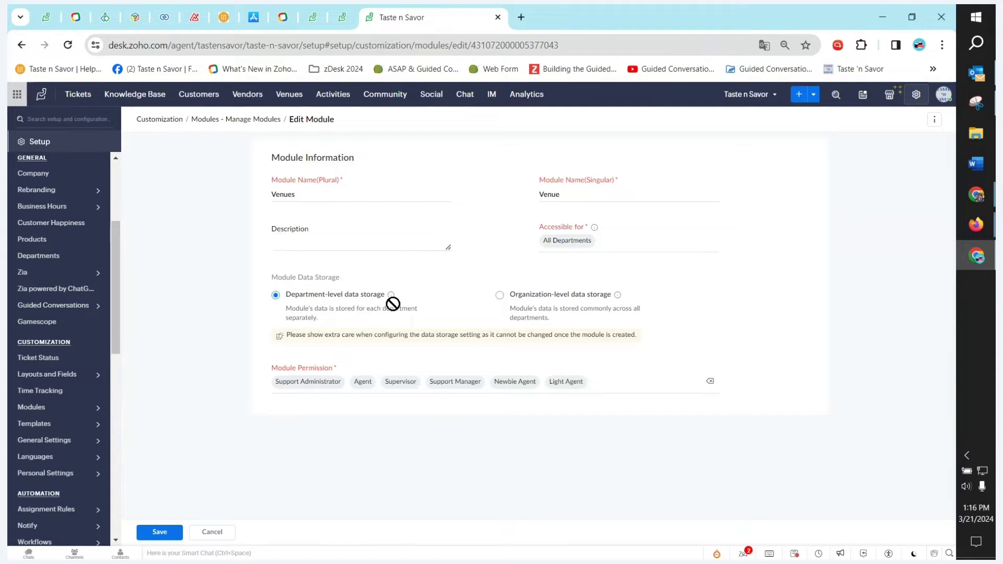
{"action": "left_click", "coordinate": [160, 532]}
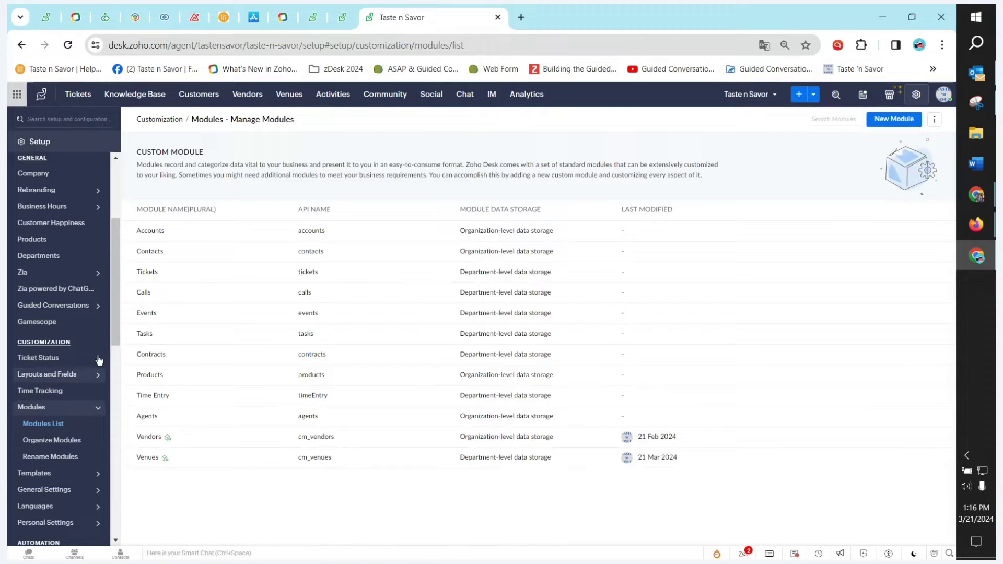
Step: Go to the Layouts setup, choose the Venues module and open its Standard - Taste n Savor layout for editing
{"action": "left_click", "coordinate": [77, 374]}
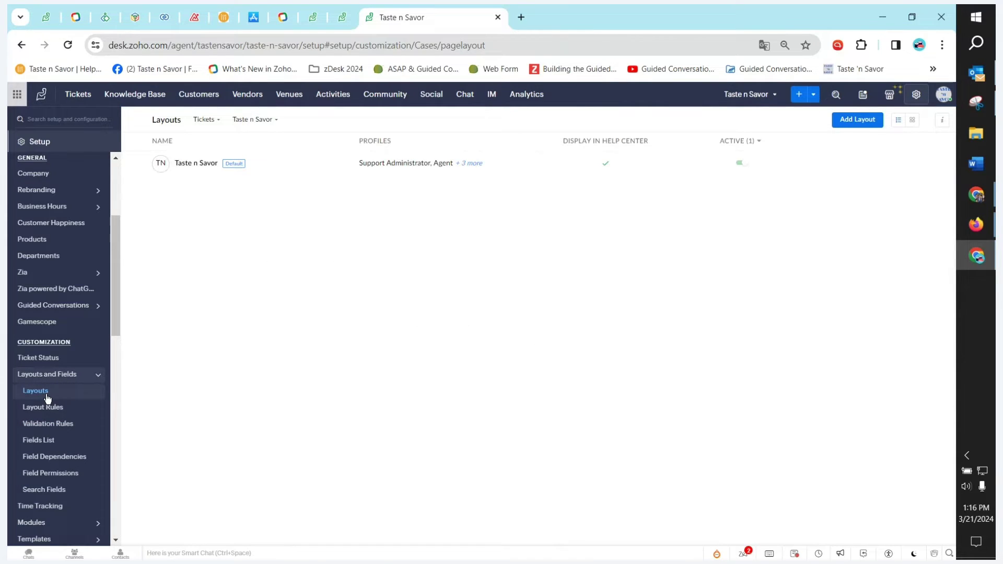
{"action": "left_click", "coordinate": [209, 125]}
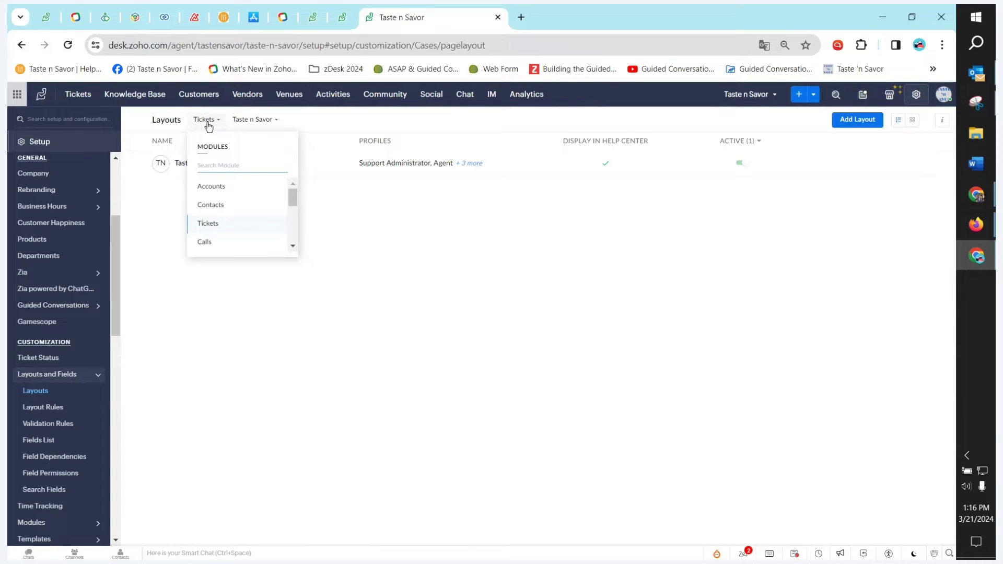
{"action": "scroll", "coordinate": [242, 222], "scroll_direction": "down", "scroll_amount": 5}
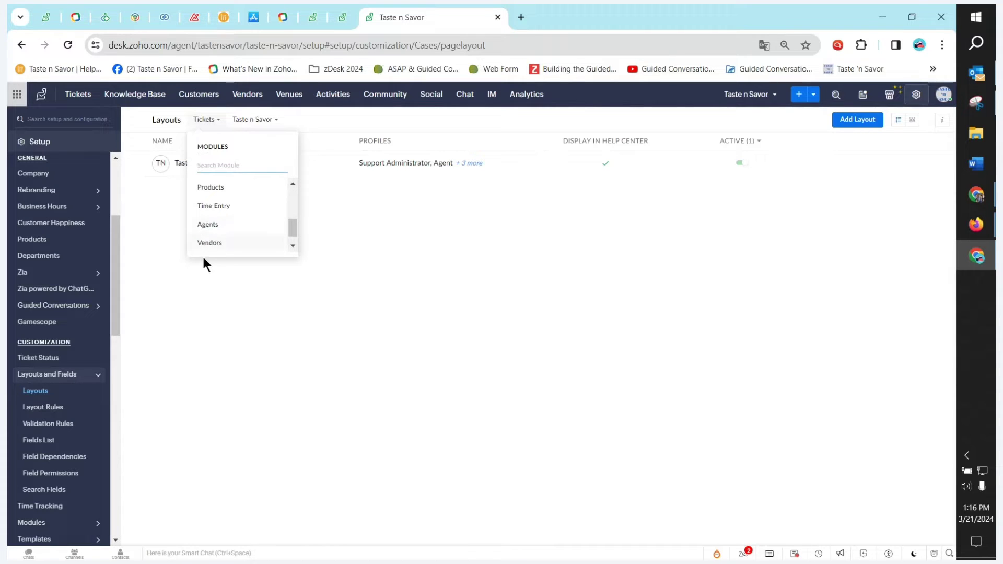
{"action": "scroll", "coordinate": [215, 234], "scroll_direction": "down", "scroll_amount": 1}
{"action": "mouse_move", "coordinate": [218, 224]}
{"action": "left_mouse_down"}
{"action": "mouse_move", "coordinate": [199, 251]}
{"action": "mouse_move", "coordinate": [208, 240]}
{"action": "left_mouse_up"}
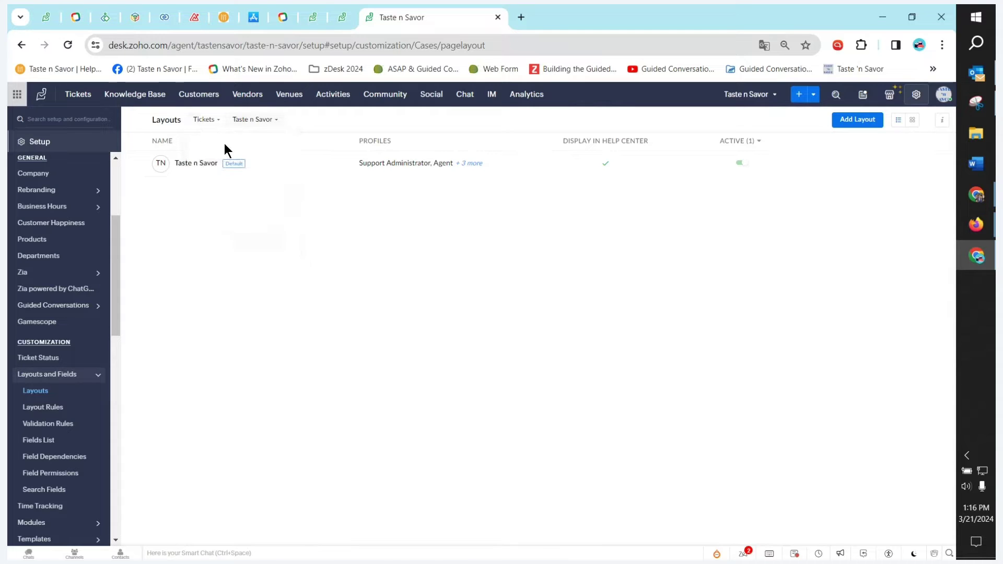
{"action": "left_click", "coordinate": [207, 122]}
{"action": "scroll", "coordinate": [219, 225], "scroll_direction": "down", "scroll_amount": 3}
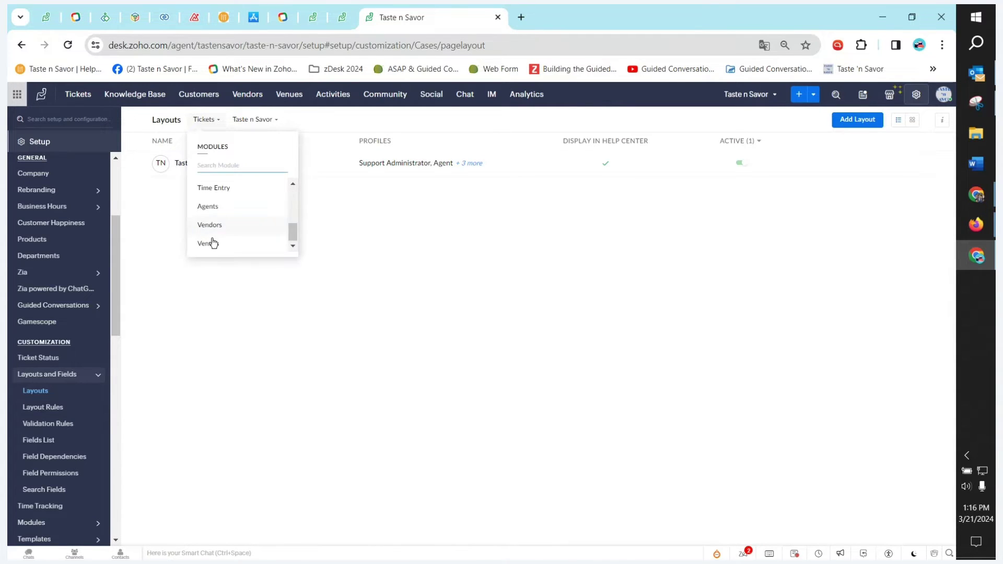
{"action": "left_click", "coordinate": [213, 241]}
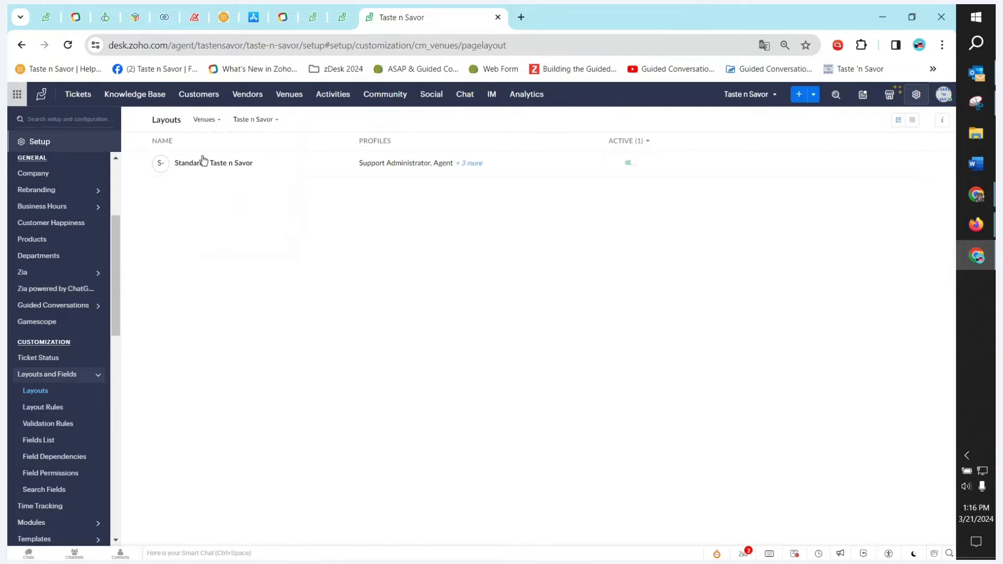
{"action": "left_click", "coordinate": [194, 164]}
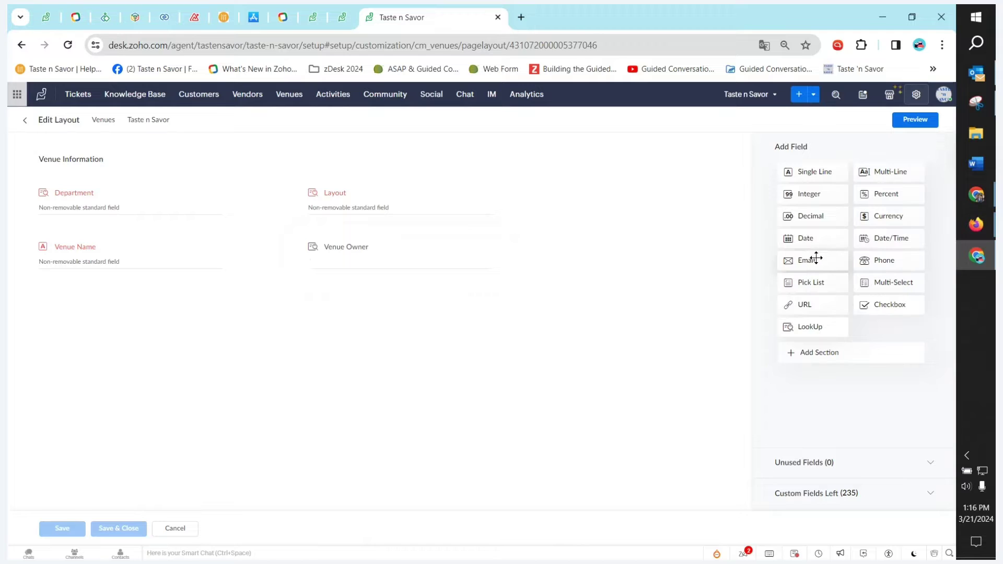
Step: Add an email field labelled Venue Email to the Venue Information section, before the Venue Name field
{"action": "left_click_drag", "start_coordinate": [815, 259], "coordinate": [88, 241]}
{"action": "triple_click", "coordinate": [841, 162]}
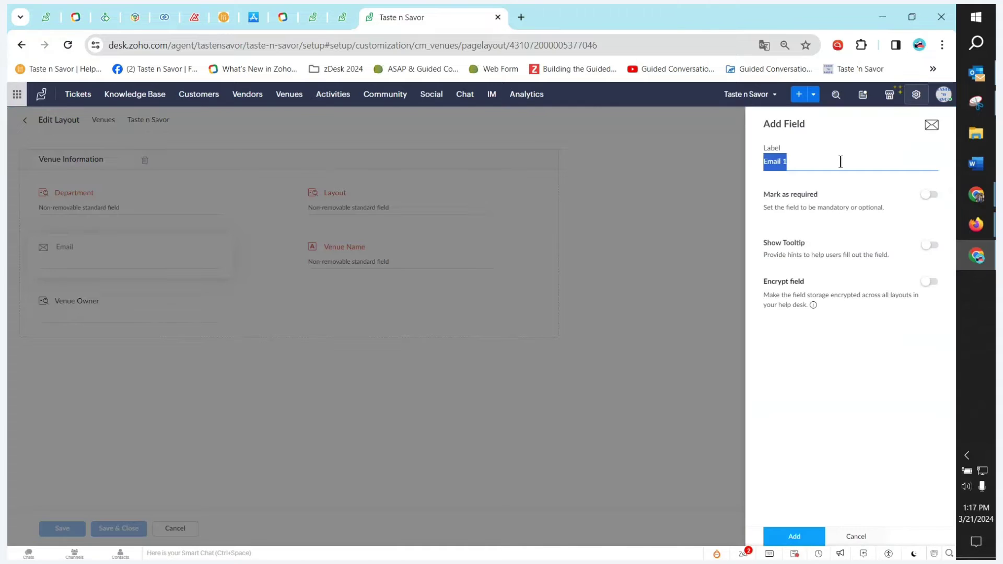
{"action": "type", "text": "Venue Email"}
{"action": "left_click", "coordinate": [793, 531]}
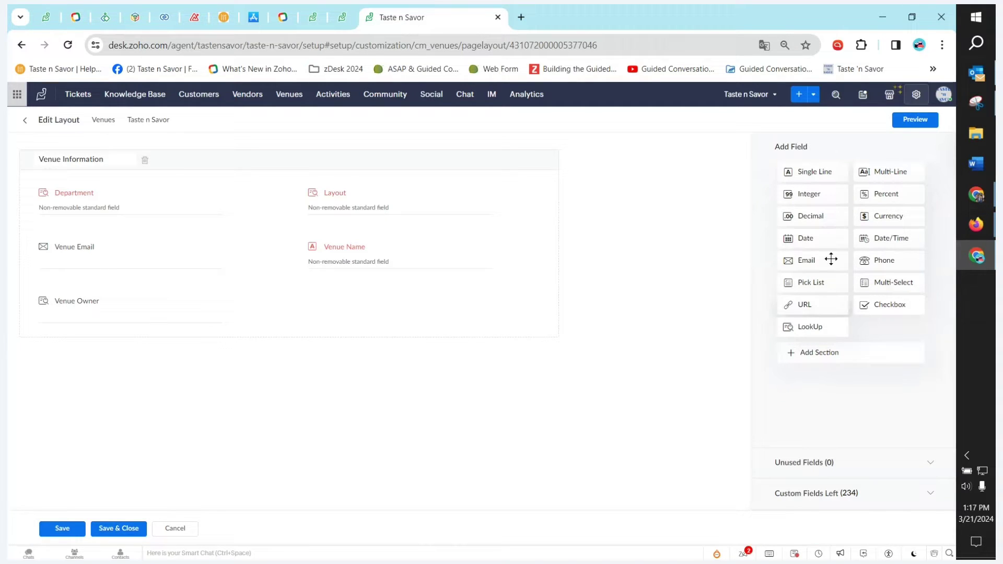
Step: Add a new section with a default pick list field below Venue Information, and save and close the layout
{"action": "left_click_drag", "start_coordinate": [817, 352], "coordinate": [92, 271]}
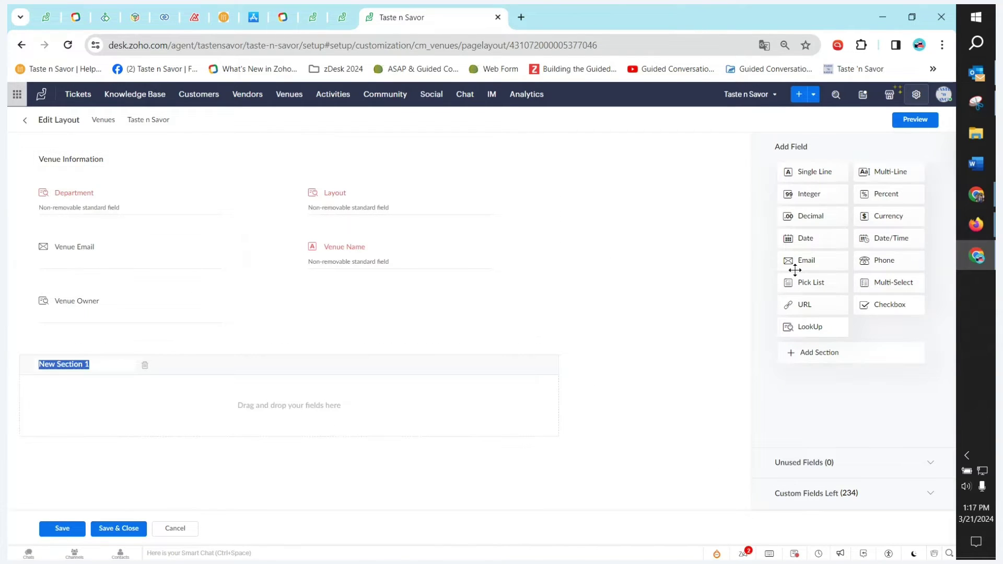
{"action": "left_click_drag", "start_coordinate": [811, 282], "coordinate": [174, 380]}
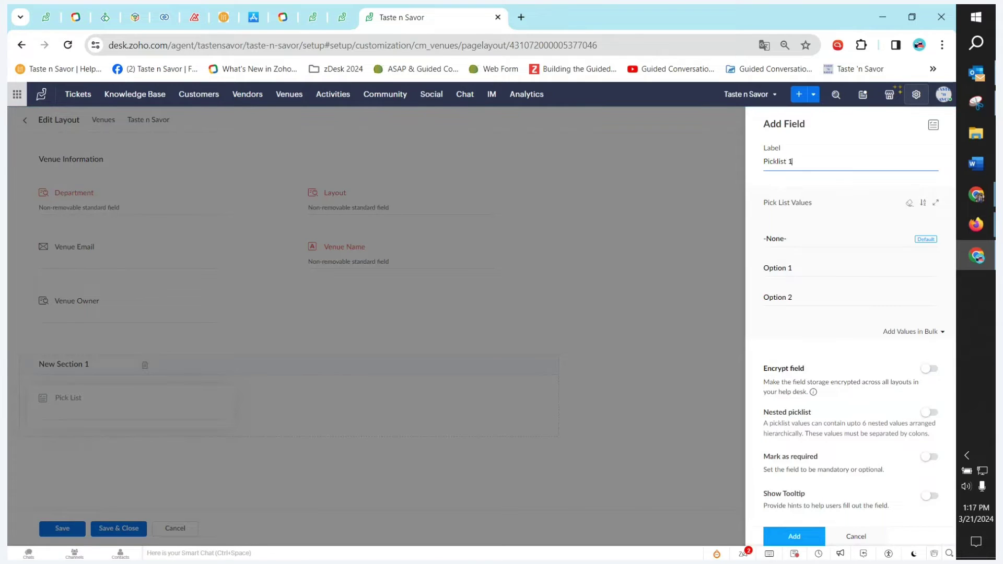
{"action": "left_click", "coordinate": [805, 539]}
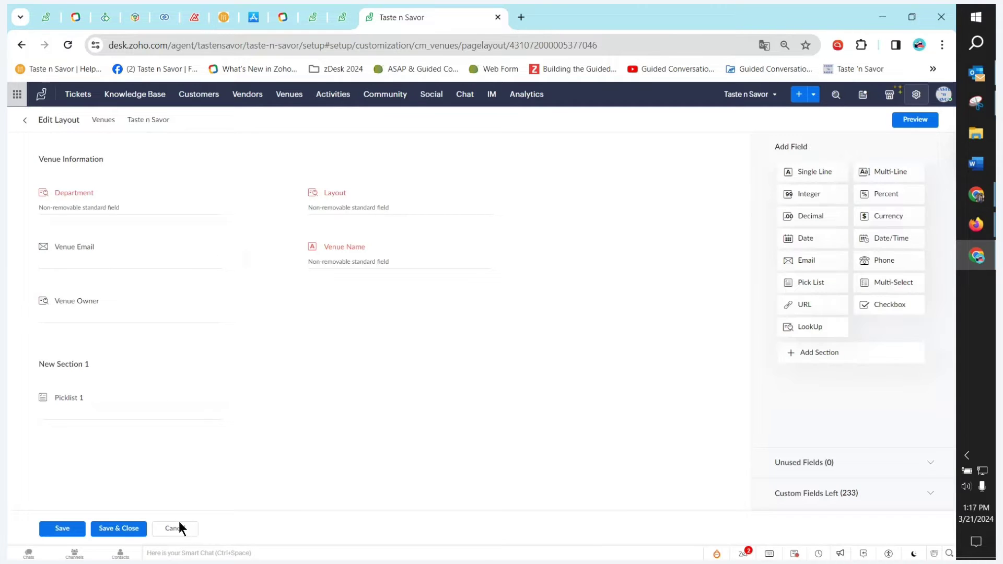
{"action": "left_click", "coordinate": [118, 530]}
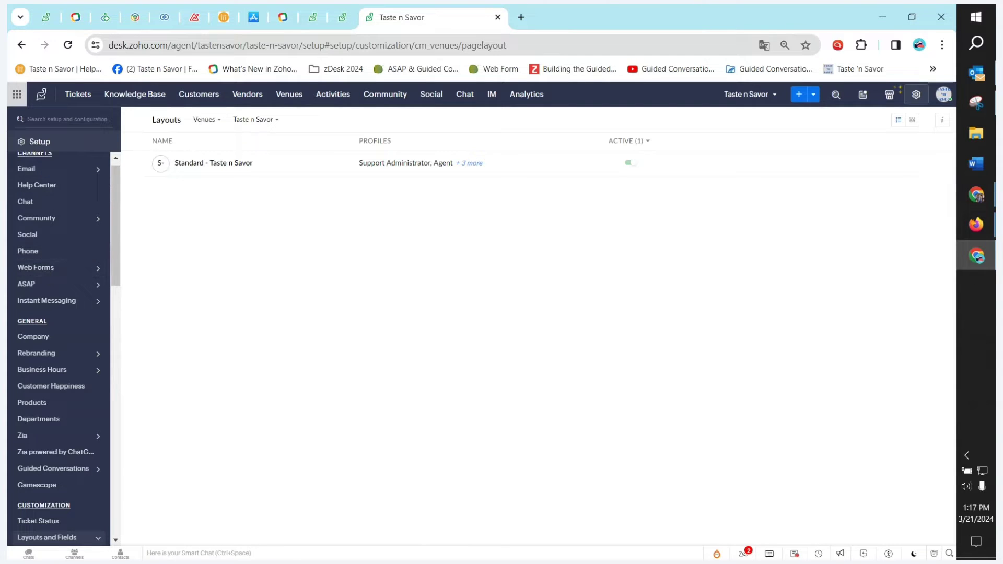
Step: Switch to the browser tab with the vendor list, go to the open tickets and open the Help with password ticket for editing
{"action": "left_click", "coordinate": [976, 224]}
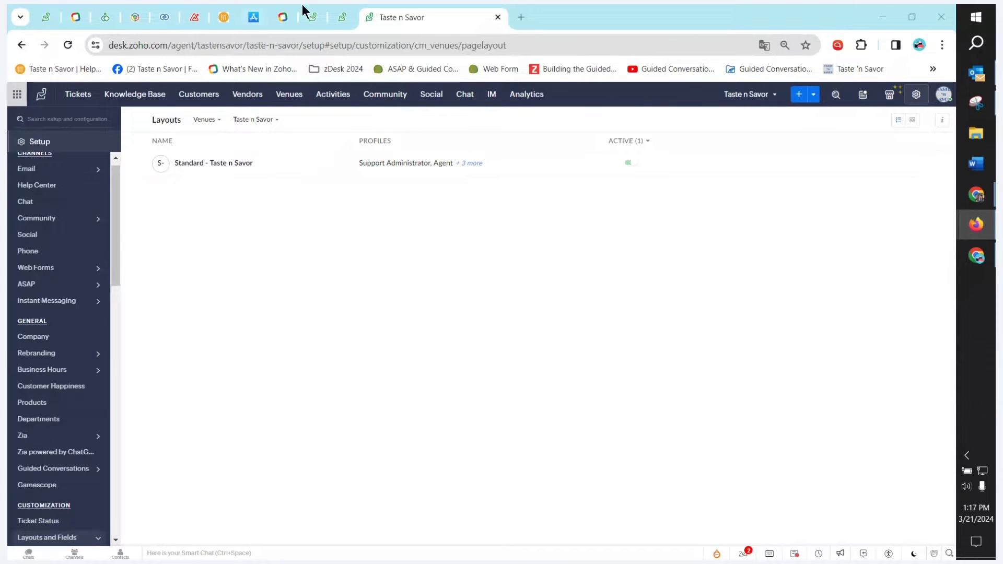
{"action": "mouse_move", "coordinate": [339, 15]}
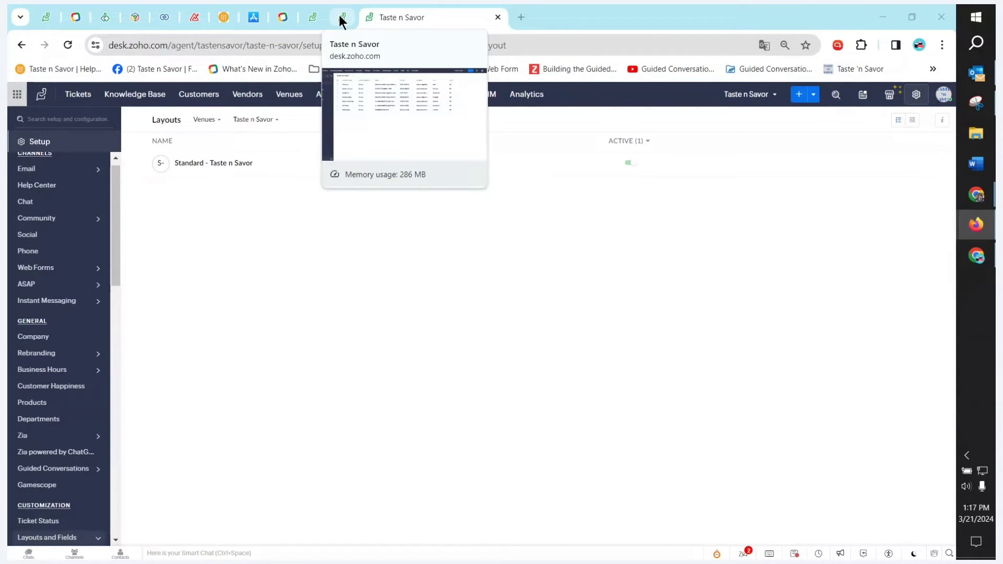
{"action": "left_click", "coordinate": [337, 17]}
{"action": "left_click", "coordinate": [314, 17]}
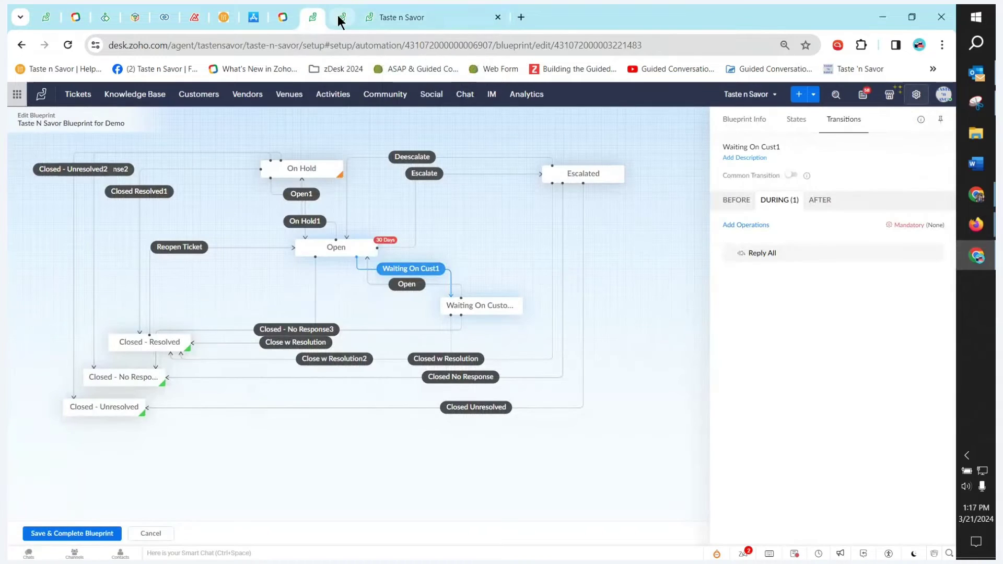
{"action": "left_click", "coordinate": [337, 15]}
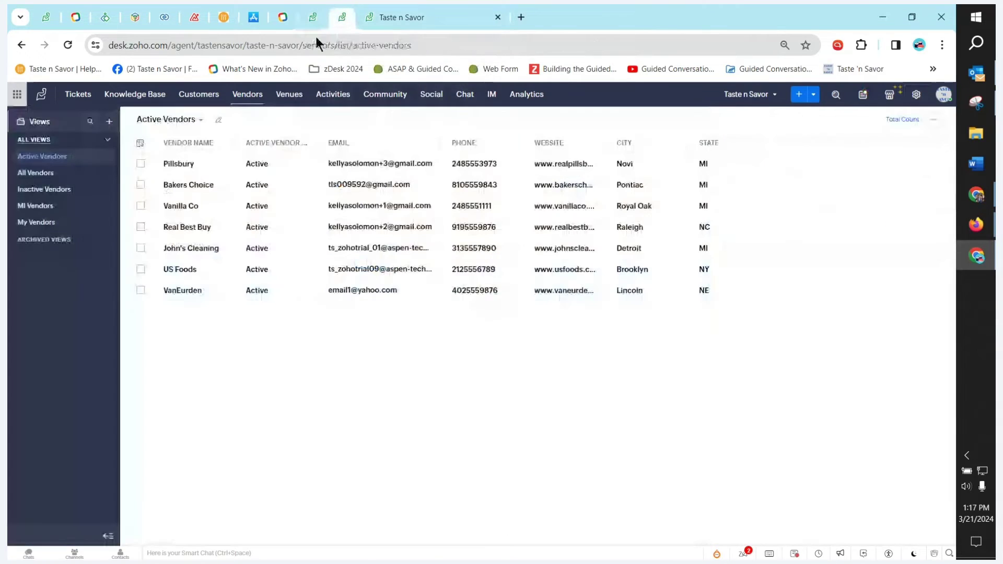
{"action": "left_click", "coordinate": [78, 95]}
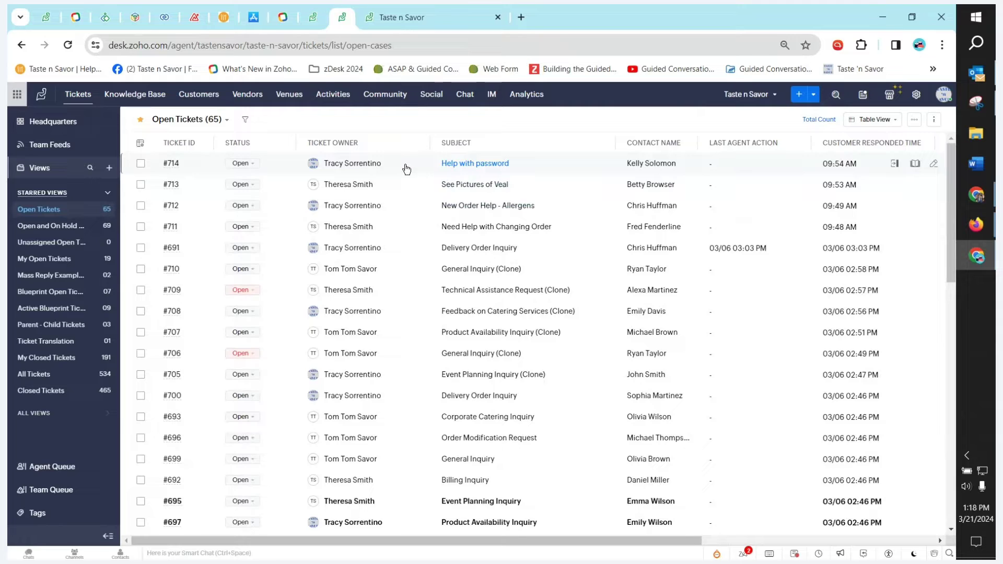
{"action": "left_click", "coordinate": [489, 166]}
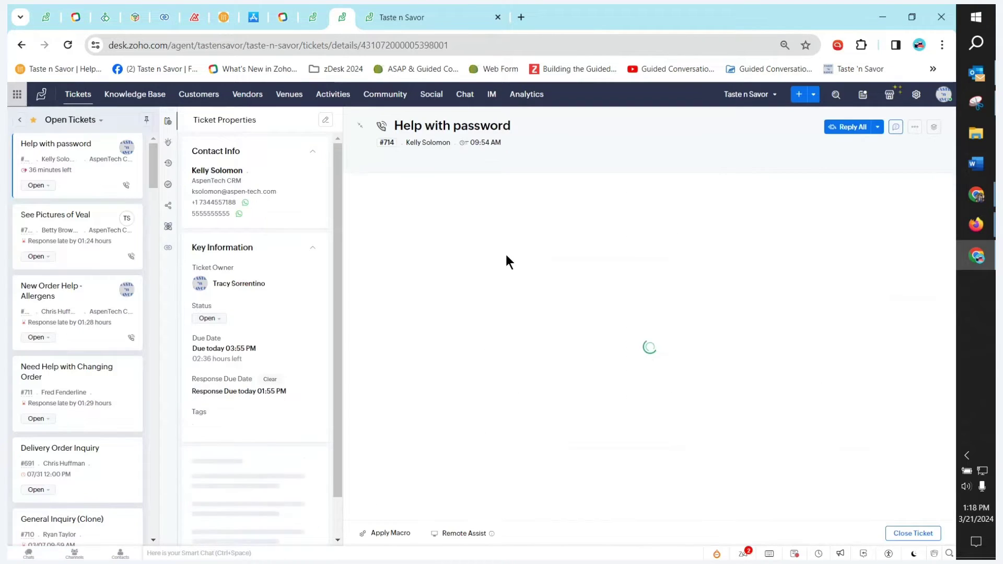
{"action": "left_click", "coordinate": [328, 122]}
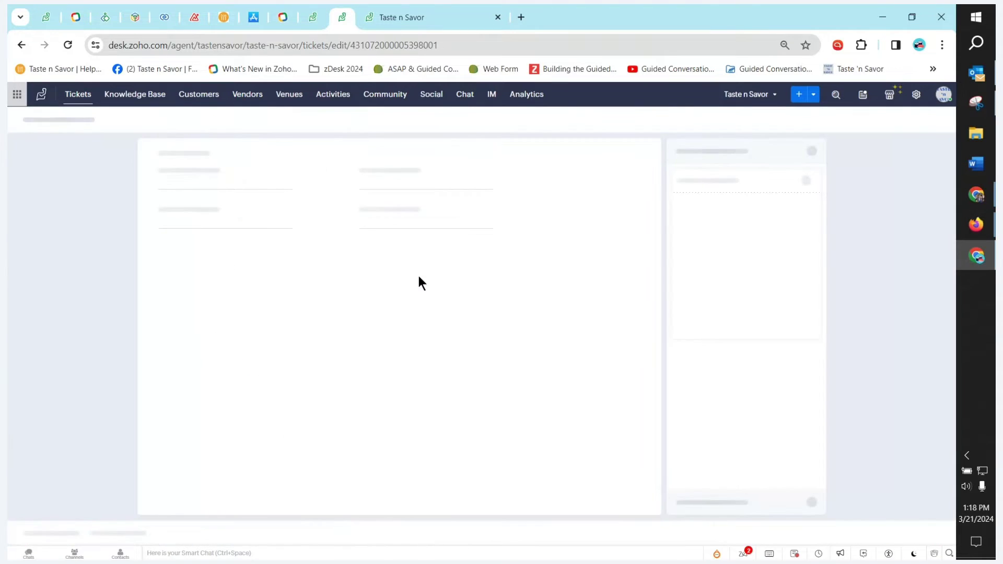
Step: Compare the all-vendors and active-vendors lists in the ticket's Active Vendor Lookup and select Pillsbury from the active ones
{"action": "scroll", "coordinate": [427, 366], "scroll_direction": "down", "scroll_amount": 1}
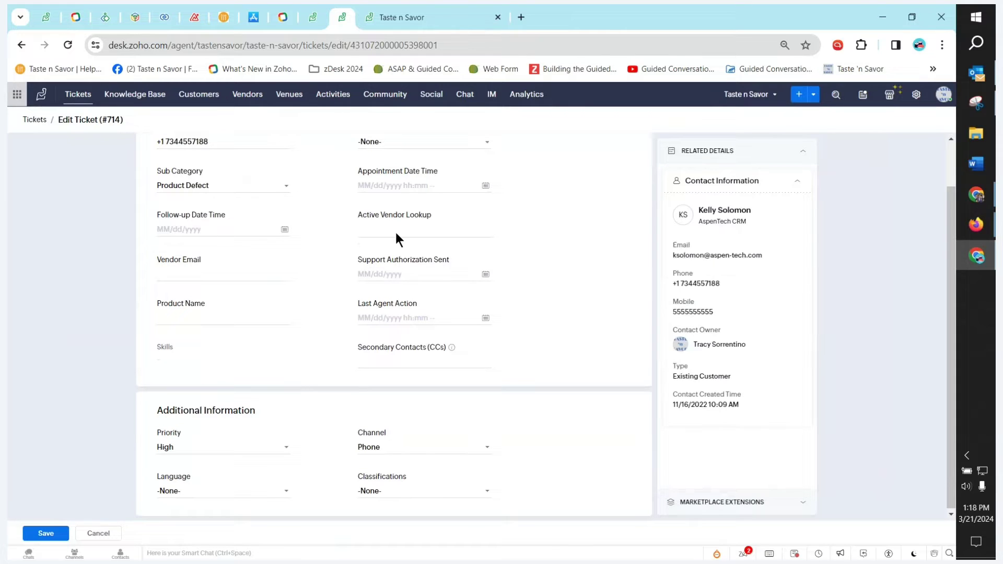
{"action": "mouse_move", "coordinate": [470, 276]}
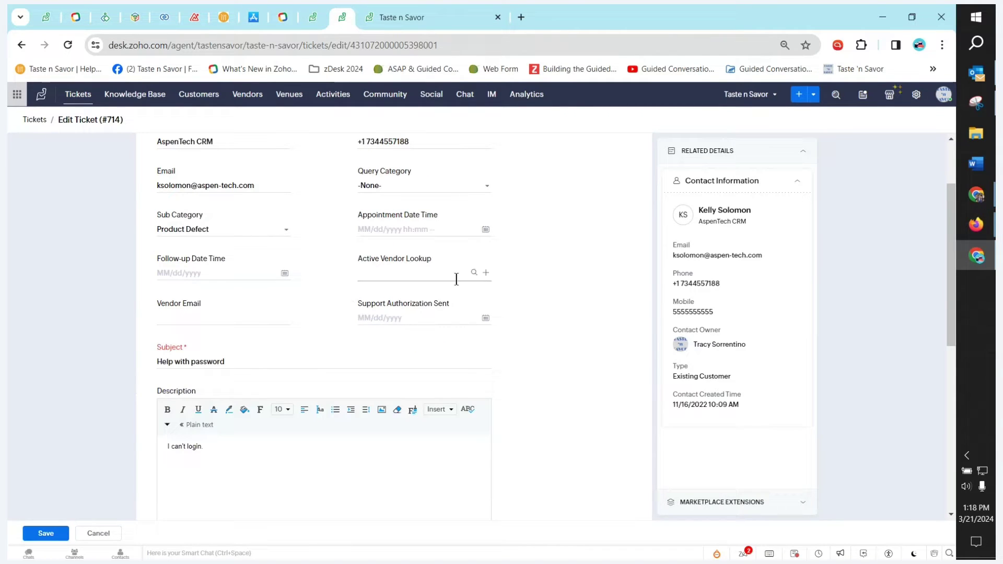
{"action": "left_click", "coordinate": [473, 274]}
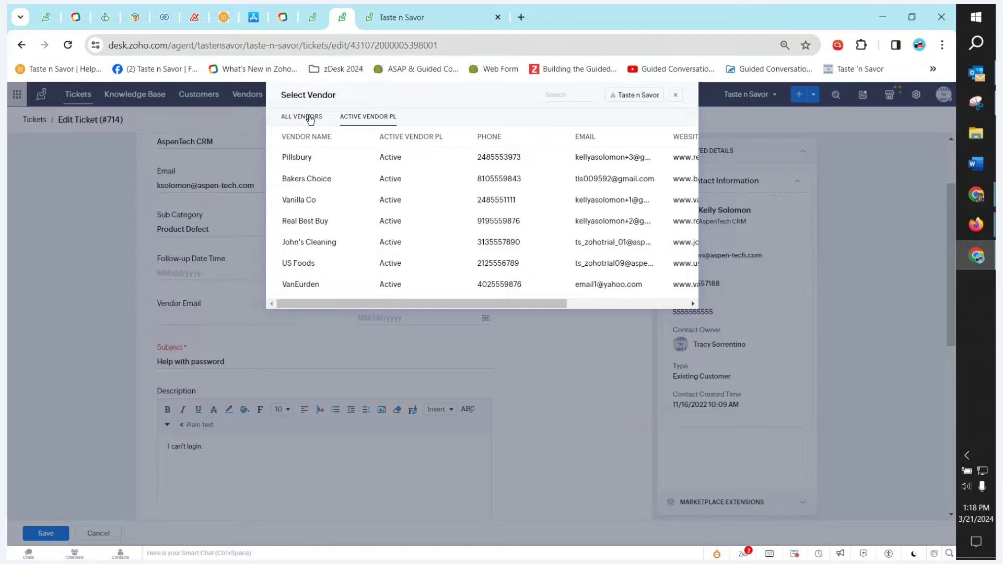
{"action": "left_click", "coordinate": [310, 118]}
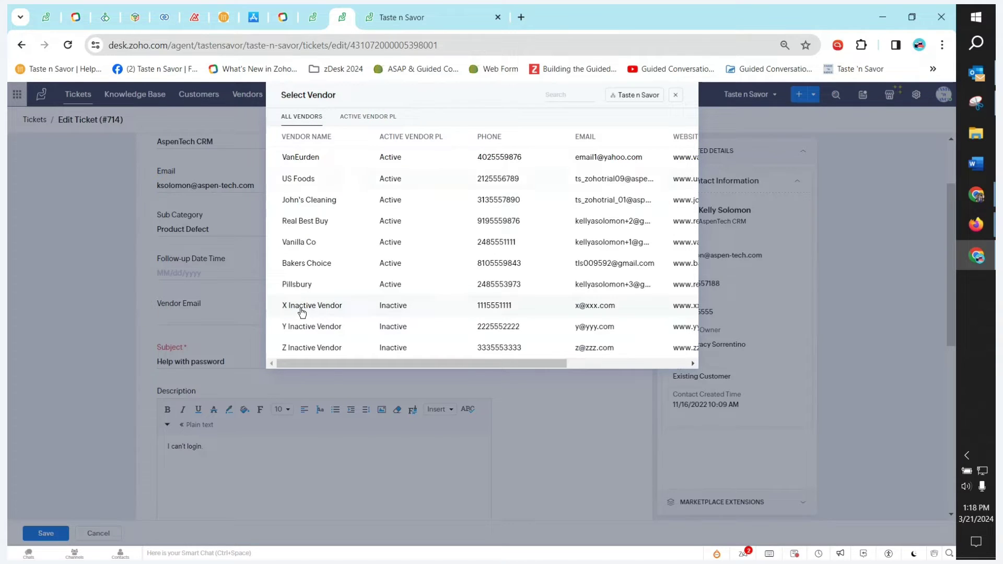
{"action": "left_click", "coordinate": [361, 122]}
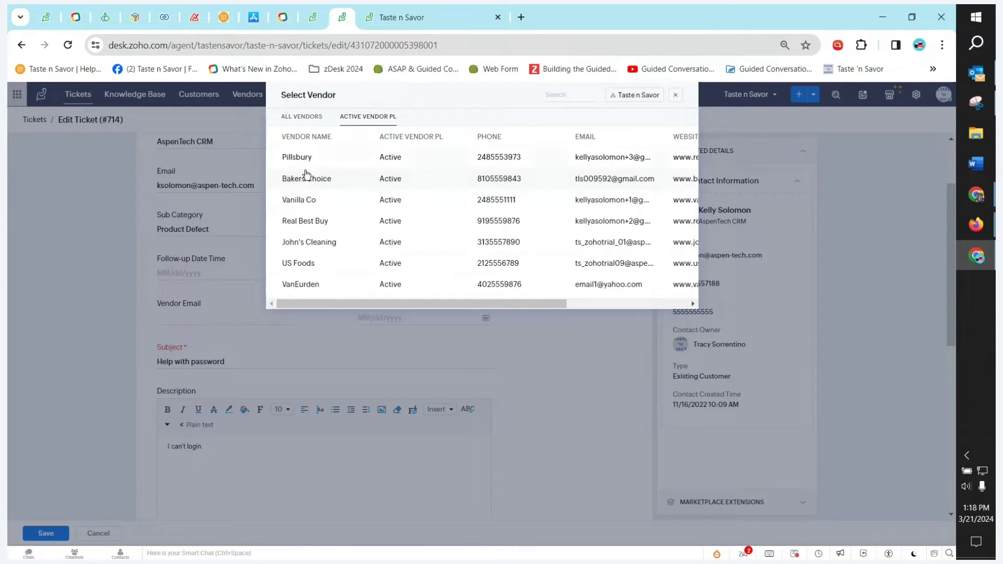
{"action": "left_click", "coordinate": [305, 158]}
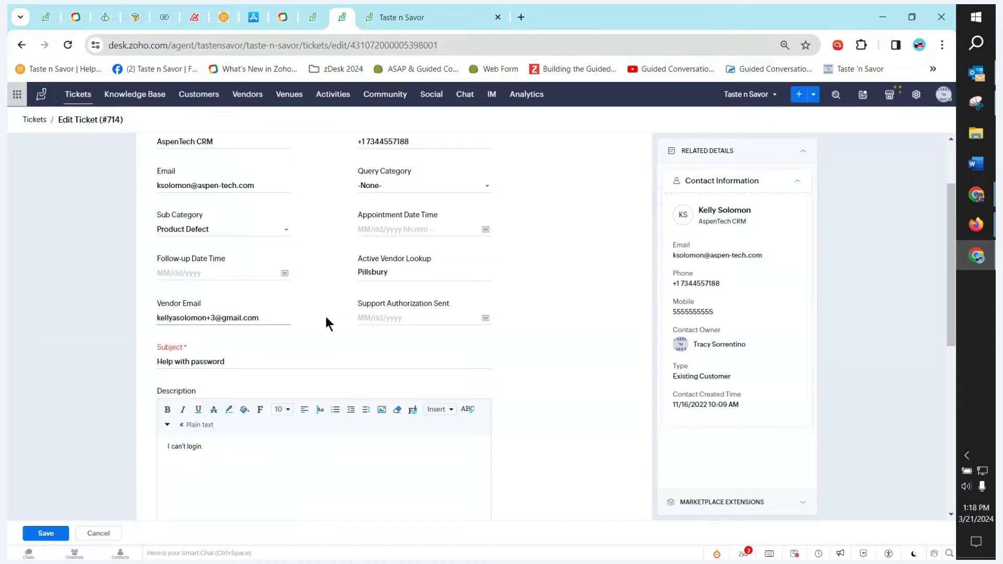
{"action": "scroll", "coordinate": [356, 293], "scroll_direction": "up", "scroll_amount": 3}
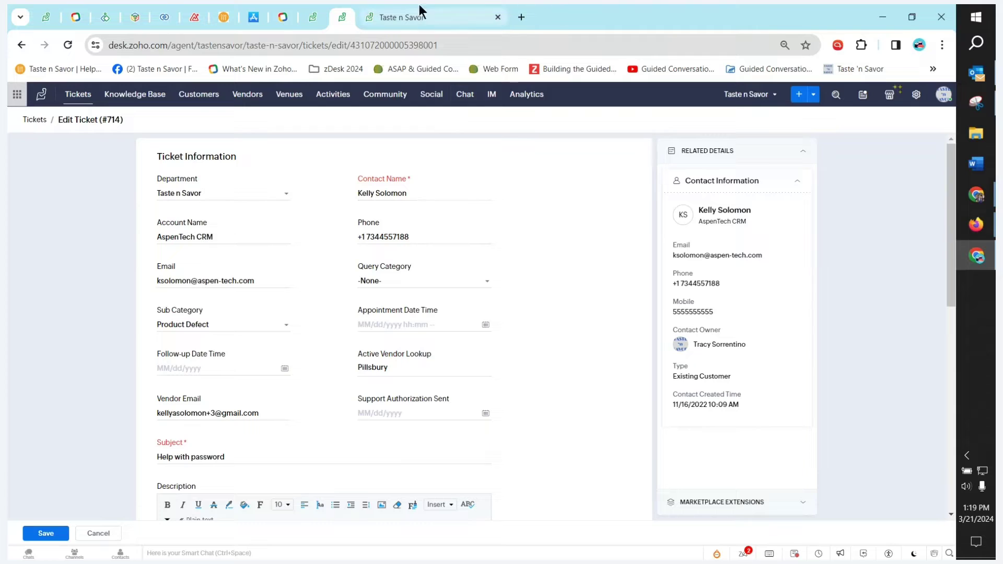
Step: Return to the Setup browser tab and open the Tickets module's default Taste n Savor layout
{"action": "mouse_move", "coordinate": [392, 18]}
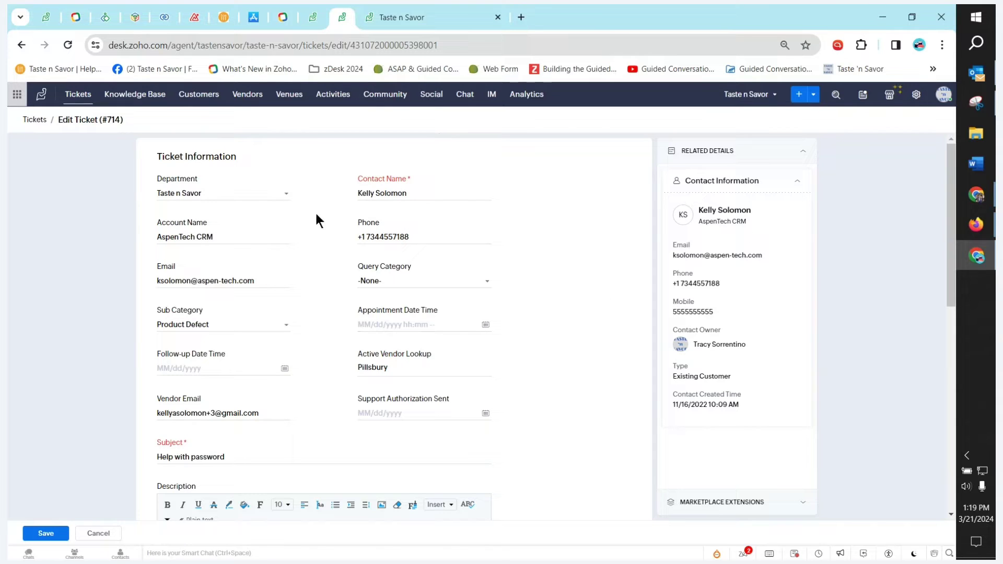
{"action": "left_click", "coordinate": [362, 19]}
{"action": "scroll", "coordinate": [21, 413], "scroll_direction": "down", "scroll_amount": 2}
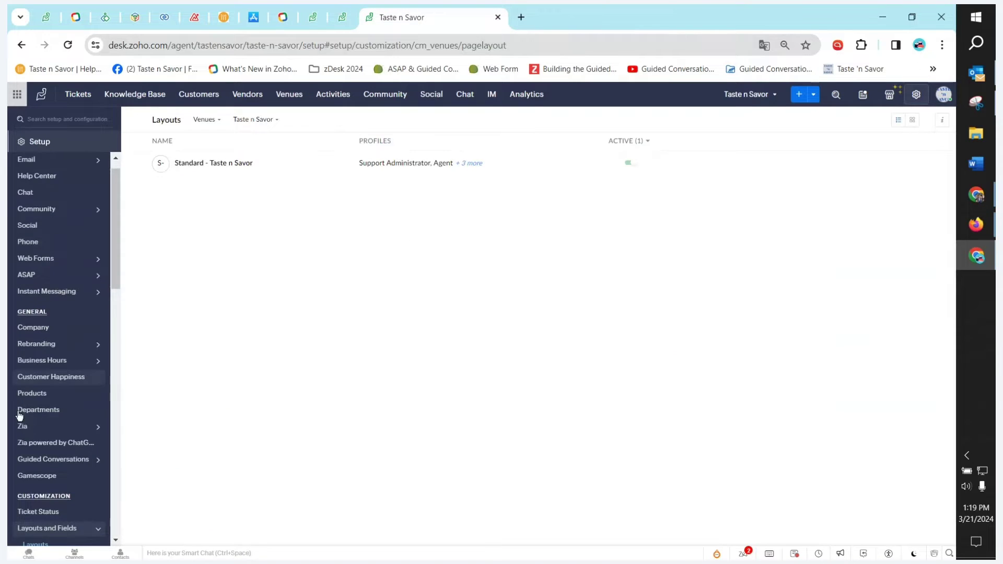
{"action": "scroll", "coordinate": [77, 458], "scroll_direction": "down", "scroll_amount": 2}
{"action": "left_click", "coordinate": [40, 431]}
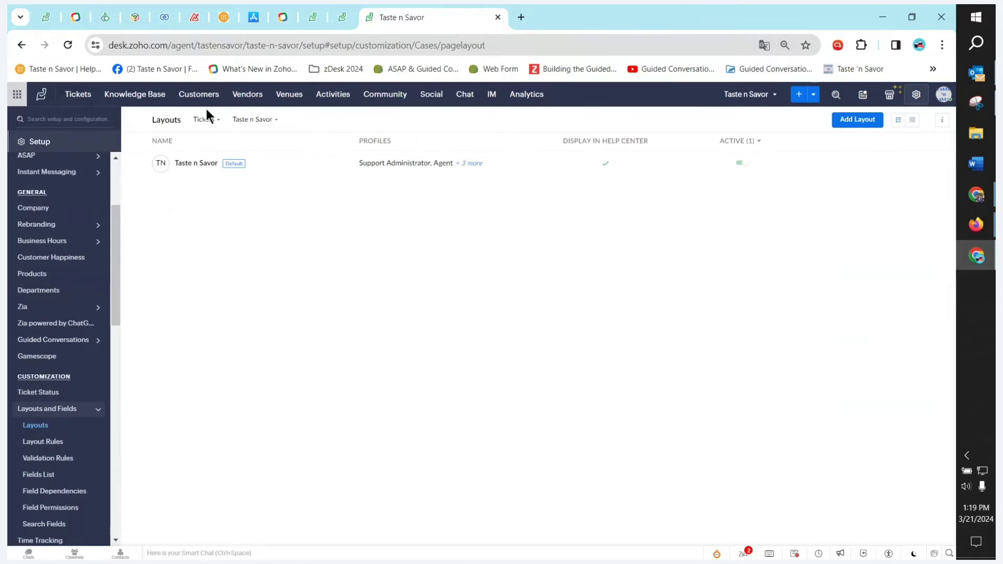
{"action": "left_click", "coordinate": [198, 164]}
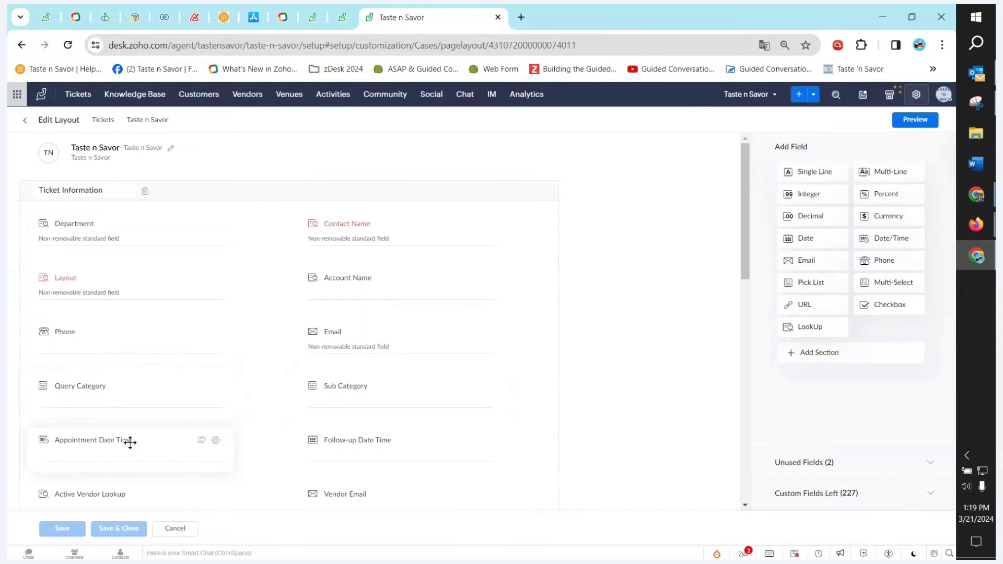
Step: Review the Active Vendor Lookup field's properties, including its record filter, separate all-records list and display and search preferences, and close them without changes
{"action": "scroll", "coordinate": [290, 324], "scroll_direction": "down", "scroll_amount": 3}
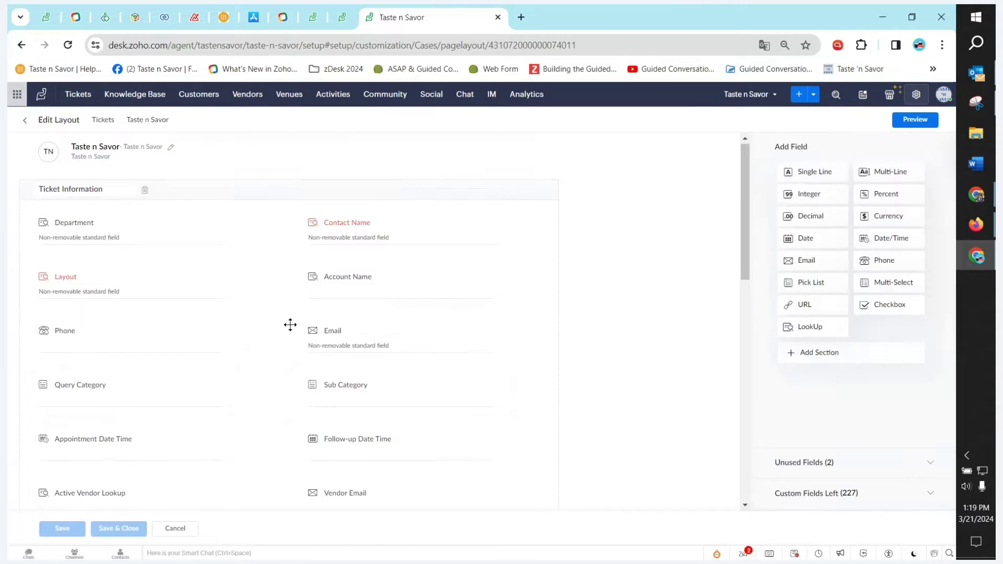
{"action": "left_click", "coordinate": [216, 367]}
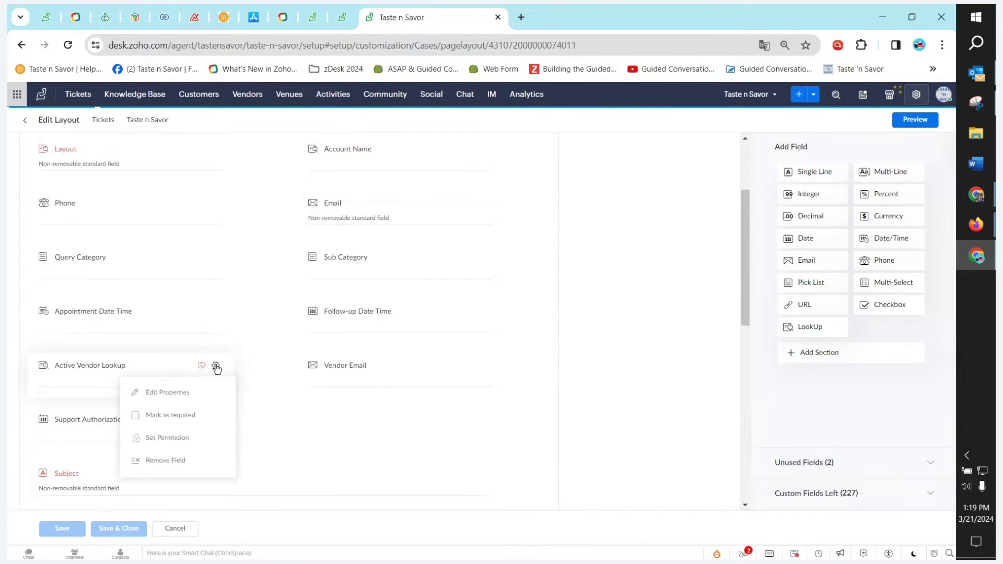
{"action": "left_click", "coordinate": [177, 393]}
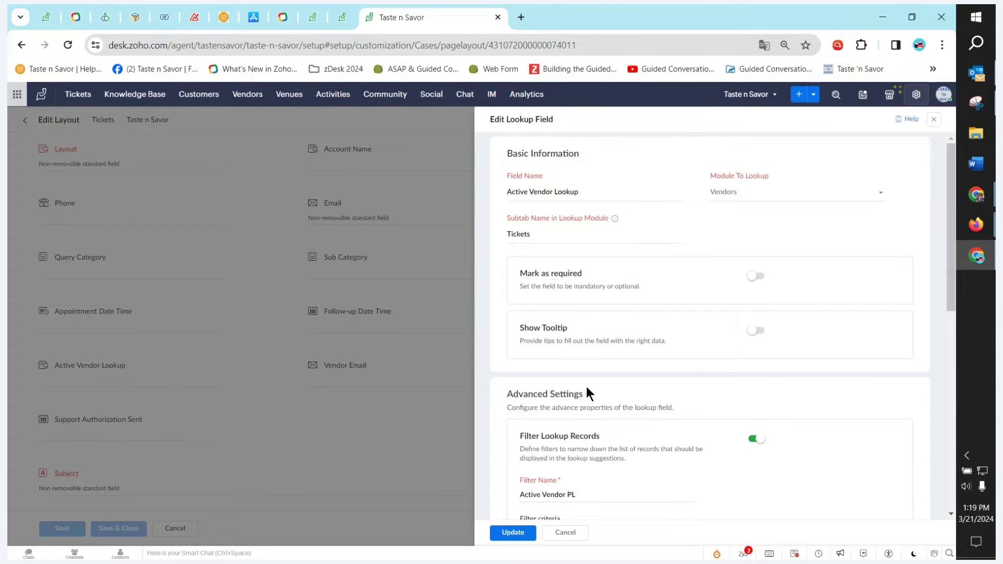
{"action": "scroll", "coordinate": [588, 389], "scroll_direction": "down", "scroll_amount": 6}
{"action": "scroll", "coordinate": [605, 258], "scroll_direction": "up", "scroll_amount": 4}
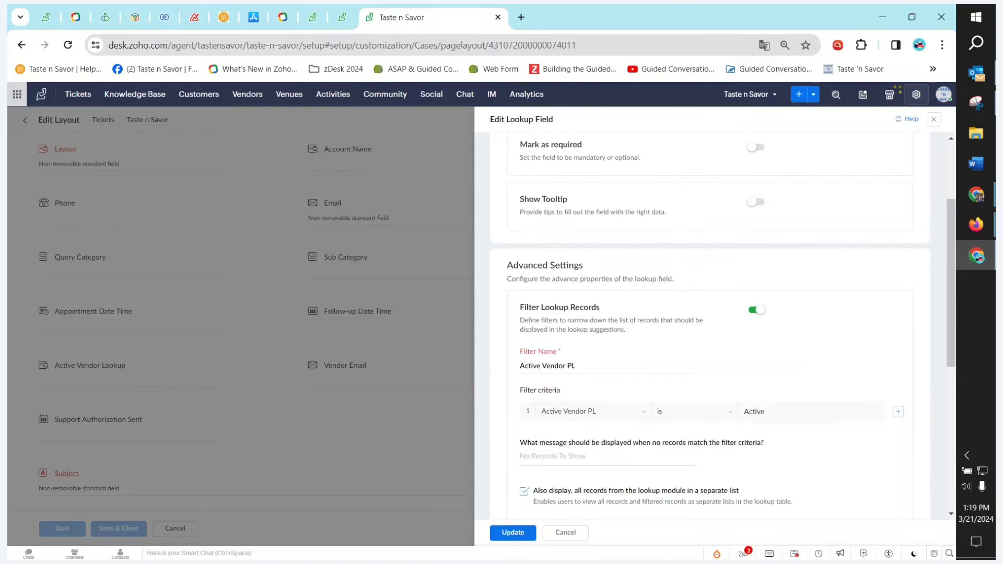
{"action": "scroll", "coordinate": [591, 472], "scroll_direction": "down", "scroll_amount": 5}
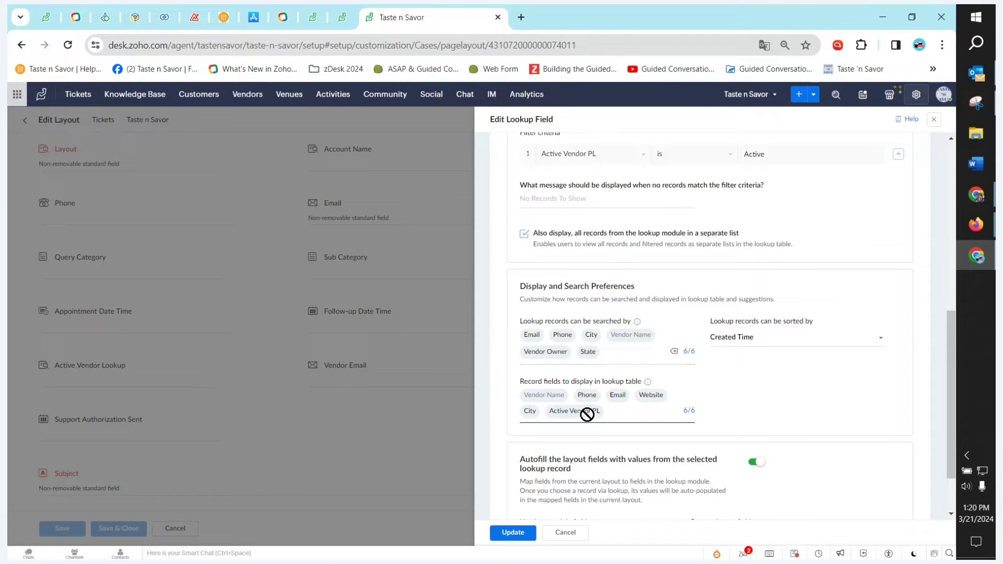
{"action": "scroll", "coordinate": [591, 411], "scroll_direction": "up", "scroll_amount": 3}
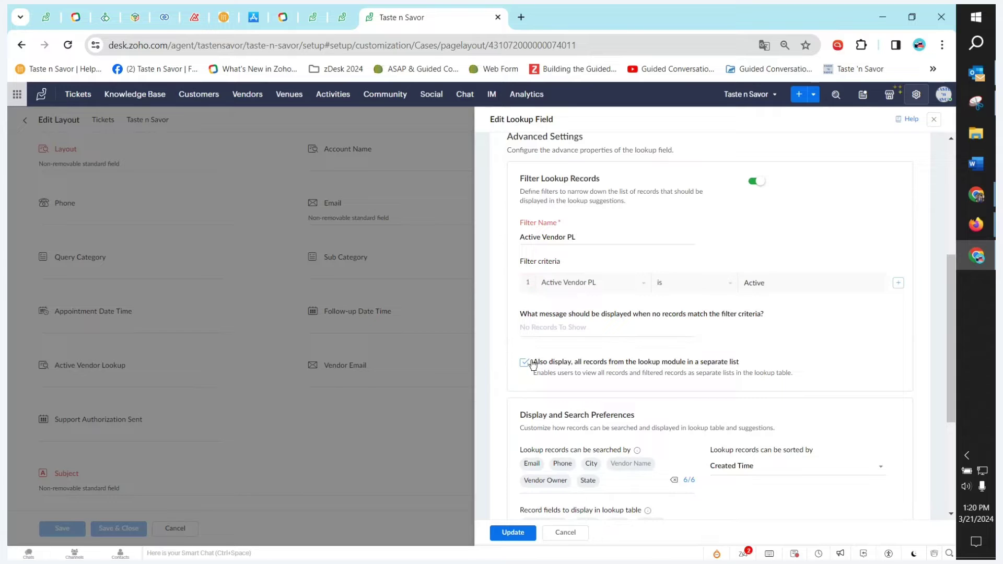
{"action": "scroll", "coordinate": [543, 344], "scroll_direction": "up", "scroll_amount": 1}
{"action": "scroll", "coordinate": [542, 339], "scroll_direction": "up", "scroll_amount": 4}
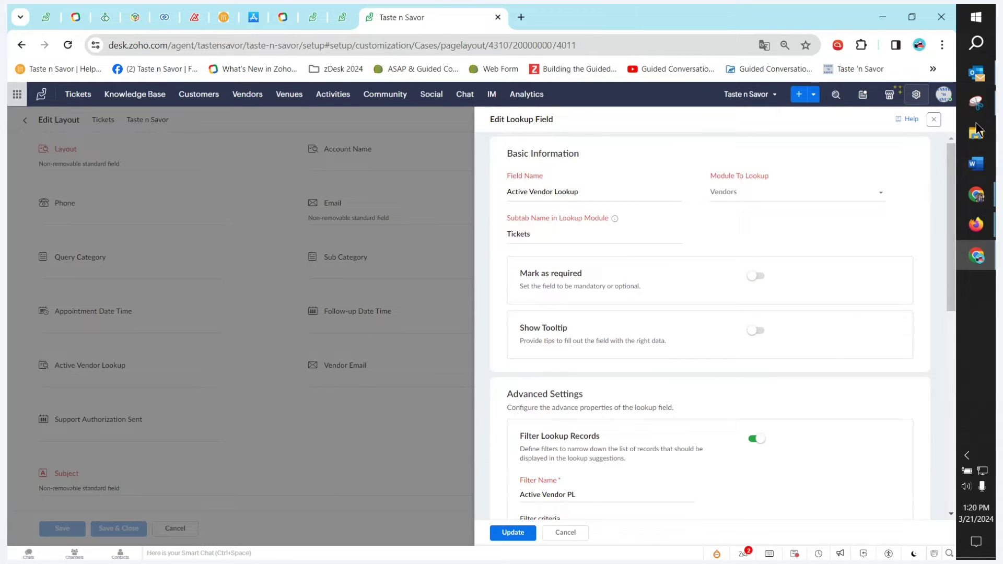
{"action": "left_click", "coordinate": [934, 120]}
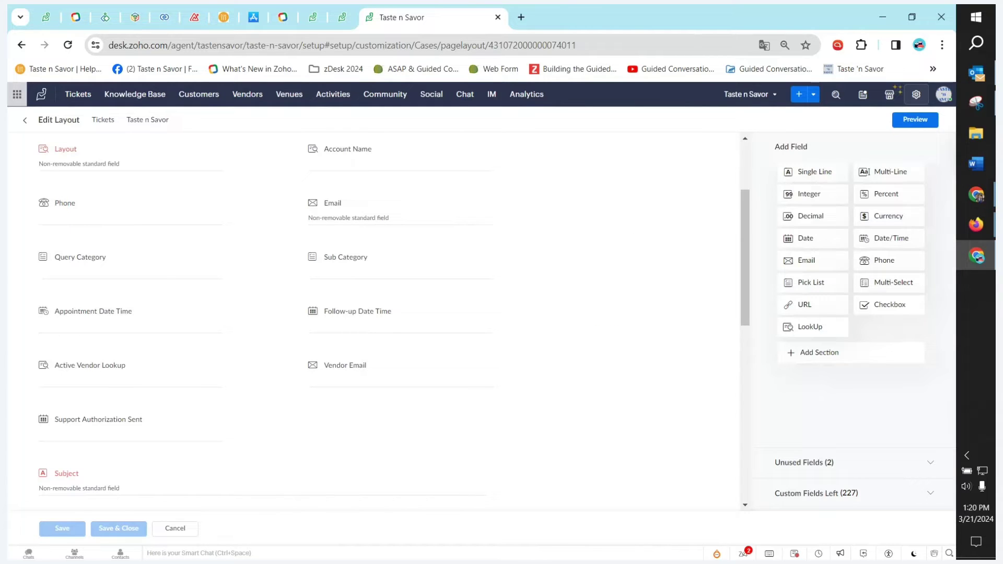
{"action": "left_click", "coordinate": [976, 224]}
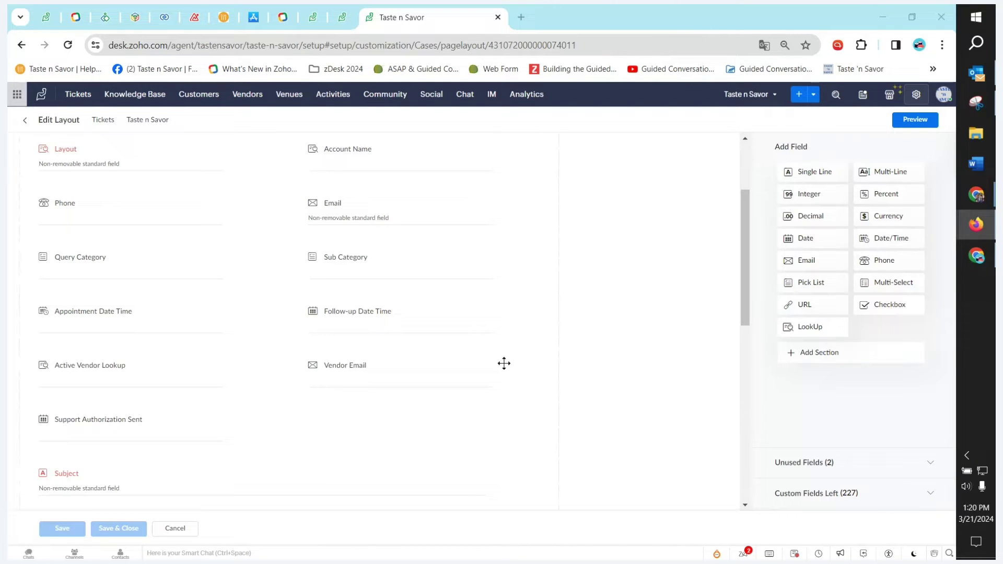
Step: Return to the layouts list, switch to the Contacts module and open its default Taste n Savor layout
{"action": "left_click", "coordinate": [25, 121]}
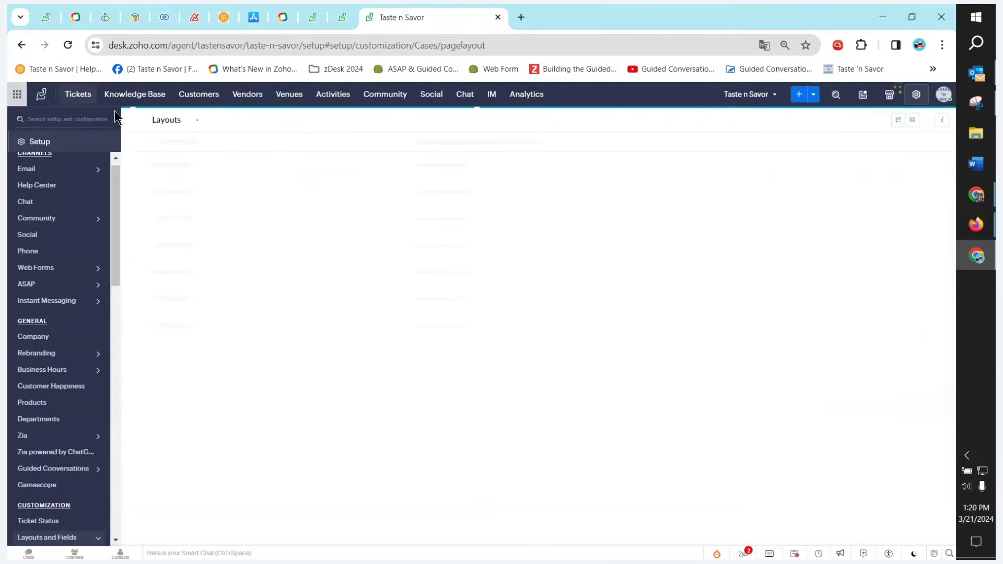
{"action": "left_click", "coordinate": [203, 121]}
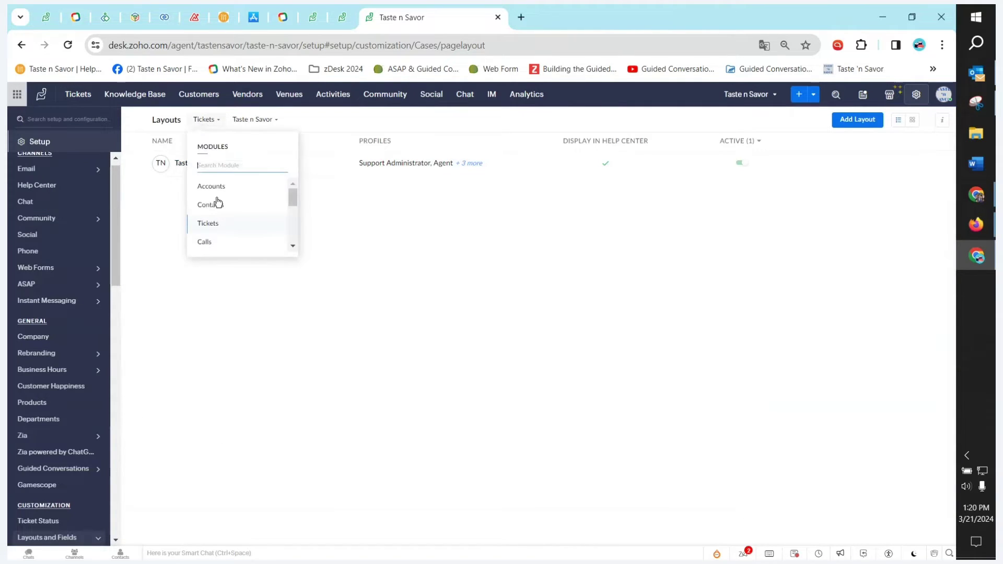
{"action": "left_click", "coordinate": [214, 205]}
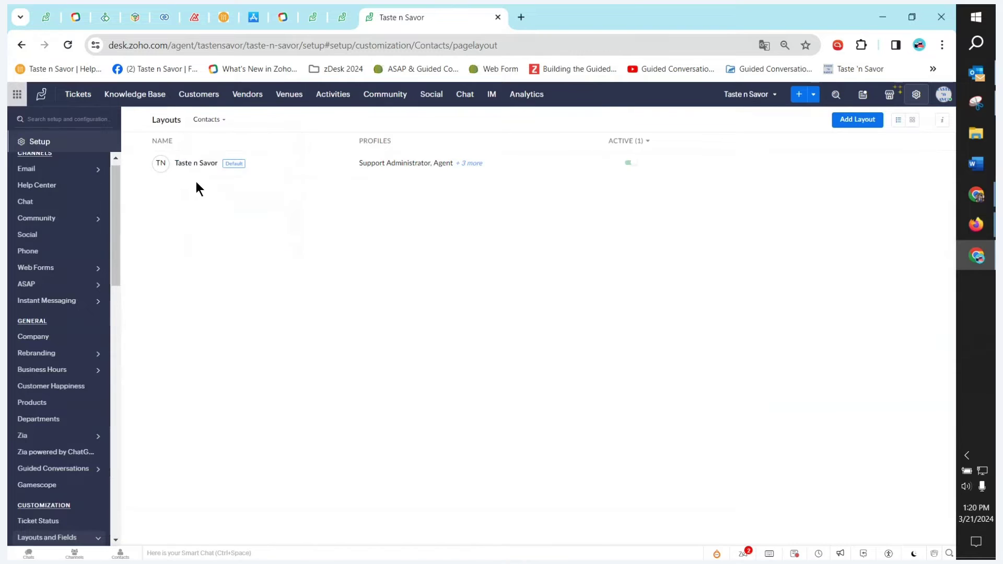
{"action": "left_click", "coordinate": [197, 164]}
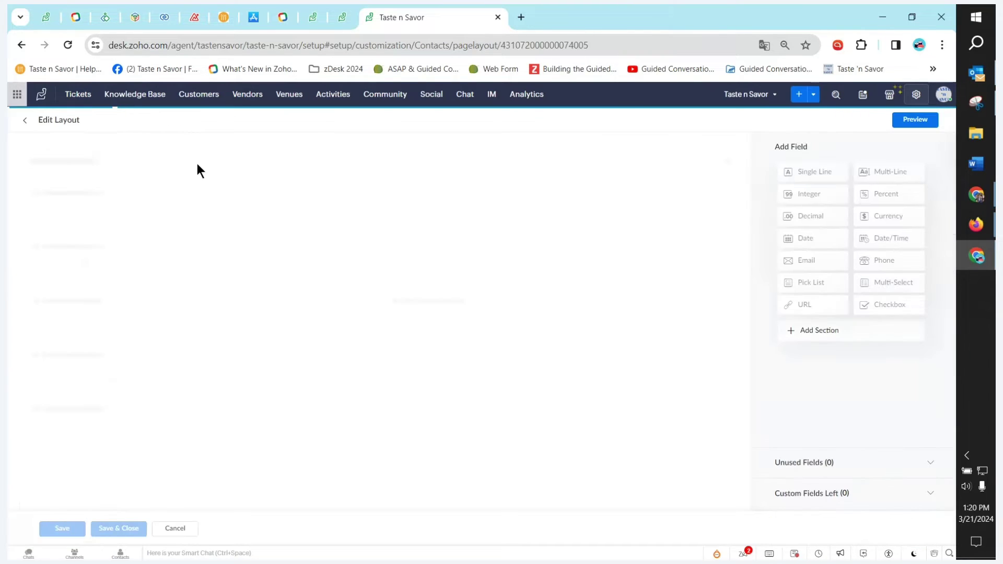
Step: Try to encrypt the Zip Code field in the Credit Card Info section, examine the associated rules, and cancel the field edit
{"action": "scroll", "coordinate": [398, 346], "scroll_direction": "down", "scroll_amount": 5}
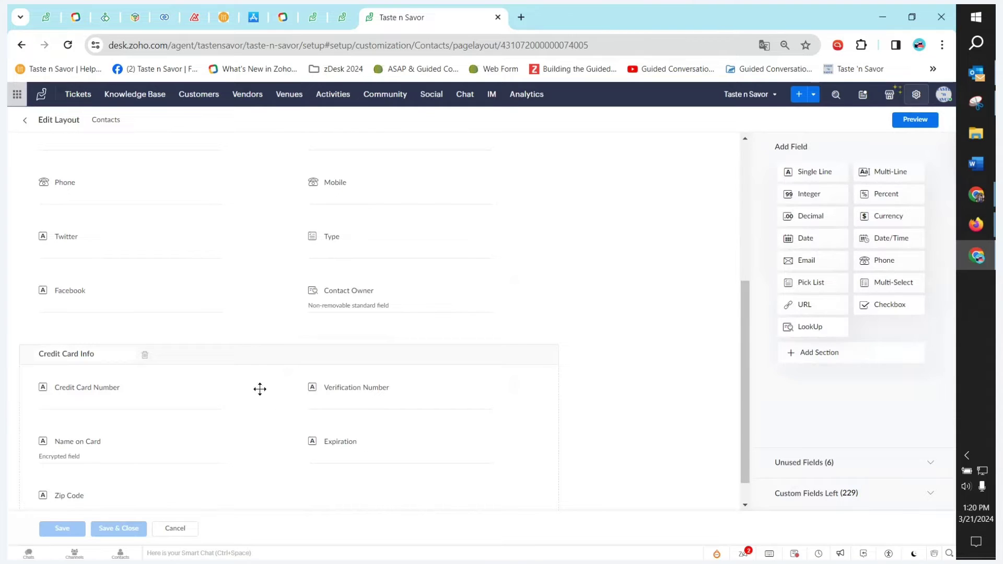
{"action": "scroll", "coordinate": [112, 459], "scroll_direction": "down", "scroll_amount": 1}
{"action": "left_click_drag", "start_coordinate": [111, 459], "coordinate": [178, 452]}
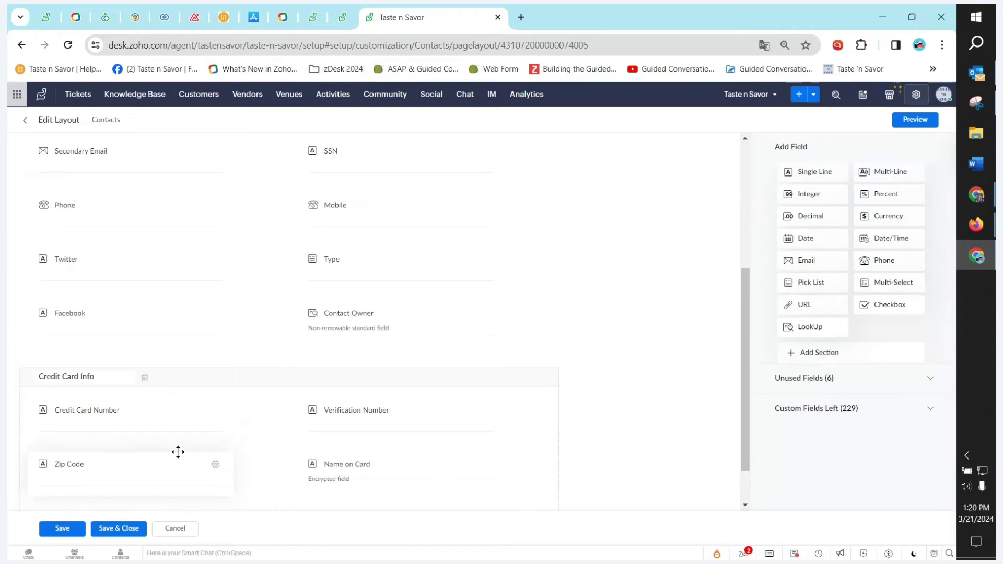
{"action": "left_click", "coordinate": [216, 467]}
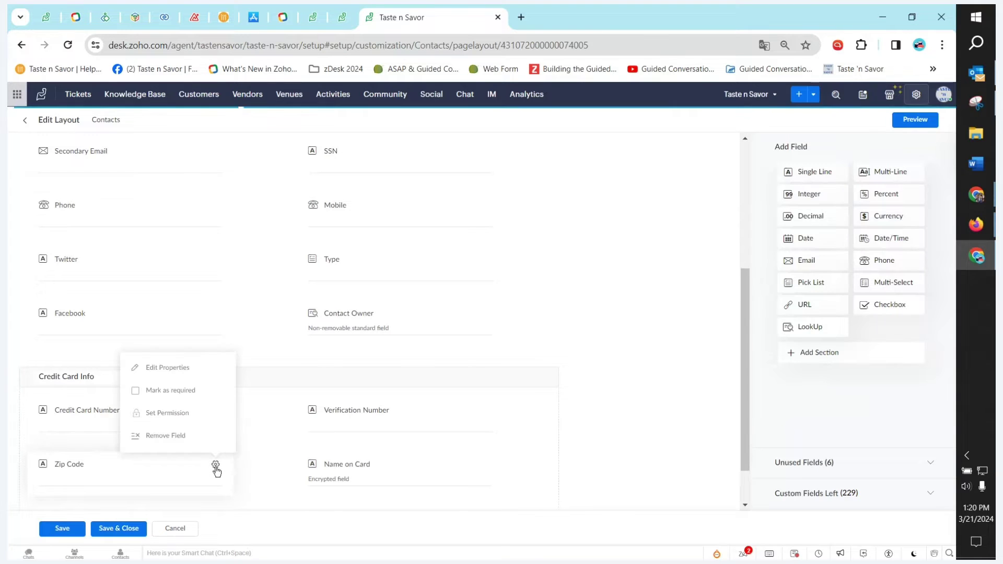
{"action": "left_click", "coordinate": [173, 368]}
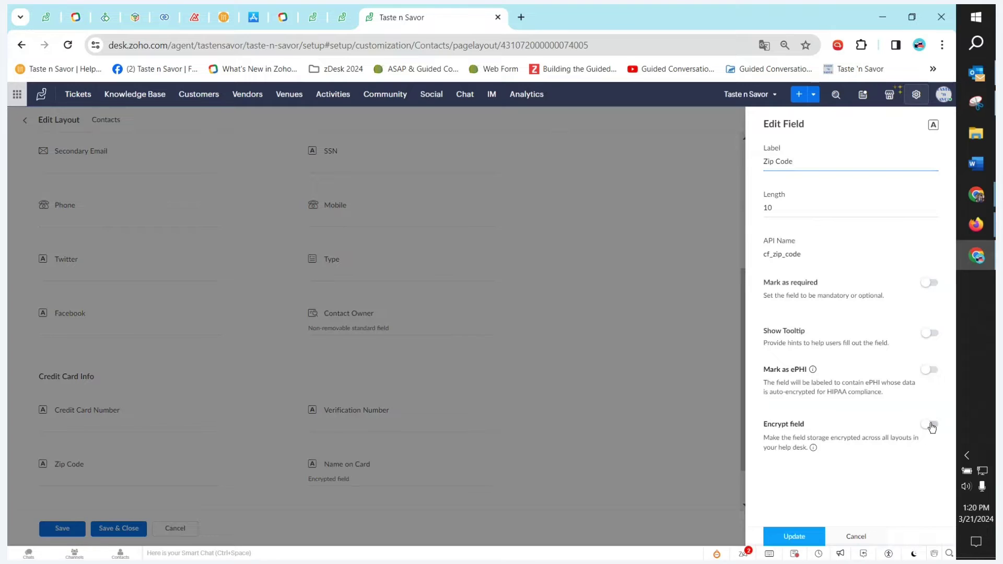
{"action": "left_click", "coordinate": [933, 428]}
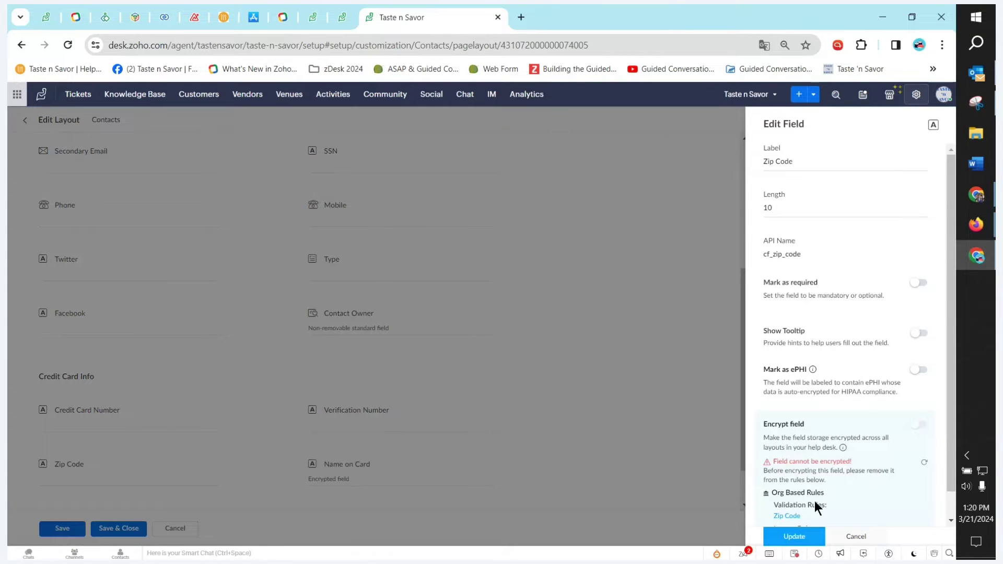
{"action": "scroll", "coordinate": [794, 481], "scroll_direction": "down", "scroll_amount": 1}
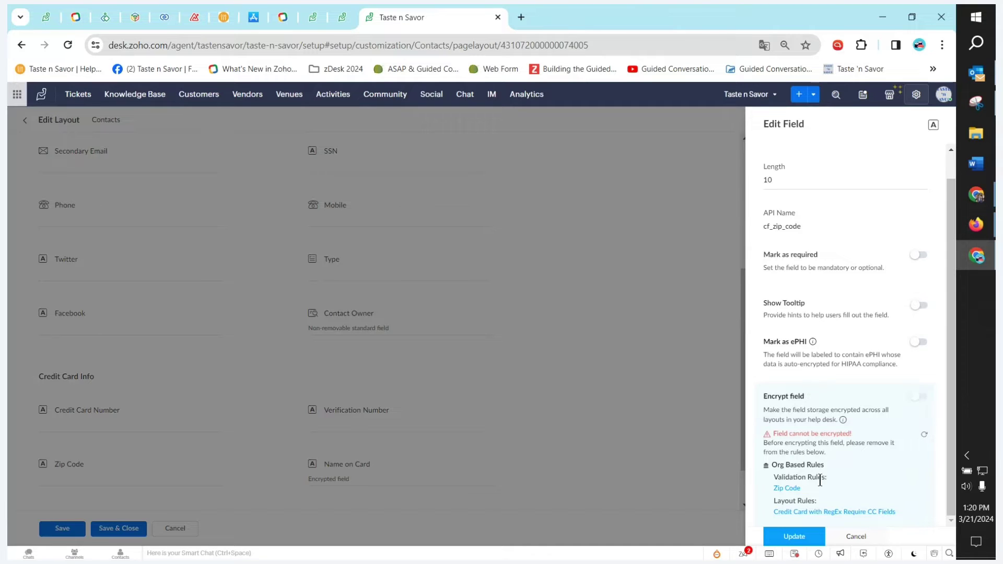
{"action": "scroll", "coordinate": [894, 438], "scroll_direction": "up", "scroll_amount": 1}
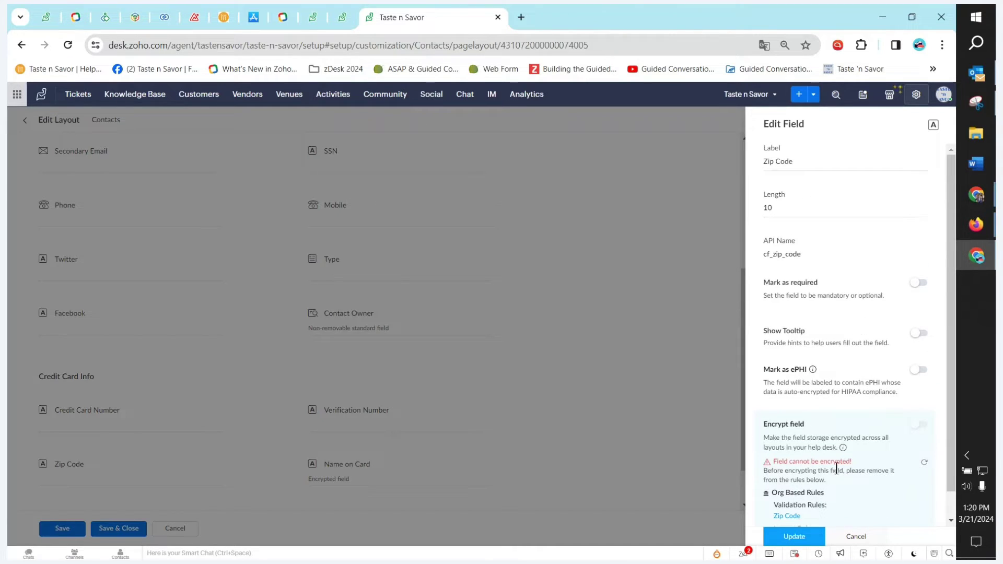
{"action": "left_click", "coordinate": [856, 537]}
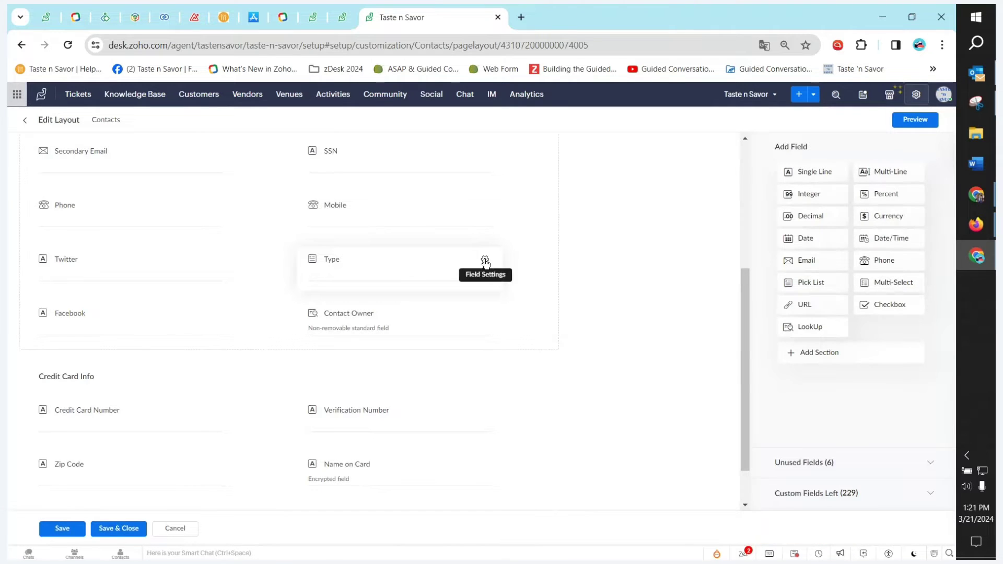
Step: Open the Type pick list field's properties, examine the pick list values and nested picklist option, and cancel
{"action": "left_click", "coordinate": [486, 263]}
{"action": "left_click", "coordinate": [485, 262]}
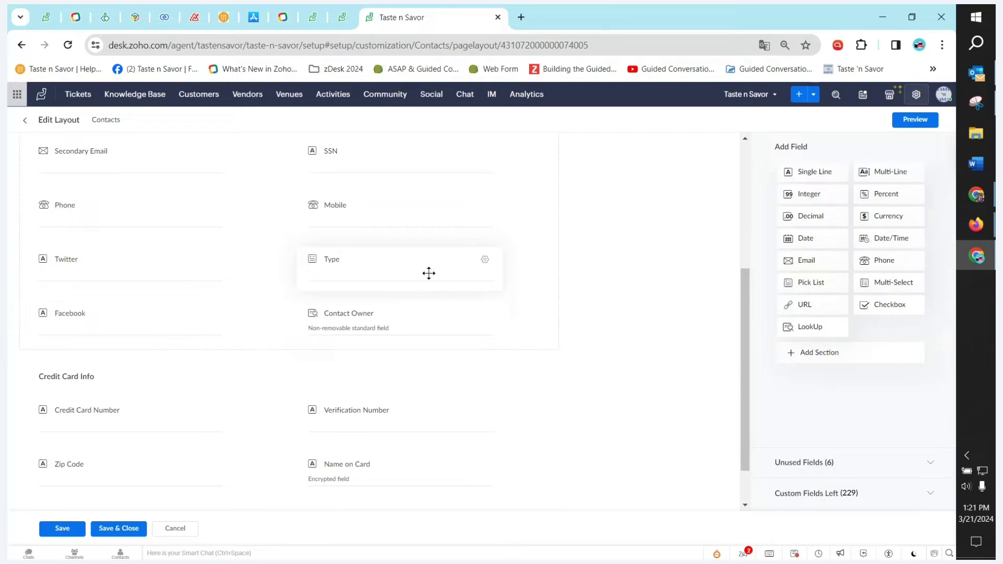
{"action": "left_click", "coordinate": [485, 262]}
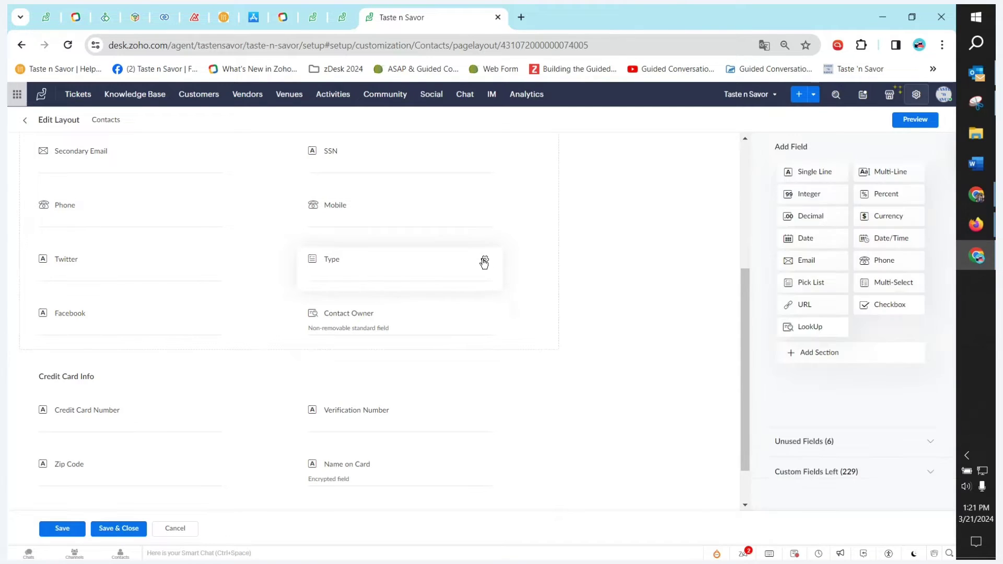
{"action": "left_click", "coordinate": [484, 265]}
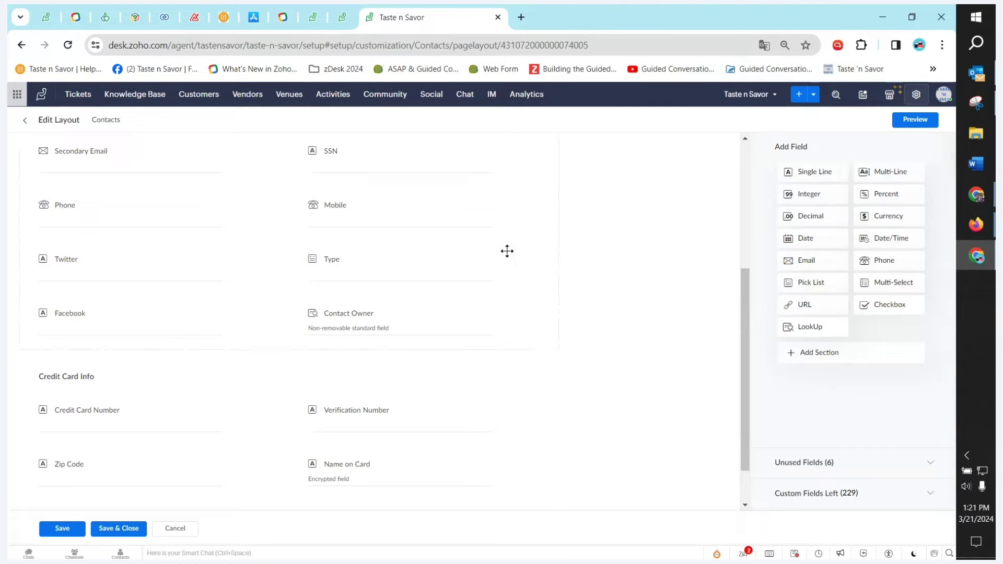
{"action": "left_click", "coordinate": [485, 262]}
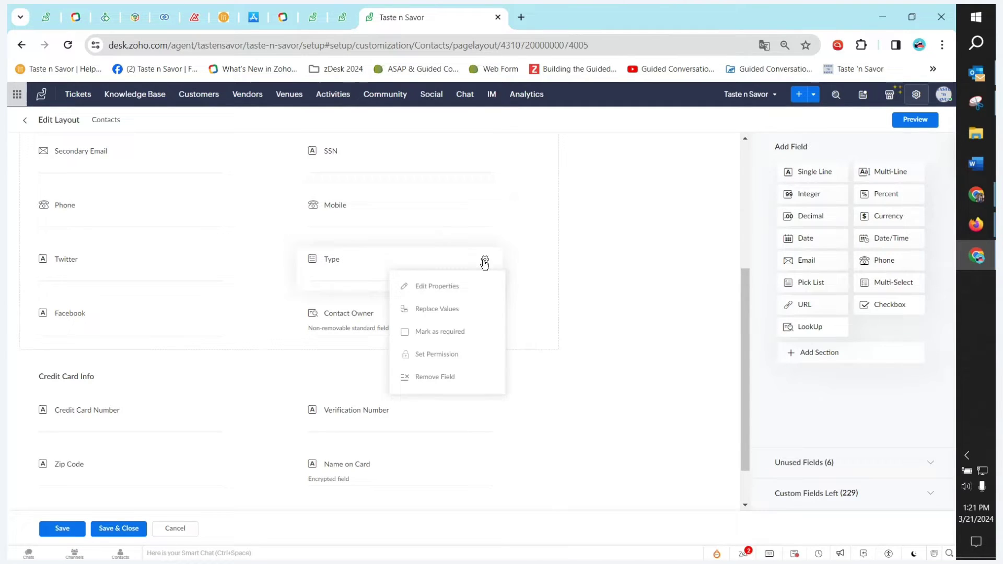
{"action": "left_click", "coordinate": [440, 286]}
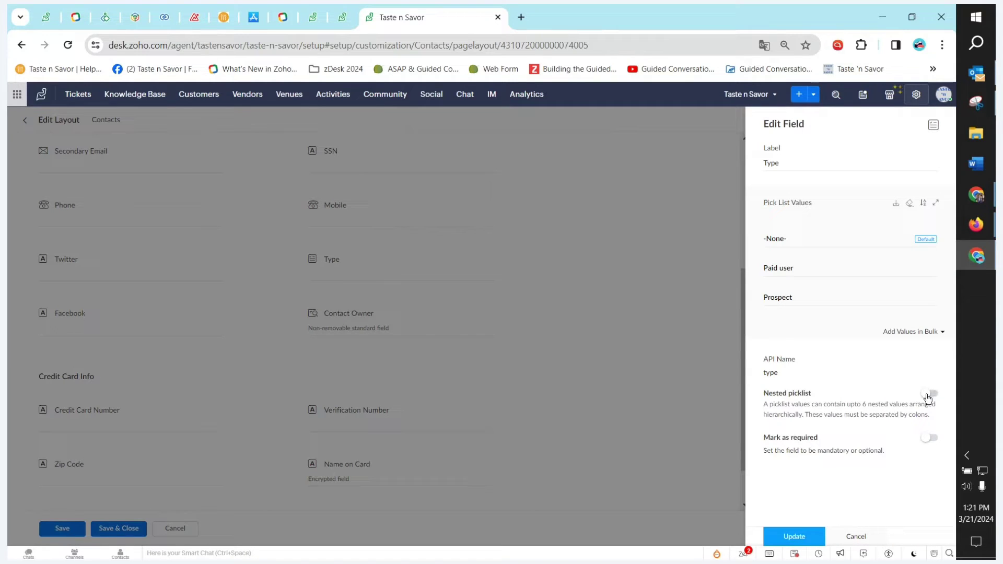
{"action": "left_click", "coordinate": [856, 537]}
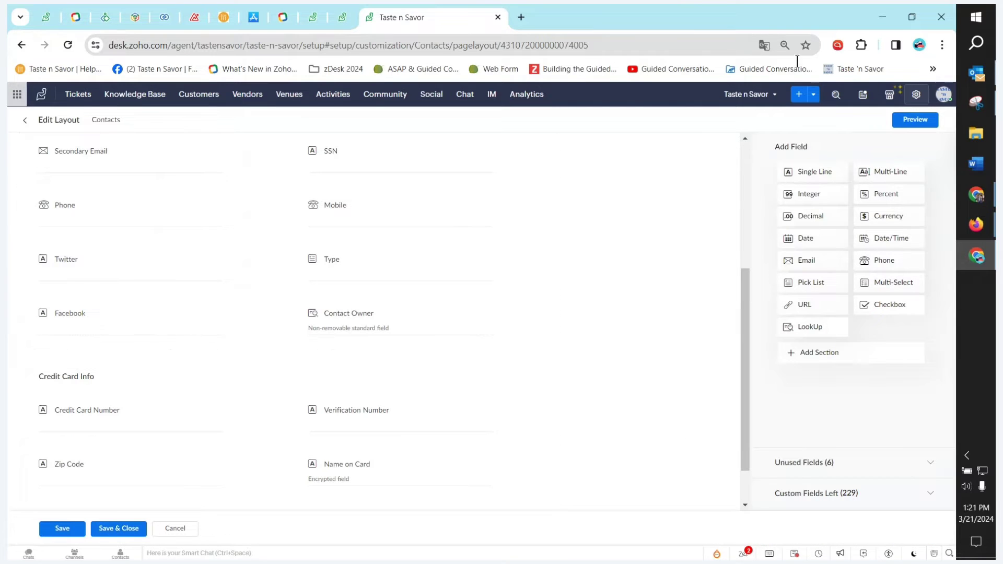
Step: Leave the Contacts layout editor and discard the unsaved changes
{"action": "left_click", "coordinate": [977, 225]}
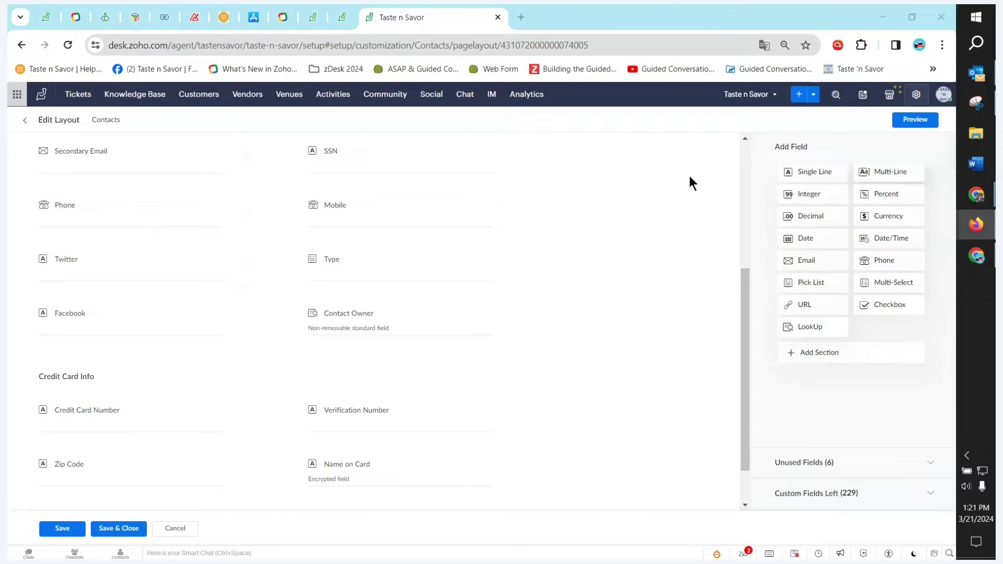
{"action": "left_click", "coordinate": [23, 124]}
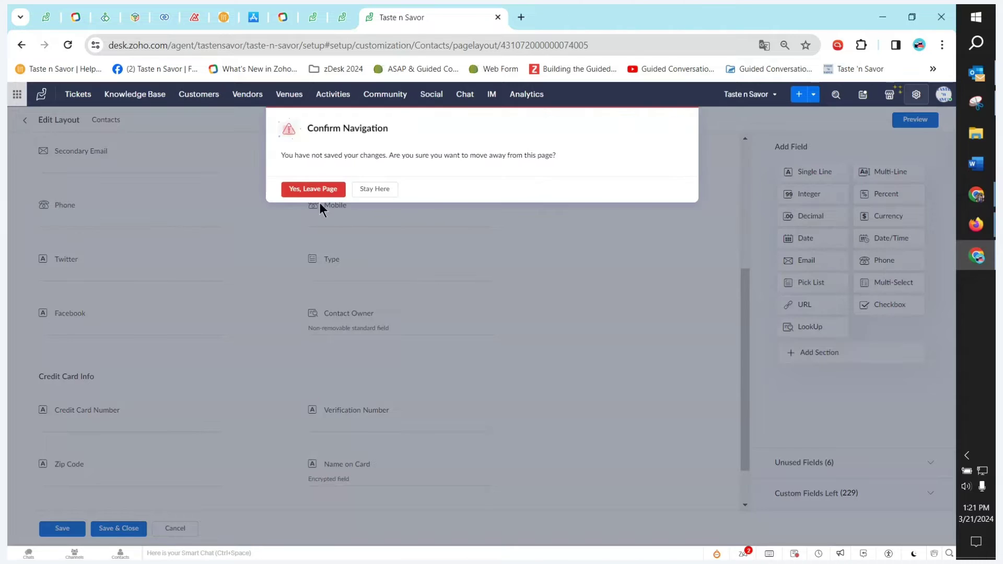
{"action": "left_click", "coordinate": [317, 192]}
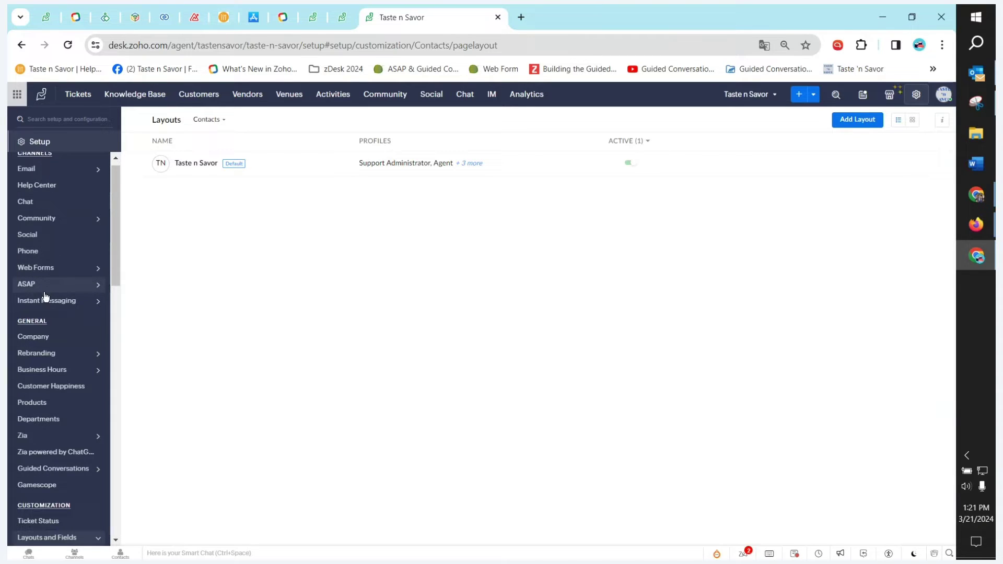
Step: Open the validation rules under Layouts and Fields and show those of the Contacts module
{"action": "scroll", "coordinate": [57, 395], "scroll_direction": "down", "scroll_amount": 1}
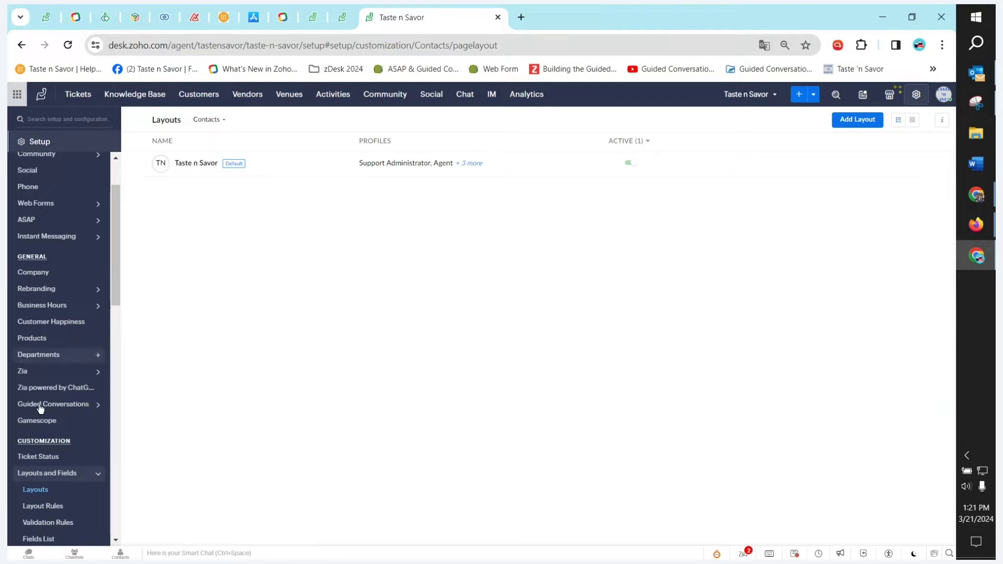
{"action": "scroll", "coordinate": [41, 418], "scroll_direction": "down", "scroll_amount": 2}
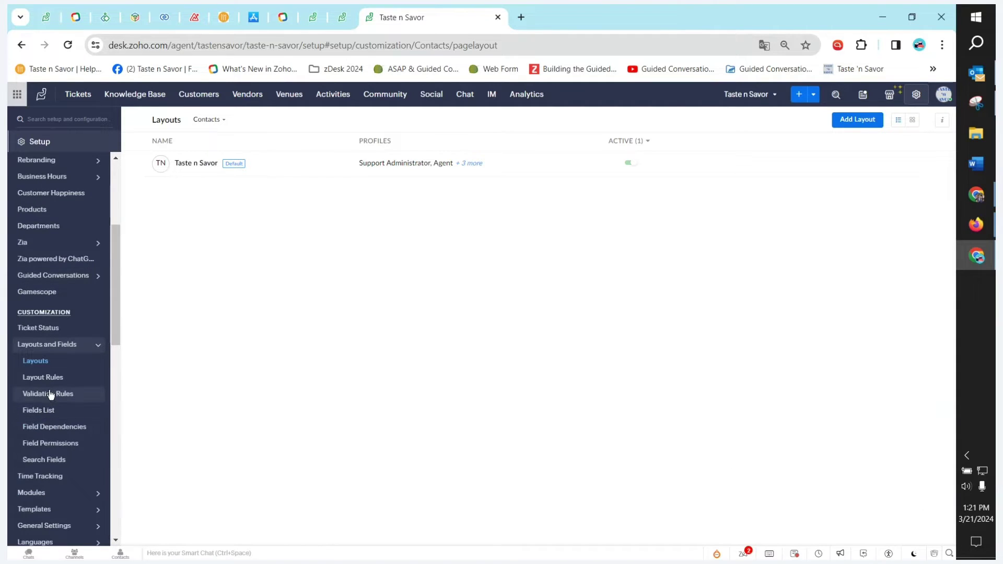
{"action": "left_click", "coordinate": [51, 395]}
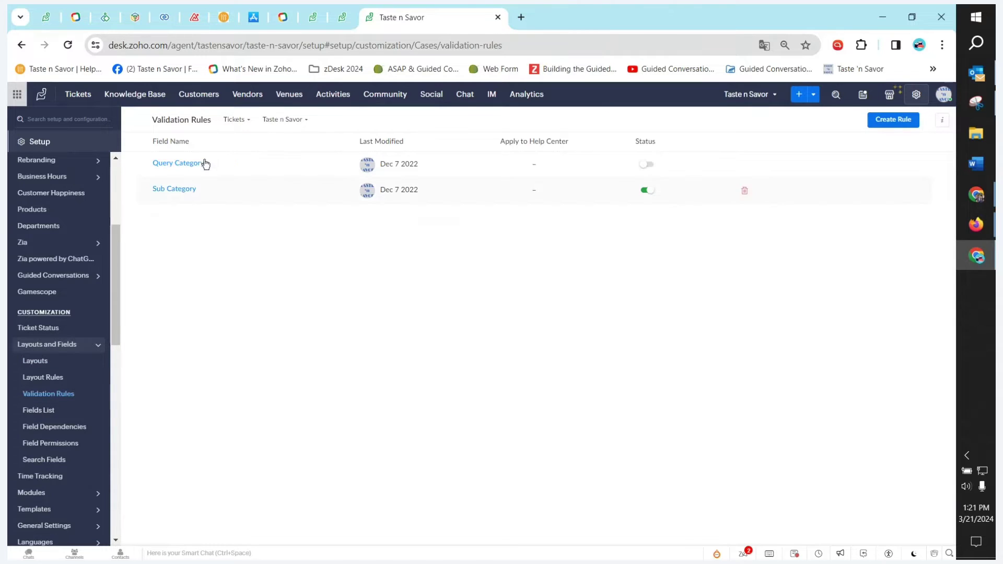
{"action": "left_click", "coordinate": [235, 121]}
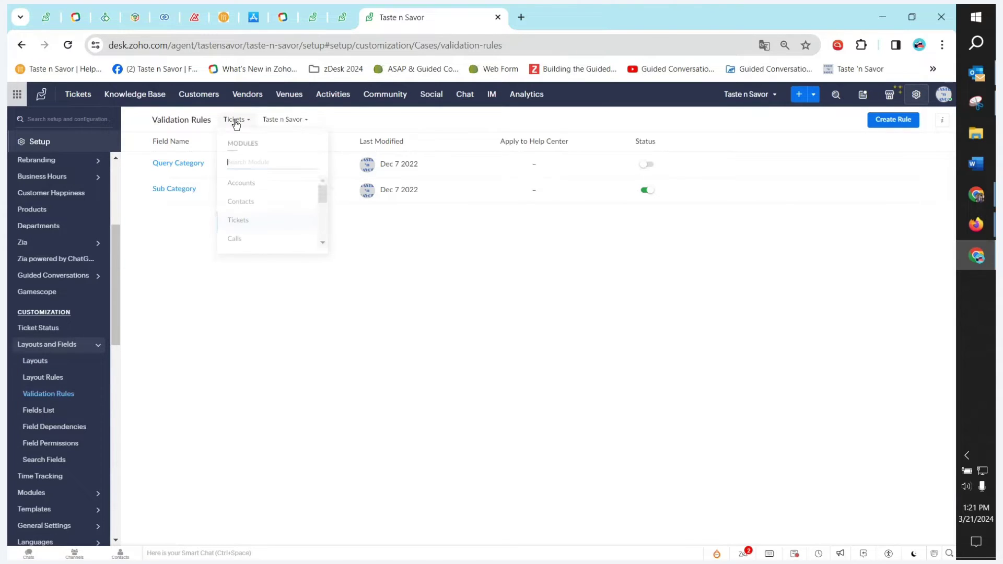
{"action": "left_click", "coordinate": [242, 205]}
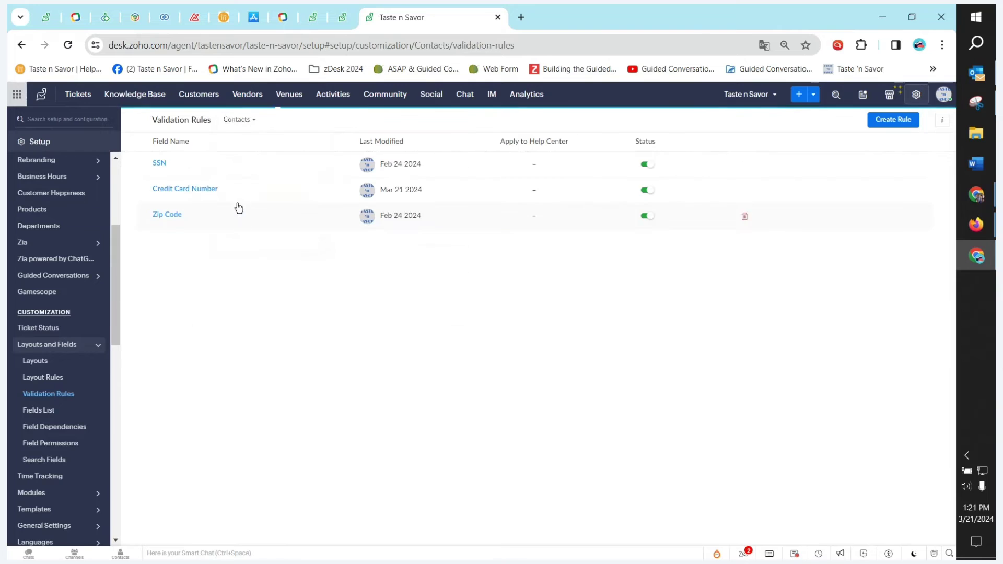
Step: Examine the SSN validation rule's regex criteria, the regex gallery and the alert text, and return to the validation rules without saving
{"action": "left_click", "coordinate": [159, 164]}
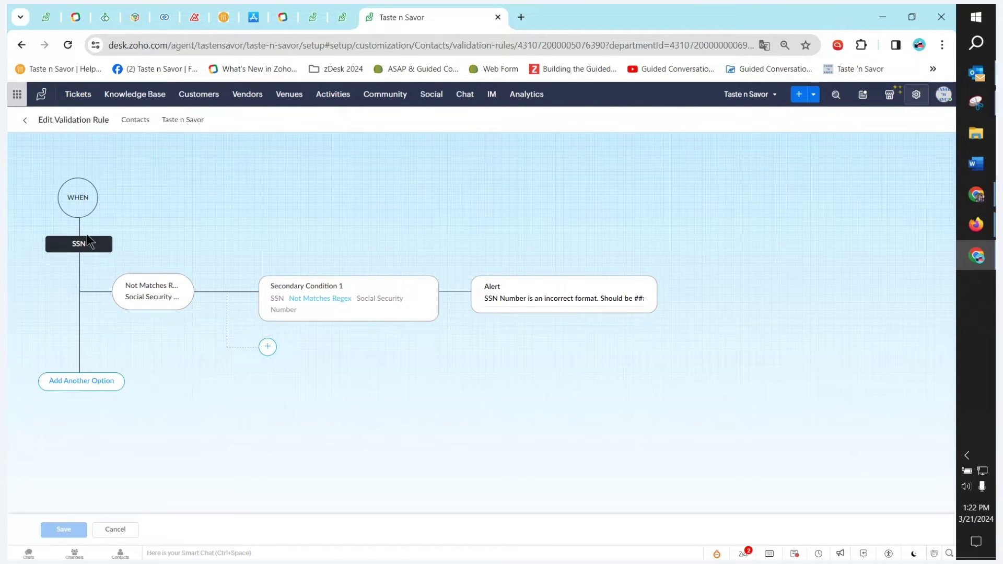
{"action": "left_click", "coordinate": [164, 273]}
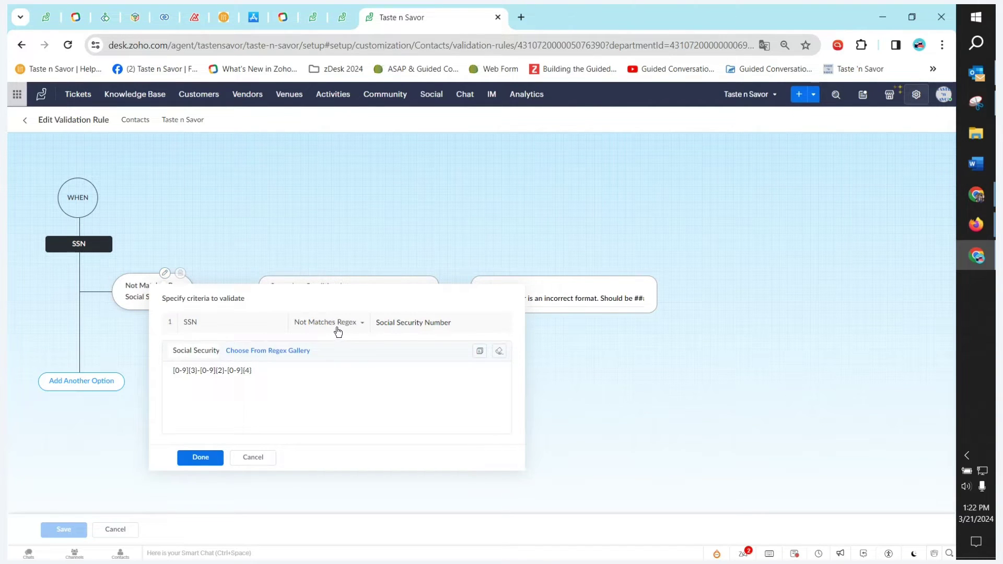
{"action": "left_click", "coordinate": [263, 352]}
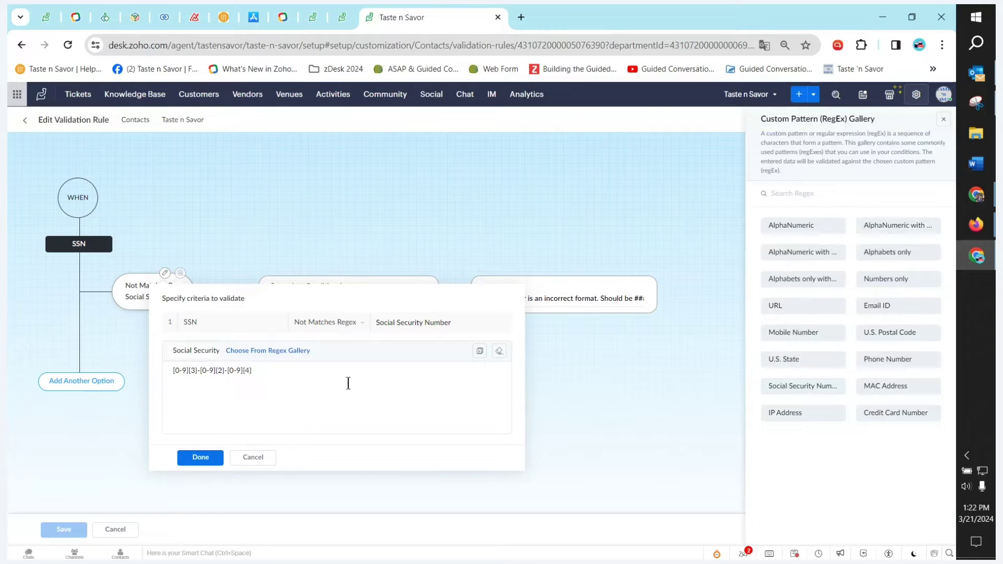
{"action": "left_click_drag", "start_coordinate": [270, 369], "coordinate": [140, 353]}
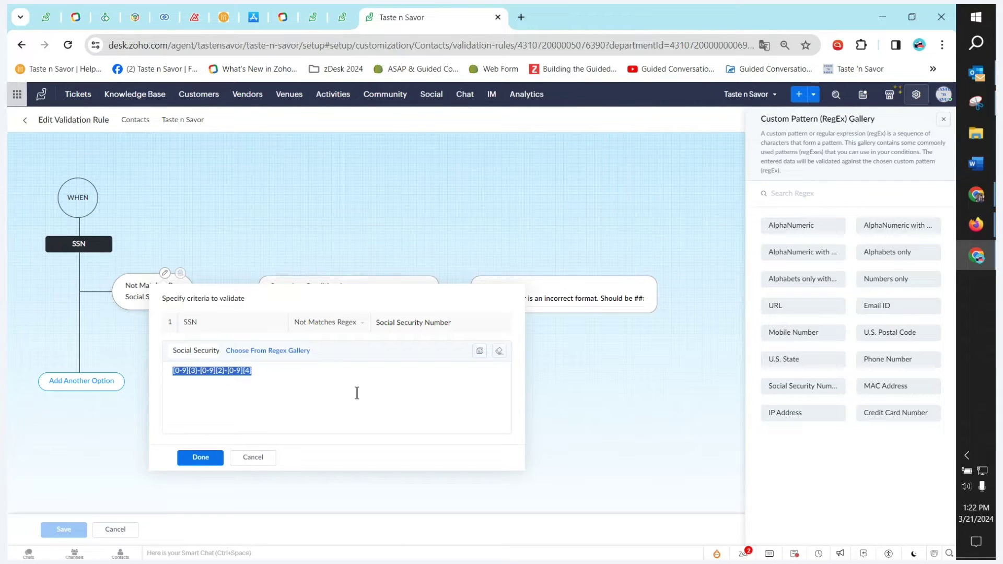
{"action": "left_click", "coordinate": [260, 370]}
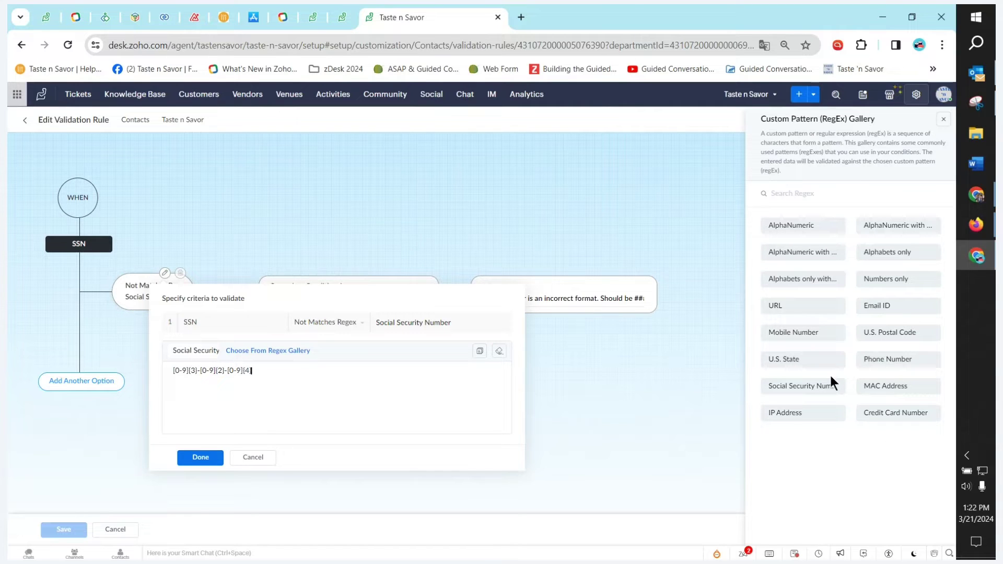
{"action": "left_click", "coordinate": [263, 460]}
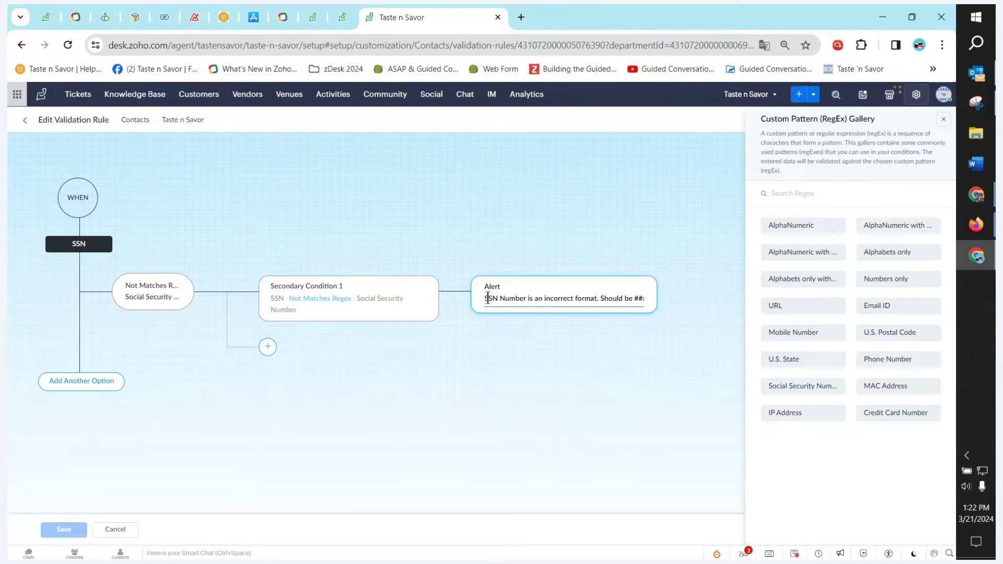
{"action": "left_click_drag", "start_coordinate": [488, 298], "coordinate": [663, 305]}
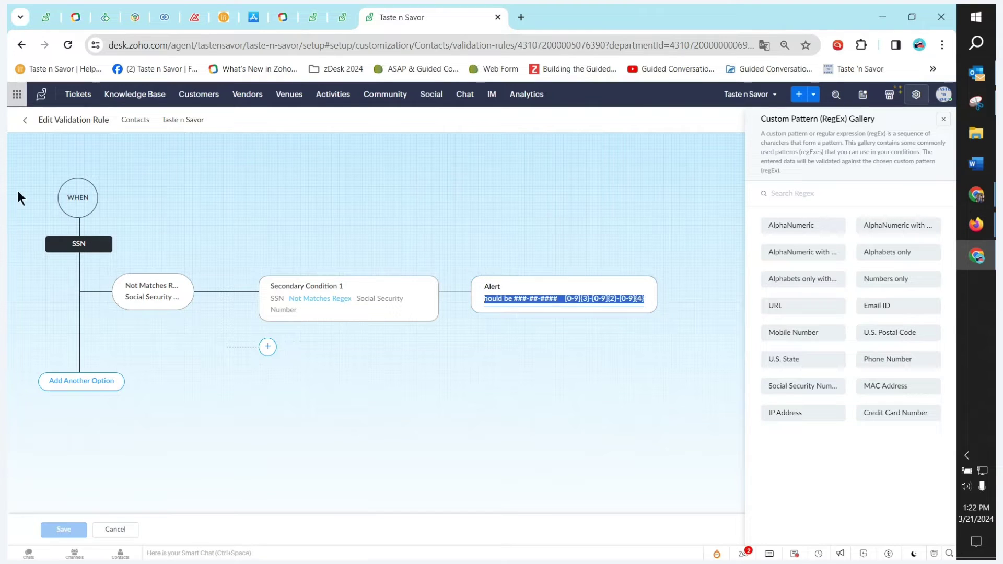
{"action": "left_click", "coordinate": [24, 121]}
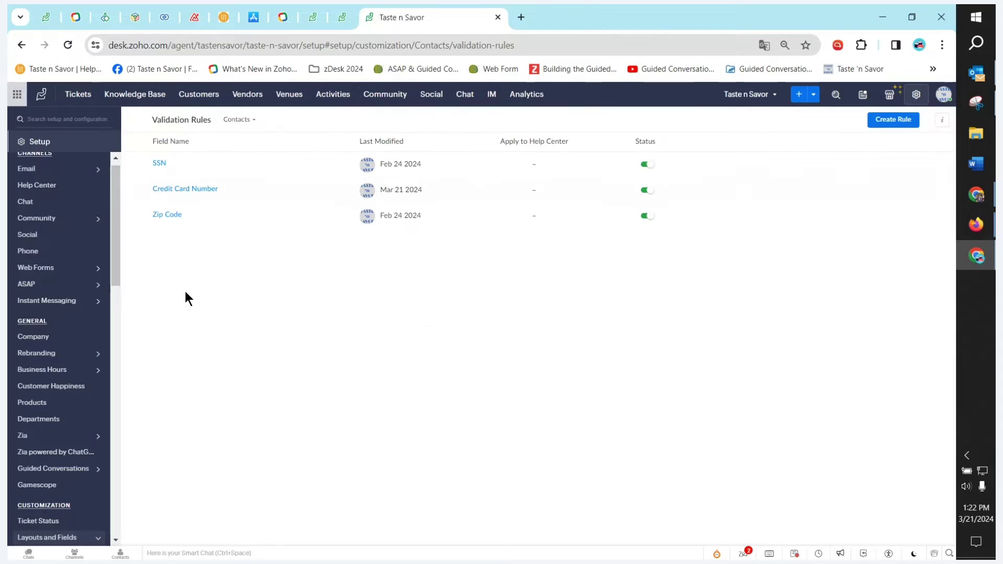
Step: Examine the Credit Card Number validation rule's regex criteria, cancel the criteria edit and return to the rules list
{"action": "left_click", "coordinate": [180, 193]}
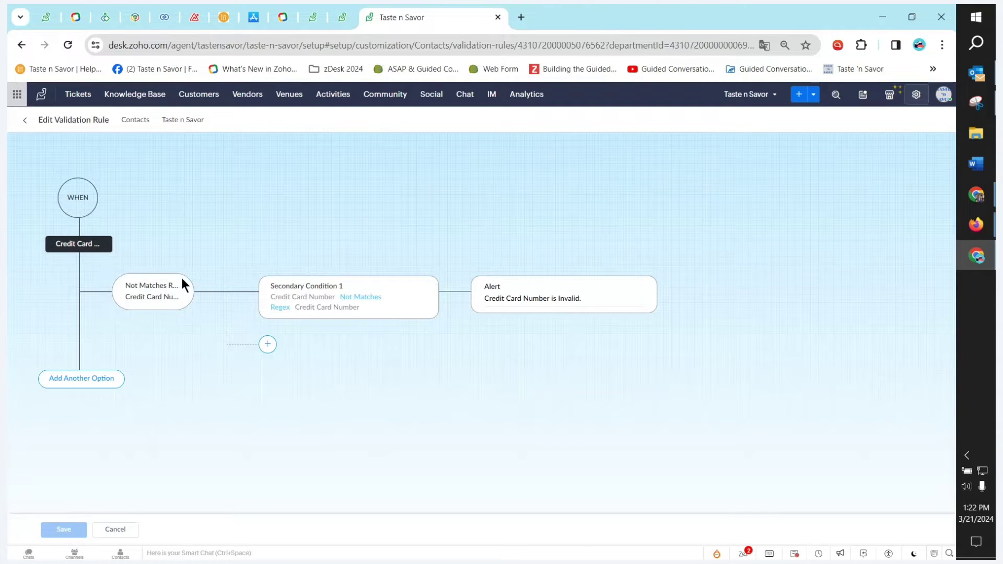
{"action": "left_click", "coordinate": [165, 273]}
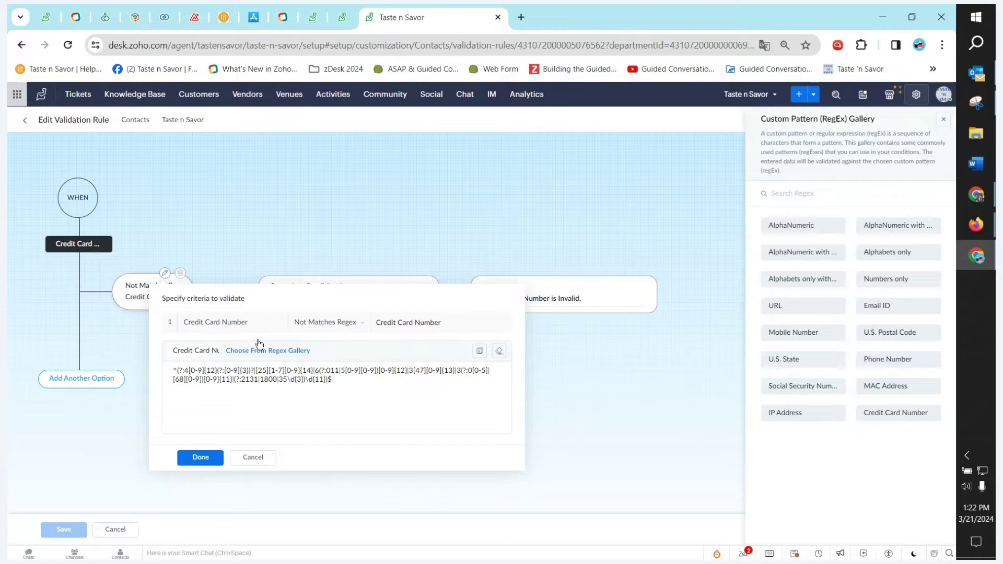
{"action": "left_click", "coordinate": [247, 463]}
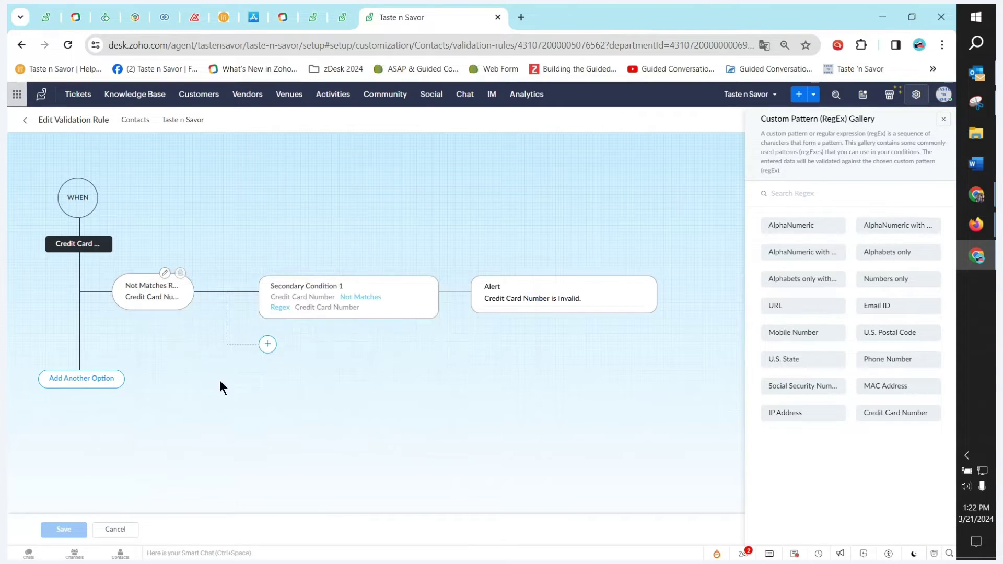
{"action": "left_click", "coordinate": [24, 120]}
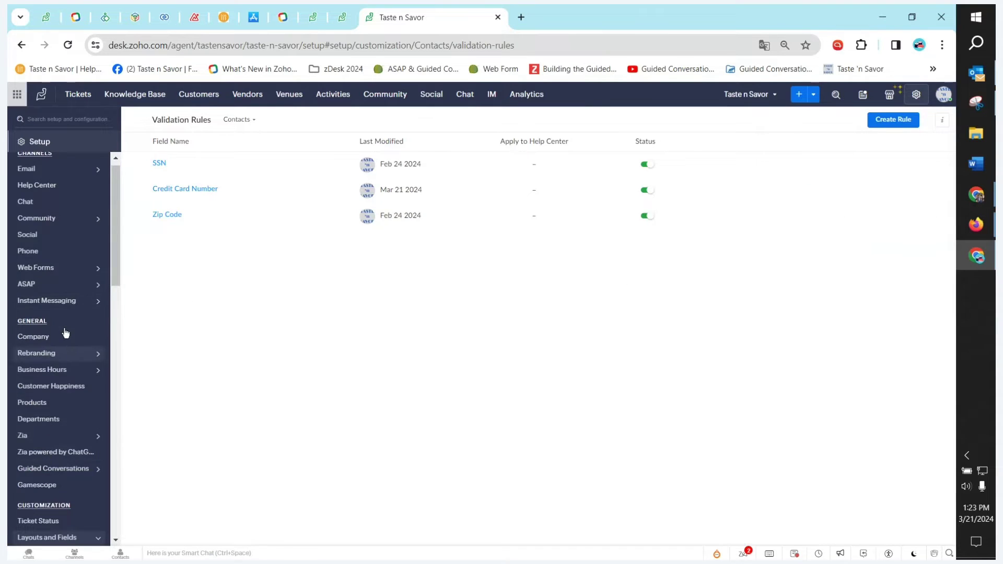
Step: Open the layout rules and show those of the Contacts module
{"action": "scroll", "coordinate": [58, 346], "scroll_direction": "down", "scroll_amount": 4}
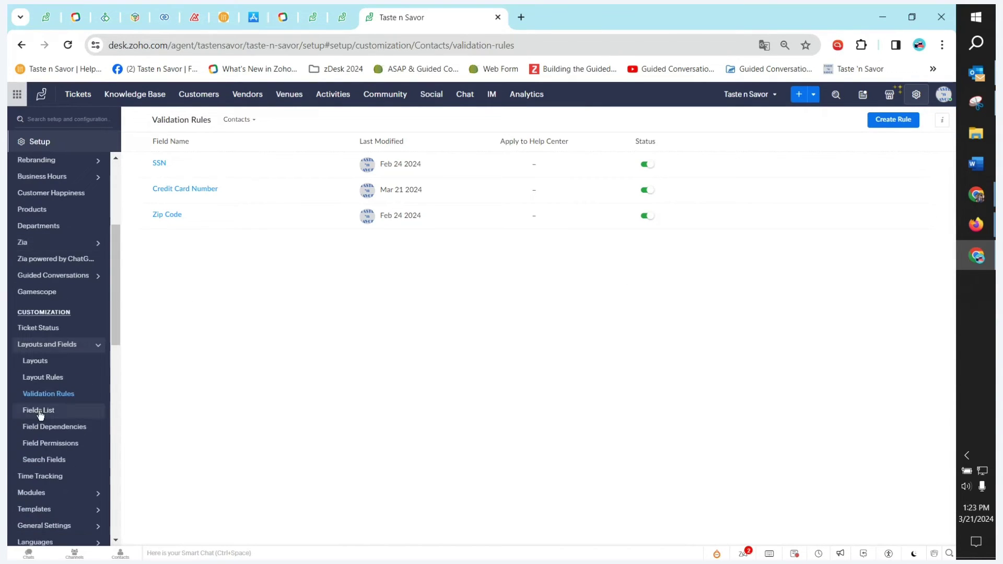
{"action": "left_click", "coordinate": [47, 377]}
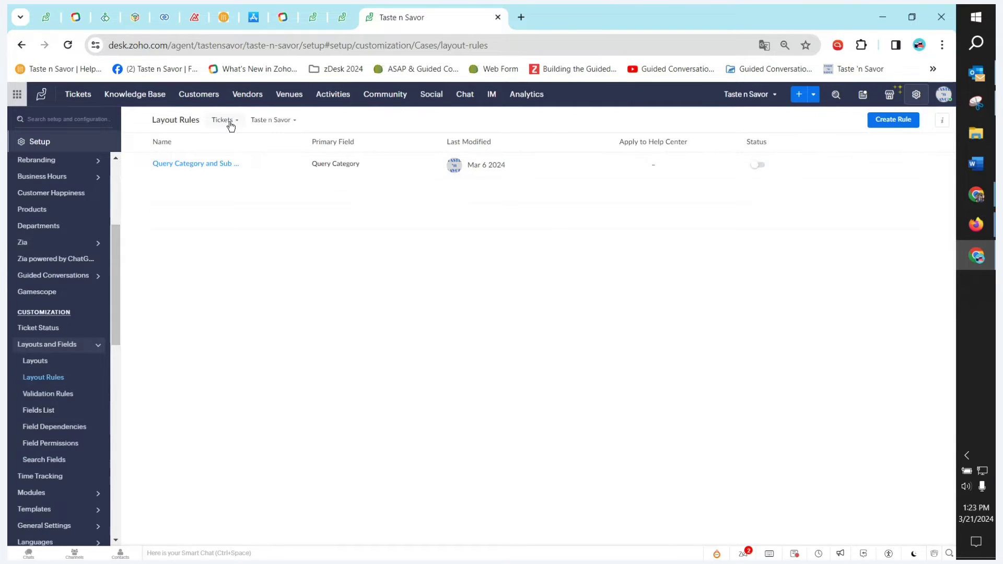
{"action": "left_click", "coordinate": [229, 121]}
{"action": "left_click", "coordinate": [223, 208]}
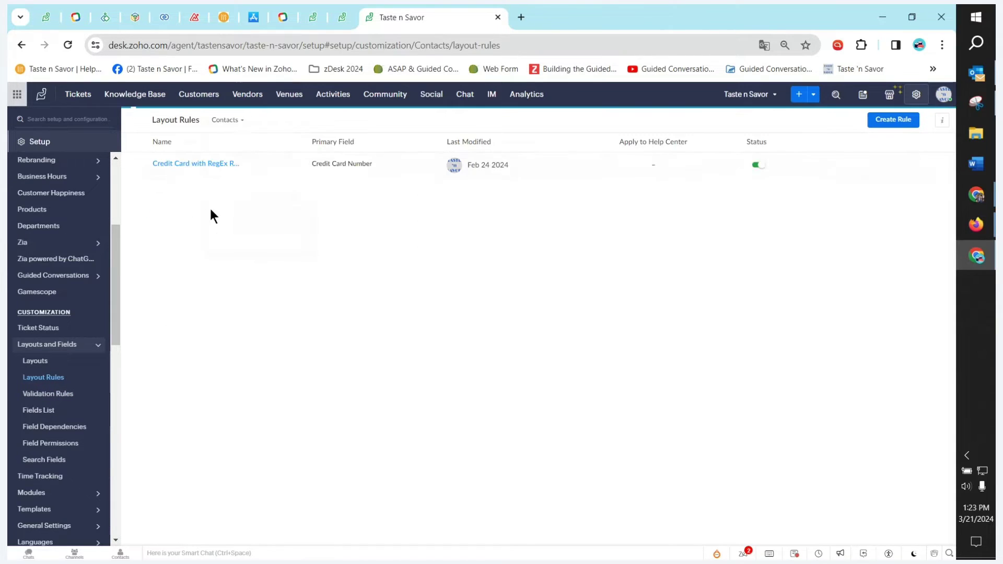
Step: Examine the regex criteria, shown fields and mandatory fields of the "Credit Card with RegEx Require CC Fields" rule without changing them
{"action": "left_click", "coordinate": [188, 165]}
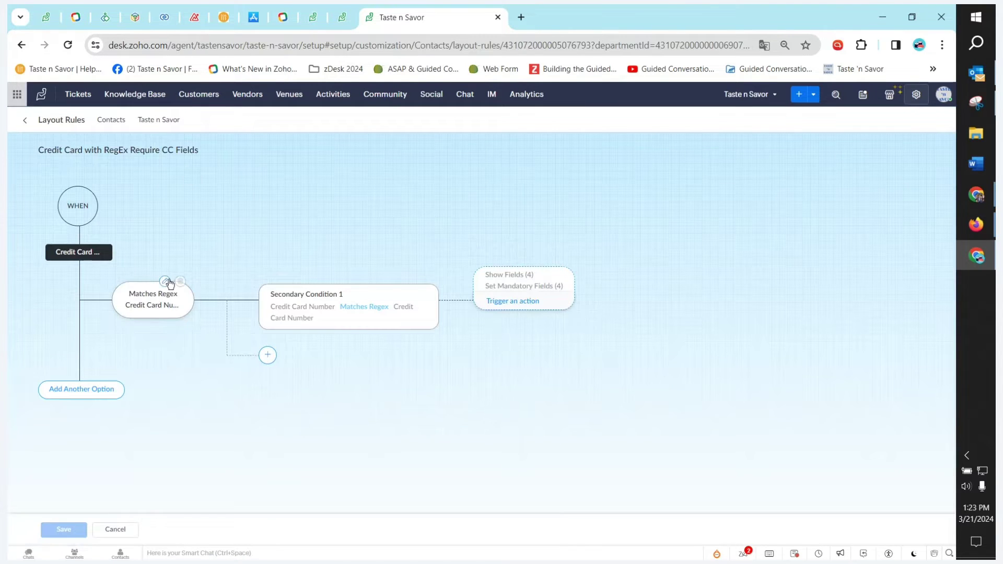
{"action": "left_click", "coordinate": [166, 283]}
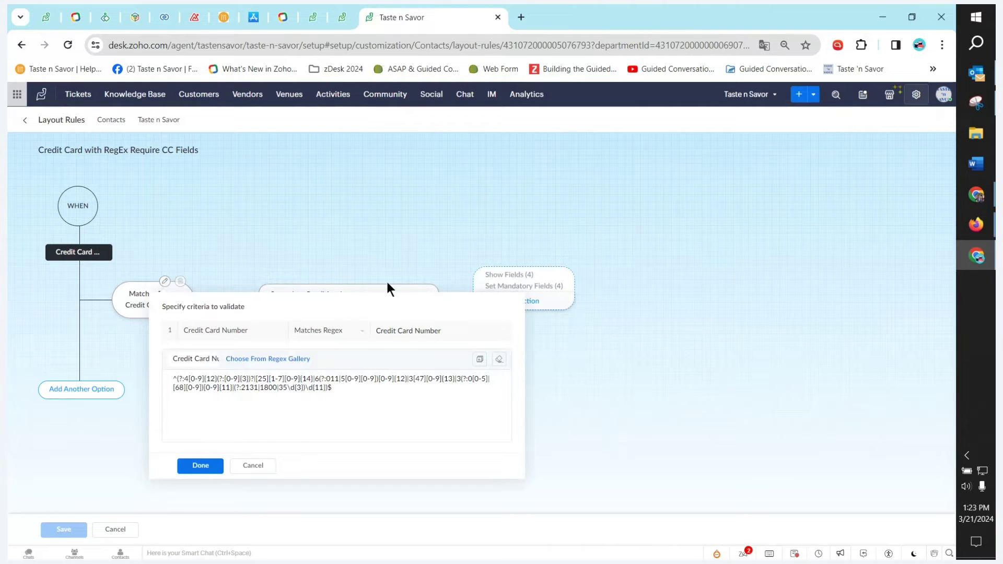
{"action": "left_click", "coordinate": [266, 467]}
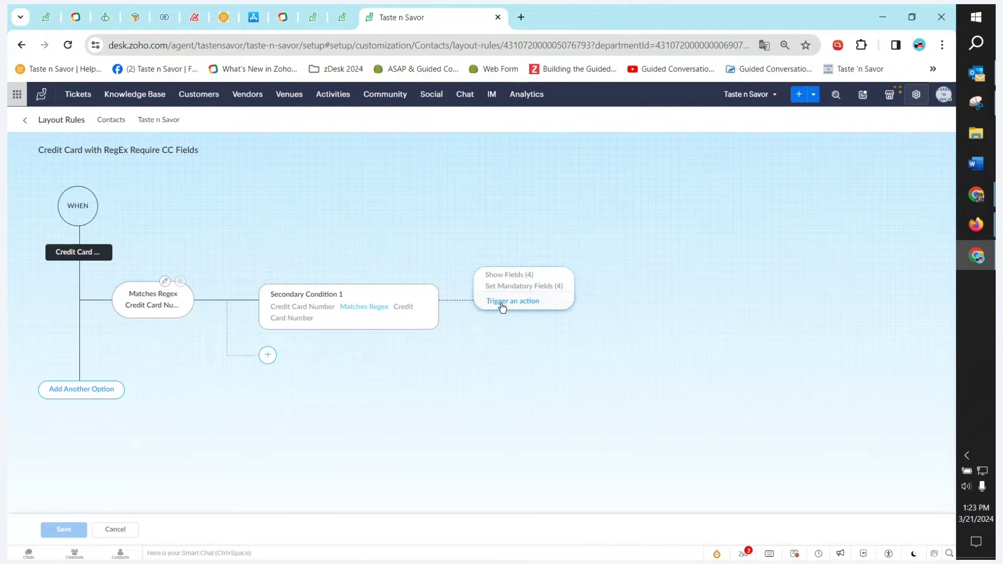
{"action": "left_click", "coordinate": [507, 281]}
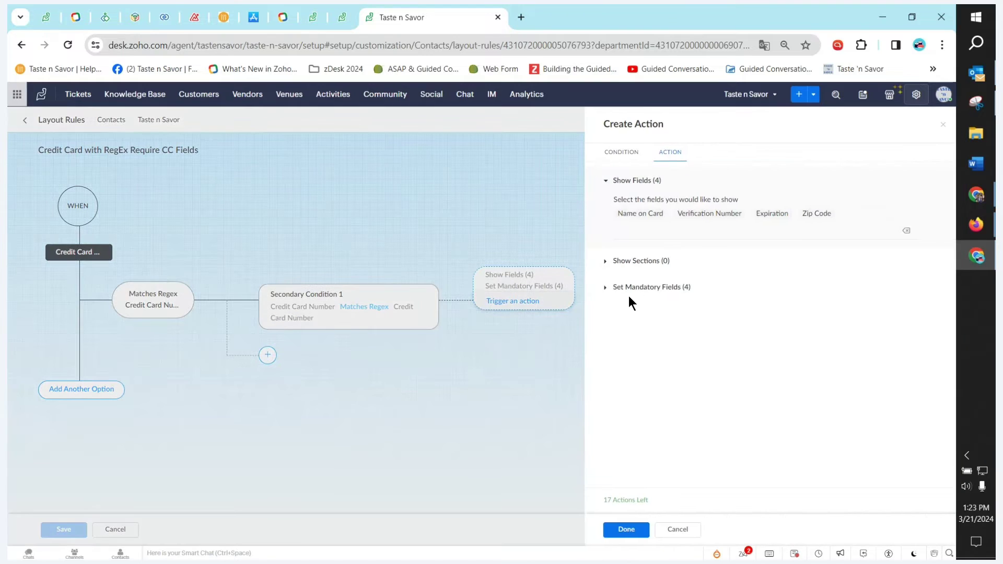
{"action": "left_click", "coordinate": [649, 289]}
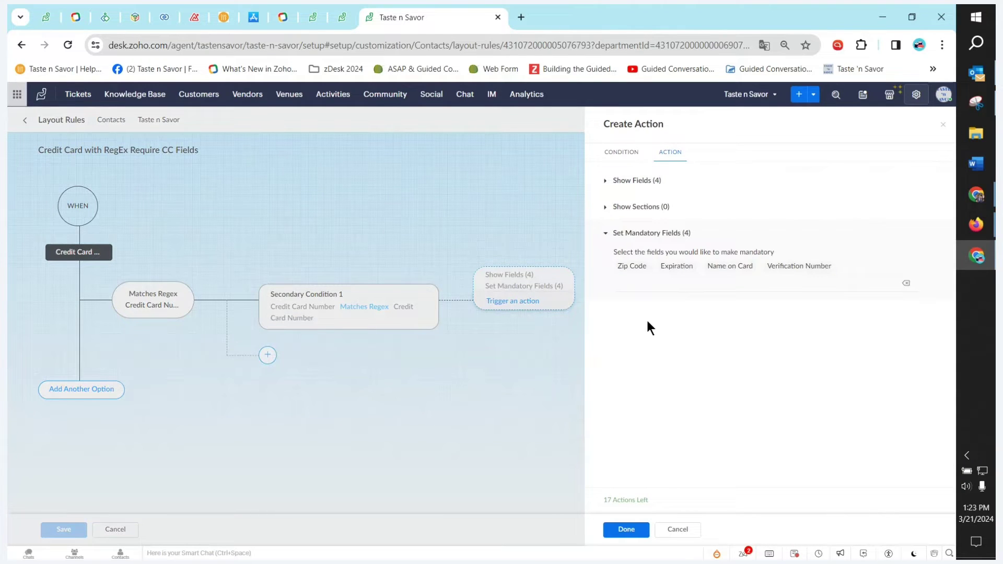
{"action": "left_click", "coordinate": [678, 530]}
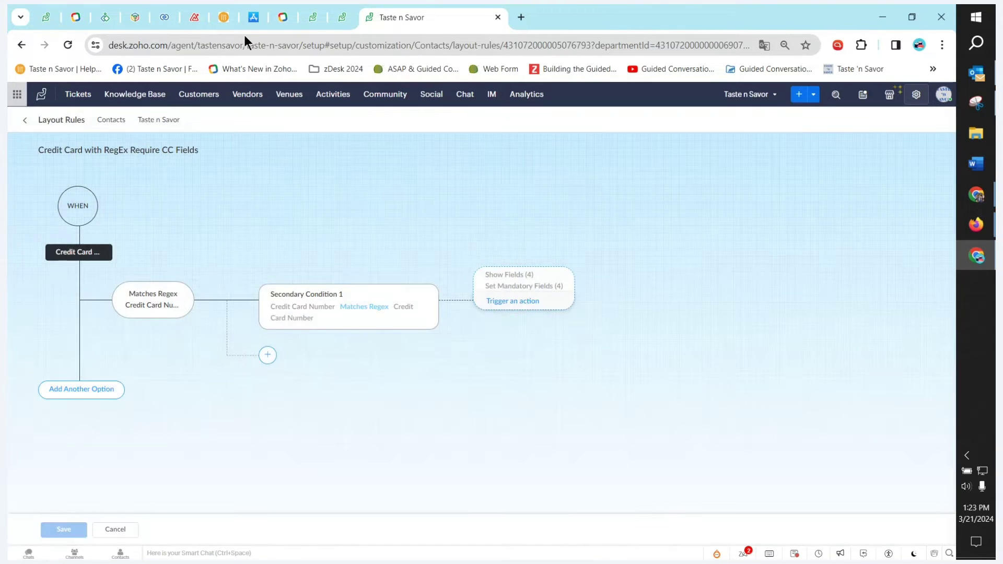
Step: Leave the ticket edit without saving and open the second contact in the Customers module's CRM-mapped contacts view for editing
{"action": "left_click", "coordinate": [345, 18]}
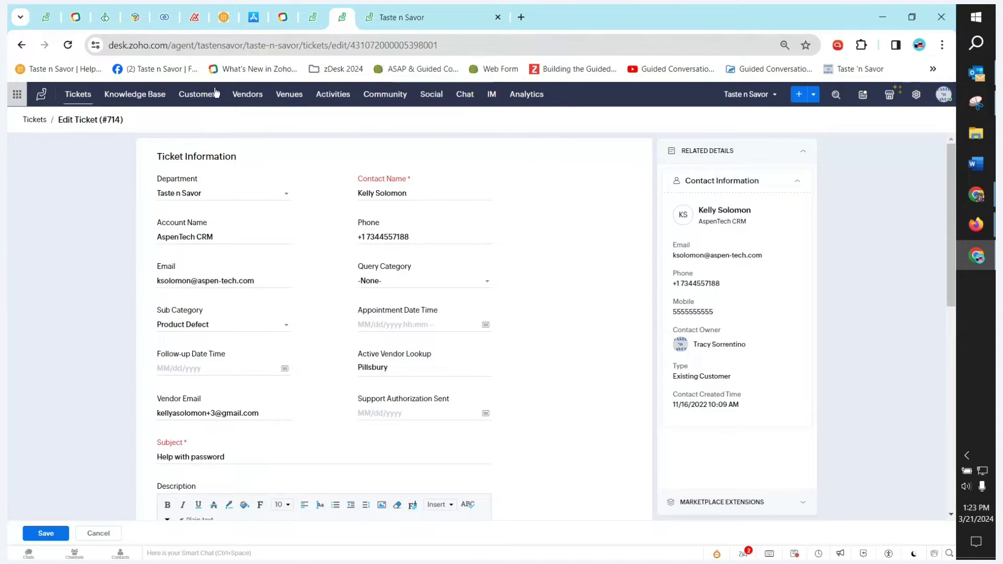
{"action": "left_click", "coordinate": [197, 94]}
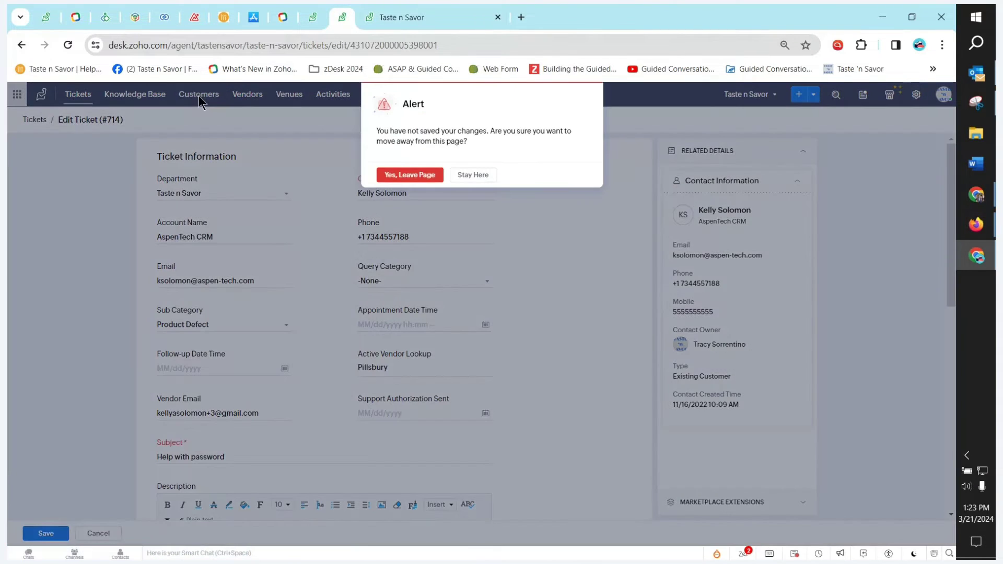
{"action": "left_click", "coordinate": [437, 175]}
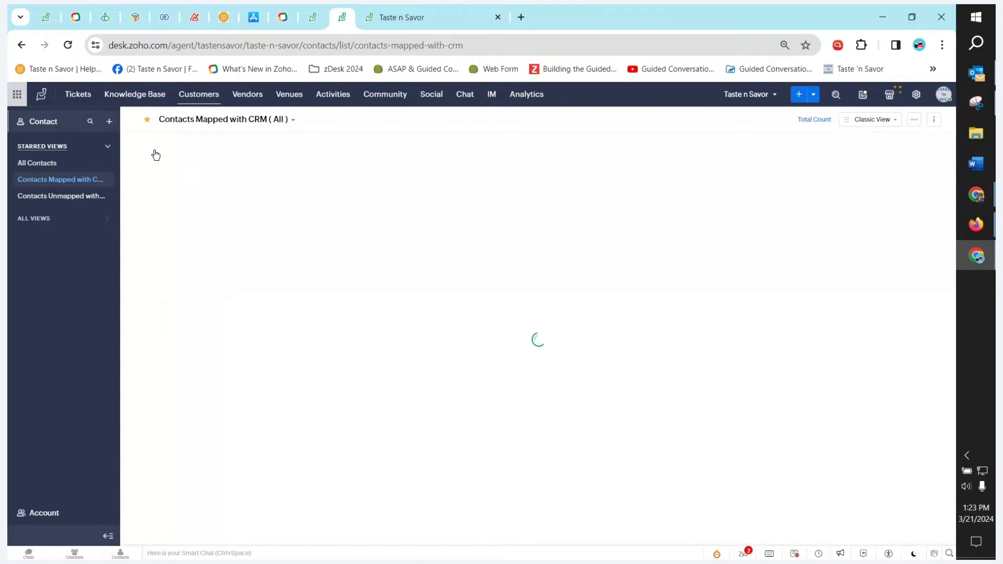
{"action": "left_click", "coordinate": [195, 187]}
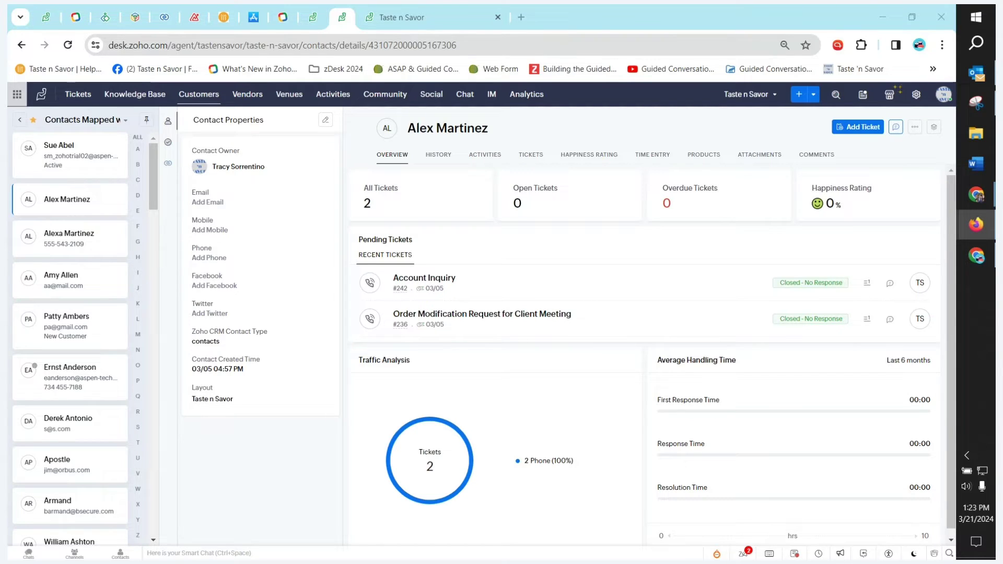
{"action": "left_click", "coordinate": [326, 121]}
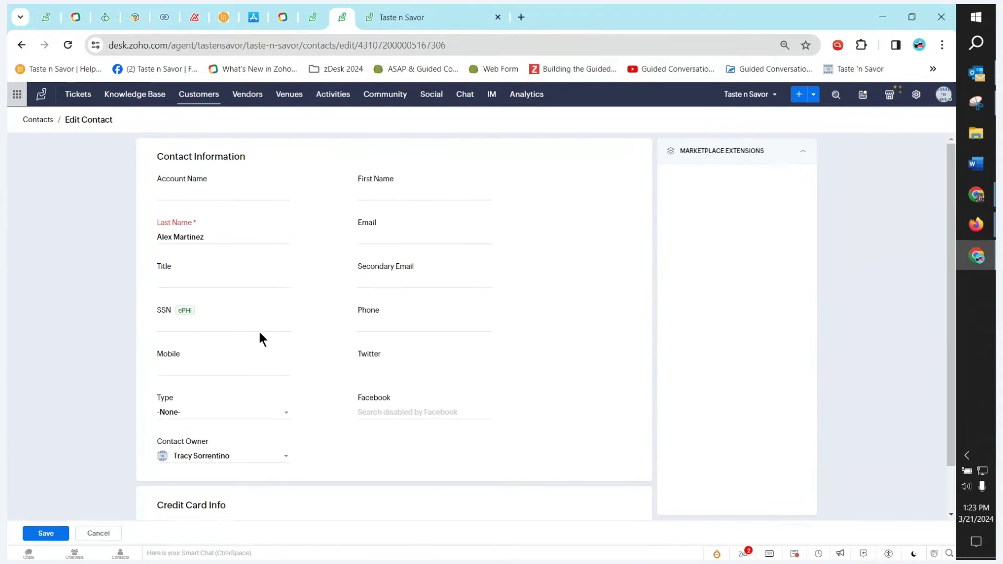
Step: Paste the card number into the contact's Credit Card Number field under Credit Card Info
{"action": "scroll", "coordinate": [243, 363], "scroll_direction": "down", "scroll_amount": 1}
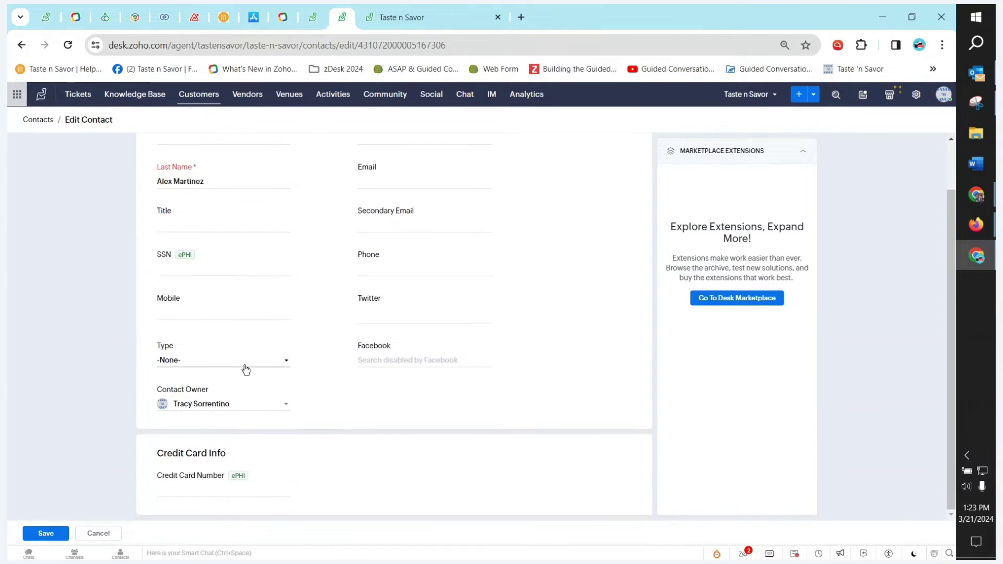
{"action": "left_click", "coordinate": [164, 493]}
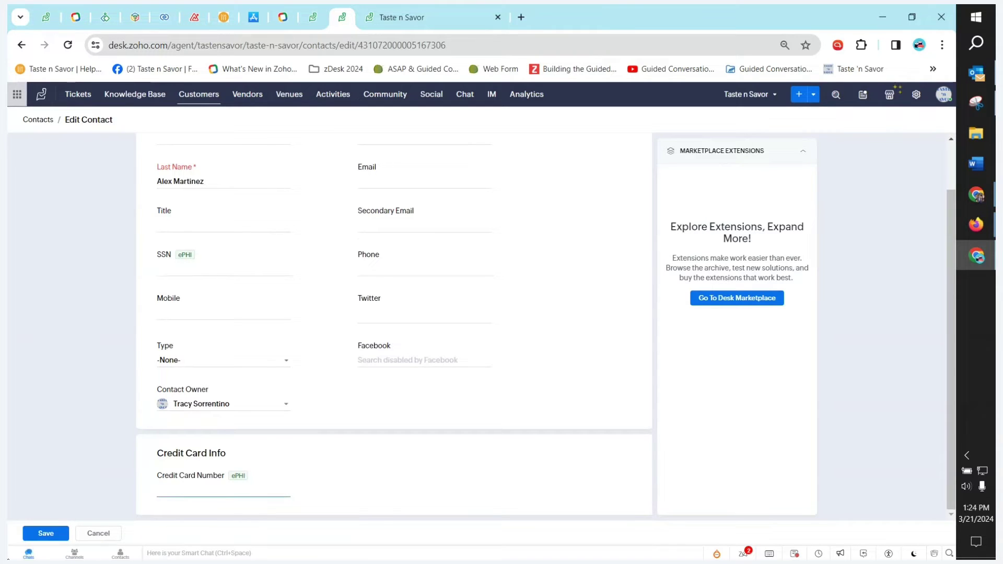
{"action": "key", "text": "ctrl+v"}
{"action": "scroll", "coordinate": [225, 447], "scroll_direction": "down", "scroll_amount": 1}
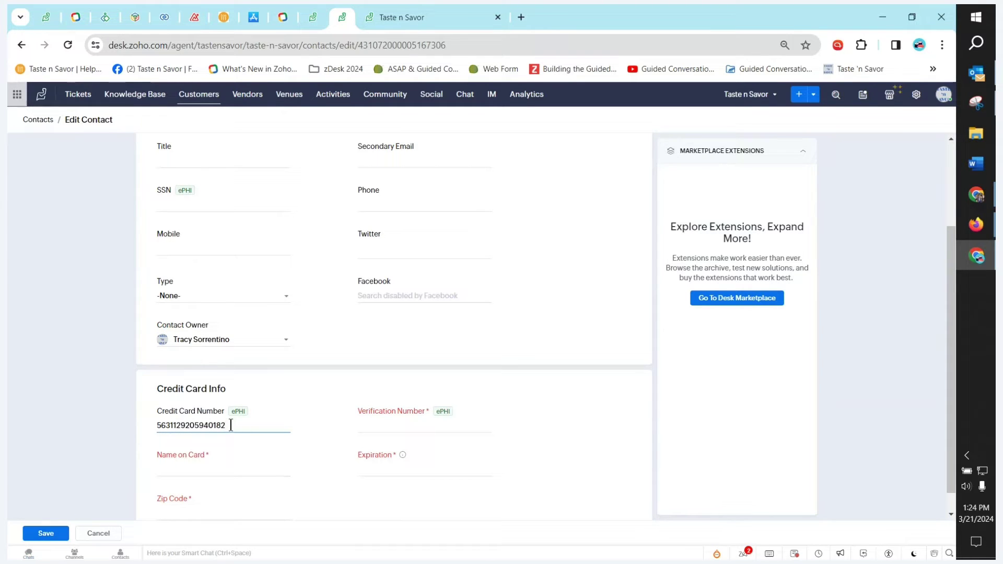
Step: Test the layout rule by changing the first digit of the Credit Card Number, and restore the original card number
{"action": "left_click", "coordinate": [377, 428]}
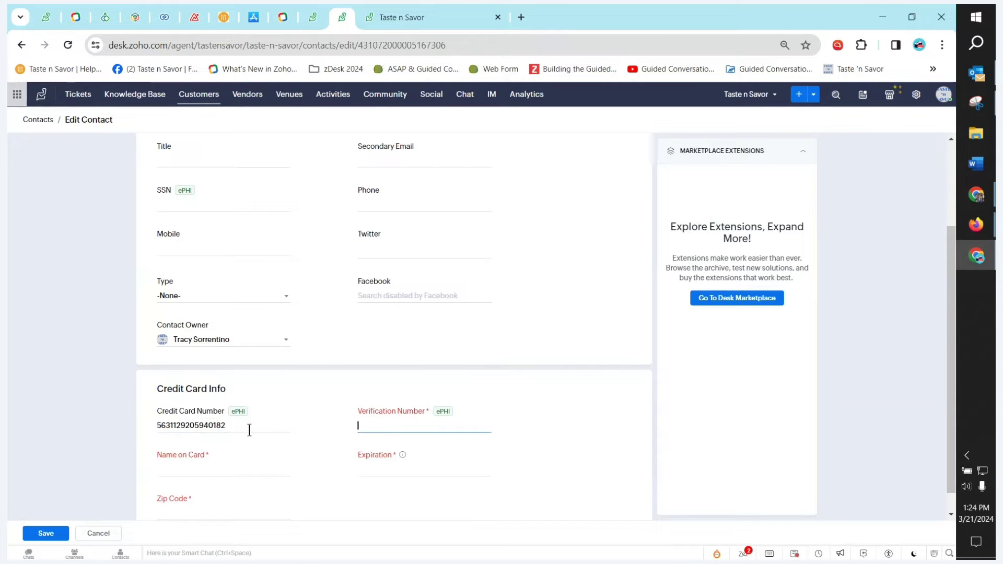
{"action": "left_click", "coordinate": [162, 424]}
{"action": "key", "text": "BackSpace"}
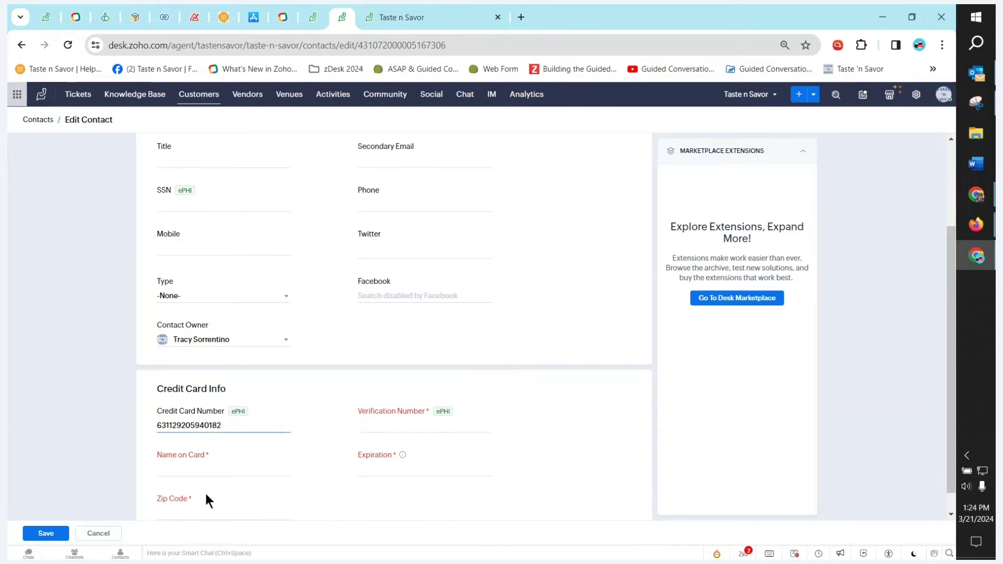
{"action": "type", "text": "0"}
{"action": "left_click", "coordinate": [435, 453]}
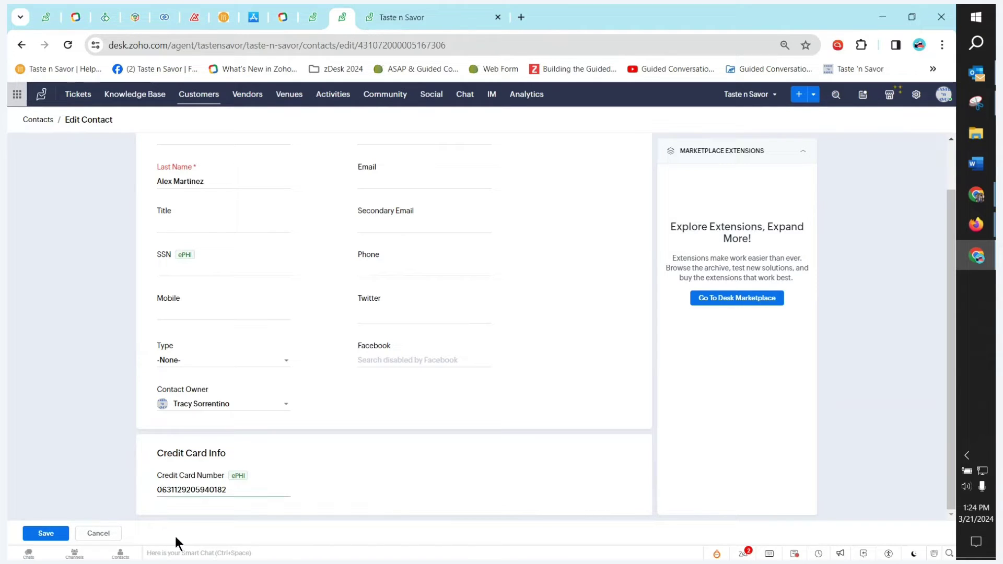
{"action": "key", "text": "BackSpace"}
{"action": "type", "text": "5"}
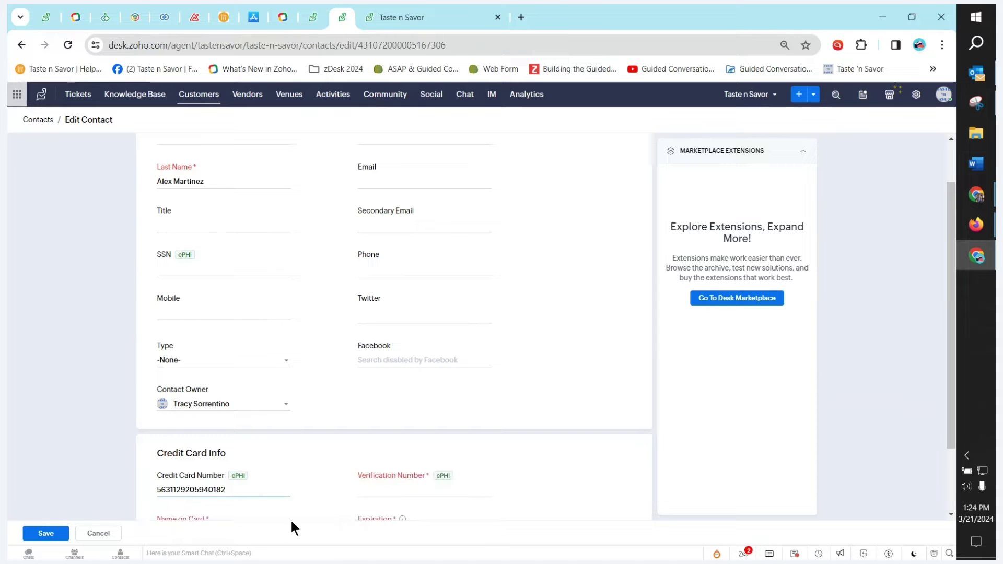
Step: Enter the card's verification number, cardholder name, expiration 12/23 and zip code under Credit Card Info, and save the contact
{"action": "scroll", "coordinate": [295, 504], "scroll_direction": "down", "scroll_amount": 2}
{"action": "left_click", "coordinate": [379, 402]}
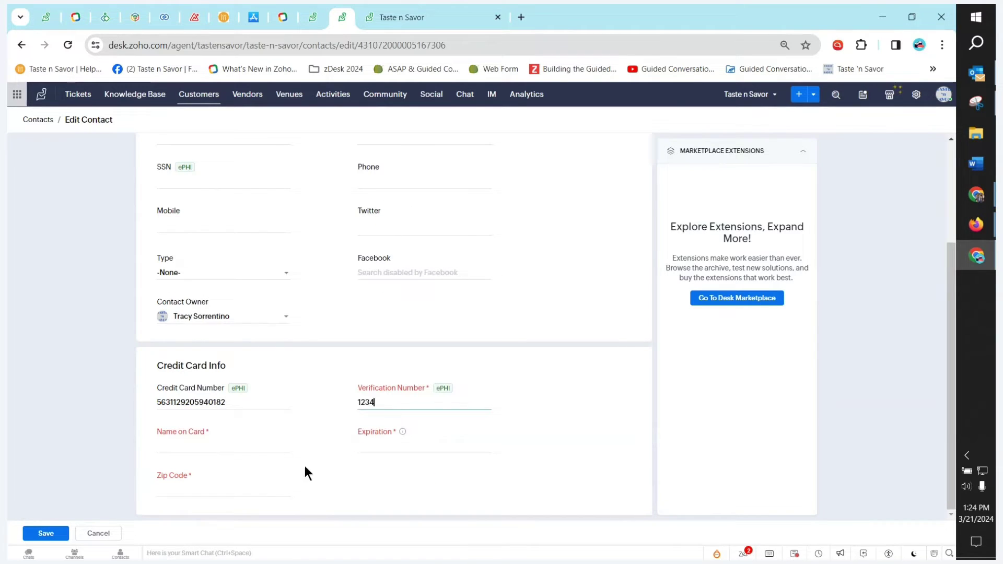
{"action": "left_click", "coordinate": [202, 456]}
{"action": "type", "text": "X Jones"}
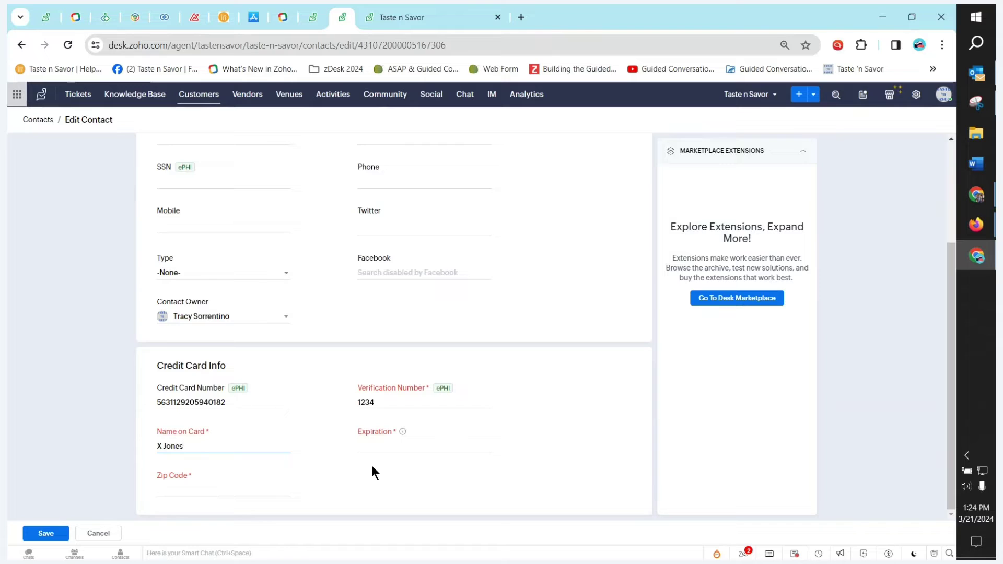
{"action": "left_click", "coordinate": [384, 445]}
{"action": "type", "text": "12/23"}
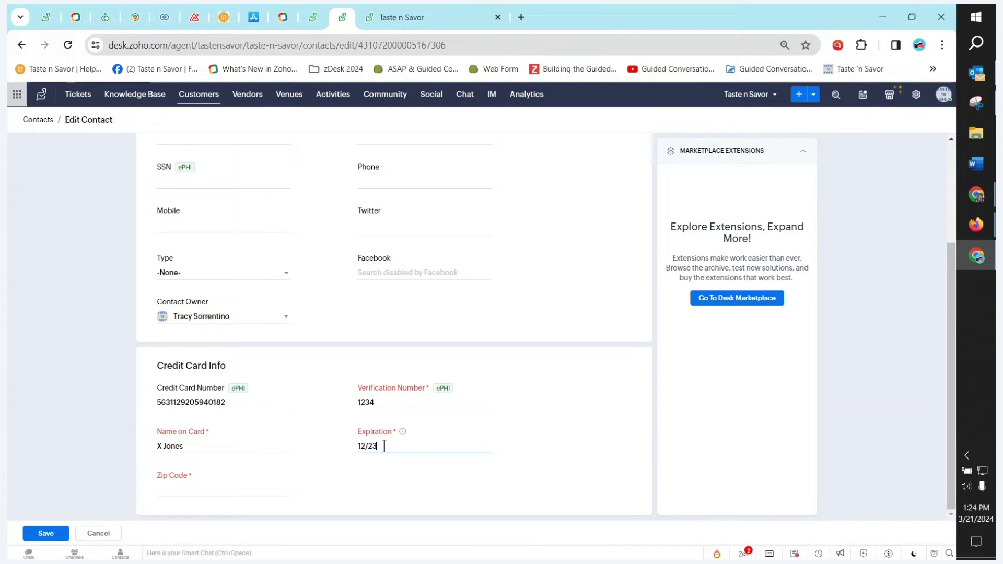
{"action": "left_click", "coordinate": [178, 492]}
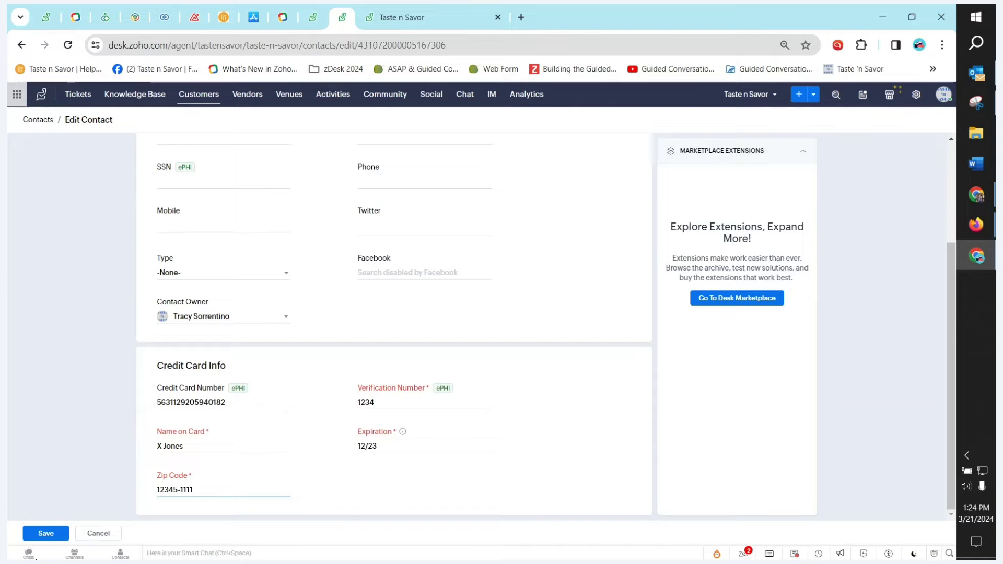
{"action": "left_click", "coordinate": [44, 535]}
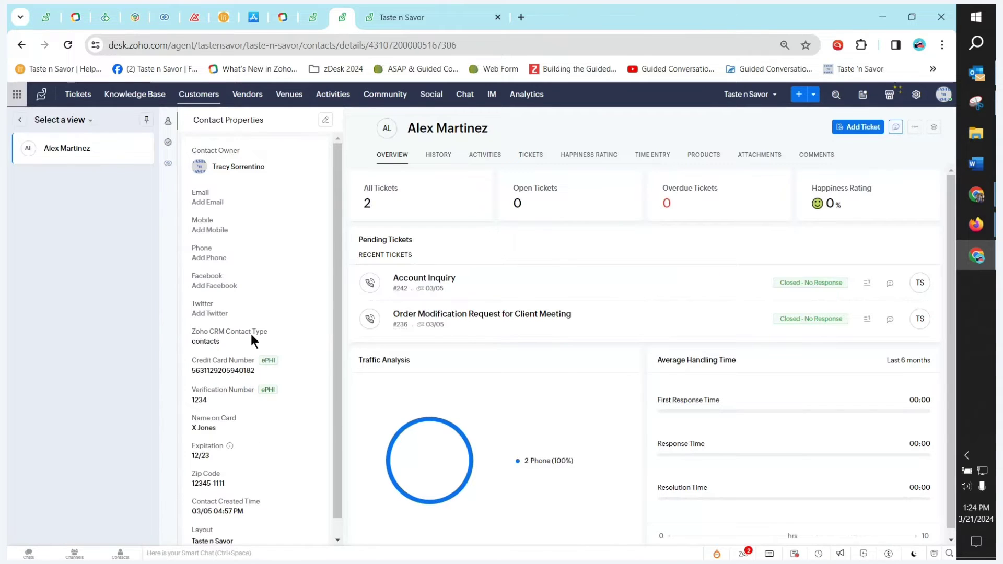
Step: Leave the saved contact and return from the open credit card rule to the Contacts layout rules list in Setup
{"action": "left_click", "coordinate": [14, 129]}
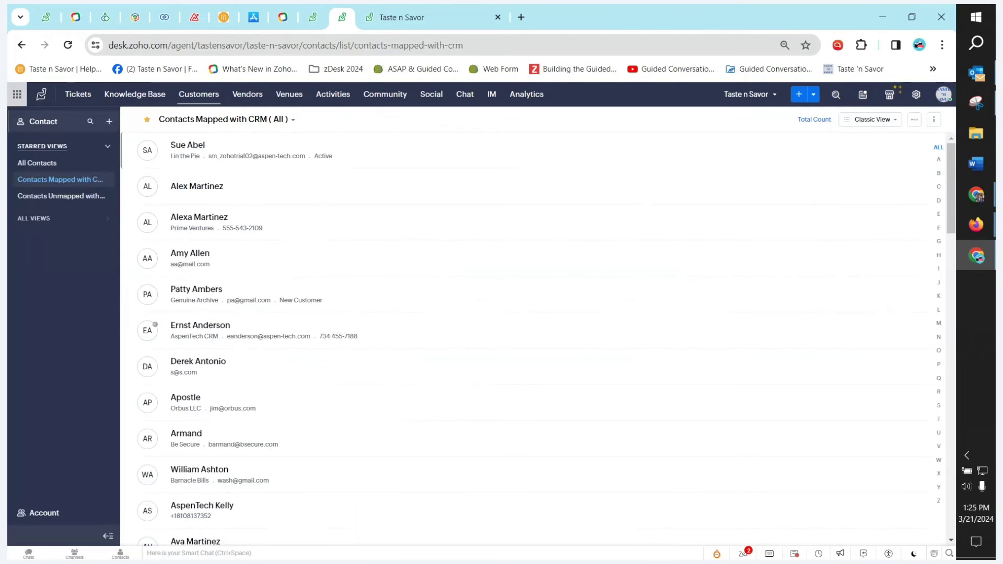
{"action": "left_click", "coordinate": [976, 225]}
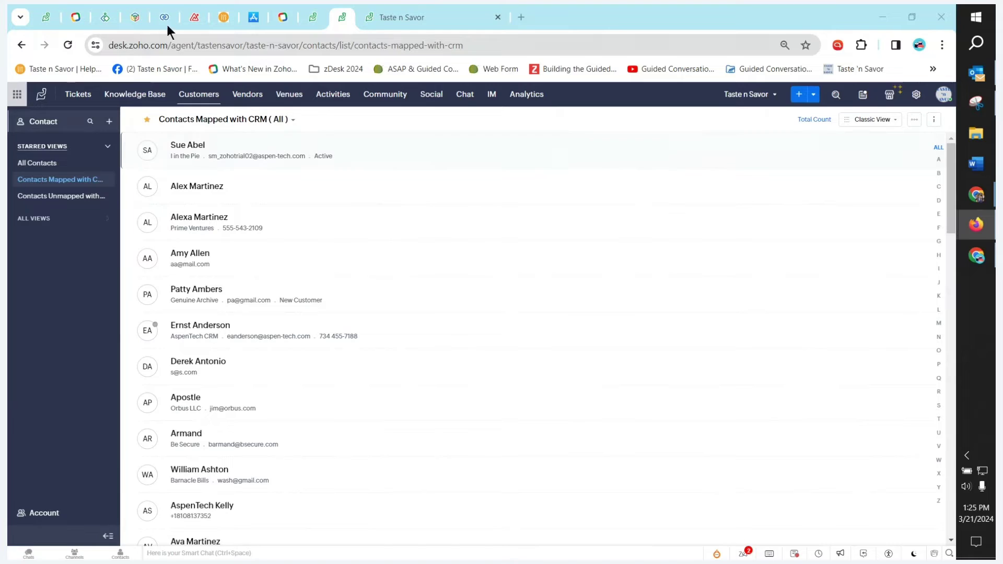
{"action": "left_click", "coordinate": [438, 15]}
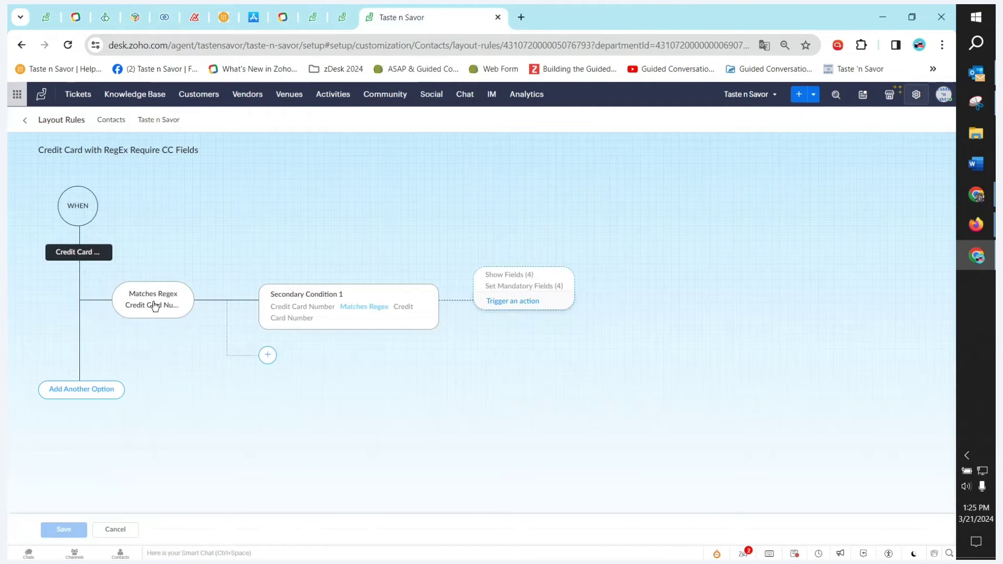
{"action": "left_click", "coordinate": [26, 124]}
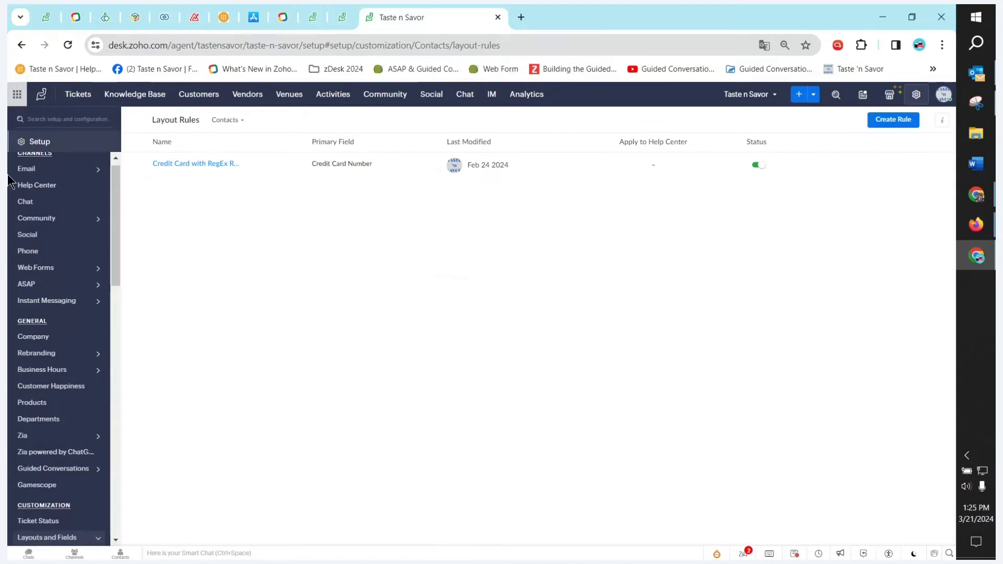
Step: Review the Tickets field permissions for the Support Administrator profile and the other profiles available for selection
{"action": "scroll", "coordinate": [68, 481], "scroll_direction": "down", "scroll_amount": 2}
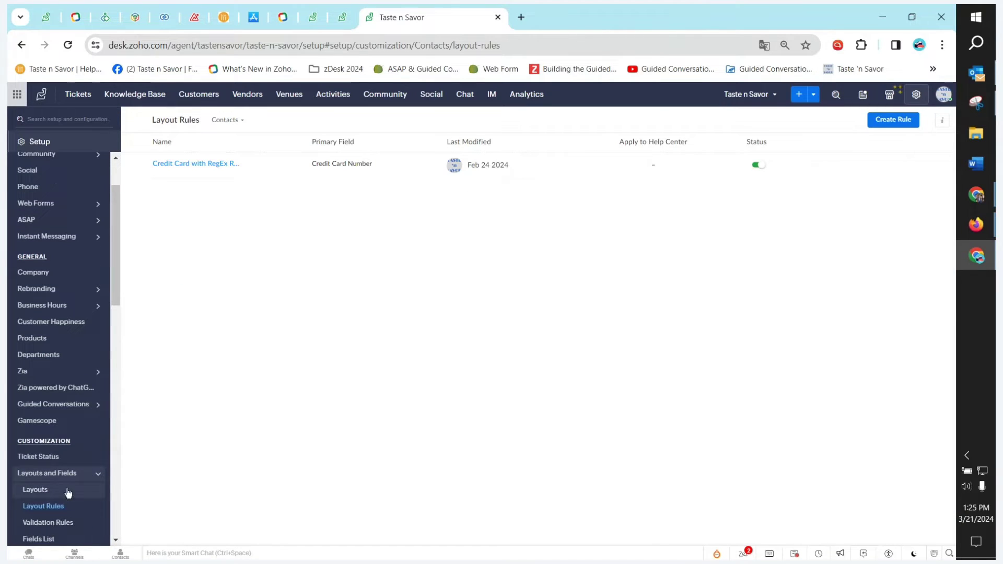
{"action": "scroll", "coordinate": [68, 493], "scroll_direction": "down", "scroll_amount": 2}
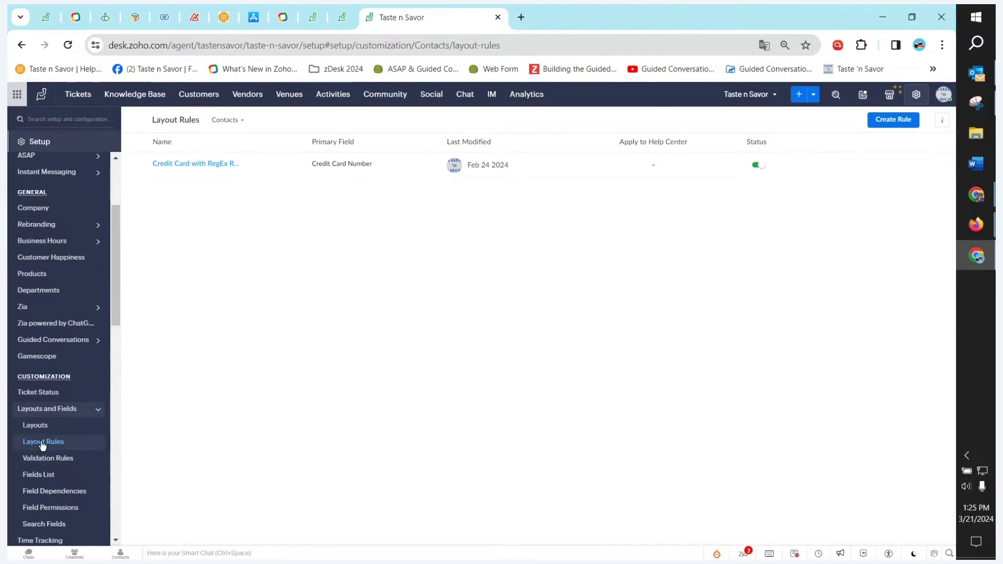
{"action": "left_click", "coordinate": [44, 435]}
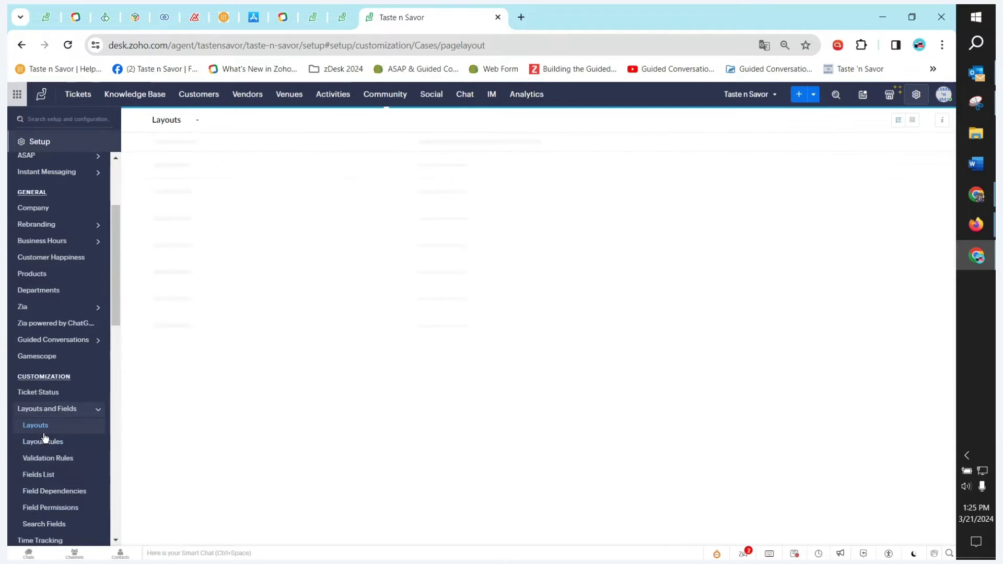
{"action": "scroll", "coordinate": [44, 467], "scroll_direction": "down", "scroll_amount": 2}
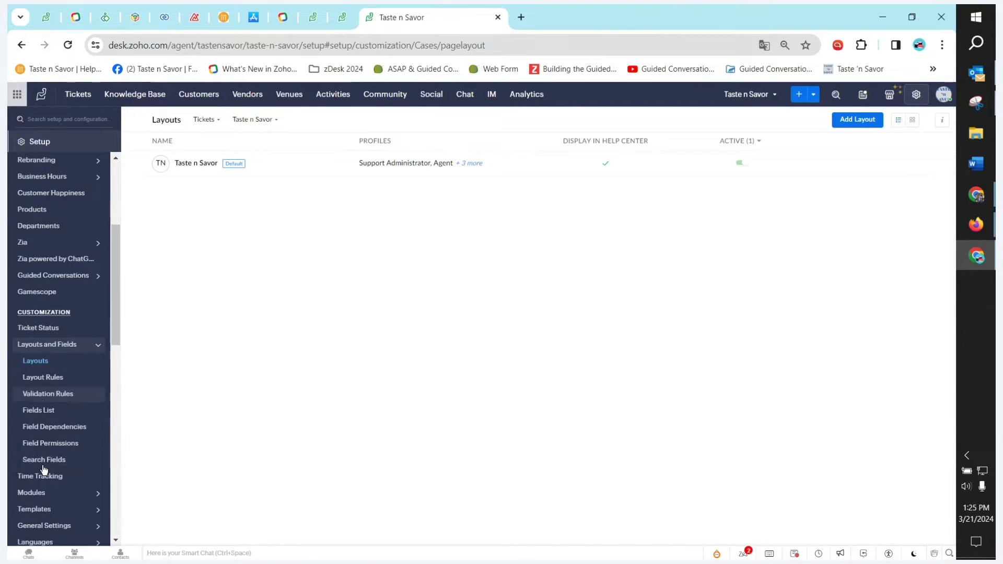
{"action": "left_click", "coordinate": [57, 446]}
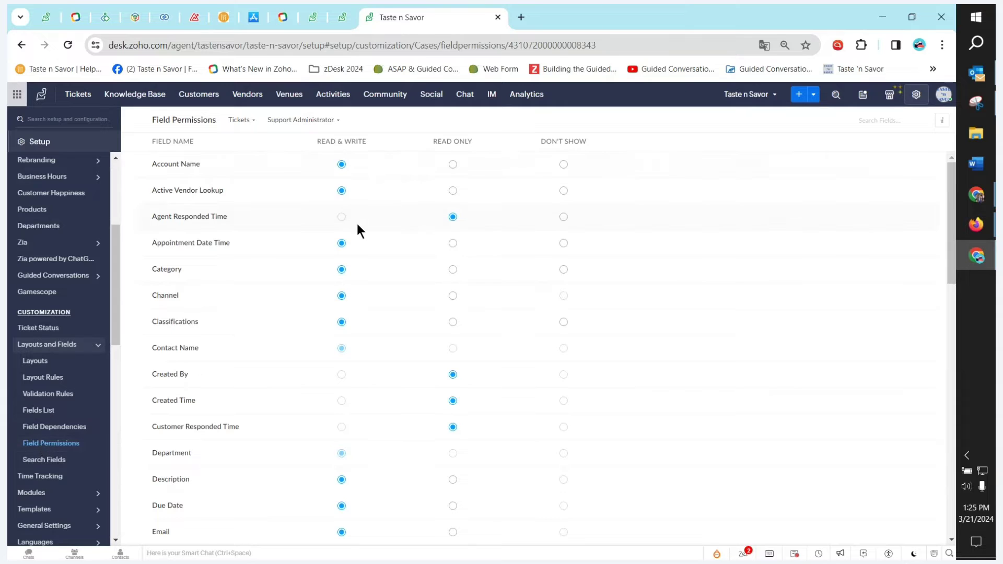
{"action": "scroll", "coordinate": [343, 226], "scroll_direction": "down", "scroll_amount": 15}
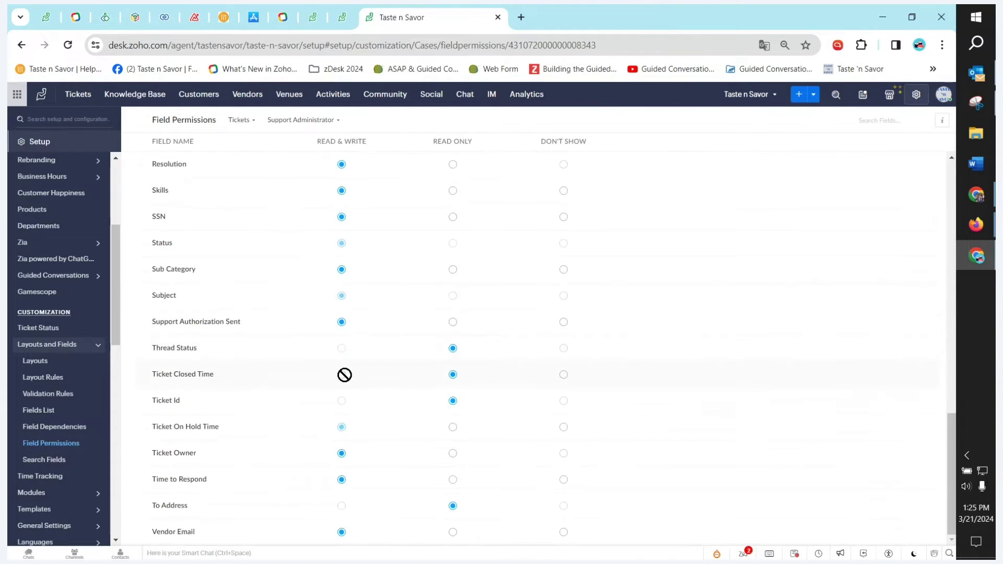
{"action": "scroll", "coordinate": [402, 403], "scroll_direction": "up", "scroll_amount": 15}
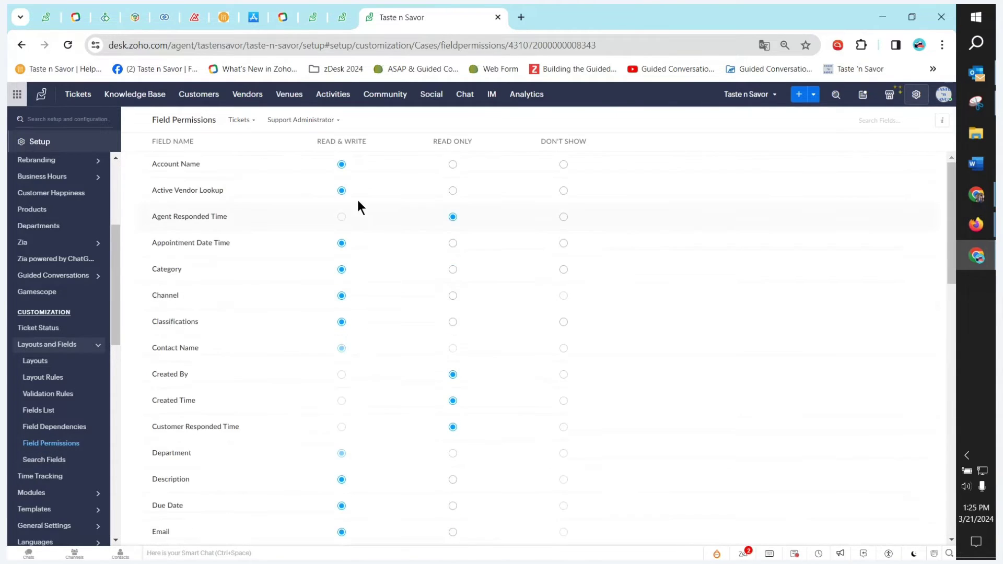
{"action": "left_click", "coordinate": [301, 119]}
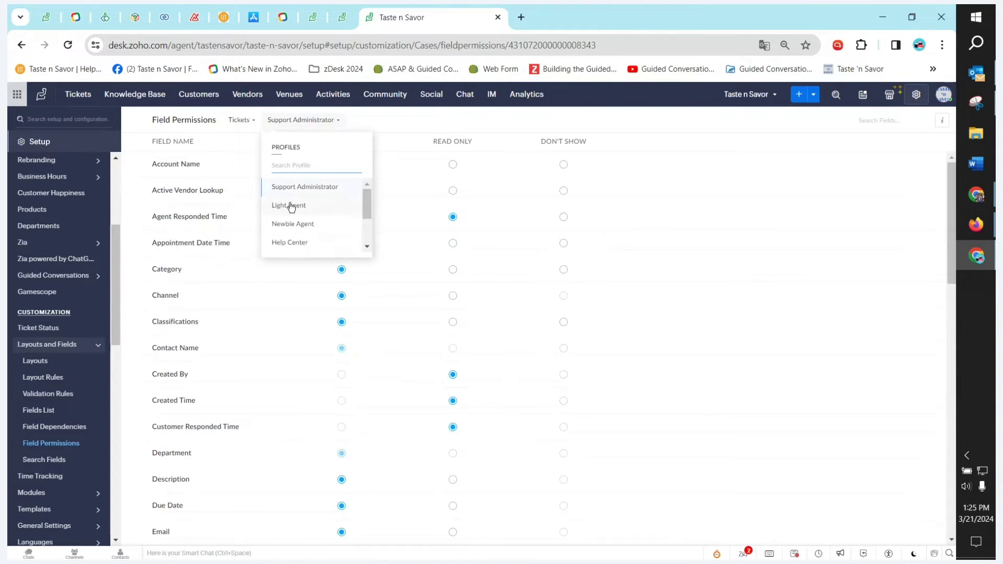
{"action": "scroll", "coordinate": [293, 236], "scroll_direction": "down", "scroll_amount": 1}
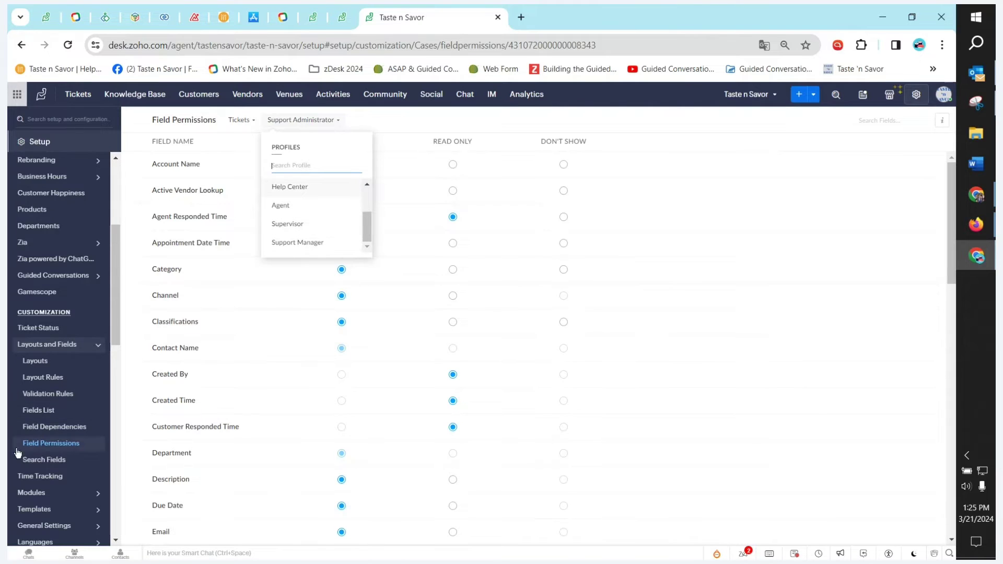
Step: View the fields in the Tickets module's Taste n Savor layout and return to the layouts list without changes
{"action": "left_click", "coordinate": [47, 365]}
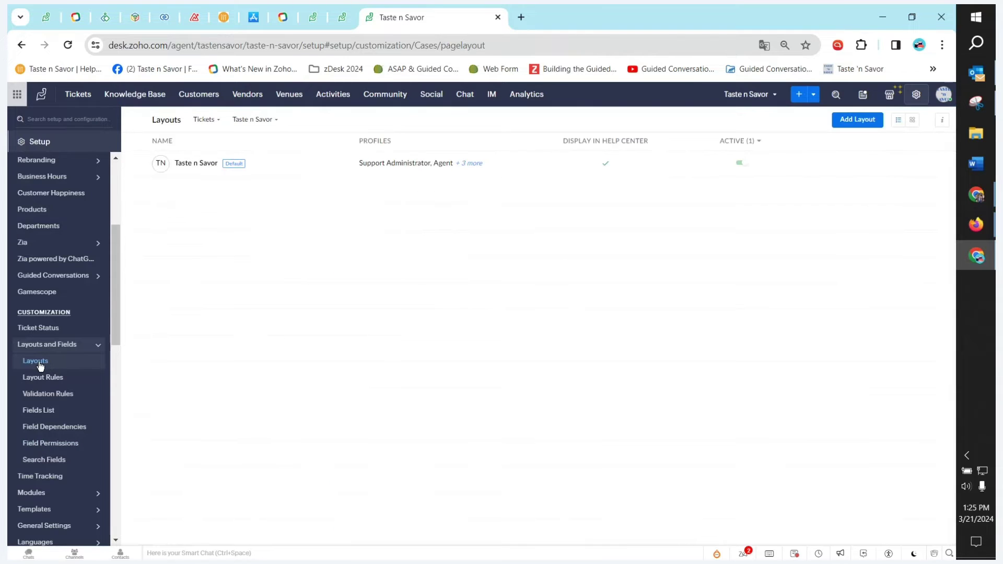
{"action": "left_click", "coordinate": [196, 164]}
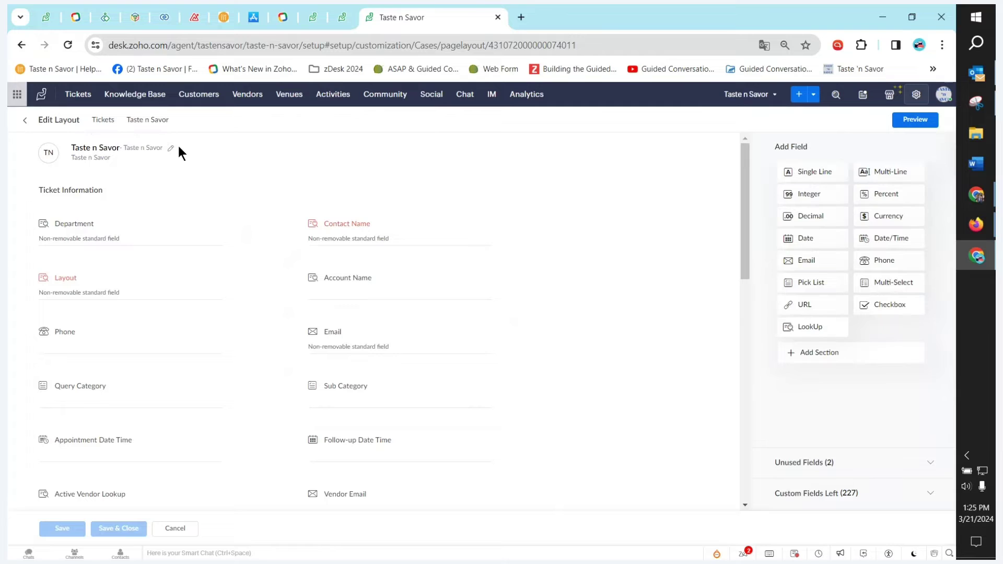
{"action": "scroll", "coordinate": [246, 217], "scroll_direction": "down", "scroll_amount": 3}
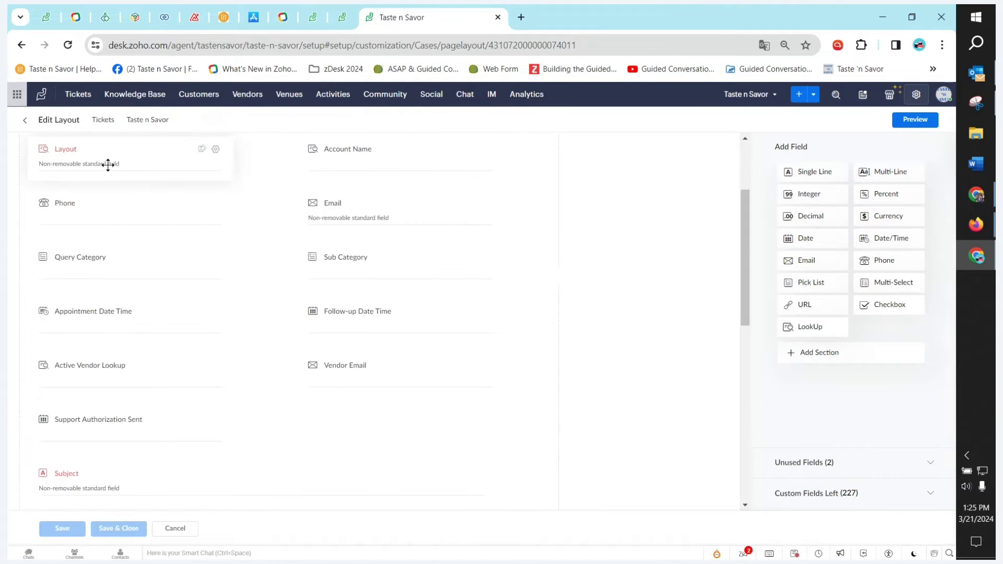
{"action": "left_click", "coordinate": [42, 120]}
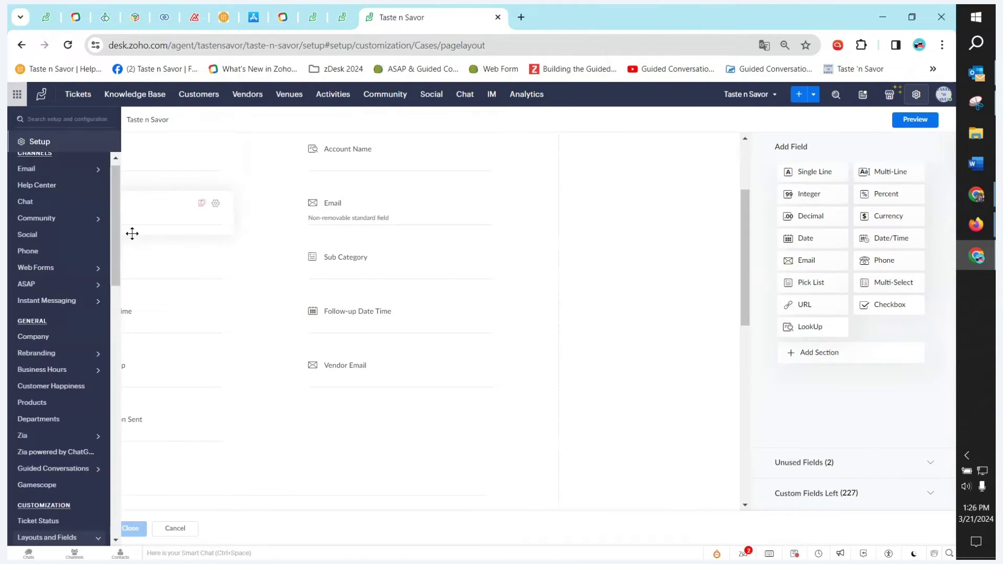
Step: Switch the layouts list to the Contacts module and open its Taste n Savor layout
{"action": "left_click", "coordinate": [204, 122]}
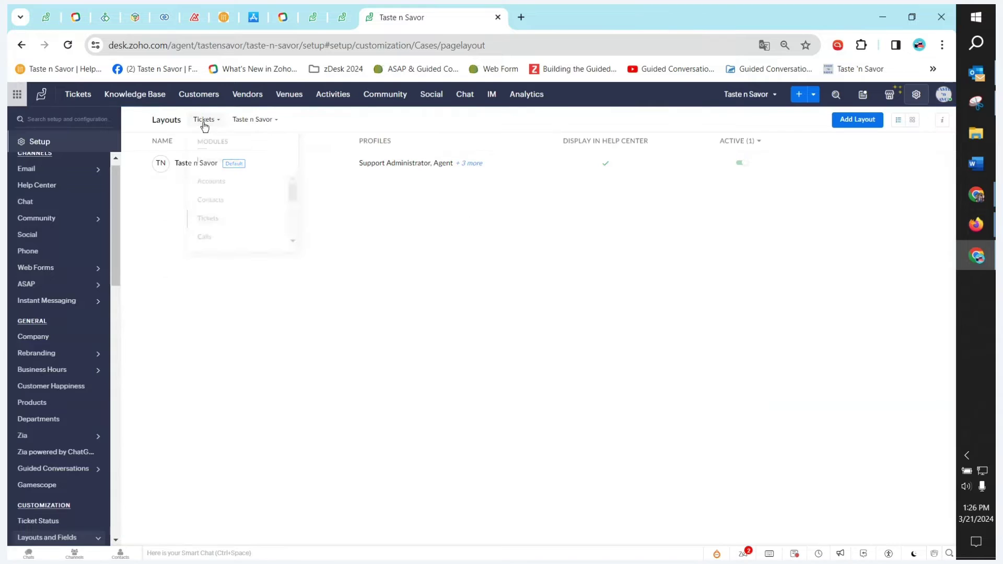
{"action": "left_click", "coordinate": [206, 205]}
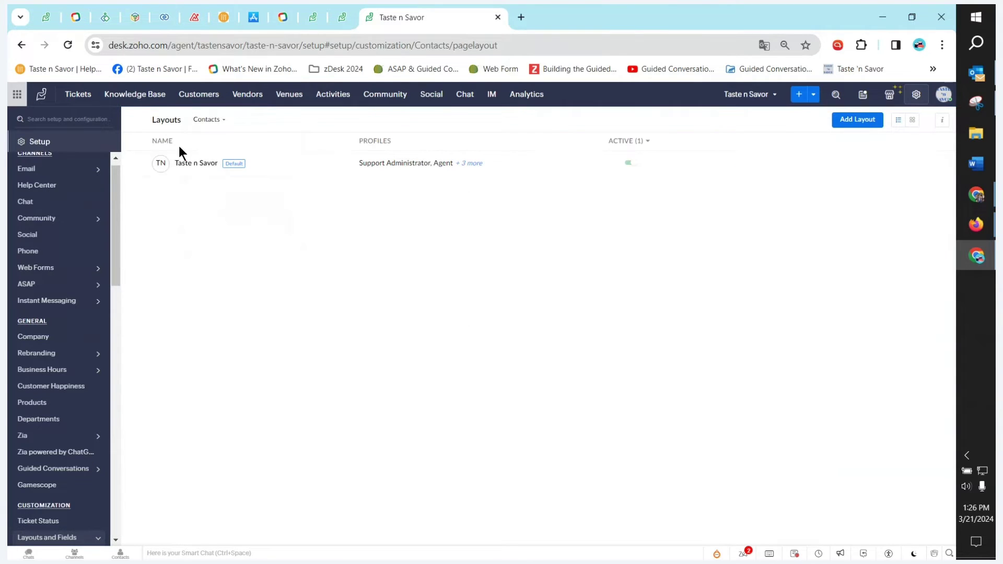
{"action": "left_click", "coordinate": [189, 161]}
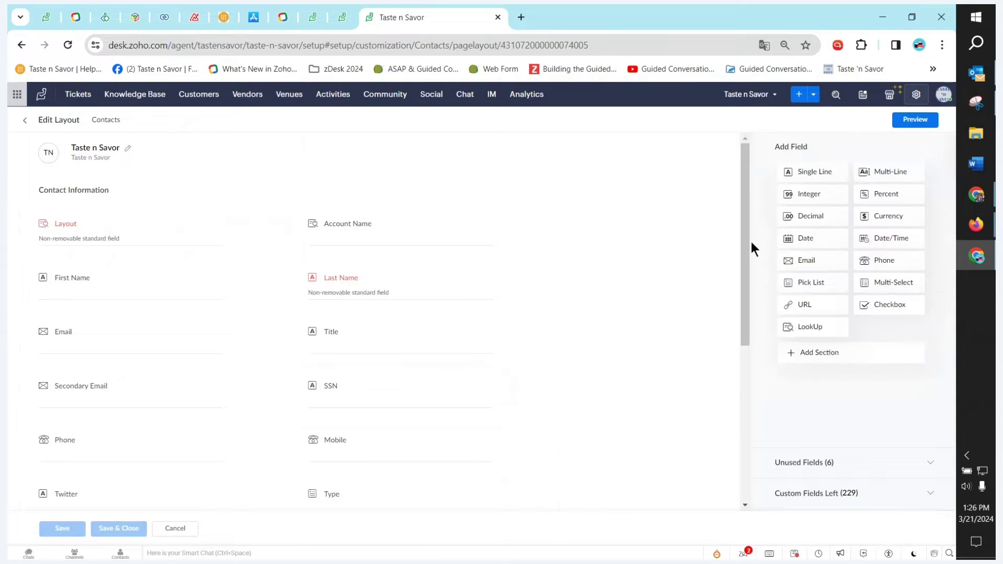
Step: Inspect the SSN field's properties in the Contacts layout and close them without updating
{"action": "scroll", "coordinate": [509, 403], "scroll_direction": "down", "scroll_amount": 4}
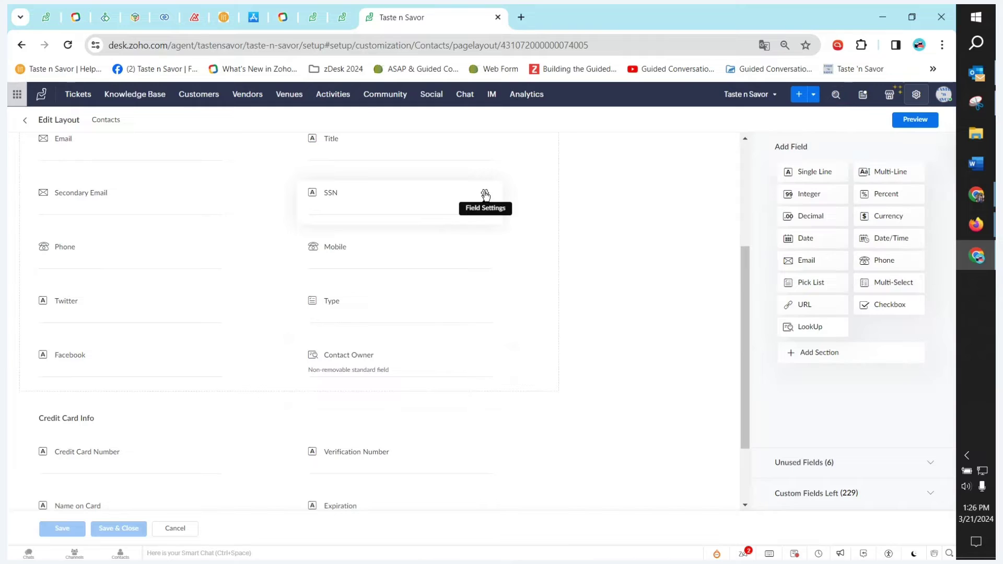
{"action": "left_click", "coordinate": [485, 194]}
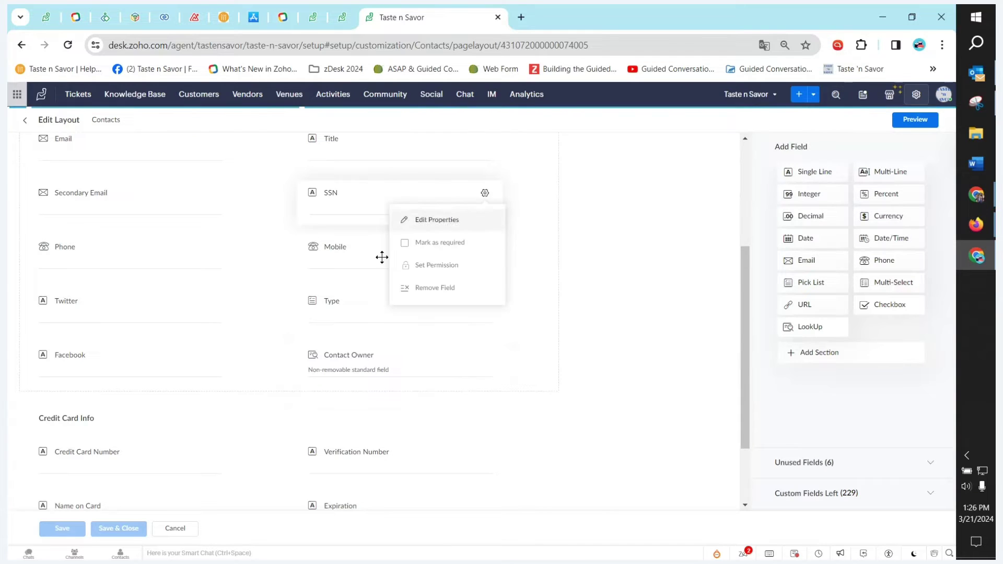
{"action": "left_click", "coordinate": [441, 224]}
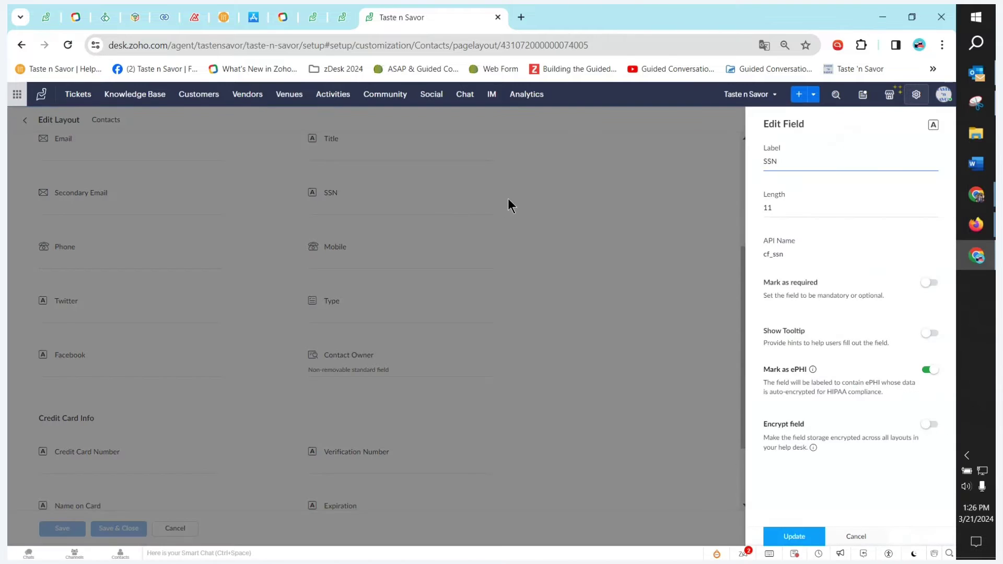
{"action": "left_click", "coordinate": [858, 537]}
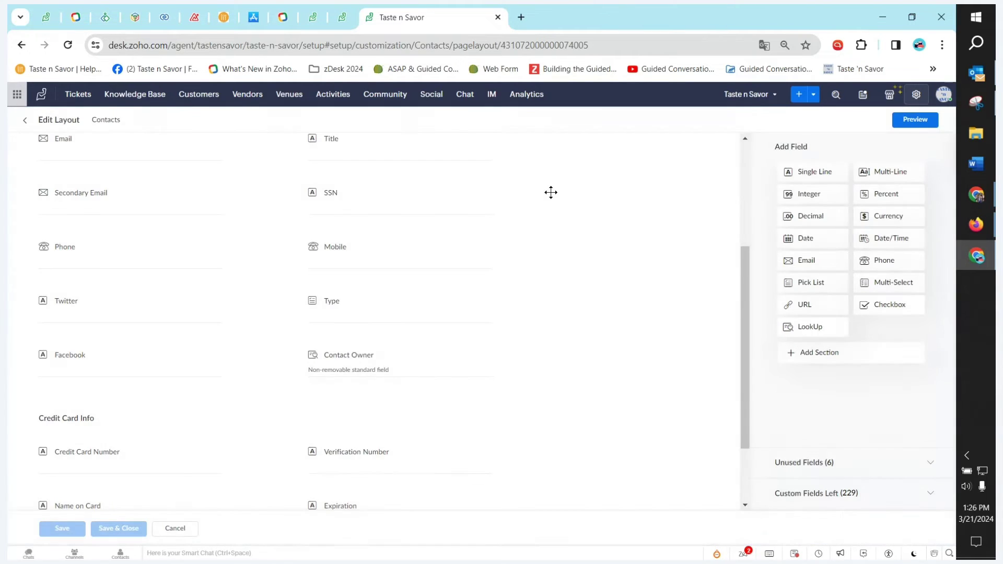
Step: Review the SSN field's permissions for each profile and close them without saving
{"action": "left_click_drag", "start_coordinate": [486, 195], "coordinate": [485, 197]}
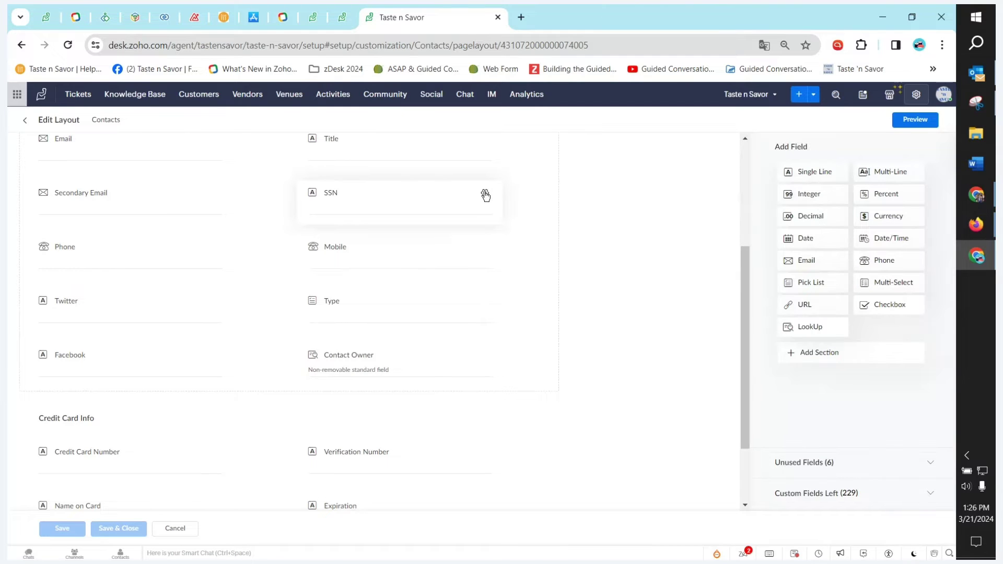
{"action": "left_click", "coordinate": [485, 195]}
{"action": "left_click", "coordinate": [427, 265]}
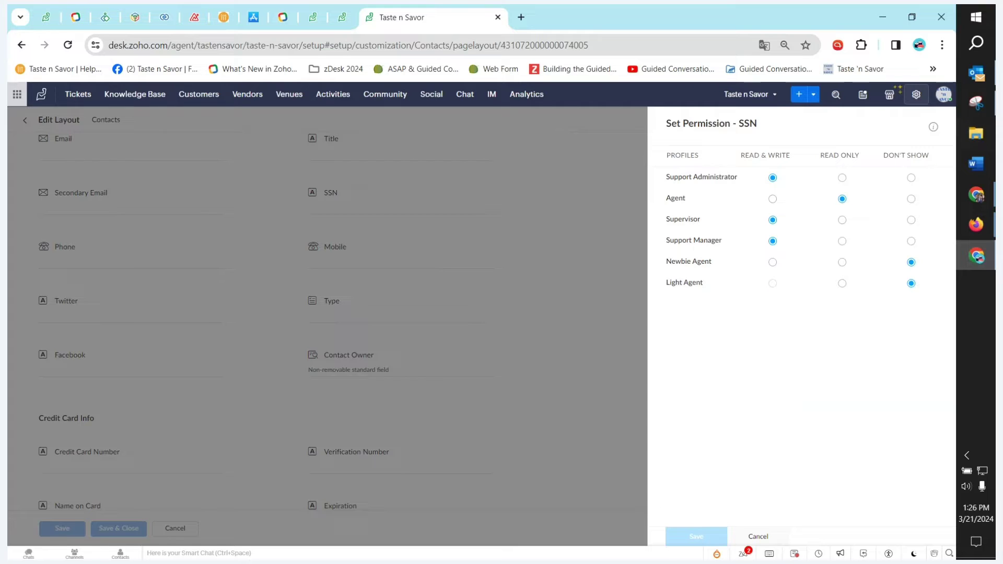
{"action": "left_click", "coordinate": [758, 537]}
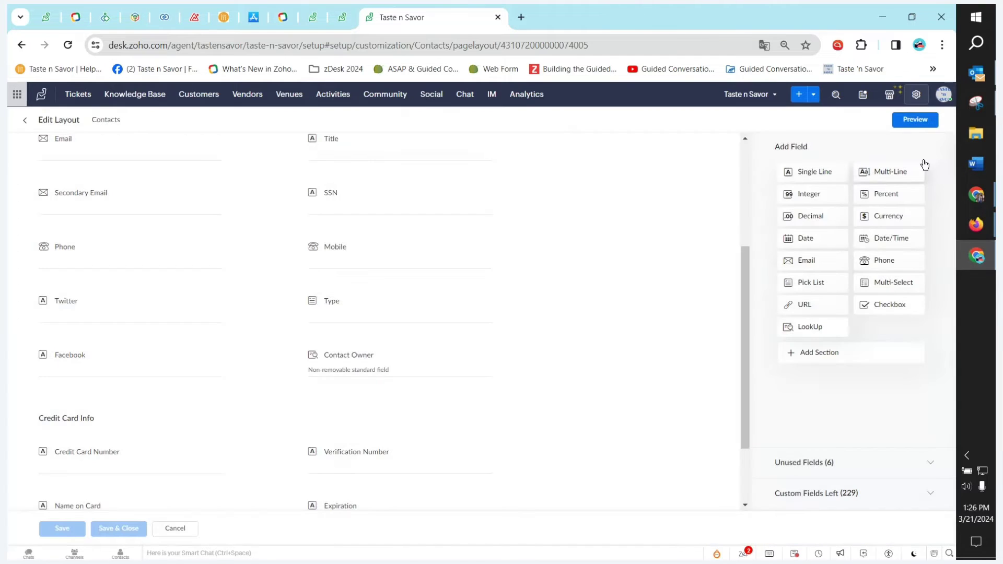
Step: Preview the Contacts layout as the Newbie Agent profile and check which contact and credit card fields it shows
{"action": "left_click", "coordinate": [908, 126]}
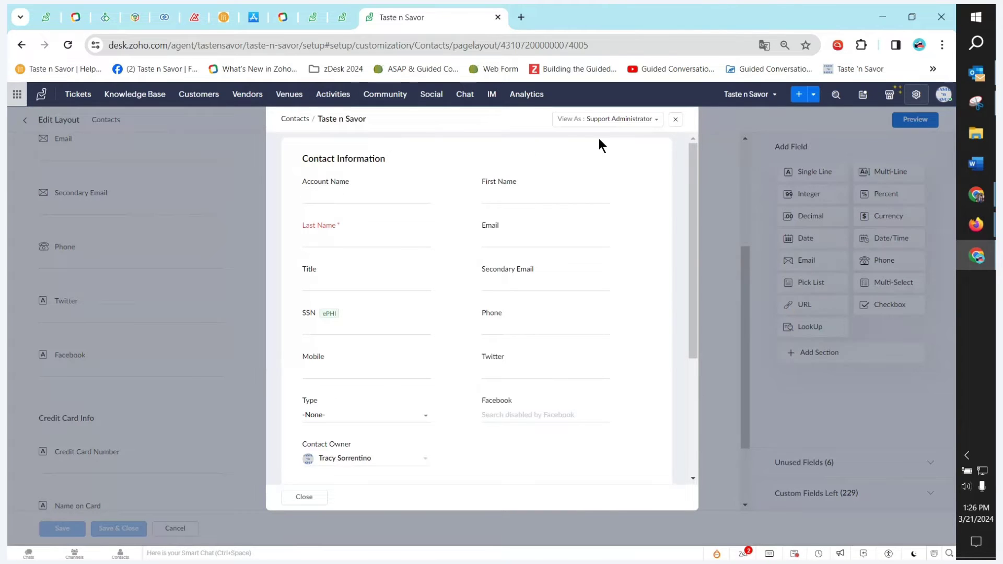
{"action": "left_click", "coordinate": [622, 120]}
{"action": "left_click", "coordinate": [572, 216]}
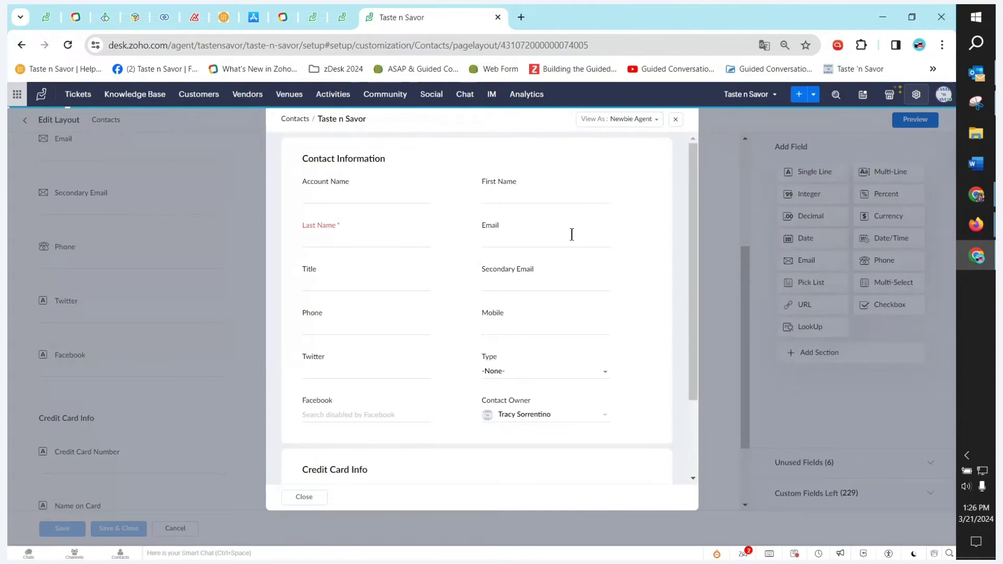
{"action": "scroll", "coordinate": [489, 296], "scroll_direction": "down", "scroll_amount": 2}
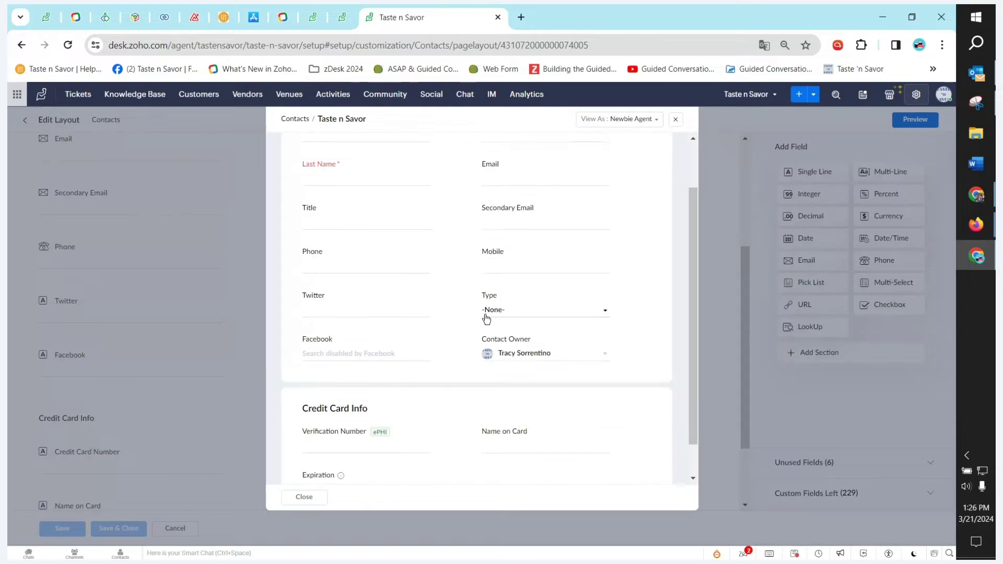
Step: Preview the Contacts layout as the Agent and Support Administrator profiles, compare the SSN field's access, and close the preview
{"action": "scroll", "coordinate": [394, 406], "scroll_direction": "up", "scroll_amount": 2}
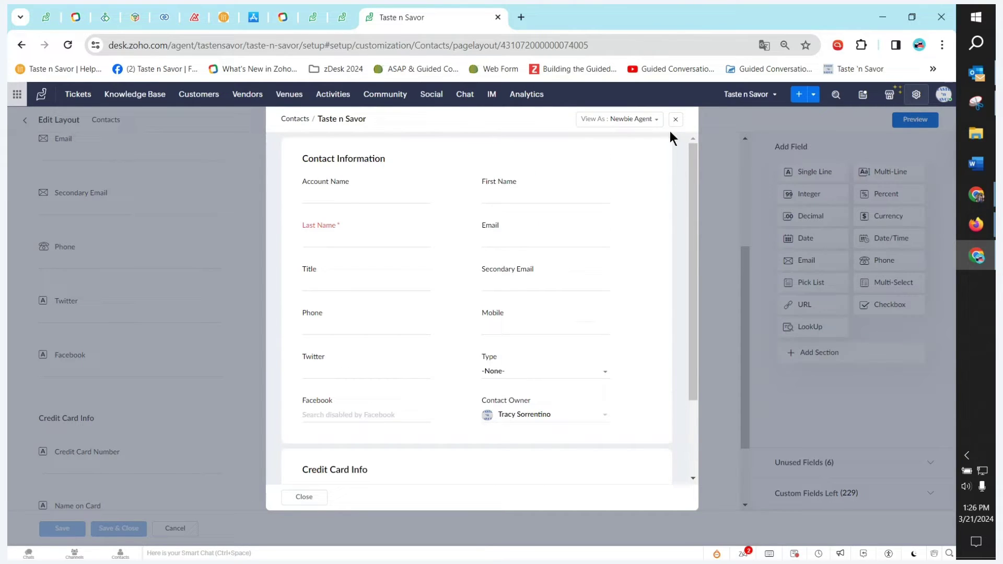
{"action": "left_click", "coordinate": [633, 119]}
{"action": "left_click", "coordinate": [571, 163]}
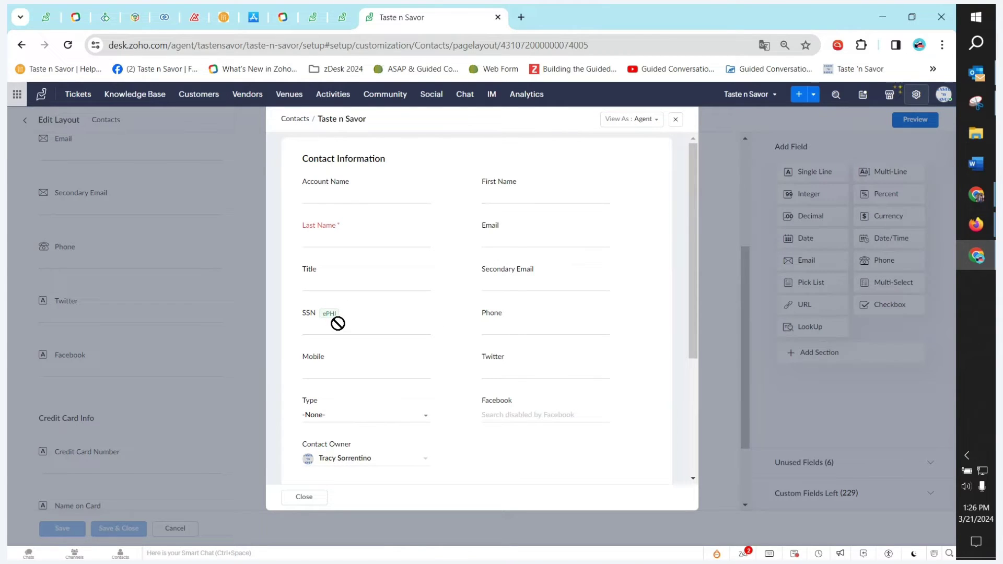
{"action": "left_click", "coordinate": [633, 121]}
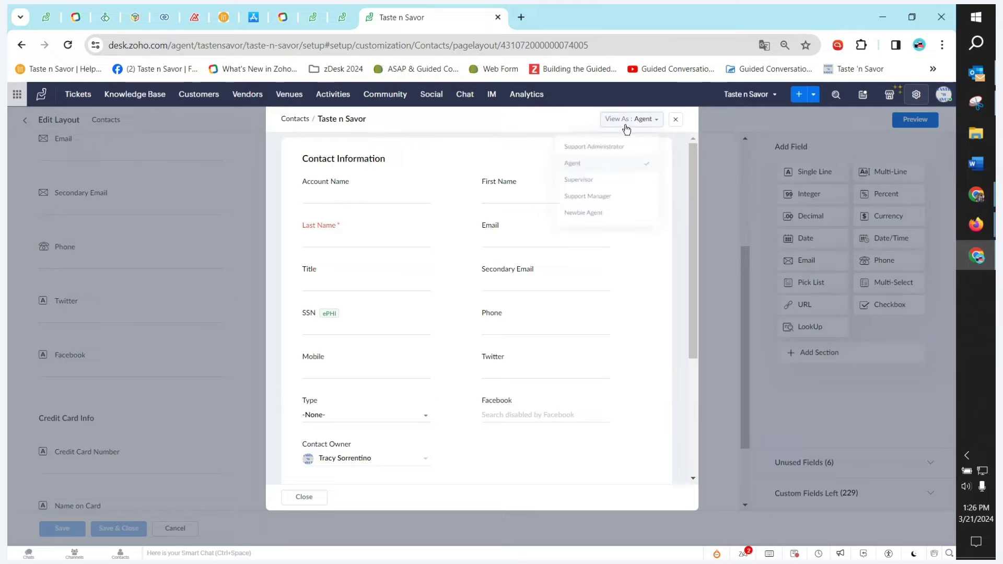
{"action": "left_click", "coordinate": [597, 144]}
{"action": "left_click", "coordinate": [316, 330]}
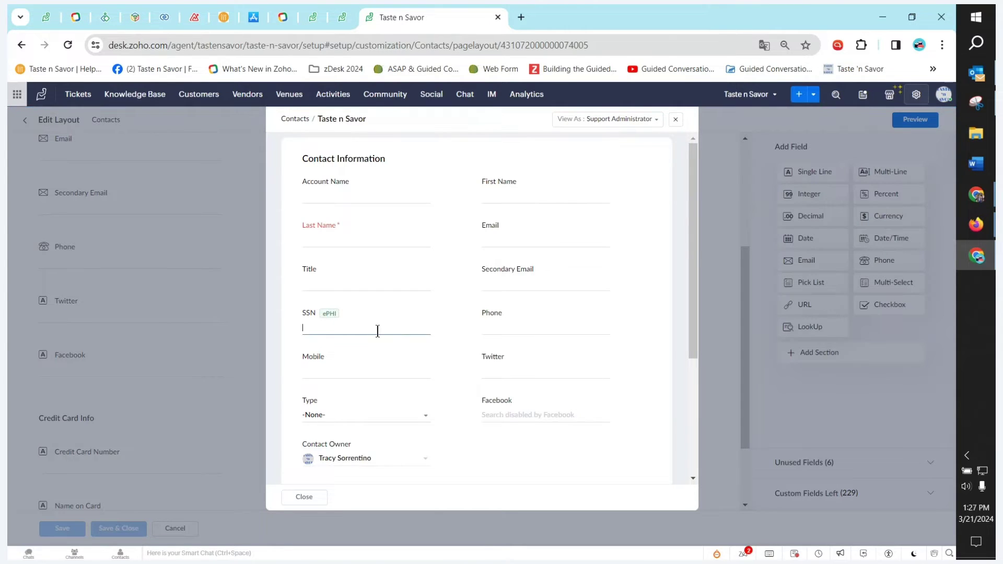
{"action": "left_click", "coordinate": [320, 372]}
{"action": "left_click", "coordinate": [676, 120]}
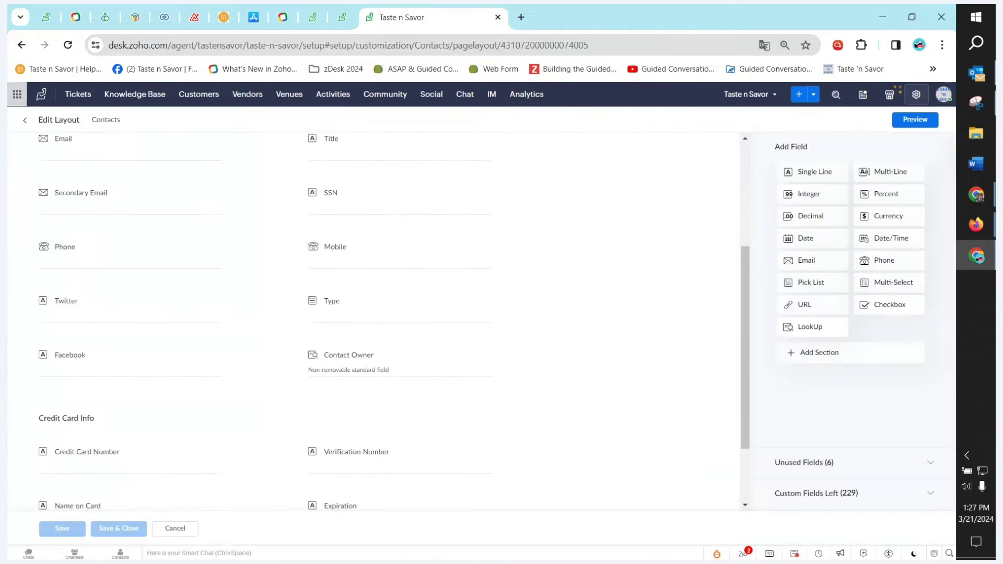
Step: Switch to the Zoho Show slideshow in Firefox and display it in full screen
{"action": "left_click", "coordinate": [977, 225]}
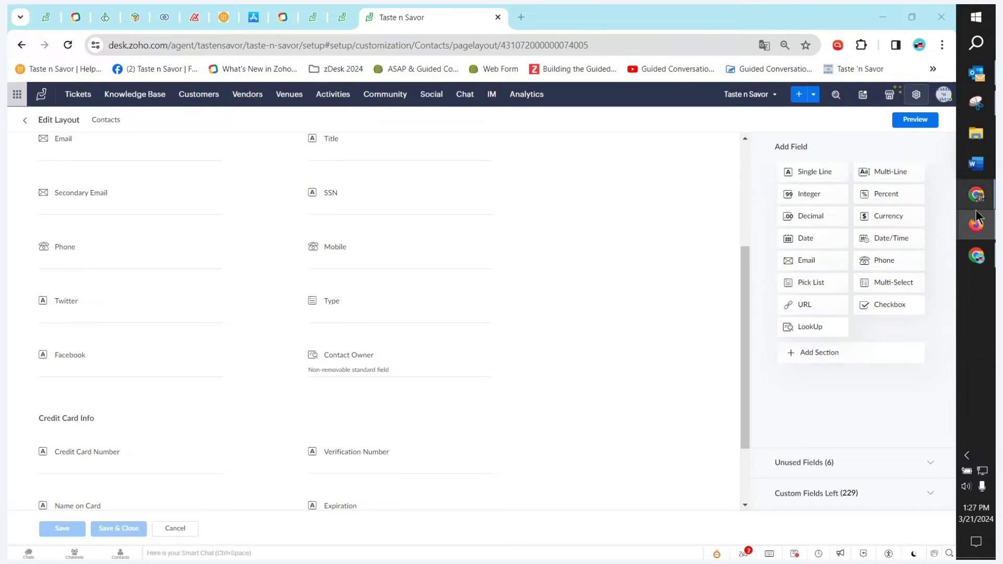
{"action": "mouse_move", "coordinate": [976, 224]}
{"action": "left_click", "coordinate": [867, 317]}
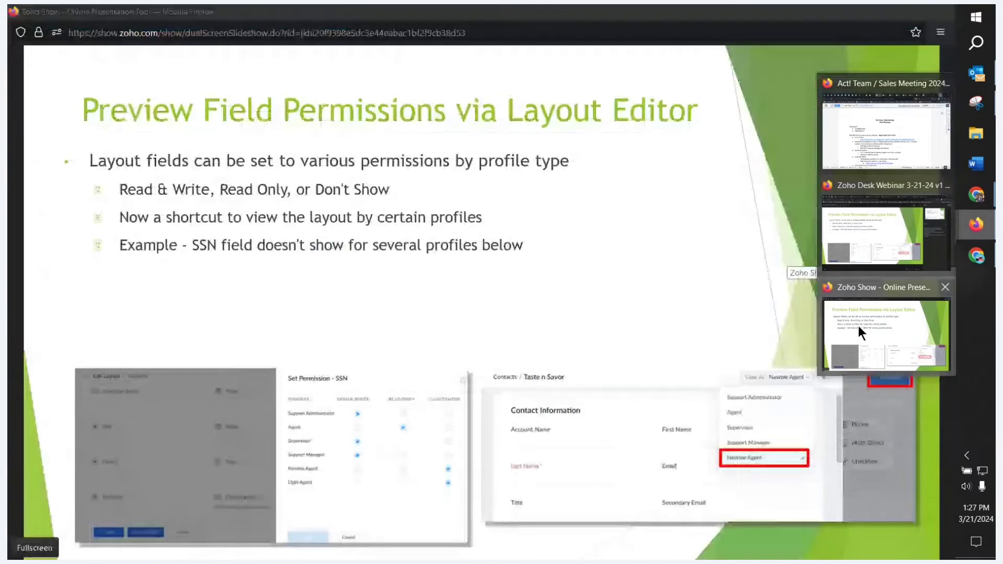
{"action": "left_click", "coordinate": [32, 553]}
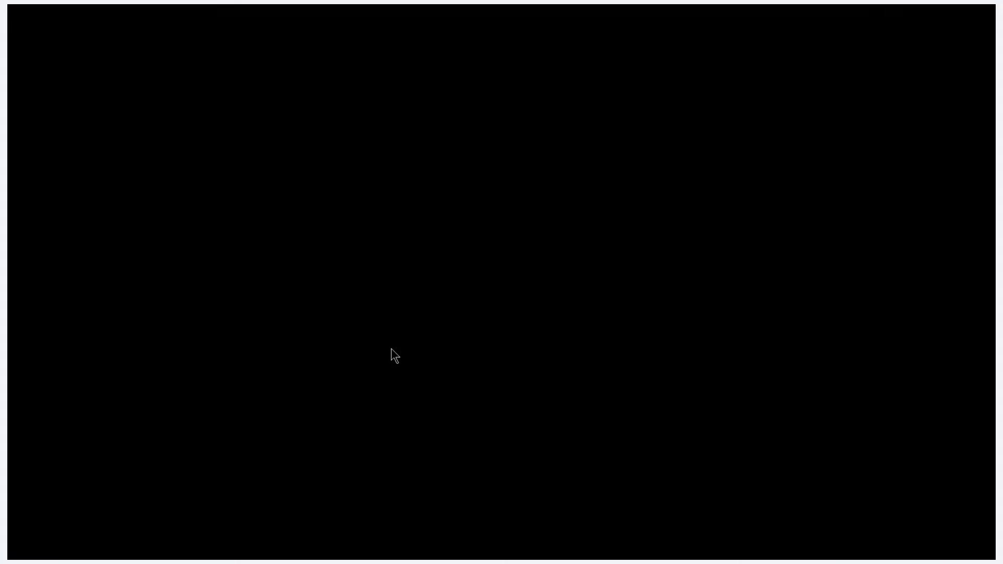
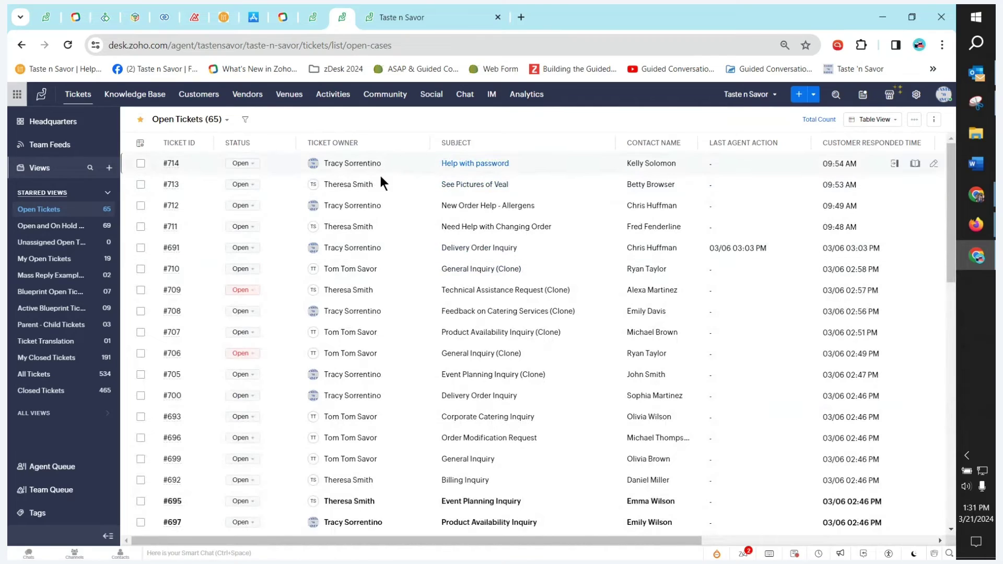
Step: Open the "Help with password" ticket, compose a reply to all reading "ajkfdls;lks;fsf", and save it as a draft
{"action": "left_click", "coordinate": [471, 169]}
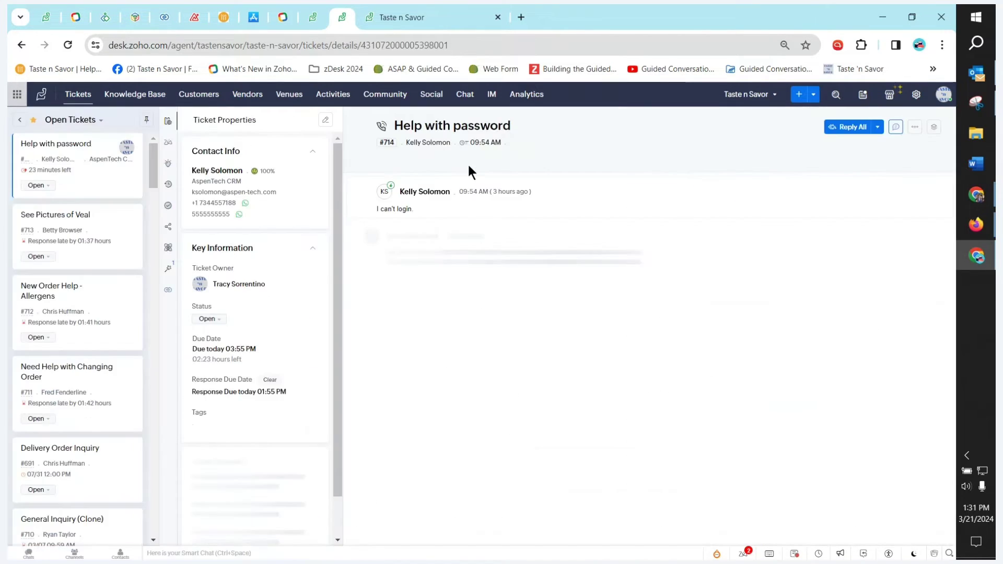
{"action": "left_click", "coordinate": [847, 129]}
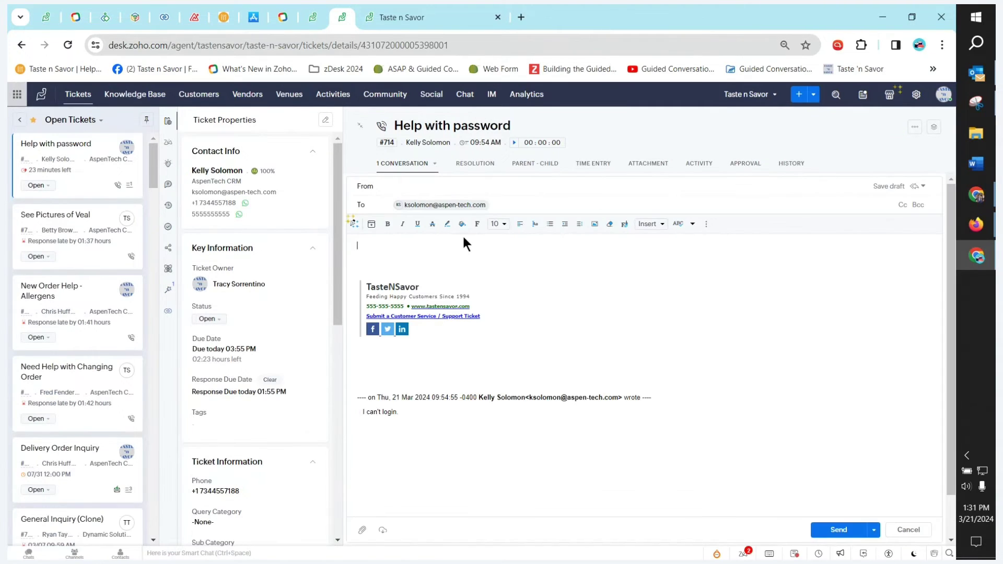
{"action": "type", "text": "ajkfdls;lks;fsf"}
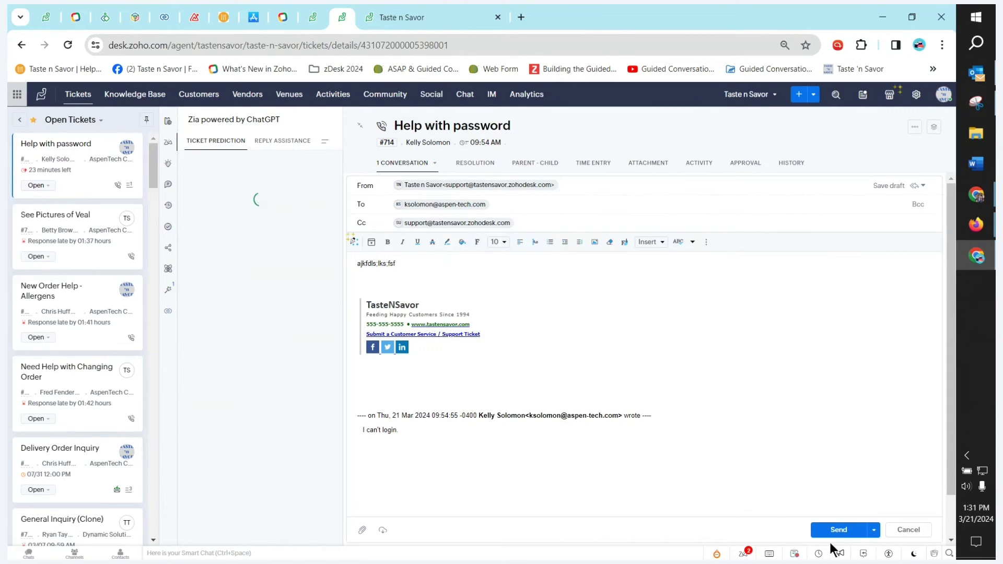
{"action": "left_click", "coordinate": [890, 186]}
{"action": "left_click", "coordinate": [890, 187]}
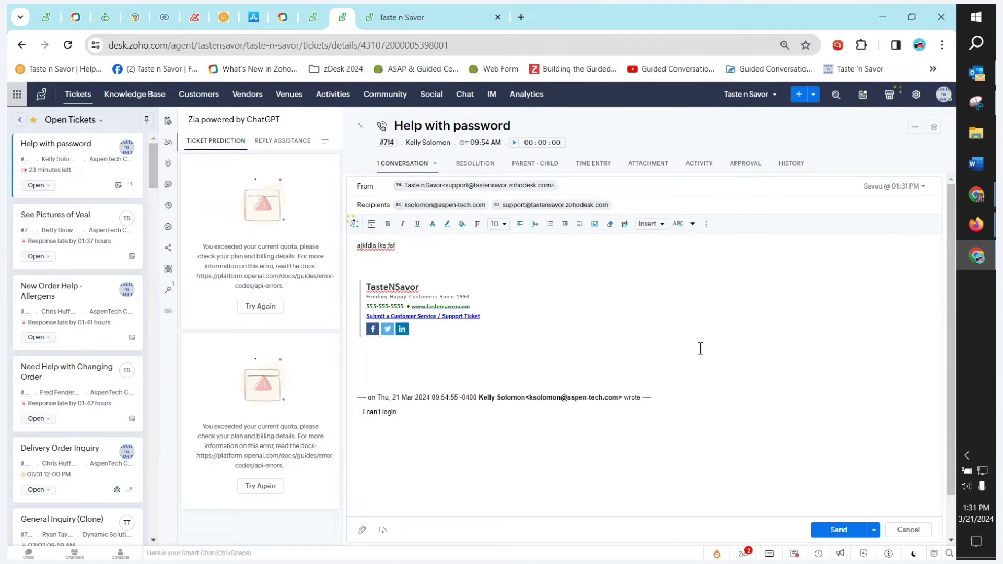
Step: Schedule the reply for the specific date and time 03/22/2024 01:41 PM and return to the Open Tickets list
{"action": "left_click", "coordinate": [874, 530]}
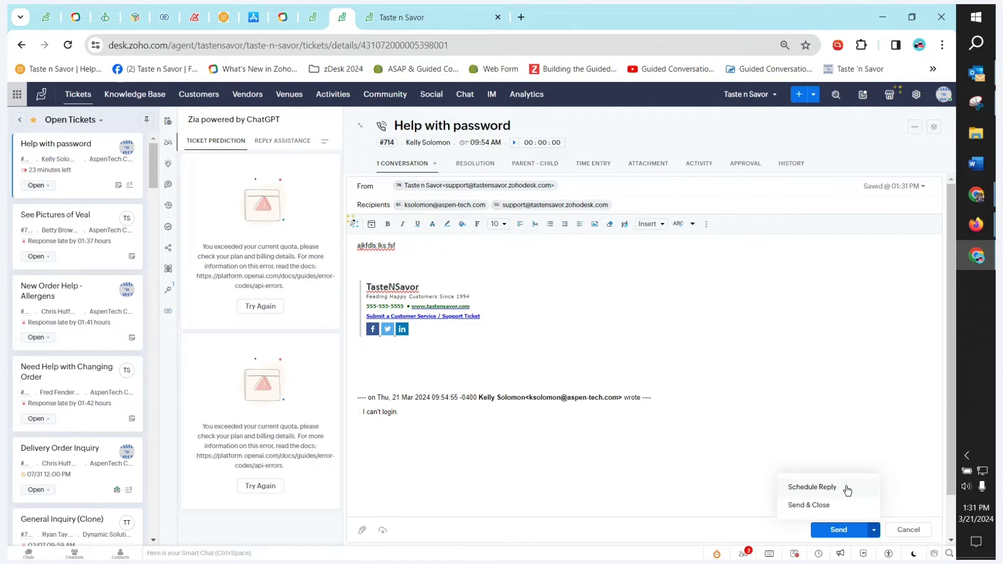
{"action": "left_click", "coordinate": [847, 489]}
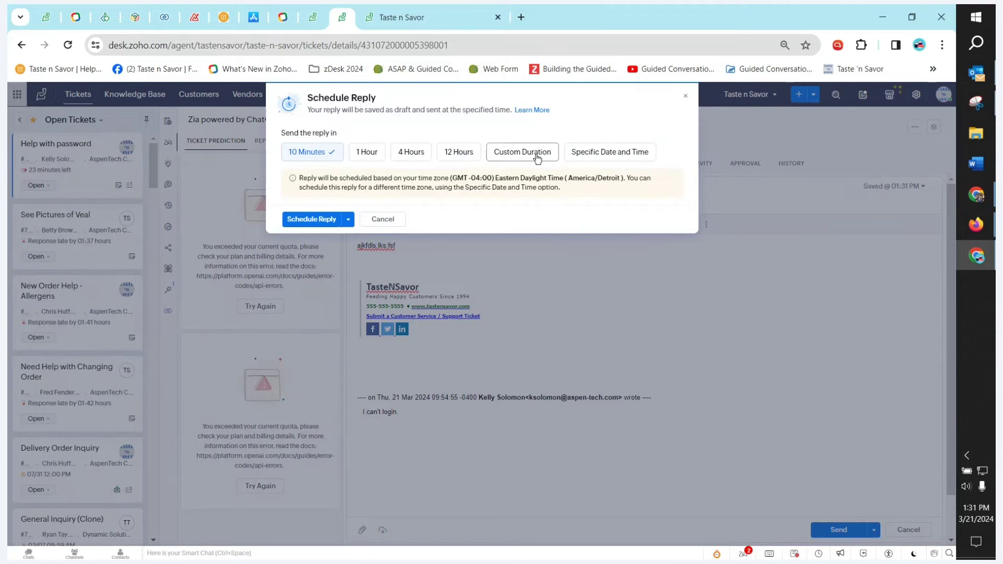
{"action": "left_click", "coordinate": [581, 157]}
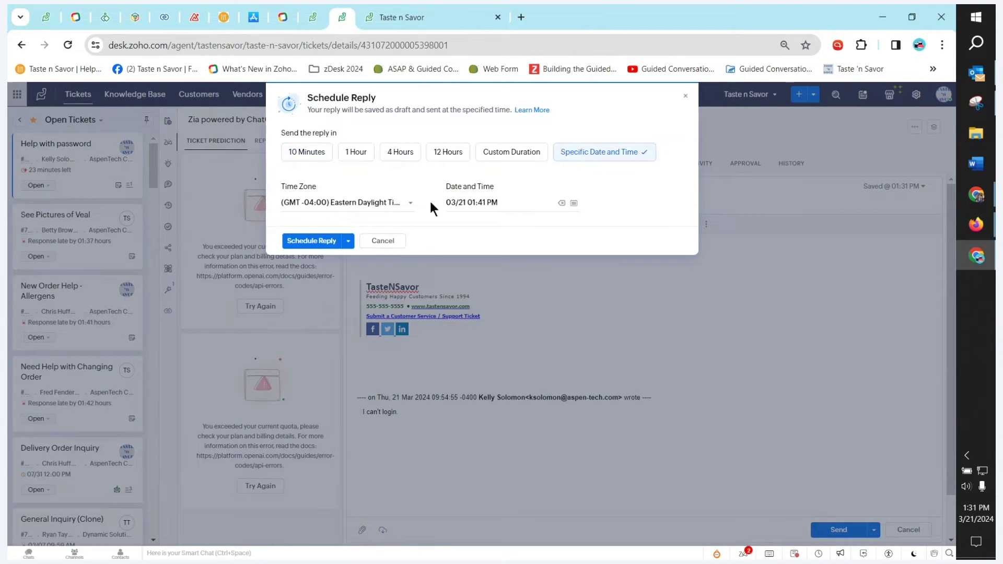
{"action": "left_click", "coordinate": [461, 204]}
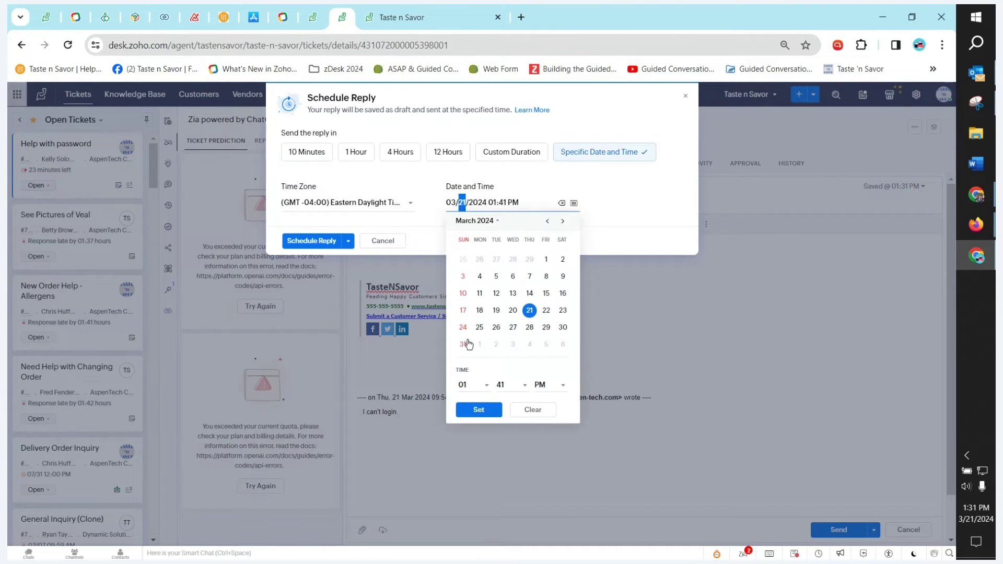
{"action": "left_click", "coordinate": [547, 310]}
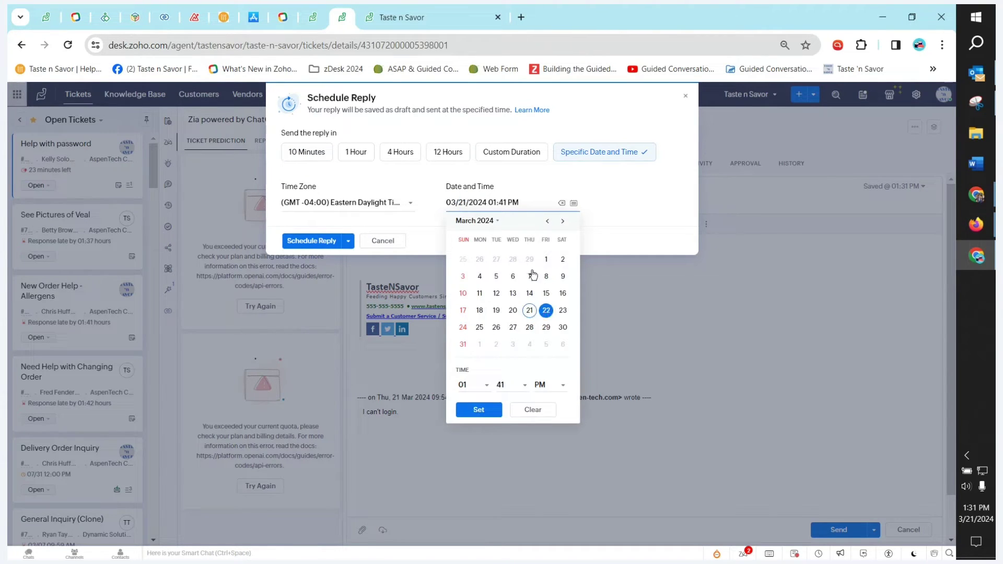
{"action": "double_click", "coordinate": [631, 234]}
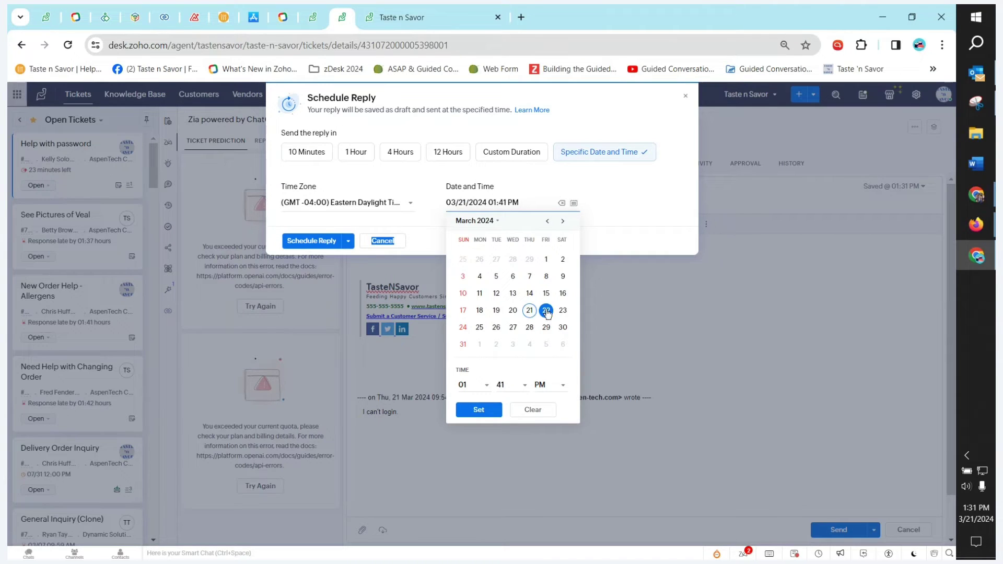
{"action": "left_click", "coordinate": [467, 407]}
{"action": "left_click", "coordinate": [319, 242]}
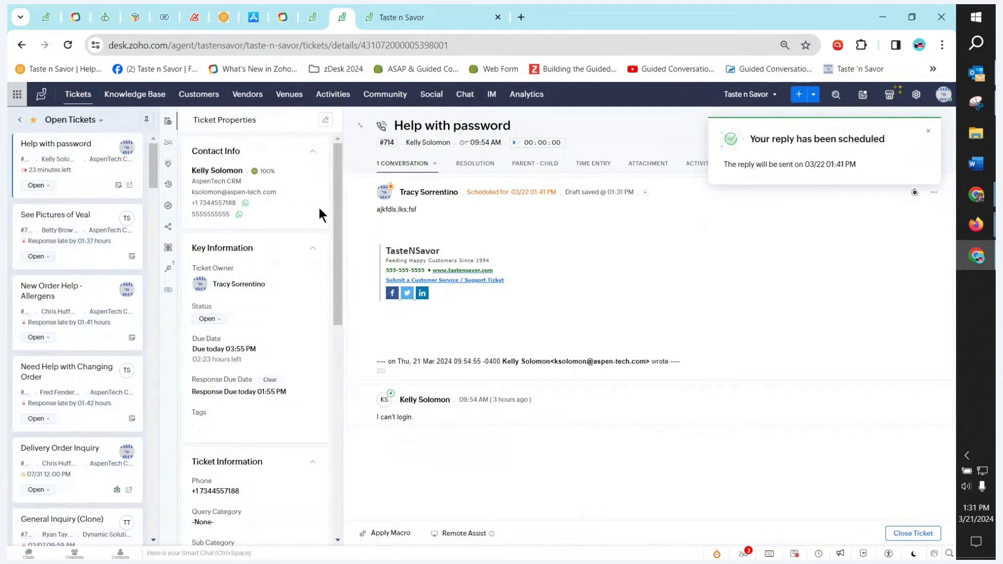
{"action": "left_click", "coordinate": [20, 120]}
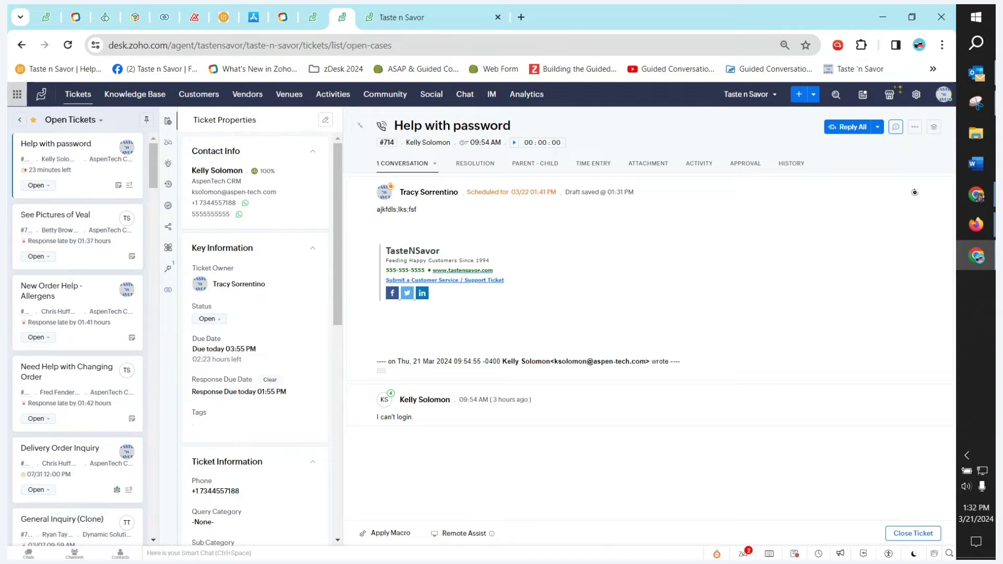
Step: Open the "Mass Reply Examples - Password Reset" ticket view and consult the presentation in Firefox
{"action": "left_click", "coordinate": [976, 225]}
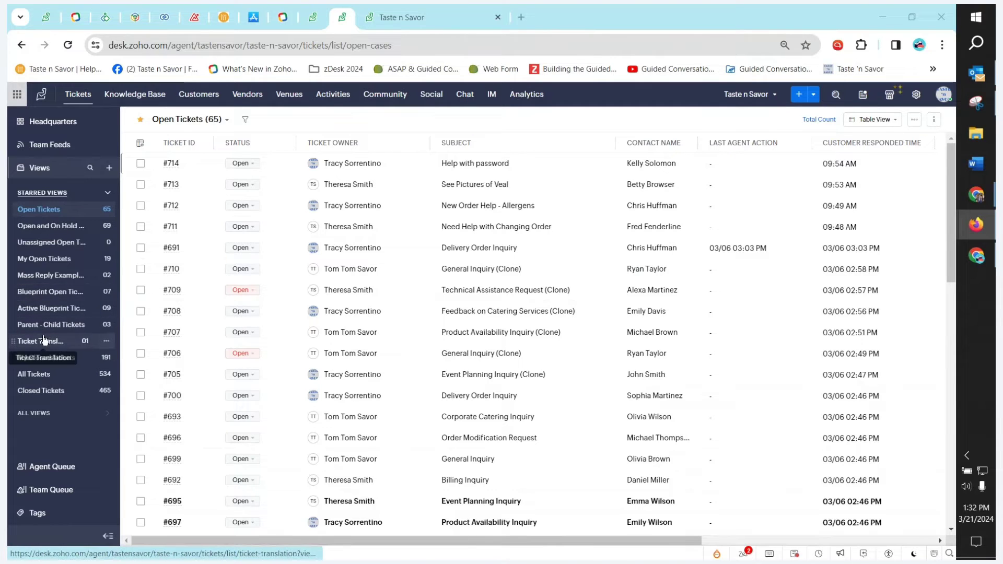
{"action": "left_click", "coordinate": [60, 276]}
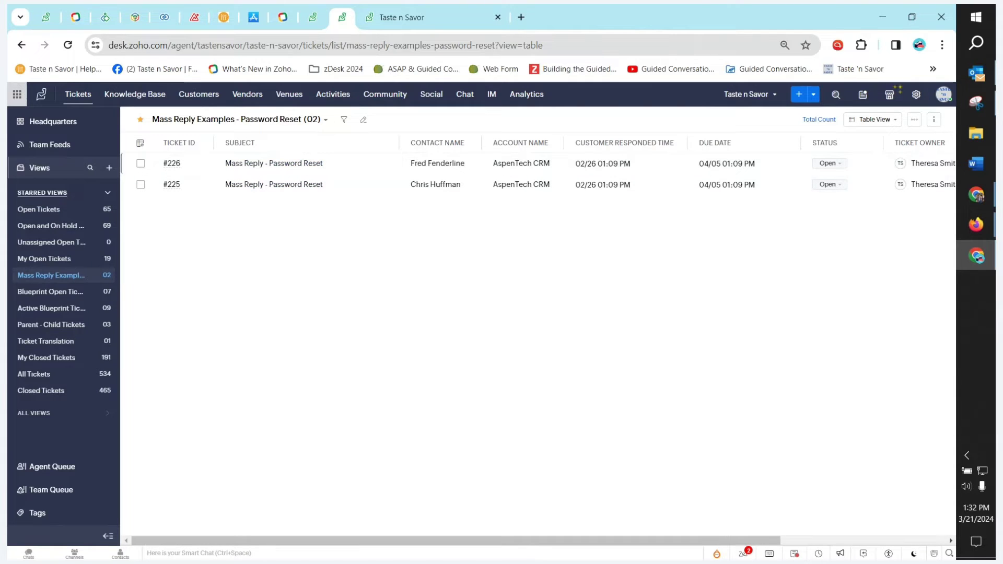
{"action": "left_click", "coordinate": [977, 224]}
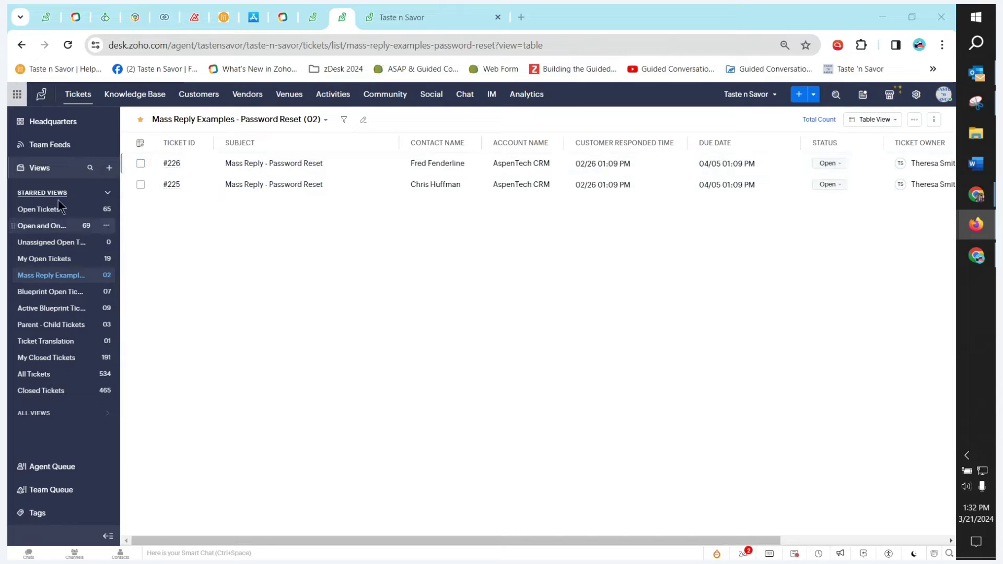
Step: Send a mass reply with the pasted password reset instructions to both "Mass Reply - Password Reset" tickets
{"action": "left_click", "coordinate": [141, 166]}
{"action": "left_click", "coordinate": [141, 187]}
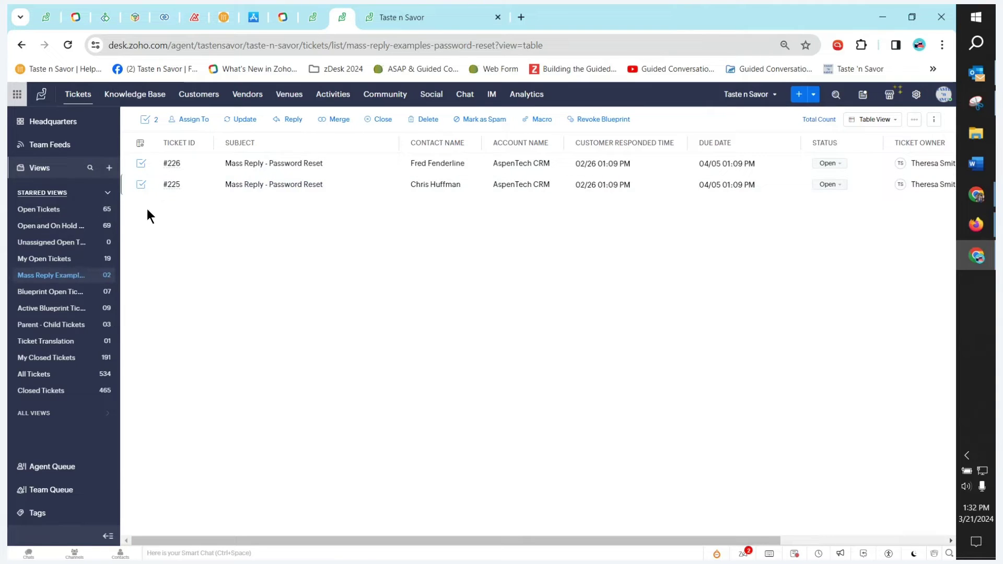
{"action": "left_click", "coordinate": [288, 121]}
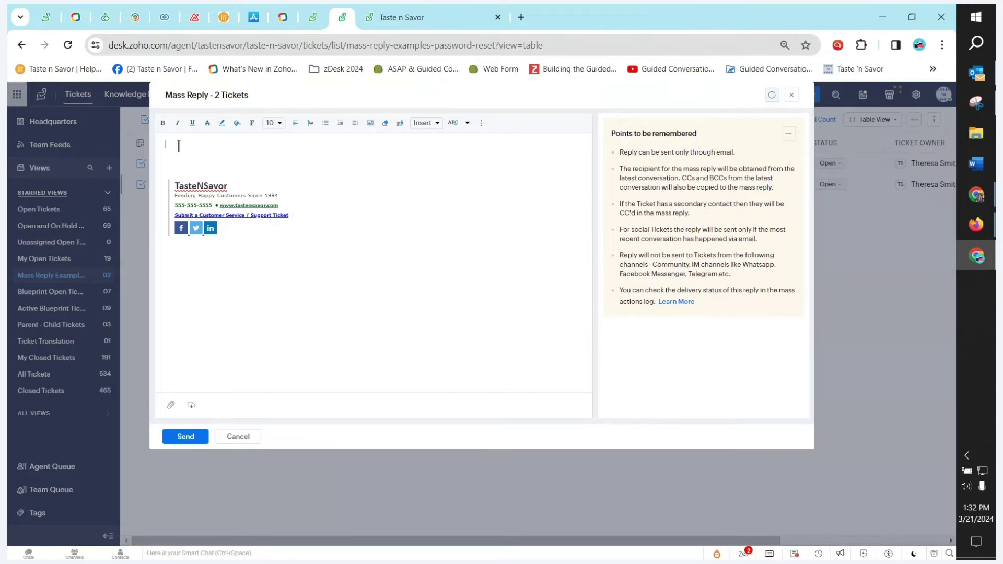
{"action": "left_click", "coordinate": [179, 146]}
{"action": "key", "text": "ctrl+v"}
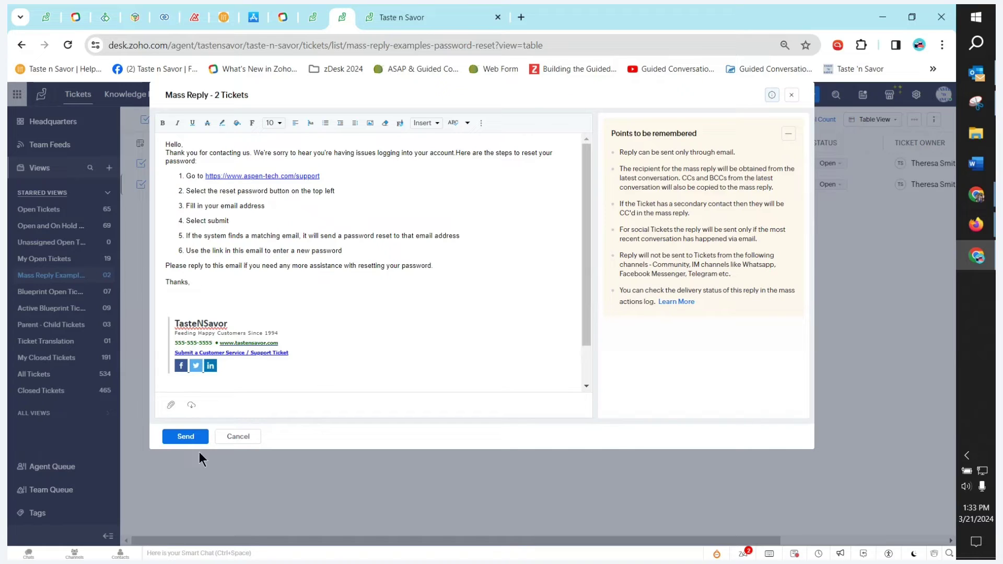
{"action": "left_click", "coordinate": [186, 438]}
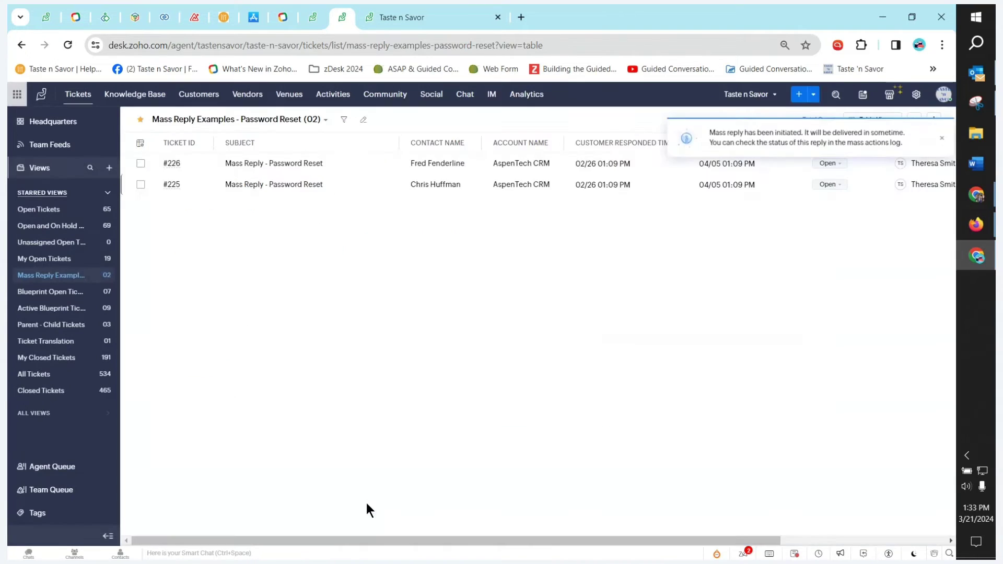
Step: Check the latest conversation in each of the two password reset tickets and return to the Mass Reply Examples list
{"action": "left_click", "coordinate": [268, 164]}
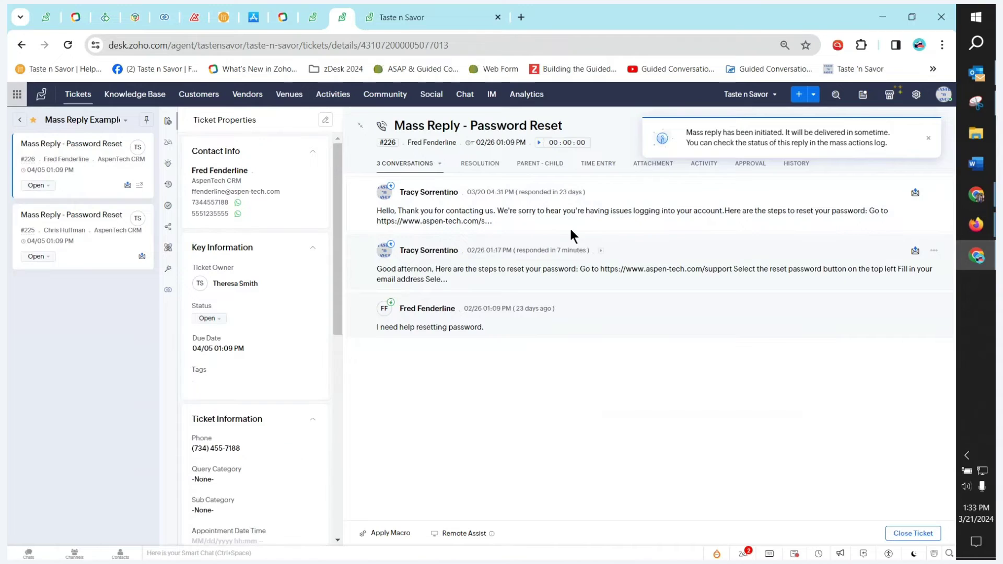
{"action": "left_click", "coordinate": [569, 227]}
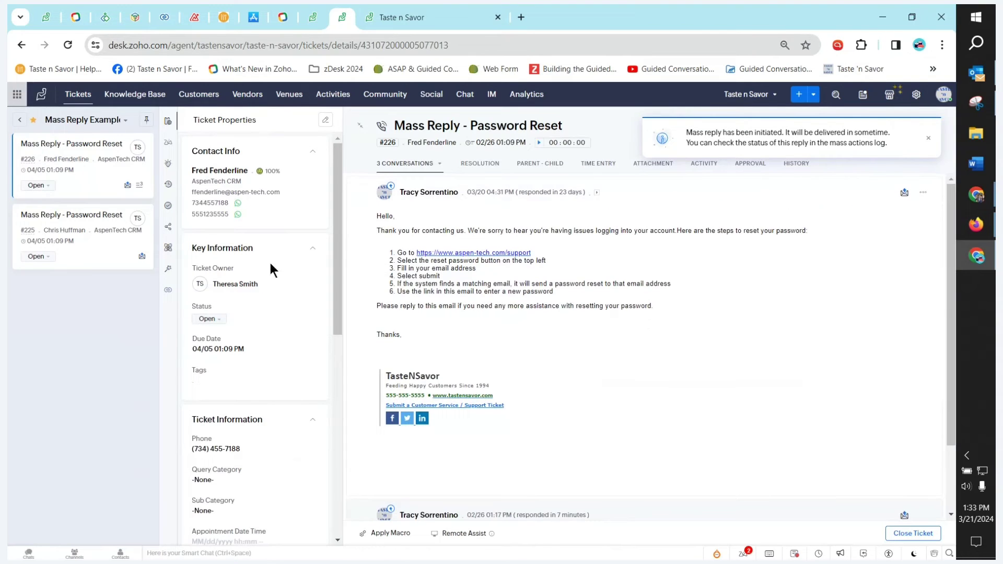
{"action": "left_click", "coordinate": [97, 219]}
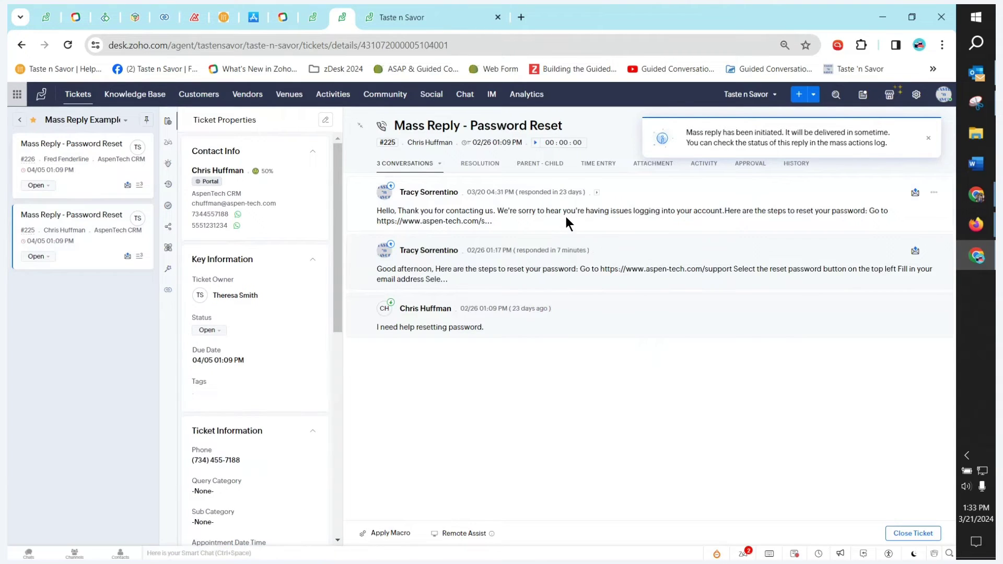
{"action": "left_click", "coordinate": [565, 215]}
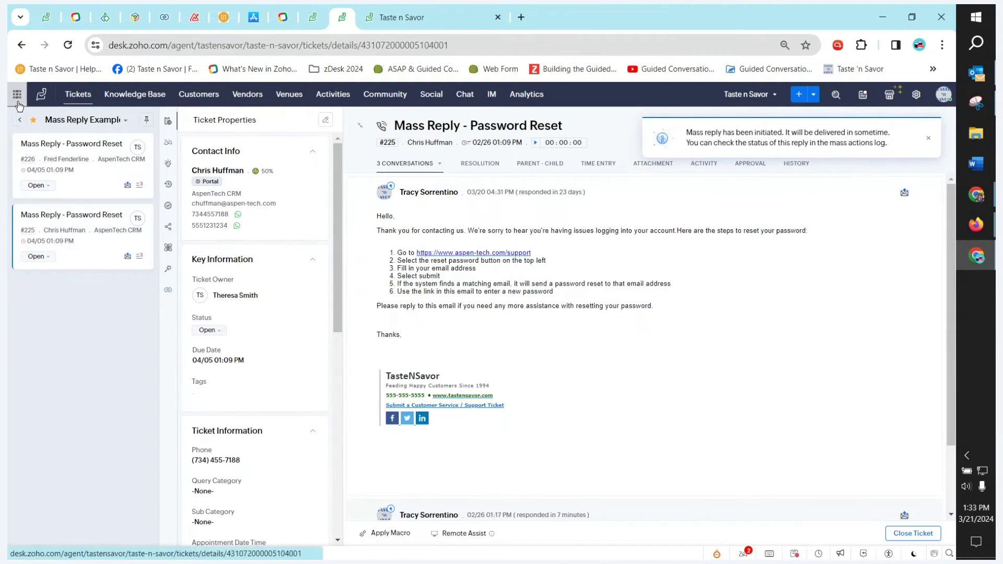
{"action": "left_click", "coordinate": [28, 127]}
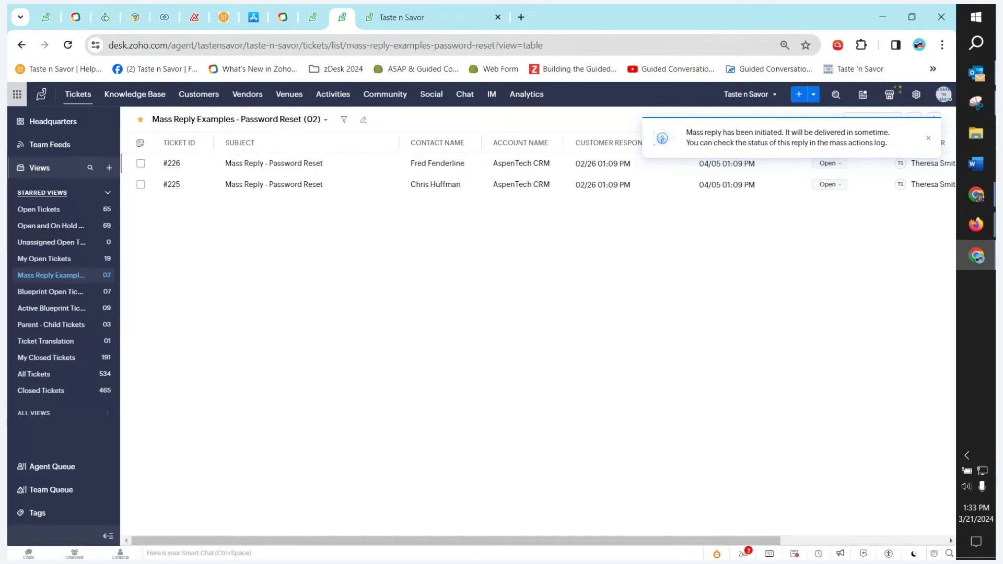
Step: Consult the presentation in Firefox and bring up the "Taste N Savor Blueprint for Demo" editor in Zoho Desk
{"action": "left_click", "coordinate": [977, 225]}
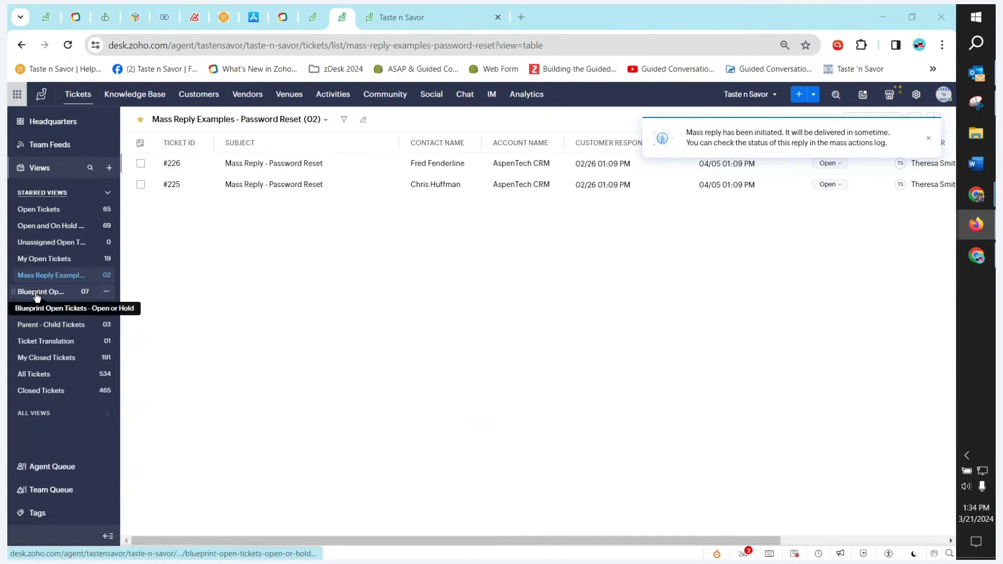
{"action": "left_click", "coordinate": [315, 16]}
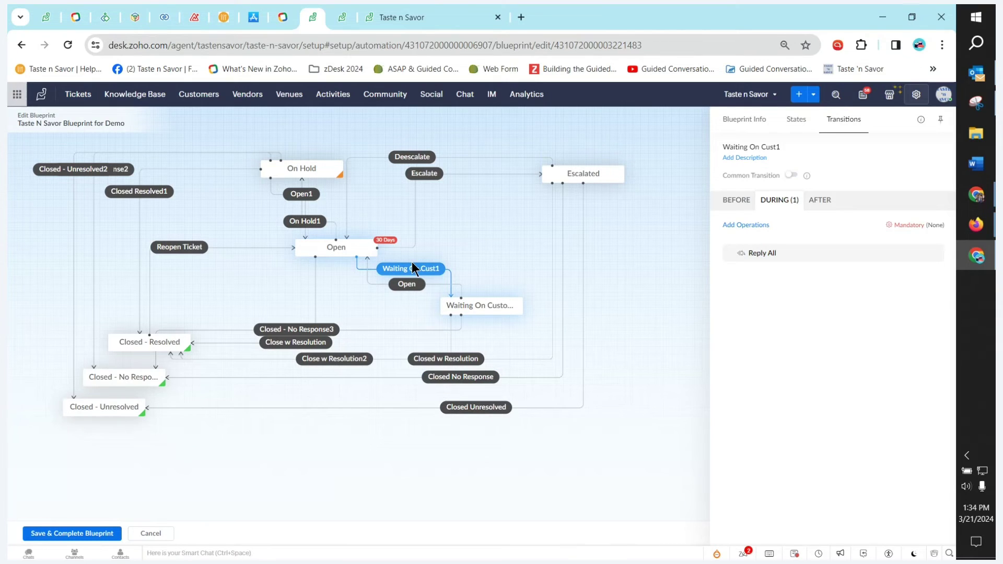
Step: Show the mandatory options for the during-transition operations of the Waiting On Cust1 transition
{"action": "mouse_move", "coordinate": [478, 299]}
{"action": "left_click", "coordinate": [912, 227]}
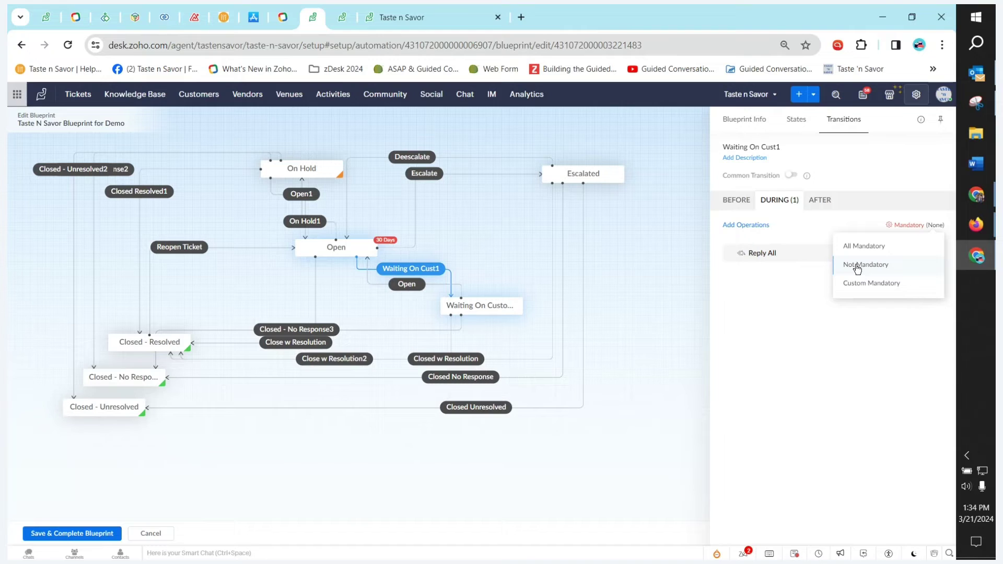
Step: In the "Blueprint Open Tickets - Open or Hold" view, revoke the blueprint from Blueprint Ticket 1 and Blueprint Ticket 2
{"action": "left_click", "coordinate": [341, 17]}
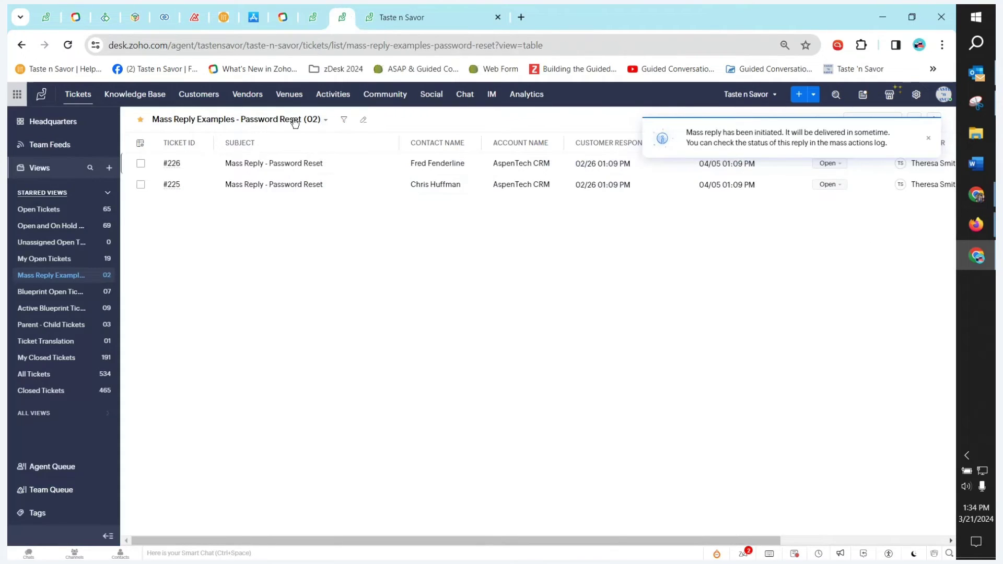
{"action": "left_click", "coordinate": [46, 295]}
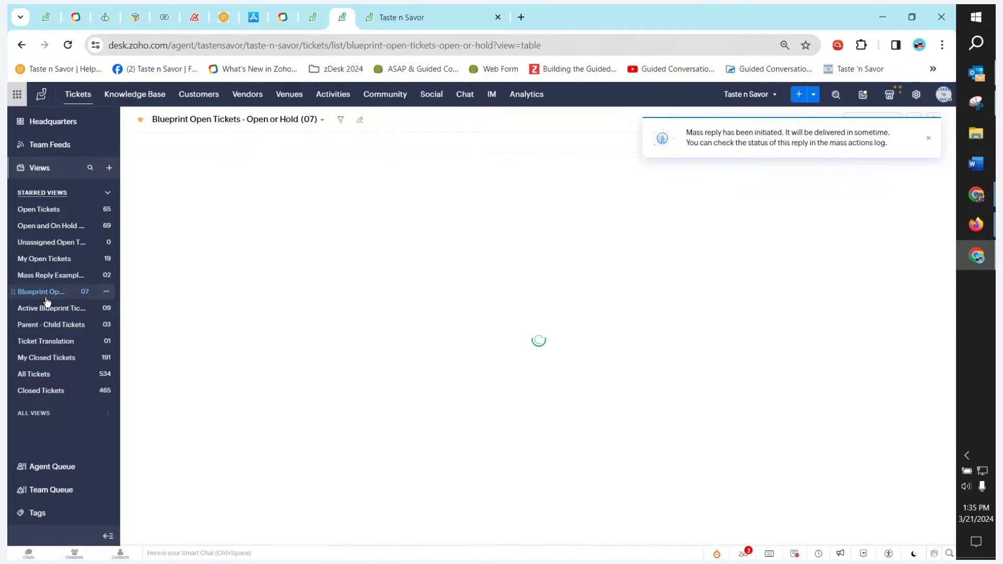
{"action": "left_click", "coordinate": [929, 138]}
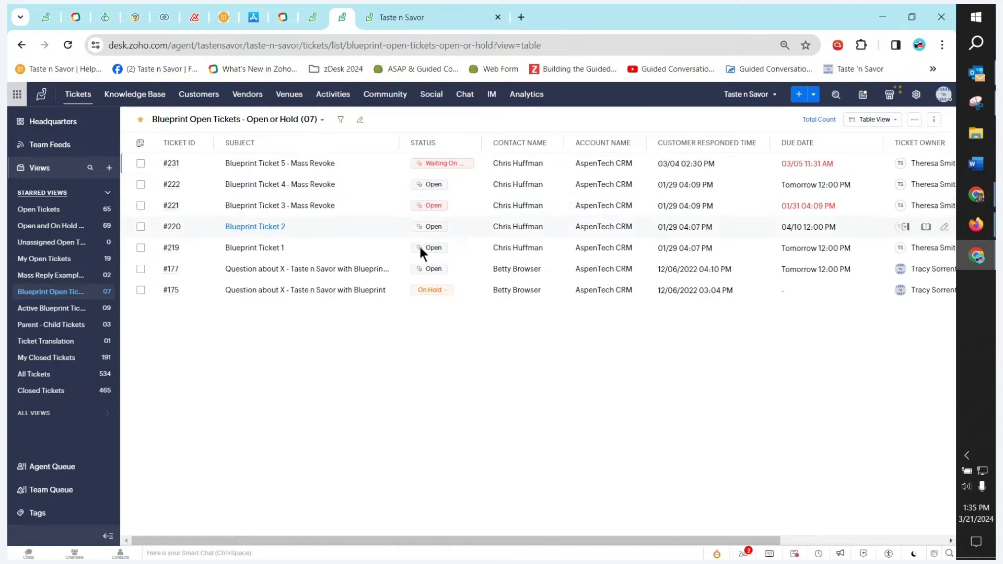
{"action": "mouse_move", "coordinate": [418, 183]}
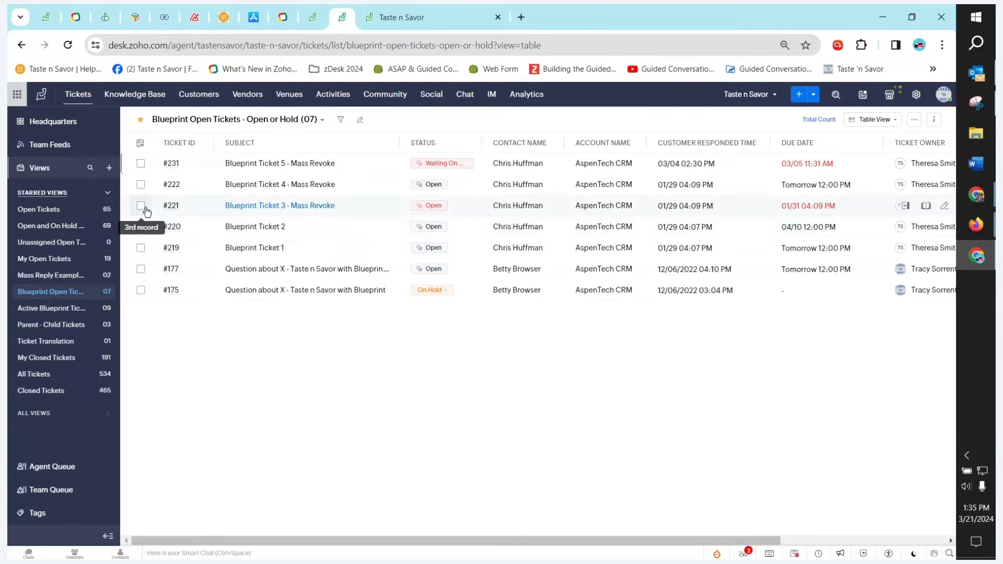
{"action": "left_click", "coordinate": [141, 226]}
{"action": "left_click", "coordinate": [140, 248]}
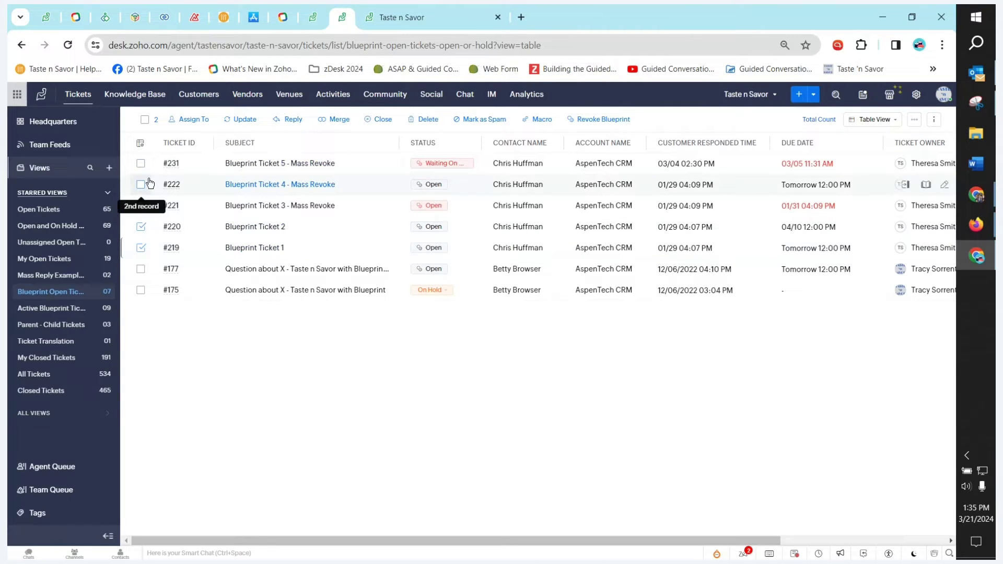
{"action": "left_click", "coordinate": [598, 120]}
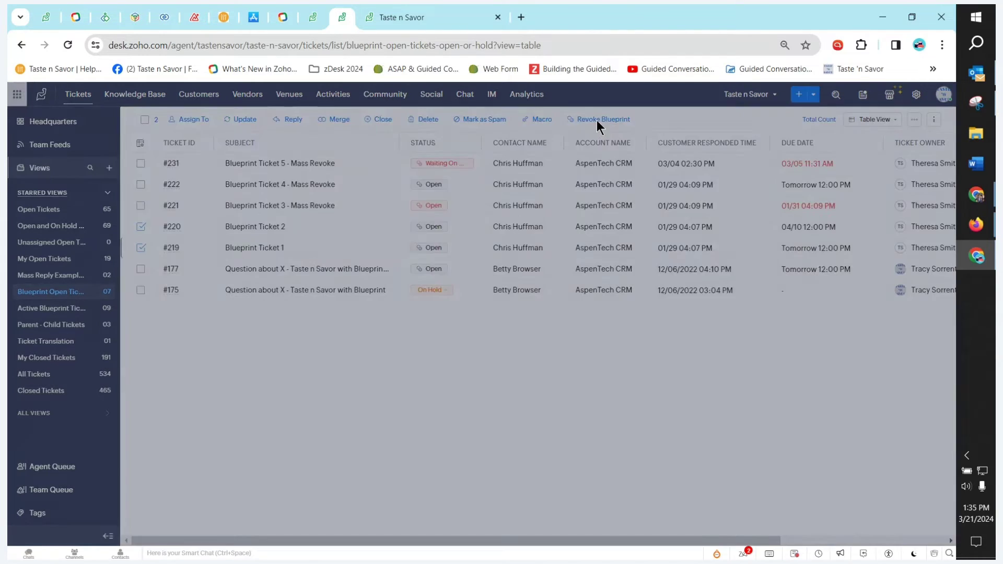
{"action": "left_click", "coordinate": [420, 178]}
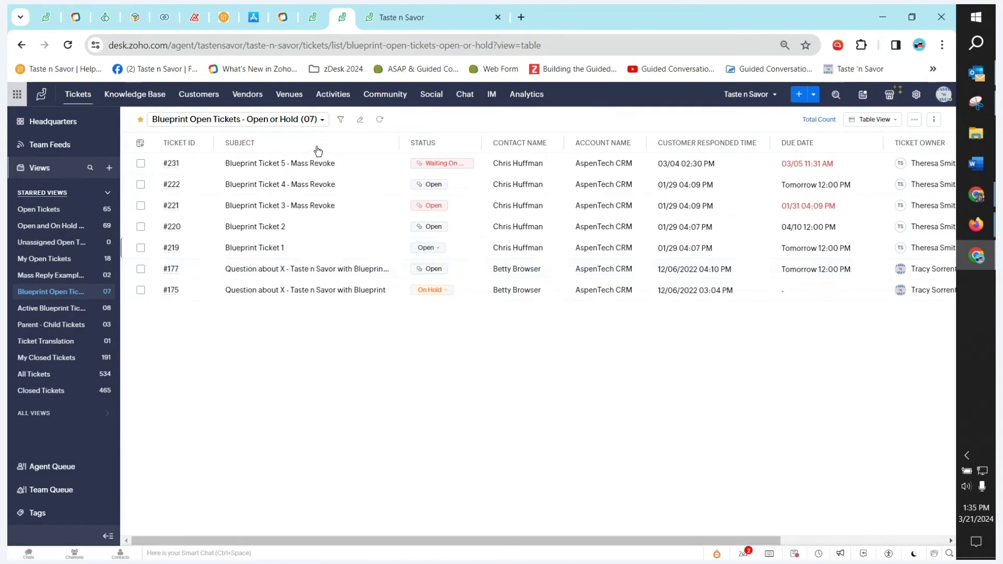
Step: Complete the Waiting On Cust1 transition on "Blueprint Ticket 3 - Mass Revoke", entering "aajfadddesfd" as the reply text but skipping the reply
{"action": "left_click", "coordinate": [279, 207]}
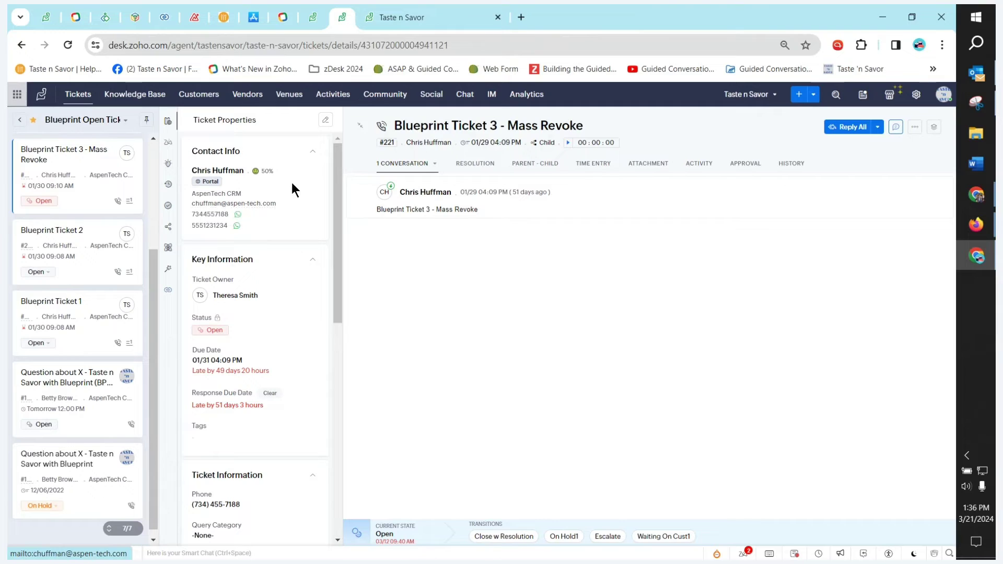
{"action": "left_click", "coordinate": [655, 539]}
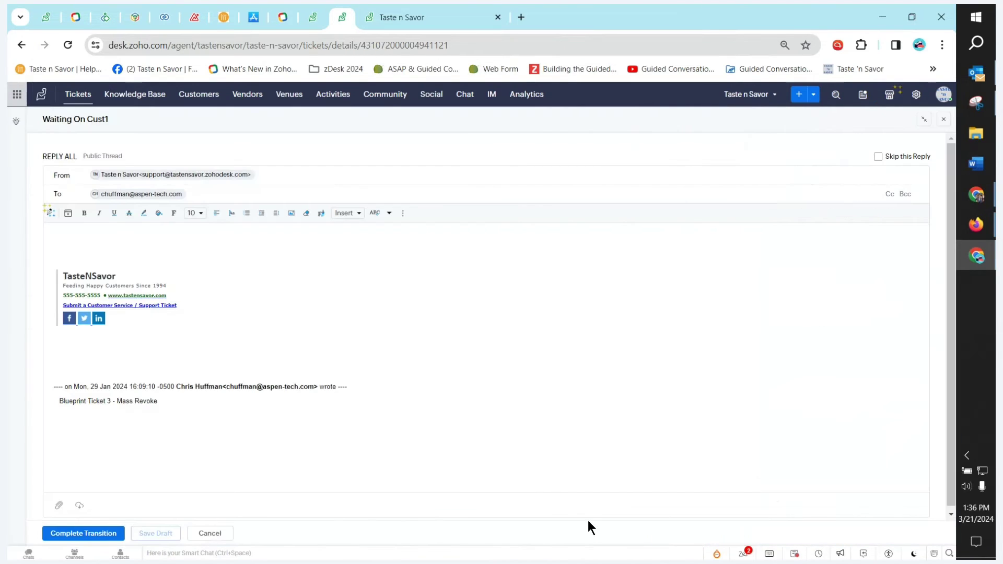
{"action": "type", "text": "aajfadddesfd"}
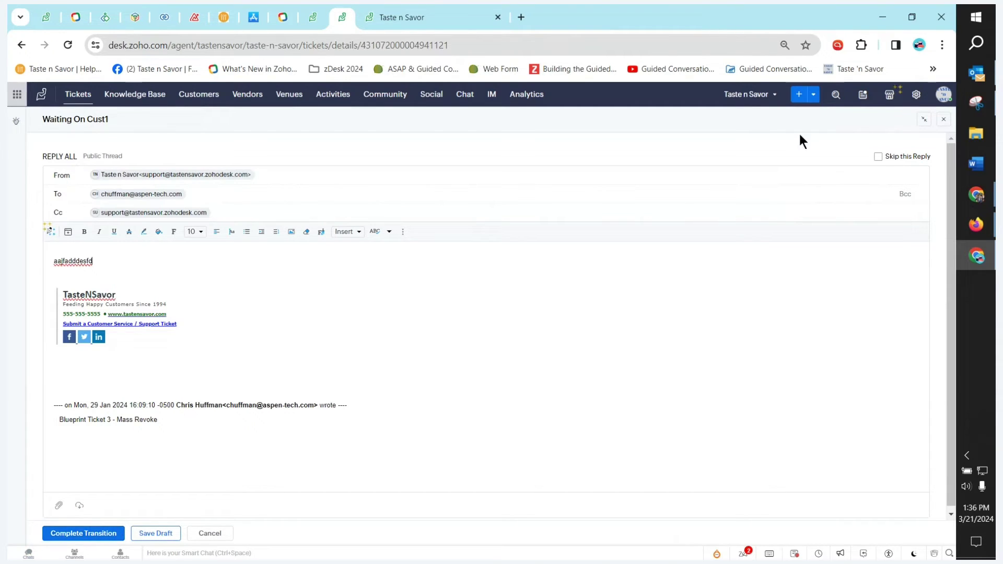
{"action": "left_click", "coordinate": [879, 158]}
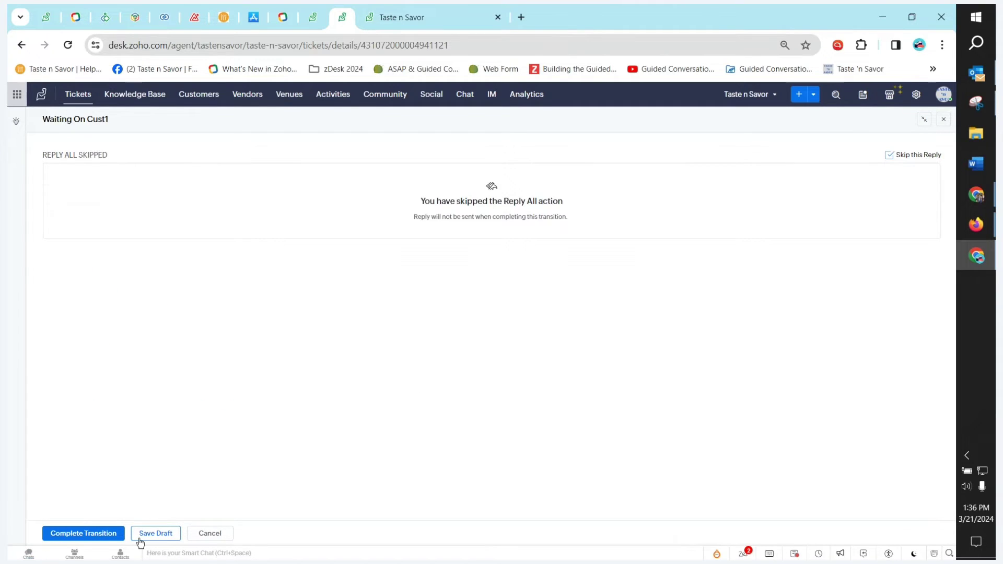
{"action": "left_click", "coordinate": [104, 536]}
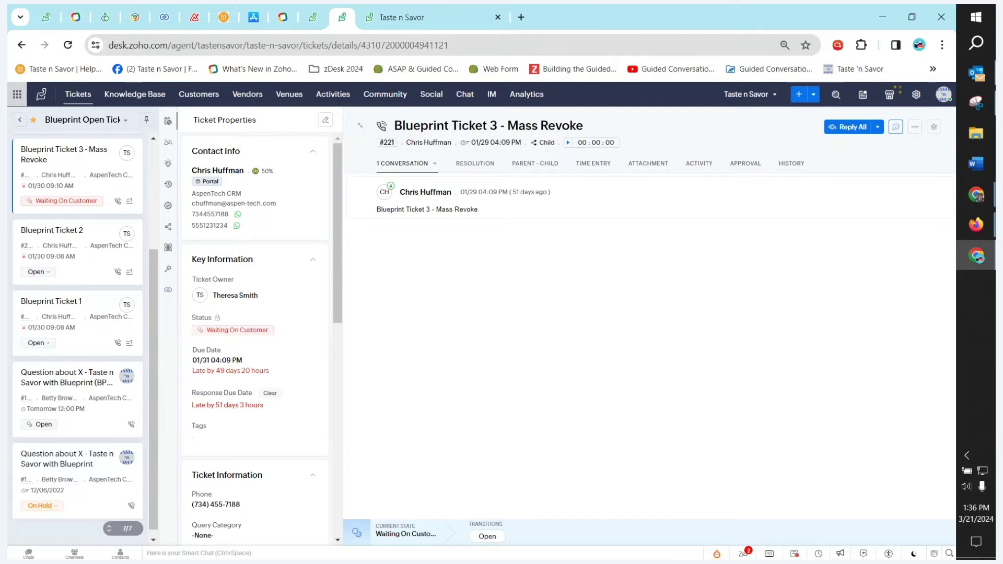
Step: Consult the presentation in Firefox, and open "Parent - I'm having a lot of issues" from the Parent - Child Tickets view in Zoho Desk
{"action": "left_click", "coordinate": [976, 224]}
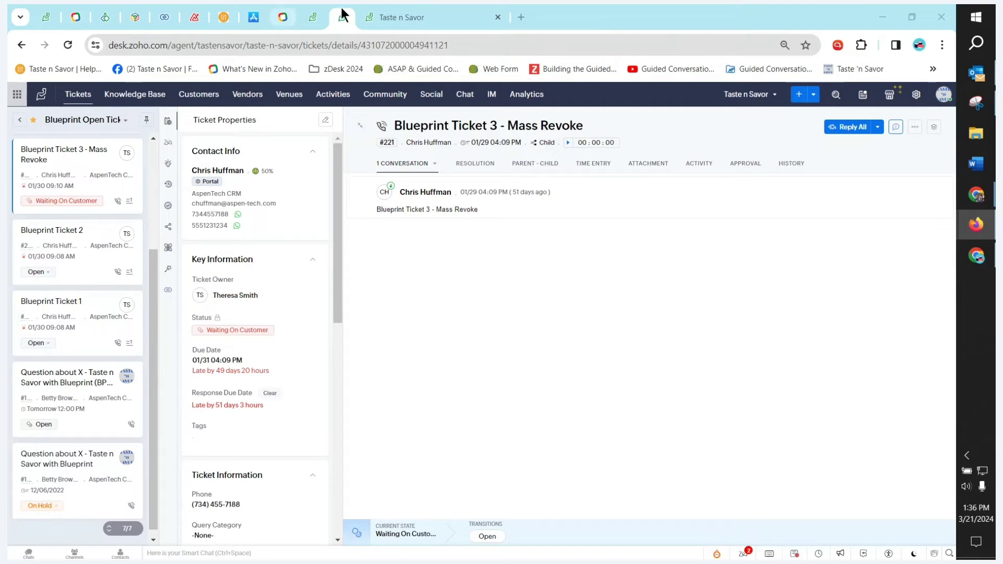
{"action": "mouse_move", "coordinate": [978, 223]}
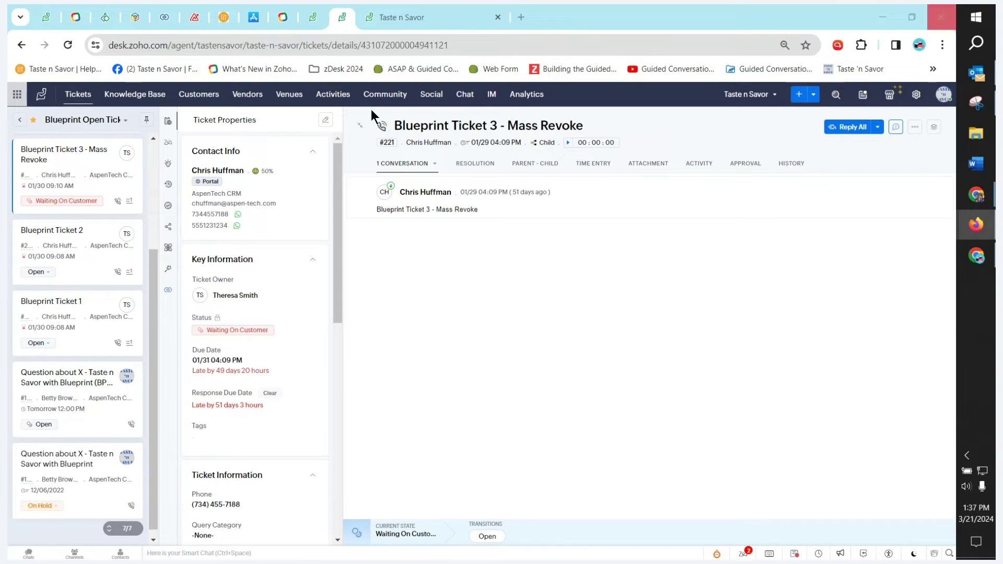
{"action": "left_click", "coordinate": [20, 121]}
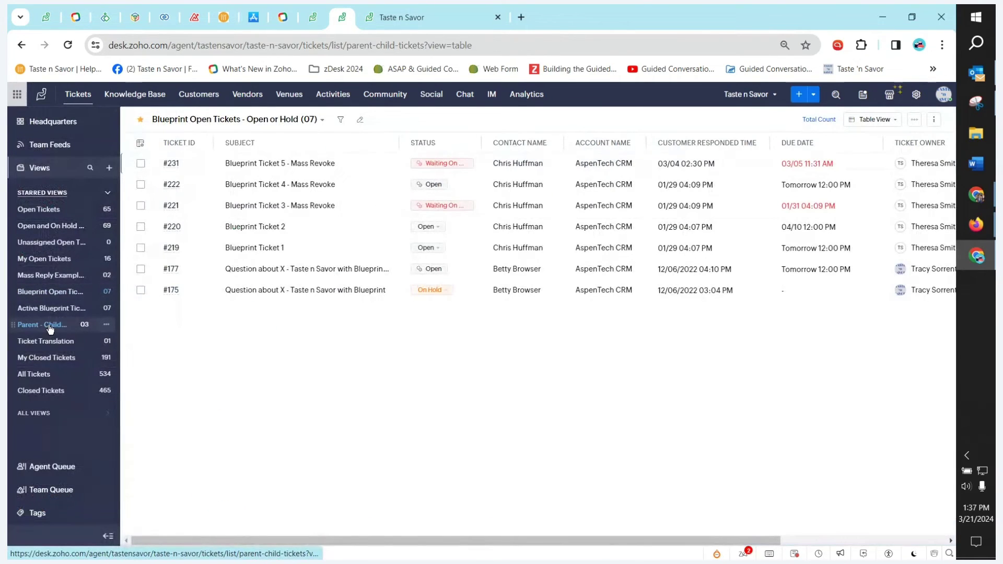
{"action": "left_click", "coordinate": [51, 327]}
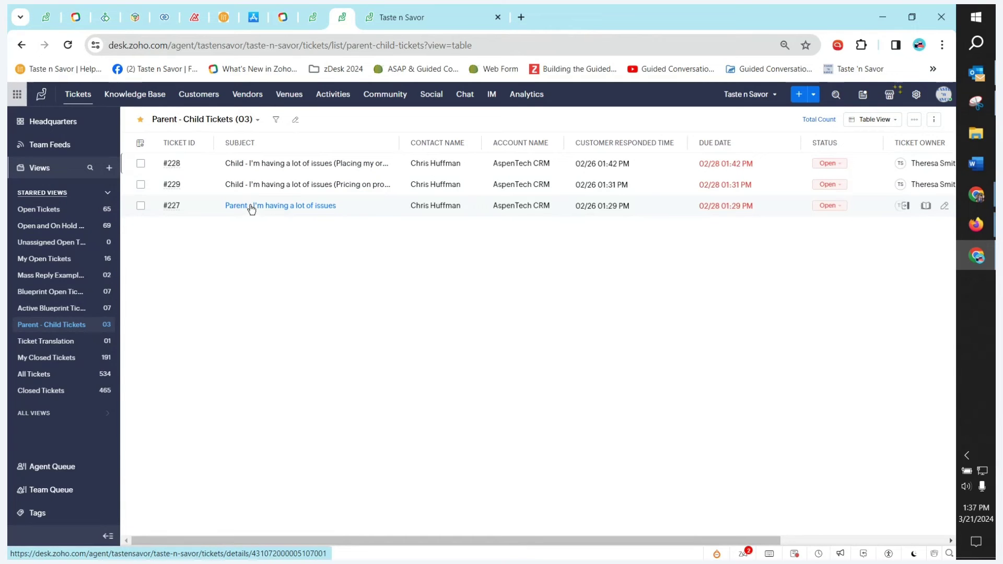
{"action": "left_click", "coordinate": [291, 205]}
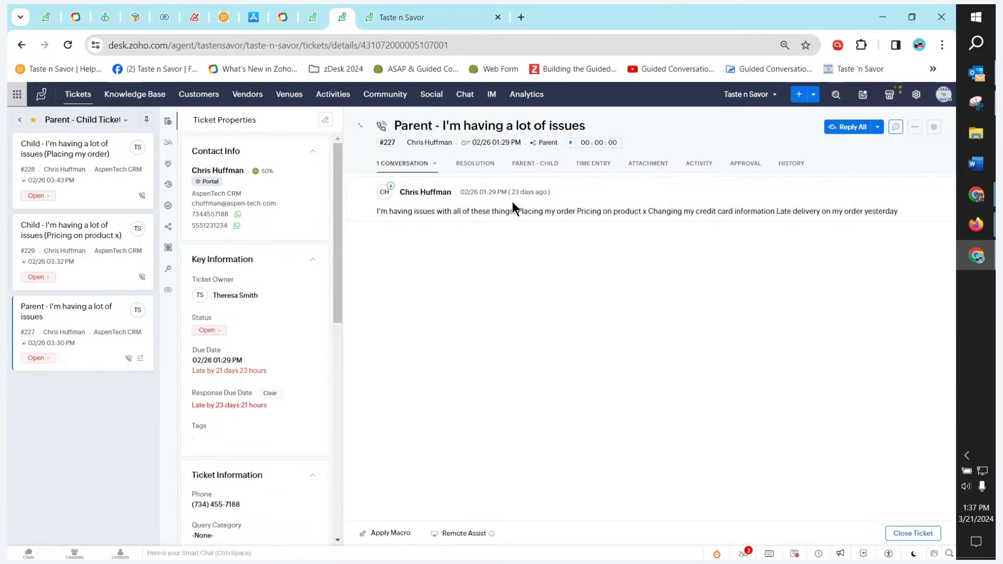
Step: Highlight the listed issues and the word "Parent" in the ticket title, and display the ticket's associated child tickets
{"action": "left_click_drag", "start_coordinate": [516, 250], "coordinate": [397, 222]}
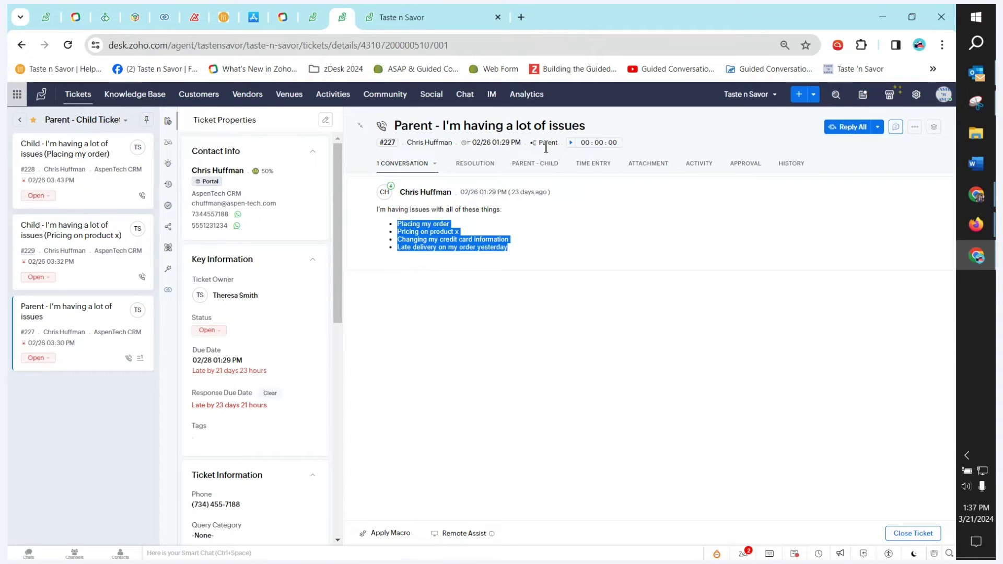
{"action": "left_click_drag", "start_coordinate": [439, 127], "coordinate": [394, 128]}
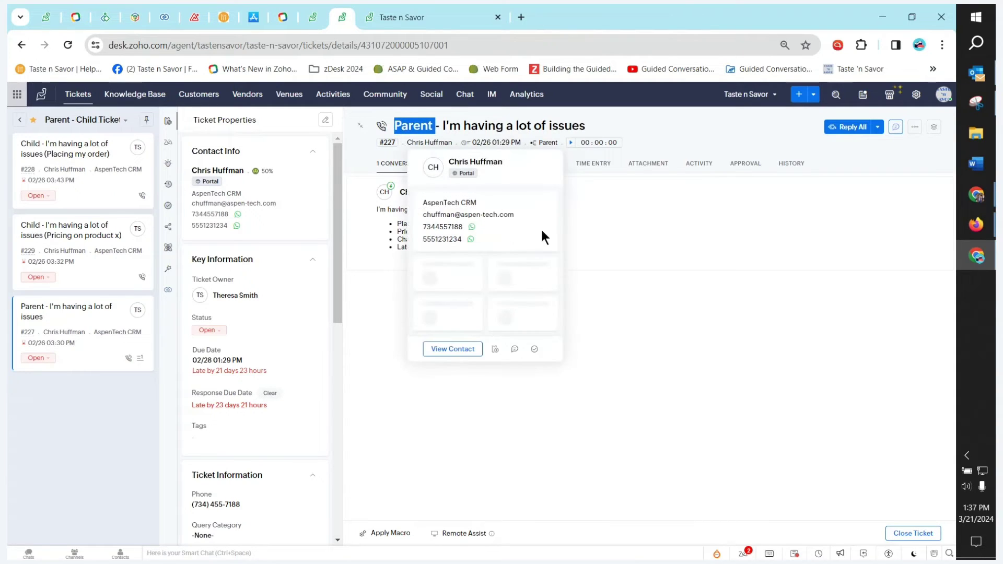
{"action": "left_click", "coordinate": [538, 165]}
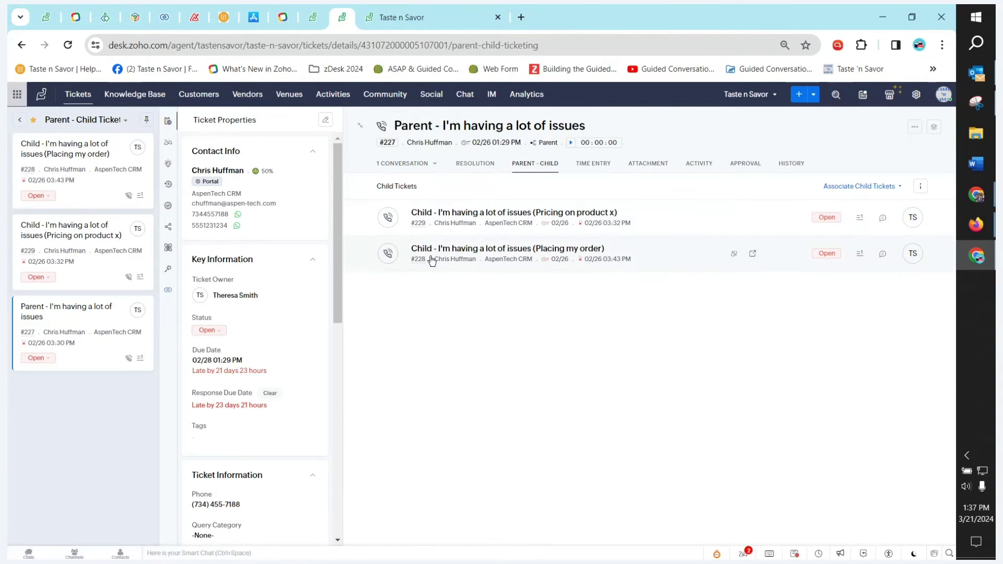
Step: Clone the parent ticket as a child and replace "Parent" with "Child" at the start of its subject
{"action": "left_click", "coordinate": [857, 189]}
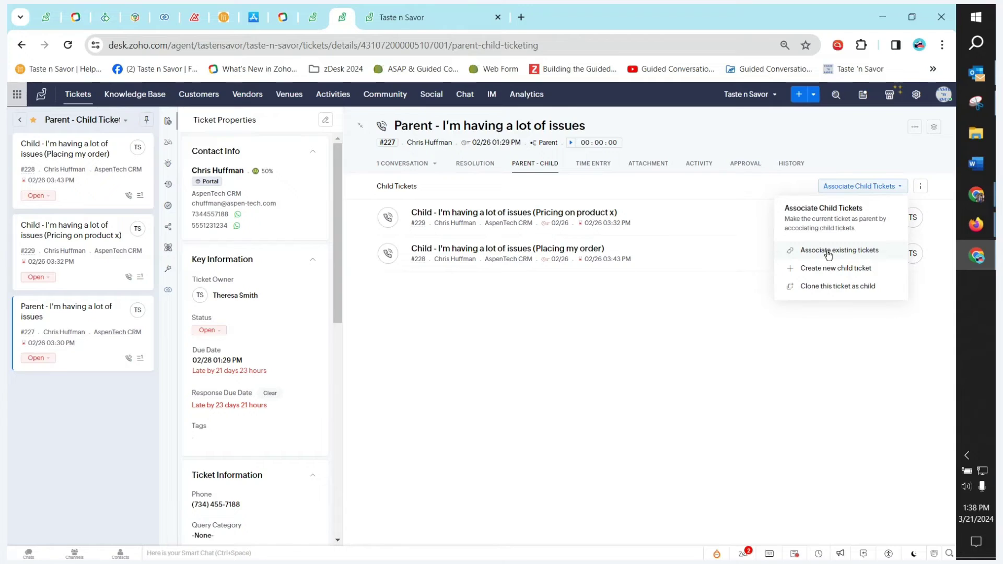
{"action": "left_click", "coordinate": [816, 287]}
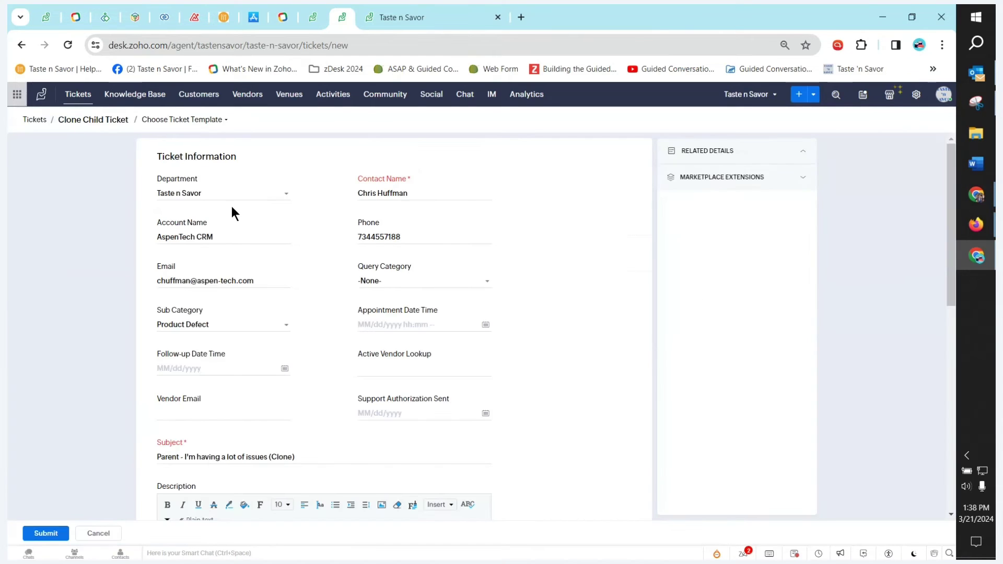
{"action": "left_click", "coordinate": [179, 457]}
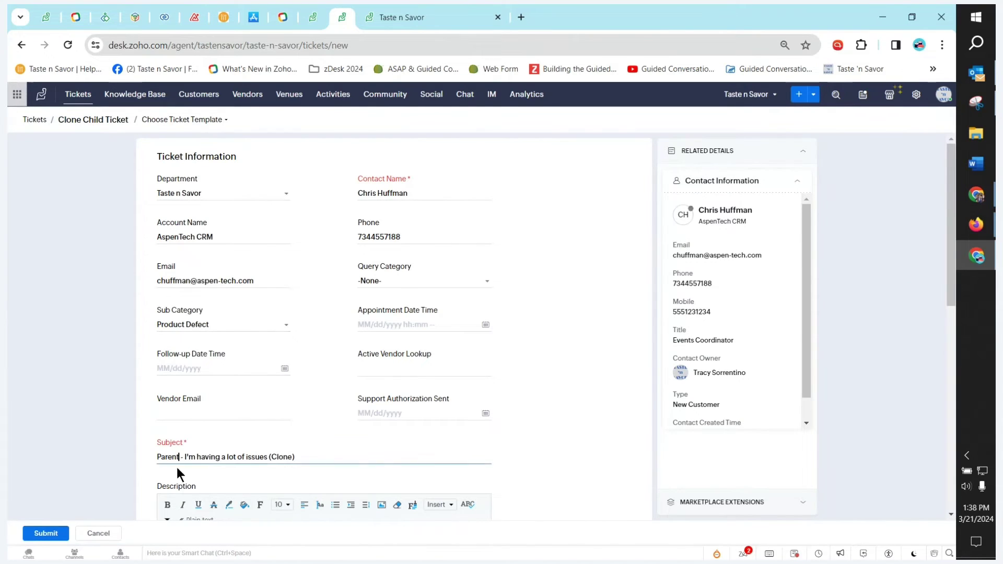
{"action": "key", "text": "BackSpace"}
{"action": "key", "text": "BackSpace"}
{"action": "key", "text": "BackSpace"}
{"action": "key", "text": "BackSpace"}
{"action": "key", "text": "BackSpace"}
{"action": "key", "text": "BackSpace"}
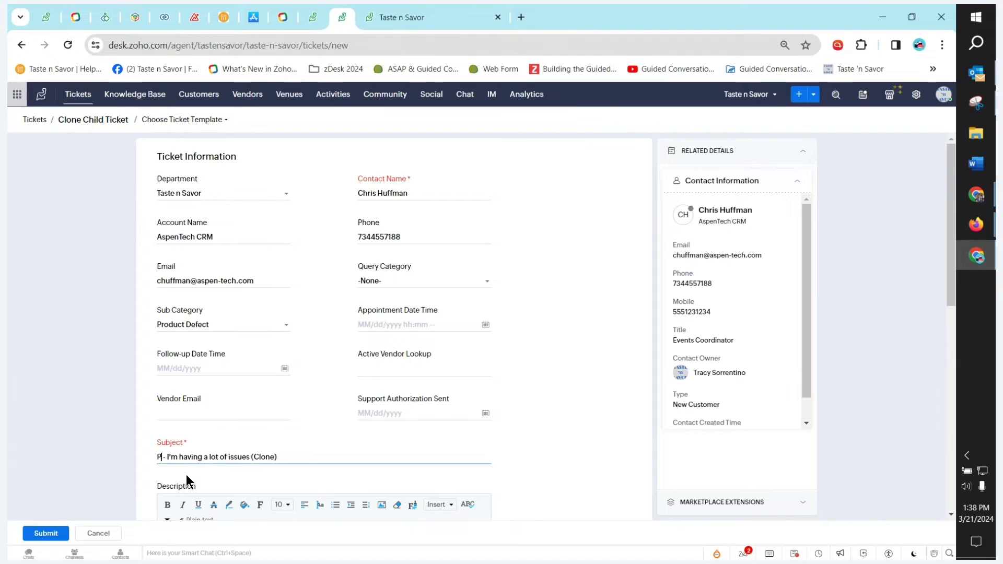
{"action": "type", "text": "Child"}
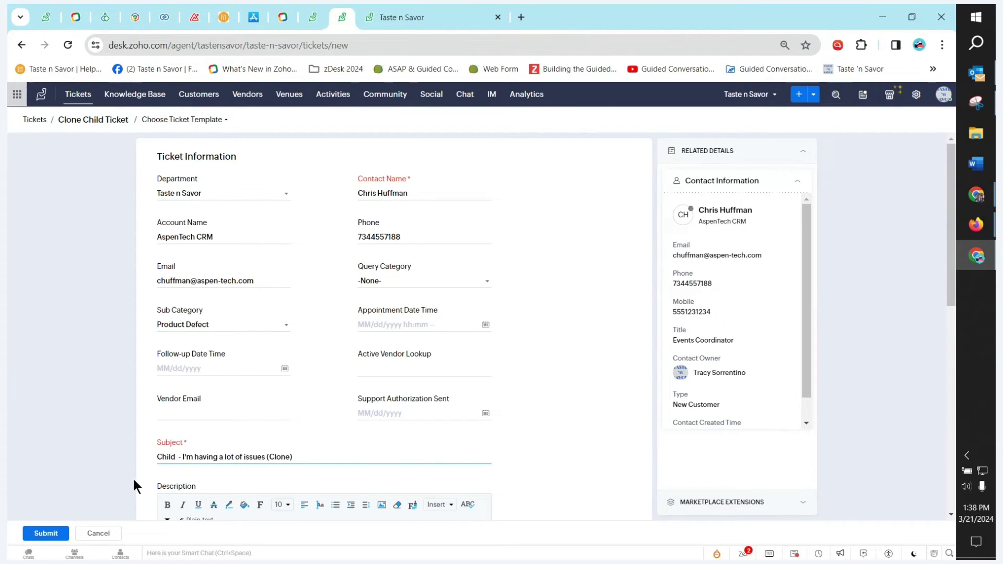
Step: Replace "Clone" in the child ticket's subject with "Changing my credit card information" copied from the description, and submit the ticket
{"action": "scroll", "coordinate": [202, 431], "scroll_direction": "down", "scroll_amount": 4}
{"action": "left_click", "coordinate": [294, 378]}
{"action": "left_click_drag", "start_coordinate": [294, 378], "coordinate": [192, 376]}
{"action": "key", "text": "ctrl+c"}
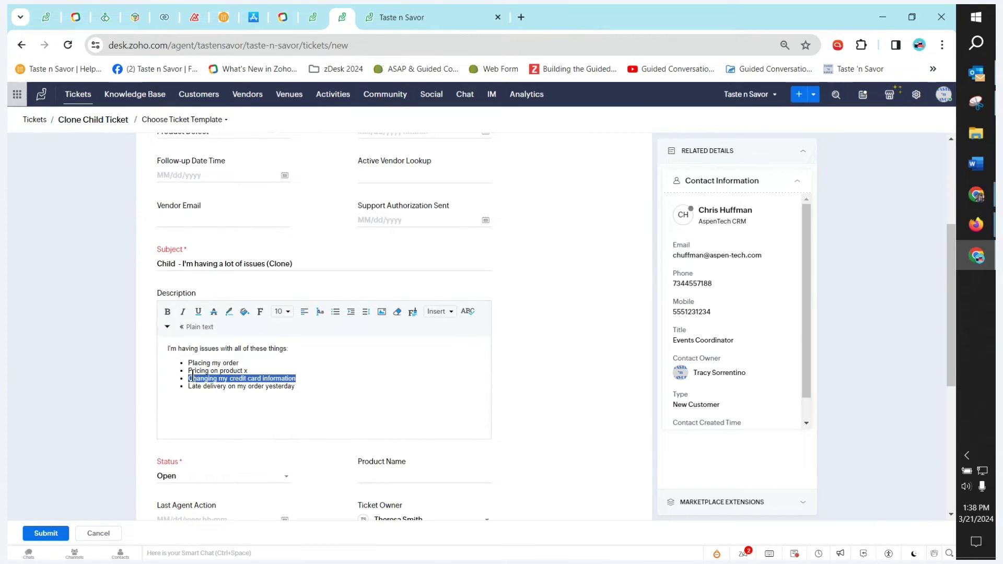
{"action": "left_click", "coordinate": [292, 261]}
{"action": "left_click_drag", "start_coordinate": [292, 261], "coordinate": [270, 264]}
{"action": "key", "text": "ctrl+v"}
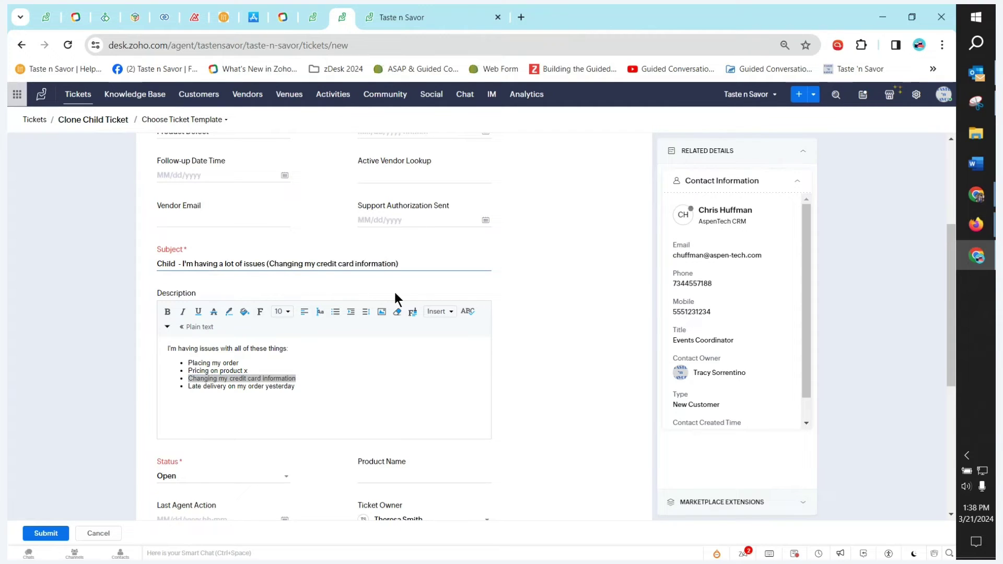
{"action": "left_click", "coordinate": [47, 534]}
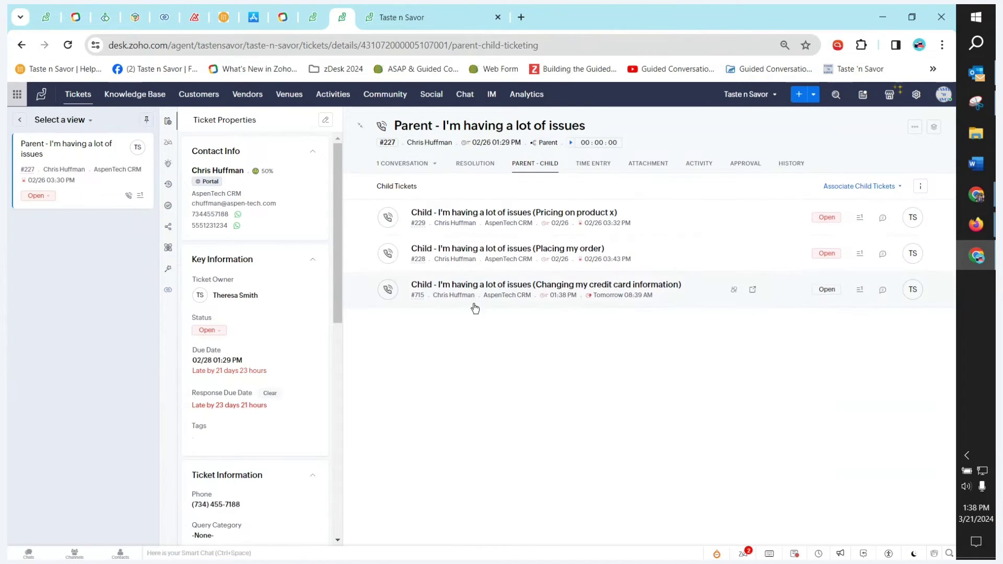
Step: Open the "Changing my credit card information" child ticket and display its associated parent ticket
{"action": "left_click", "coordinate": [497, 285]}
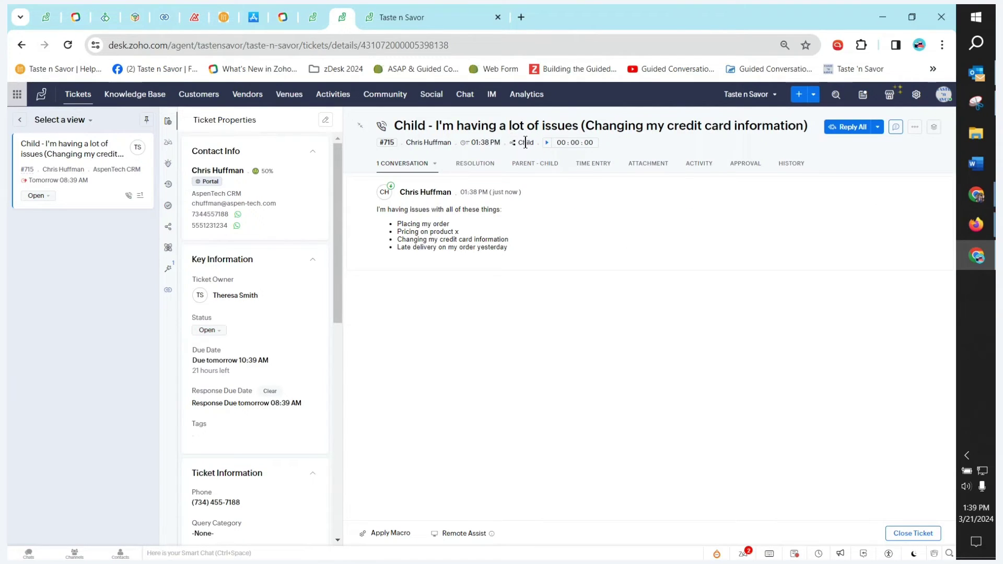
{"action": "left_click", "coordinate": [529, 167]}
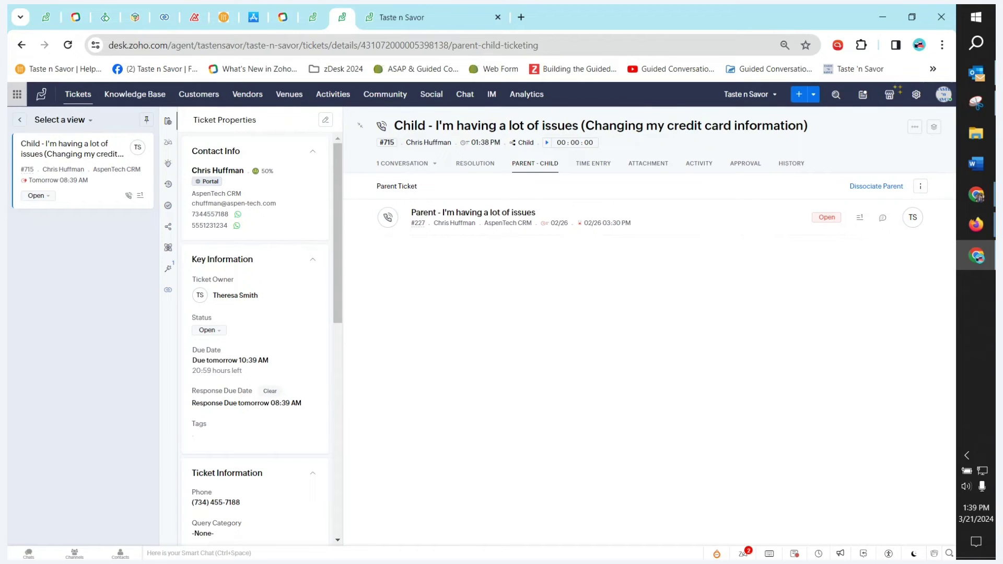
Step: Switch to the Zoho Show presentation in Firefox, try to display it in fullscreen, and close its window
{"action": "left_click", "coordinate": [976, 225]}
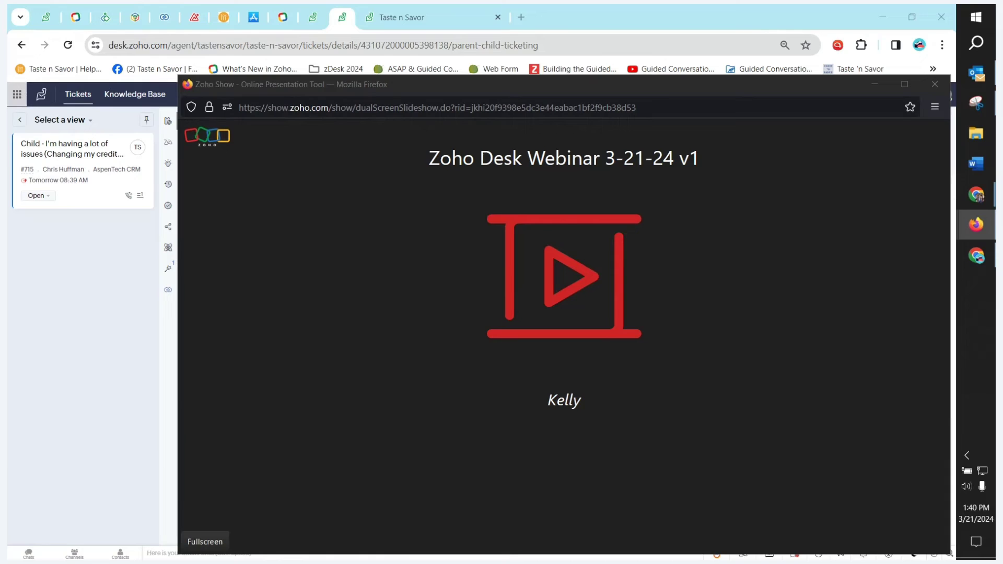
{"action": "left_click", "coordinate": [200, 547]}
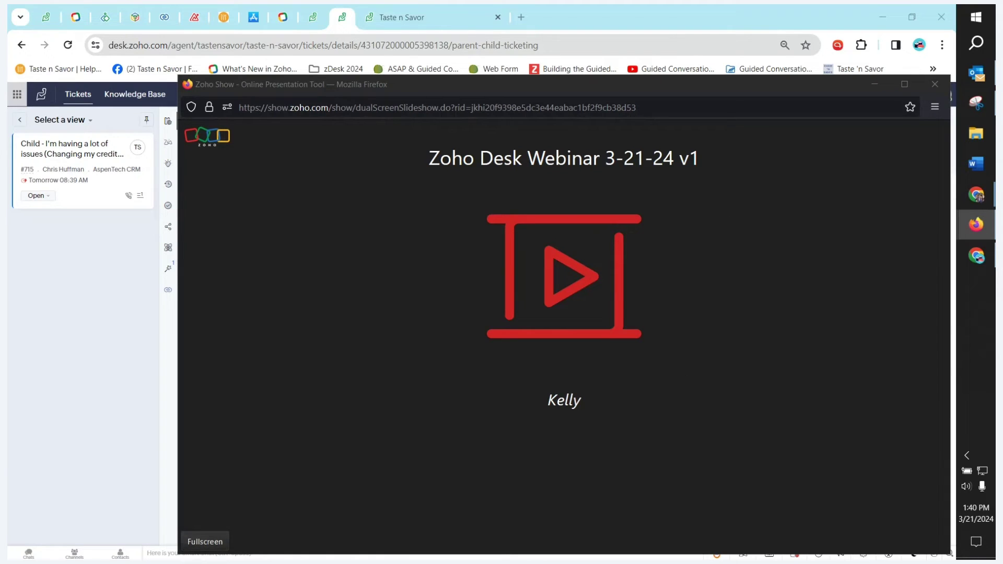
{"action": "left_click", "coordinate": [214, 545]}
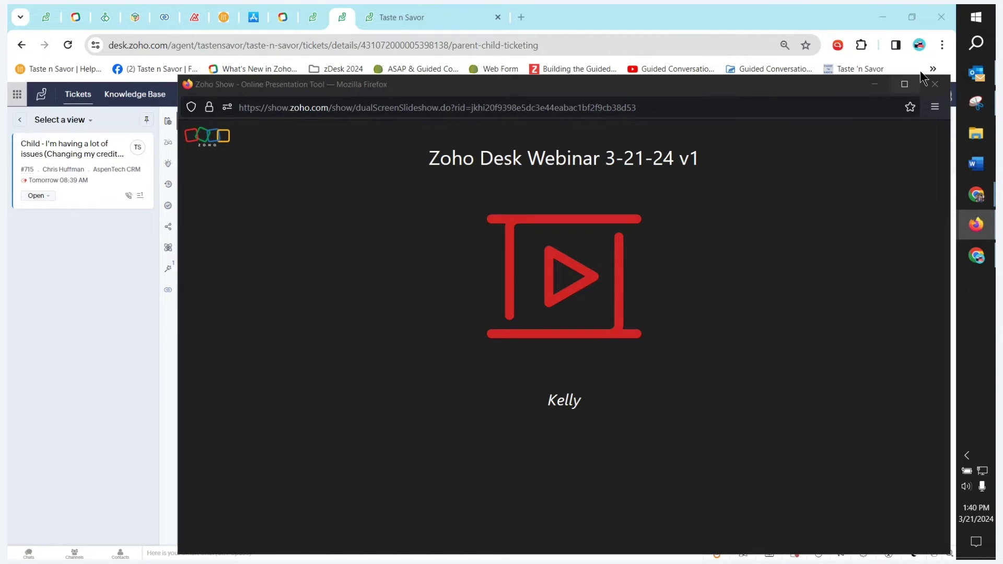
{"action": "left_click", "coordinate": [932, 88]}
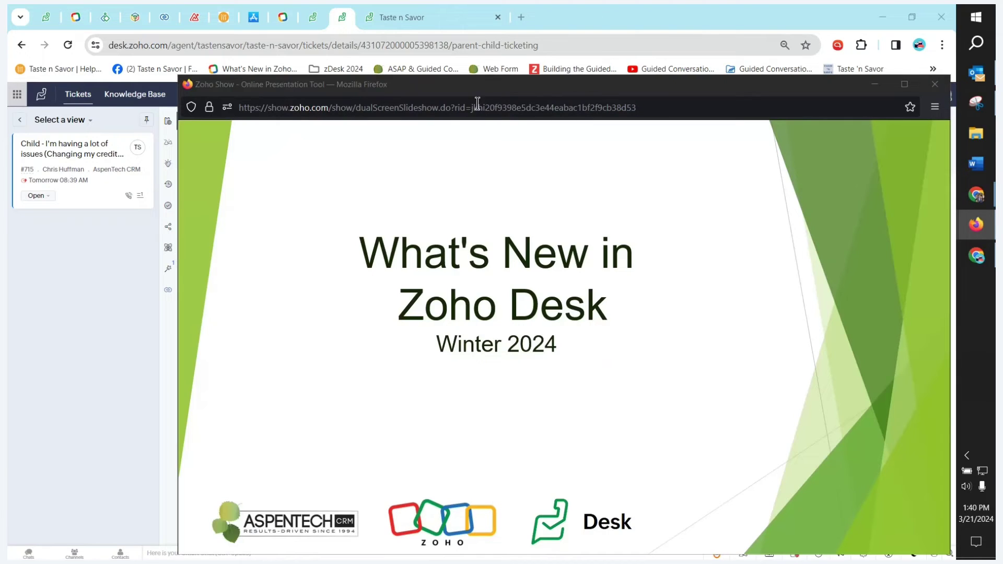
Step: Move the Zoho Show presentation window and display the "What's New in Zoho Desk" slideshow in fullscreen
{"action": "left_click_drag", "start_coordinate": [487, 94], "coordinate": [367, 40]}
{"action": "left_click", "coordinate": [81, 487]}
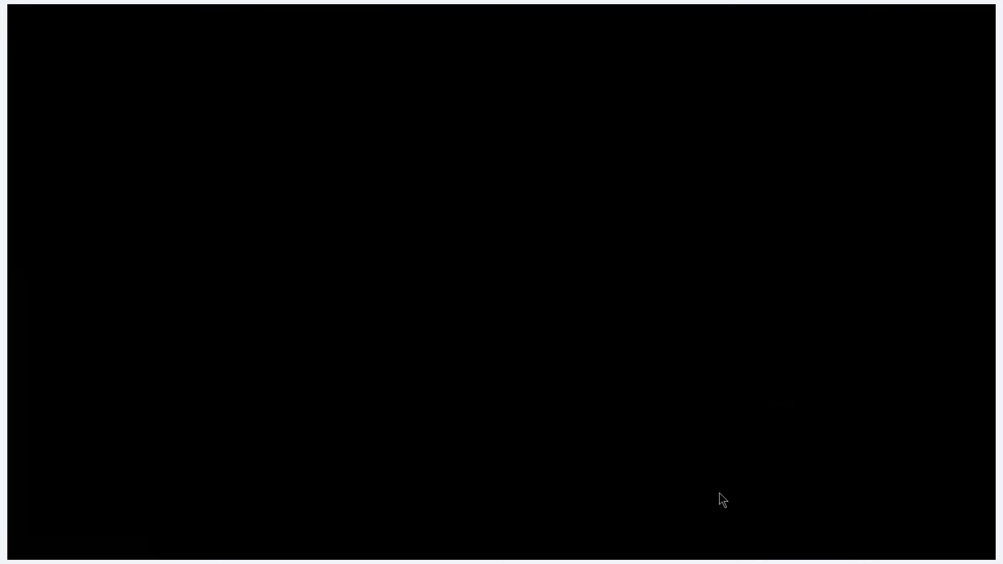
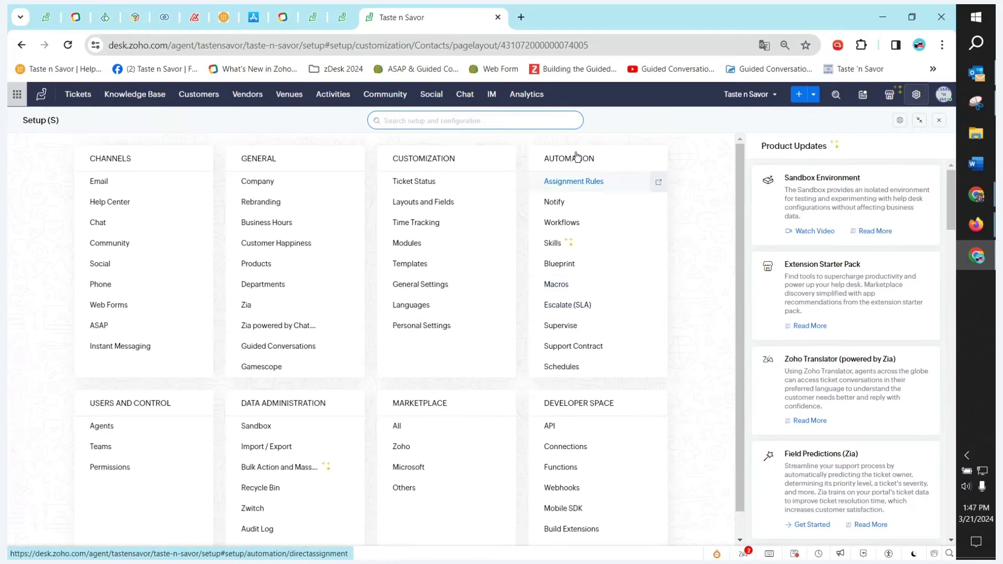
Step: View the "Desk - Direct Assignment Example" rule and the "Round Robin - Sequential Assignment" rule under the automation assignment rules
{"action": "left_click", "coordinate": [567, 185]}
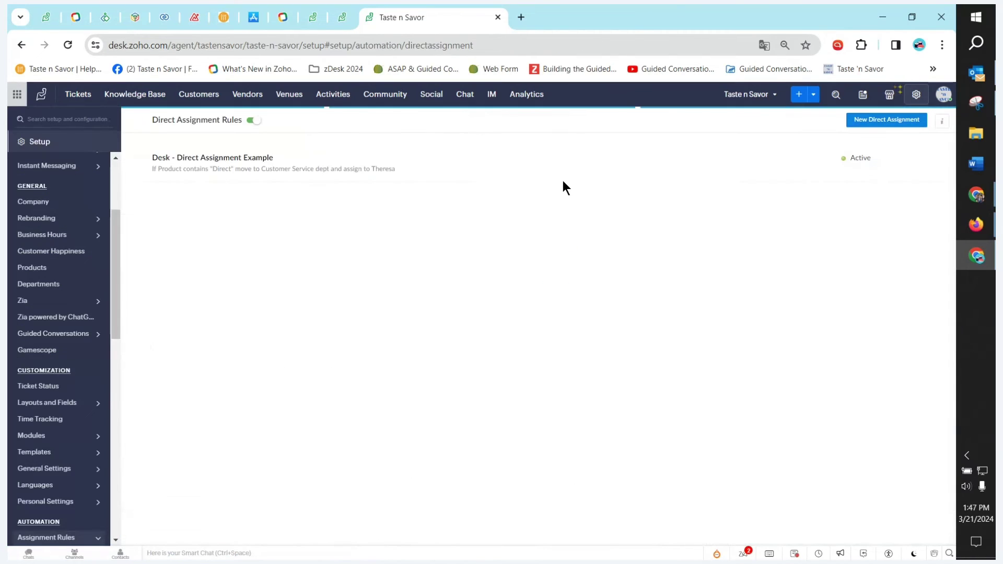
{"action": "left_click", "coordinate": [198, 162]}
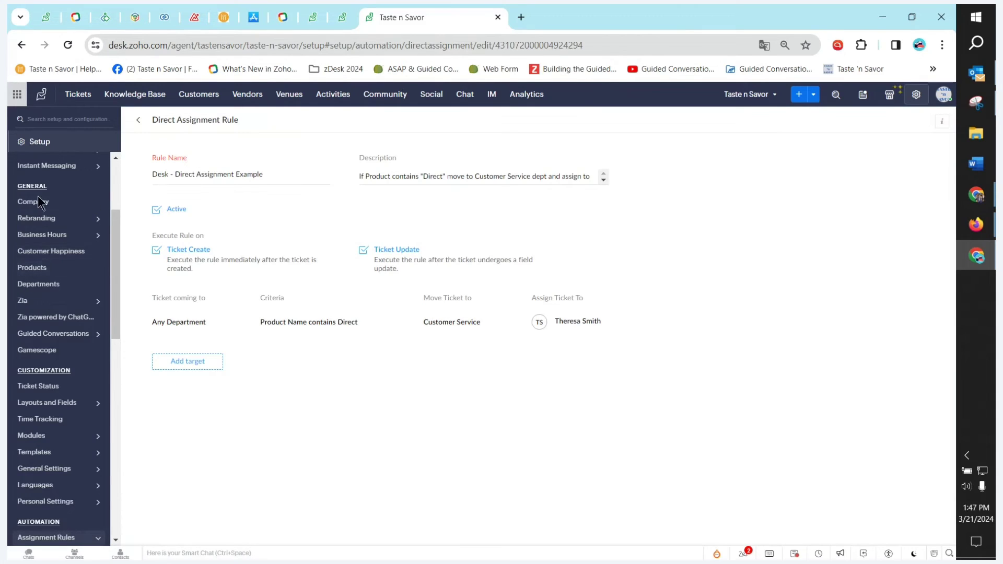
{"action": "scroll", "coordinate": [41, 384], "scroll_direction": "down", "scroll_amount": 1}
{"action": "scroll", "coordinate": [39, 377], "scroll_direction": "down", "scroll_amount": 1}
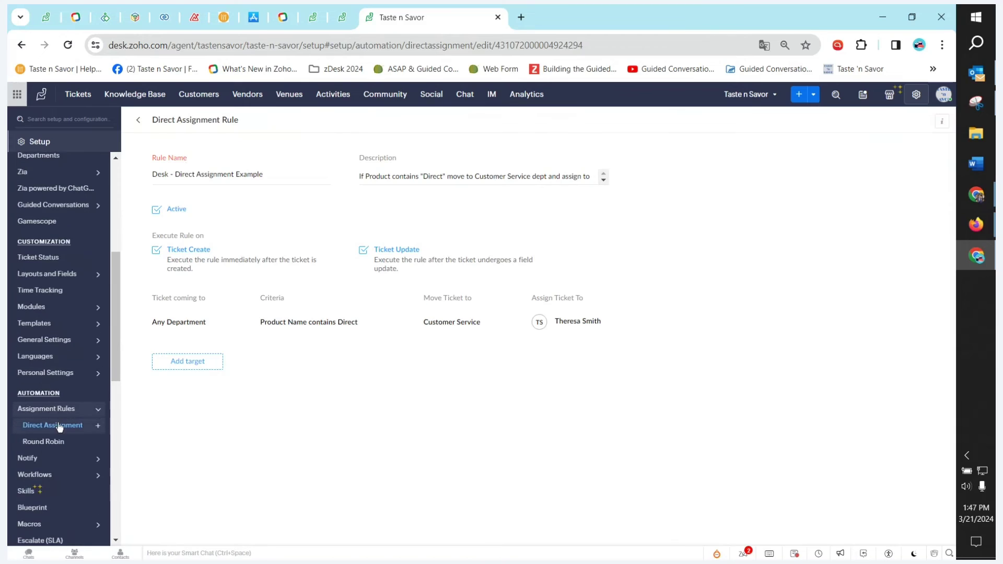
{"action": "scroll", "coordinate": [59, 374], "scroll_direction": "down", "scroll_amount": 1}
{"action": "left_click", "coordinate": [50, 380]}
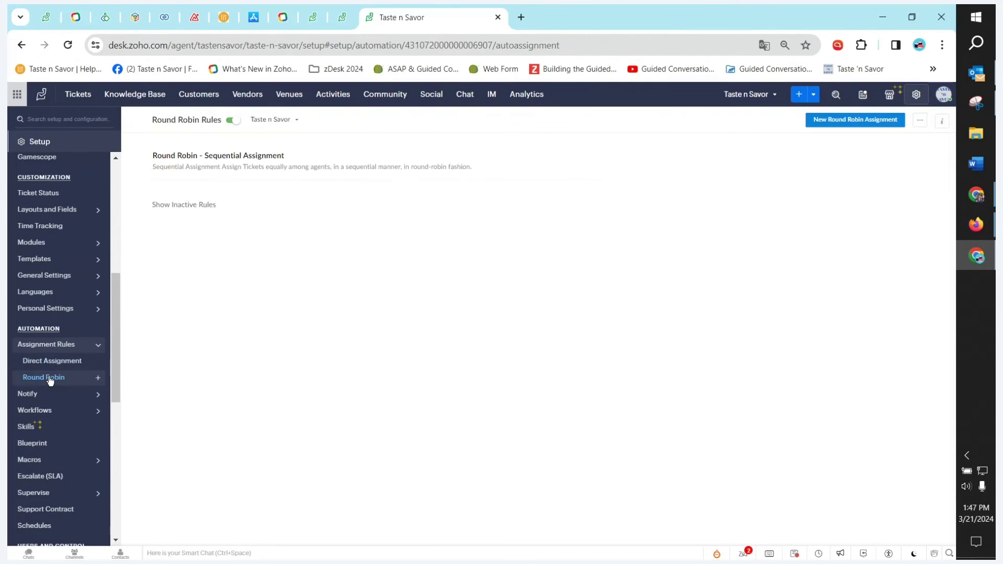
{"action": "left_click", "coordinate": [214, 157]}
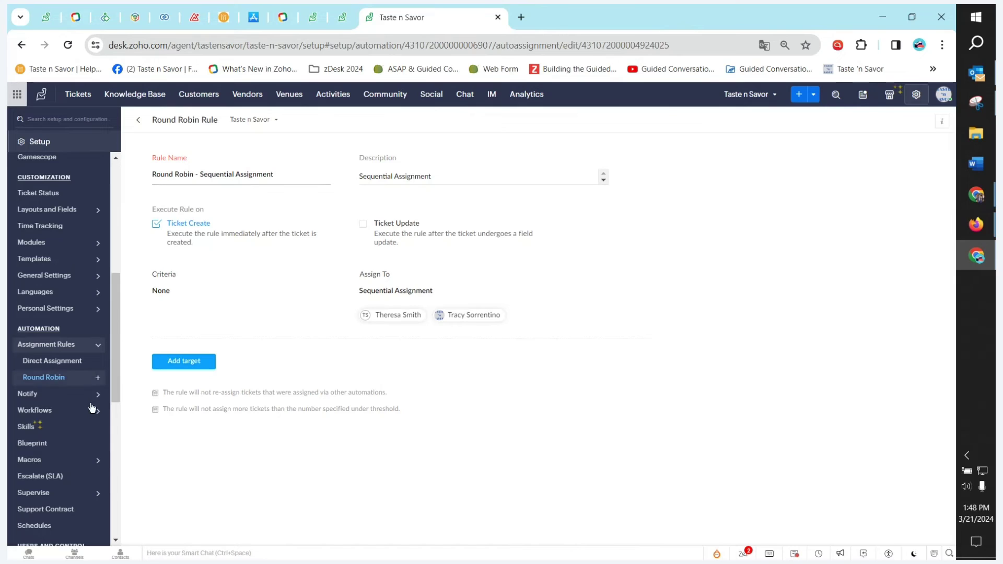
{"action": "mouse_move", "coordinate": [354, 293]}
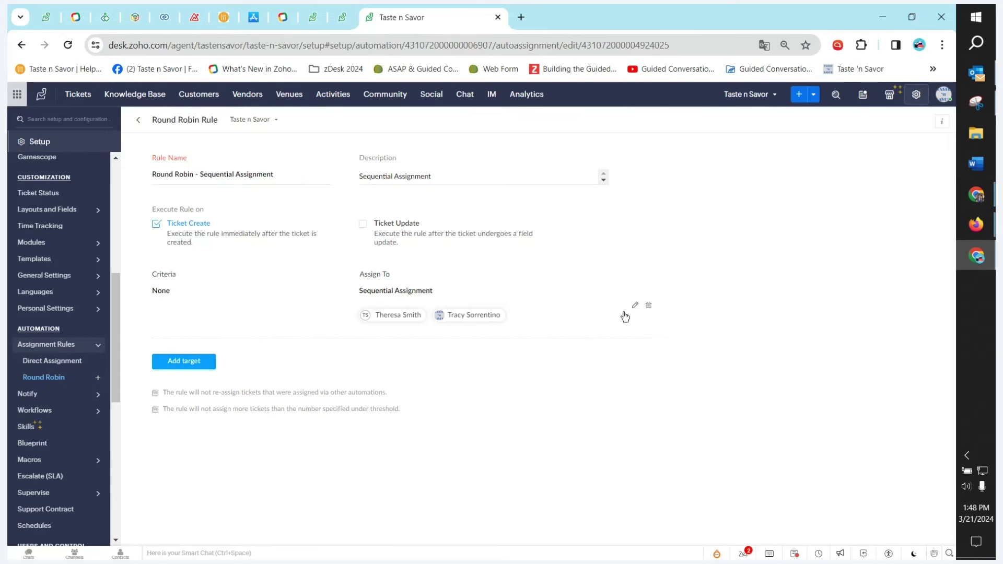
Step: Examine the Threshold Per Agent options in the round robin preferences, and show the inactive round robin rules
{"action": "left_click", "coordinate": [138, 122]}
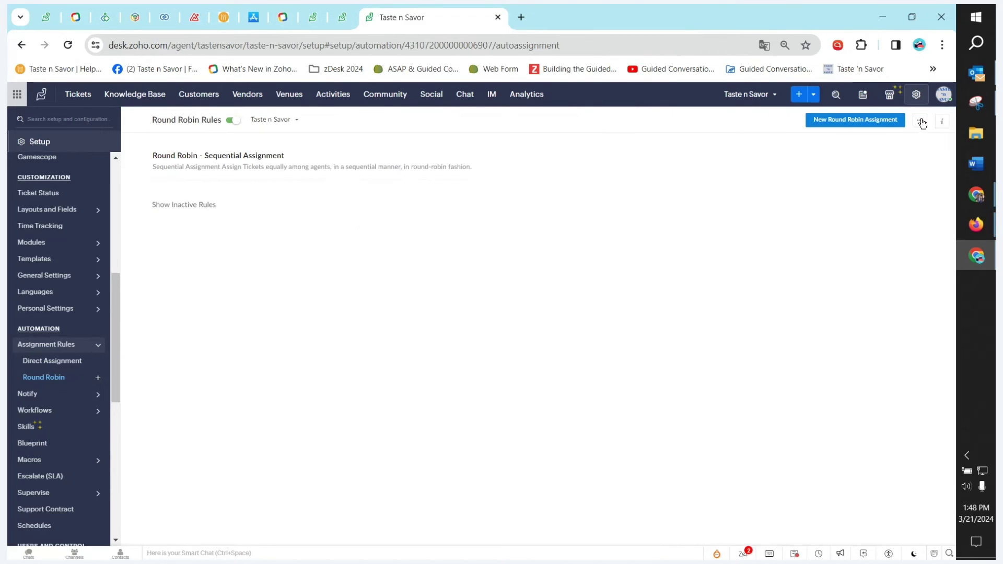
{"action": "left_click", "coordinate": [921, 121]}
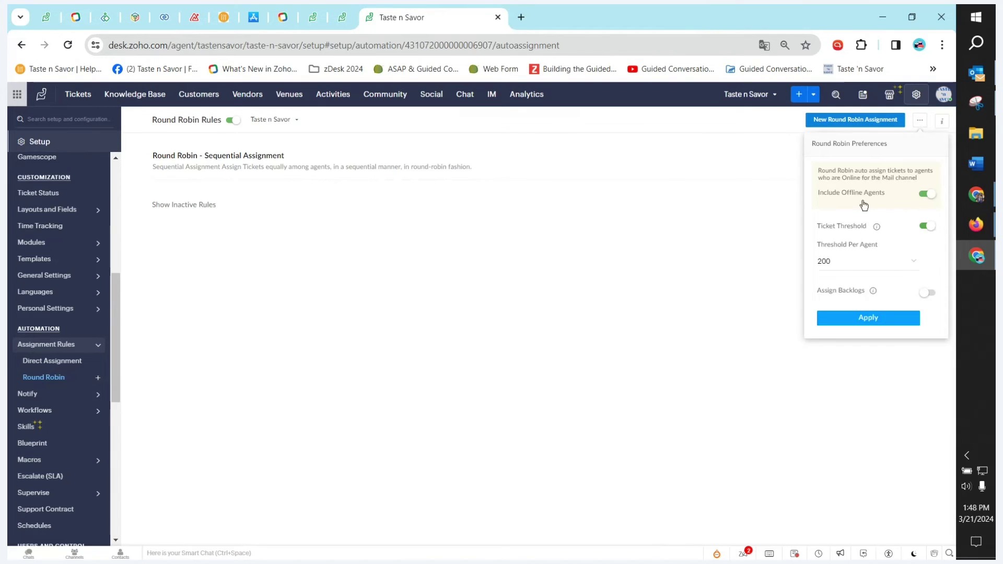
{"action": "left_click", "coordinate": [838, 262]}
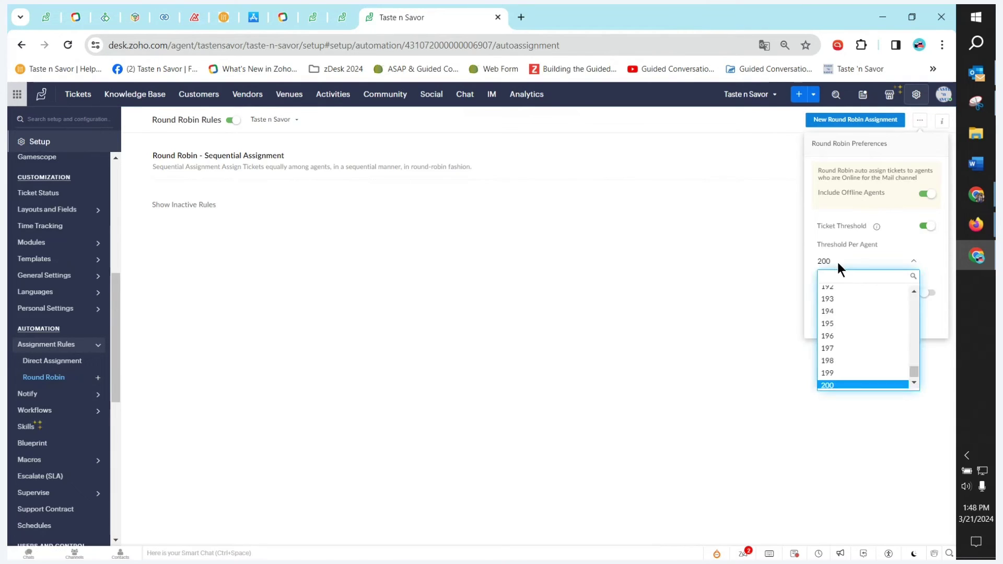
{"action": "scroll", "coordinate": [871, 329], "scroll_direction": "up", "scroll_amount": 9}
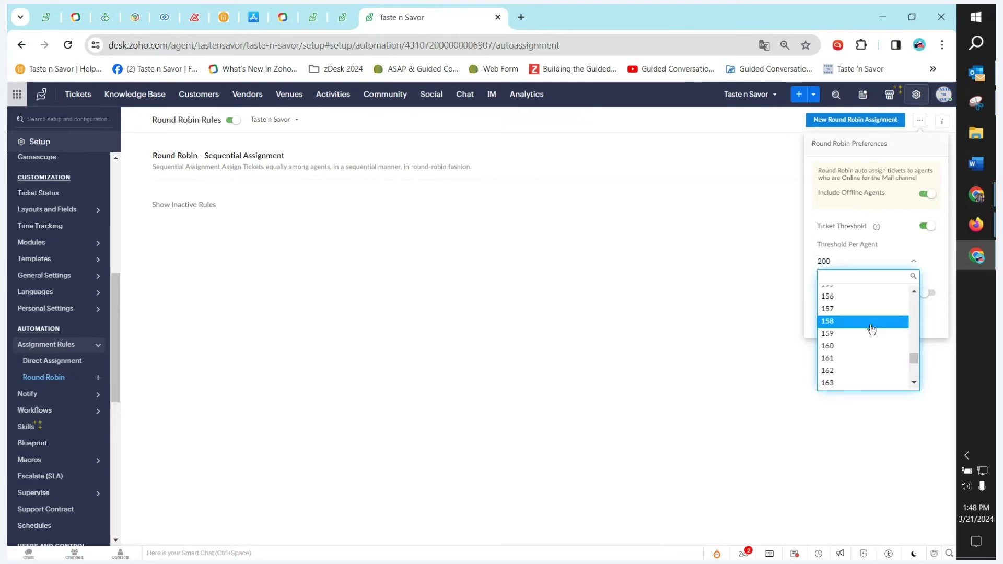
{"action": "scroll", "coordinate": [872, 329], "scroll_direction": "up", "scroll_amount": 20}
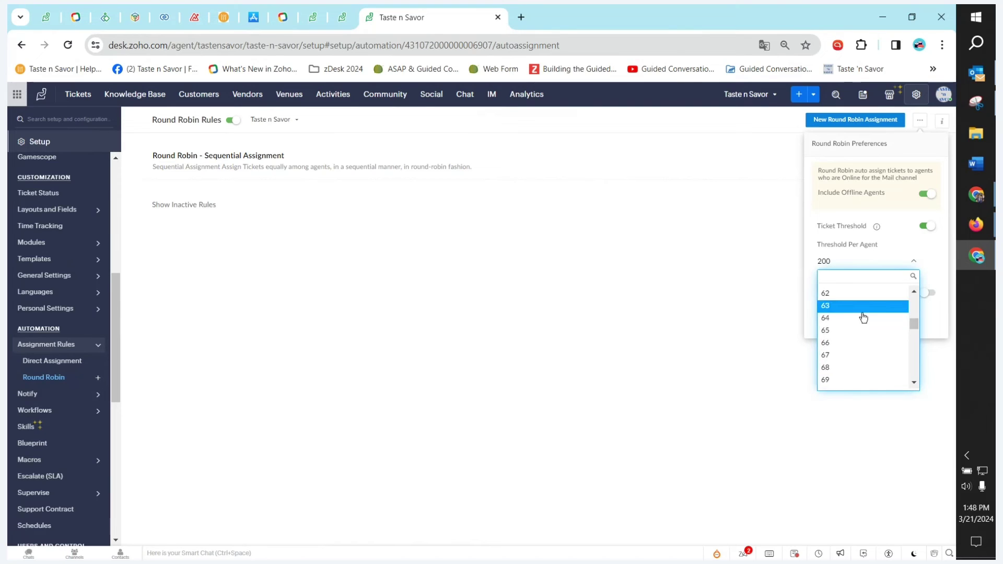
{"action": "scroll", "coordinate": [863, 318], "scroll_direction": "up", "scroll_amount": 15}
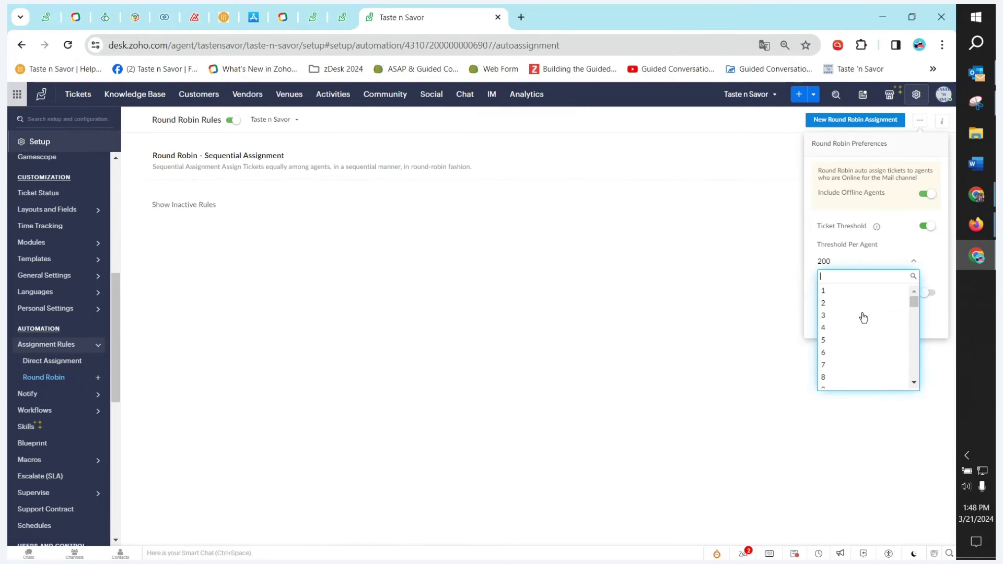
{"action": "scroll", "coordinate": [862, 319], "scroll_direction": "down", "scroll_amount": 4}
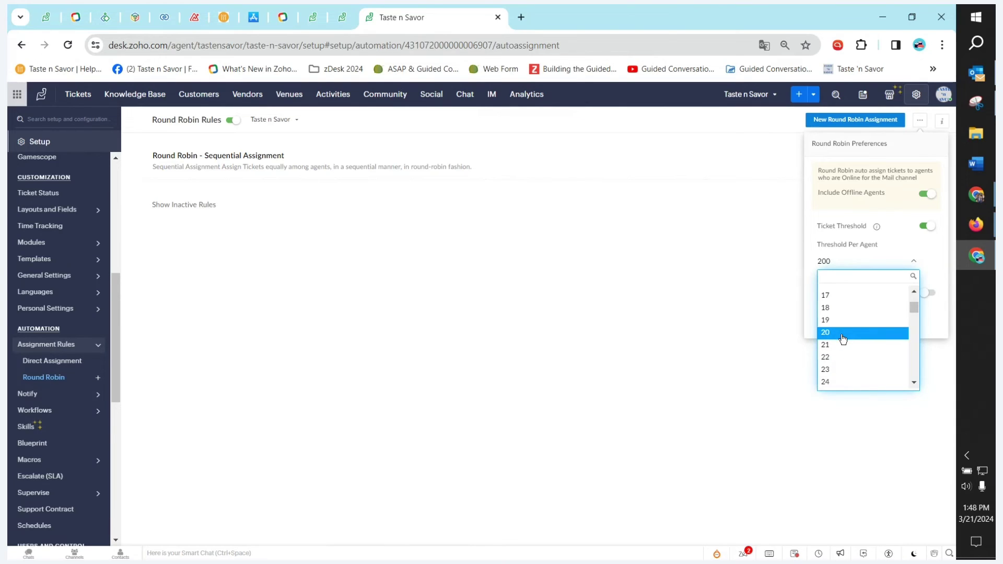
{"action": "left_click", "coordinate": [807, 327]}
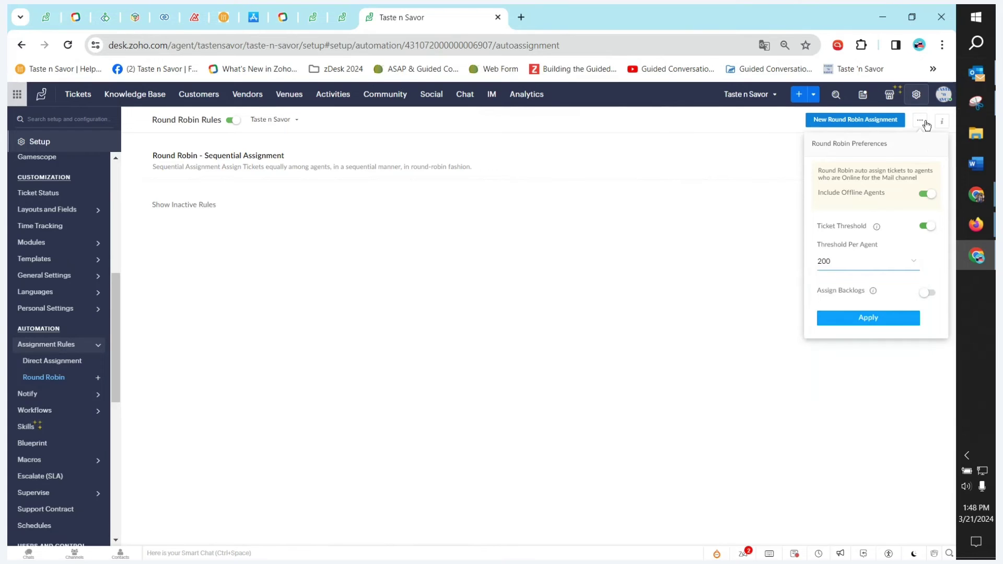
{"action": "left_click", "coordinate": [188, 208]}
{"action": "mouse_move", "coordinate": [148, 246]}
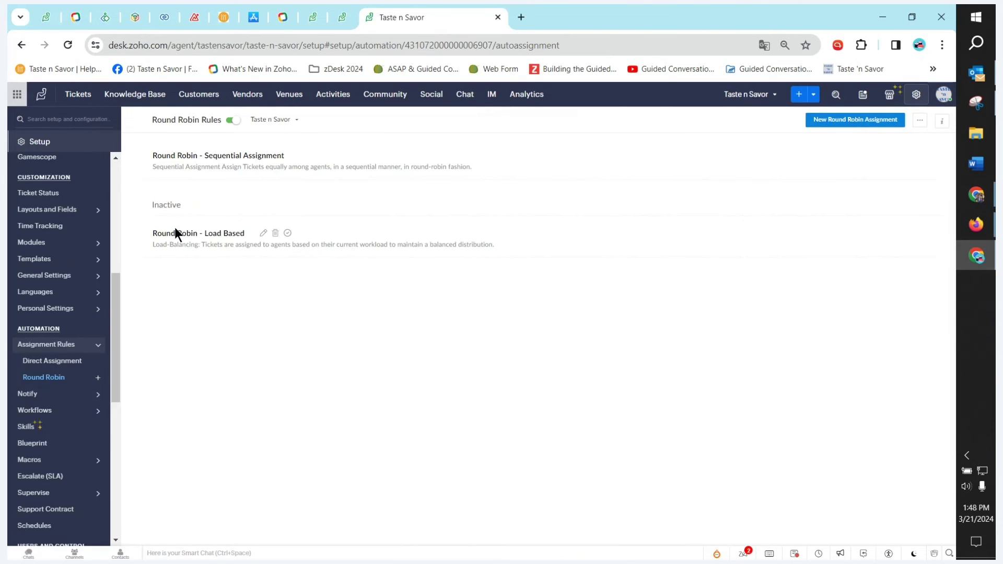
Step: Start a new round robin assignment rule with the rule name "Example"
{"action": "left_click", "coordinate": [832, 121]}
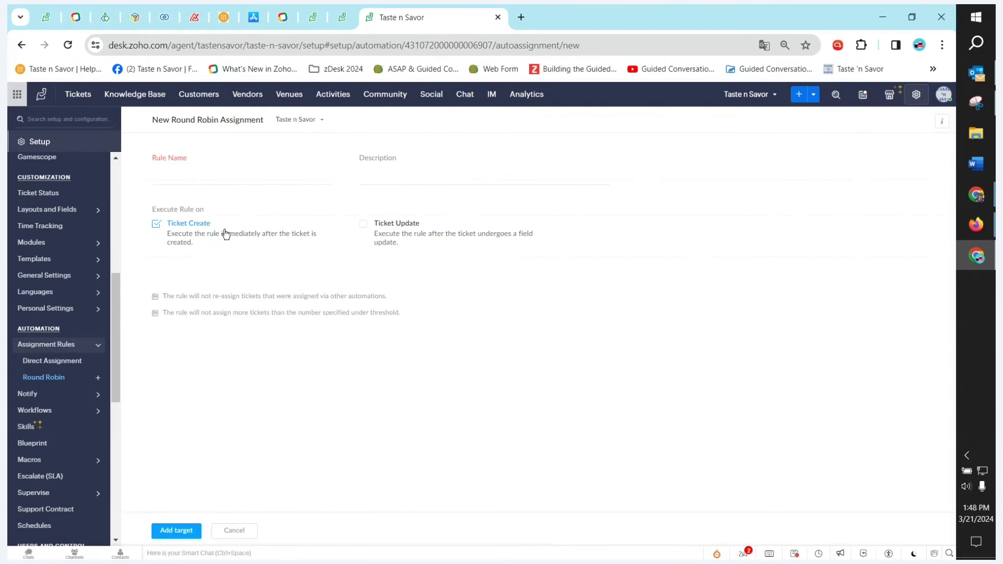
{"action": "left_click", "coordinate": [199, 178]}
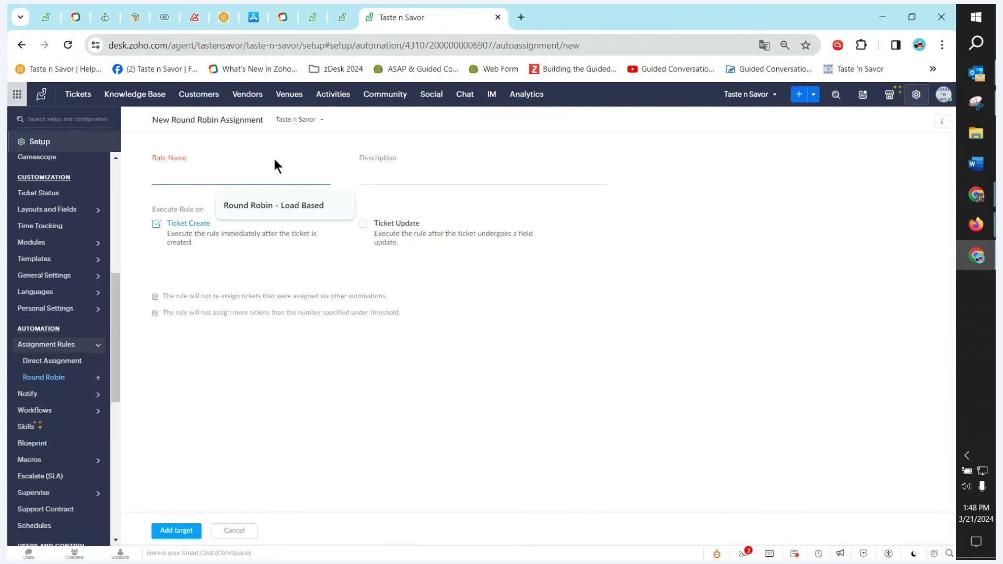
{"action": "type", "text": "Example"}
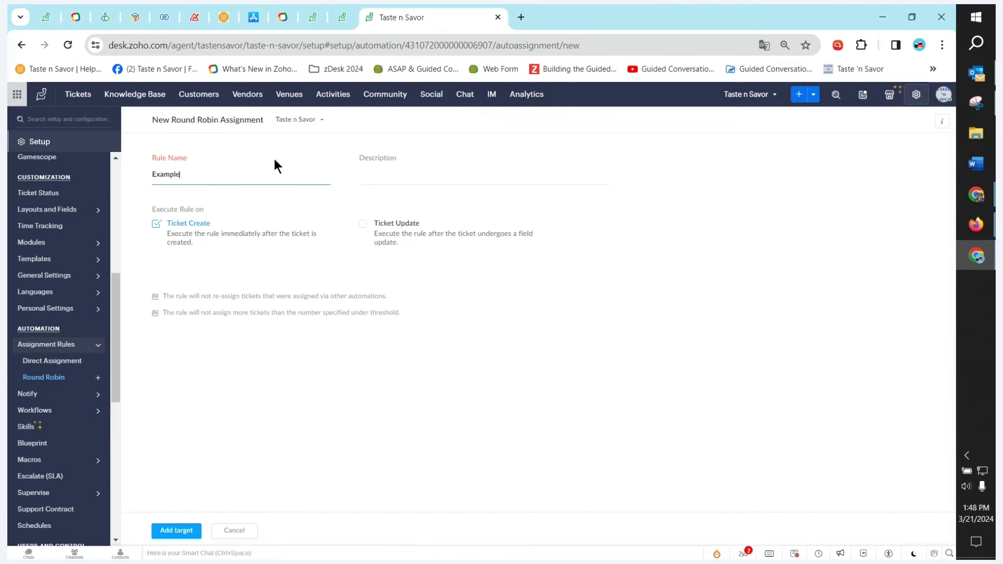
Step: Start a target for the rule, browse its criteria fields, select Sequential Assignment as the round robin type, and discard the target
{"action": "left_click", "coordinate": [189, 532]}
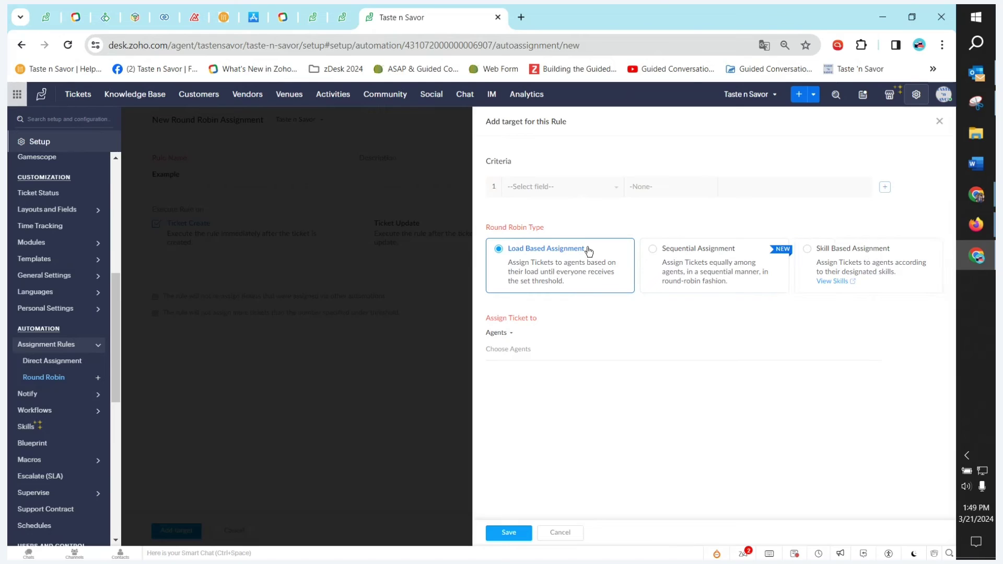
{"action": "left_click", "coordinate": [541, 189]}
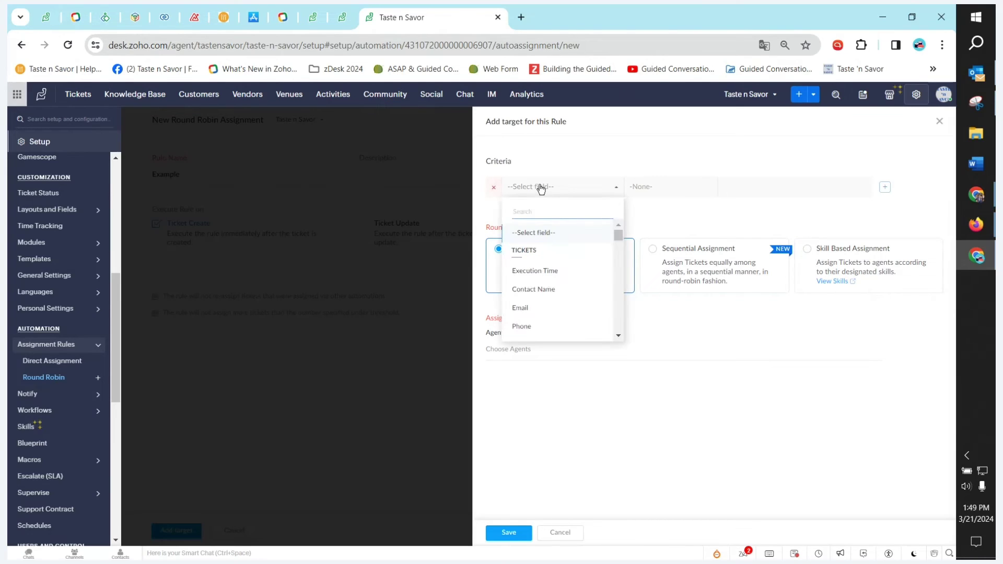
{"action": "left_click", "coordinate": [556, 370]}
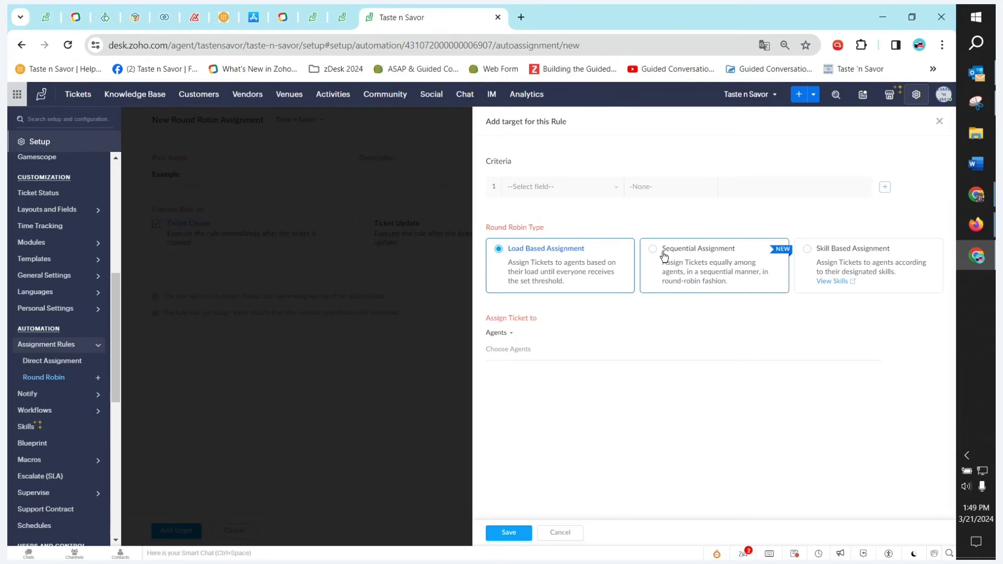
{"action": "left_click", "coordinate": [686, 256]}
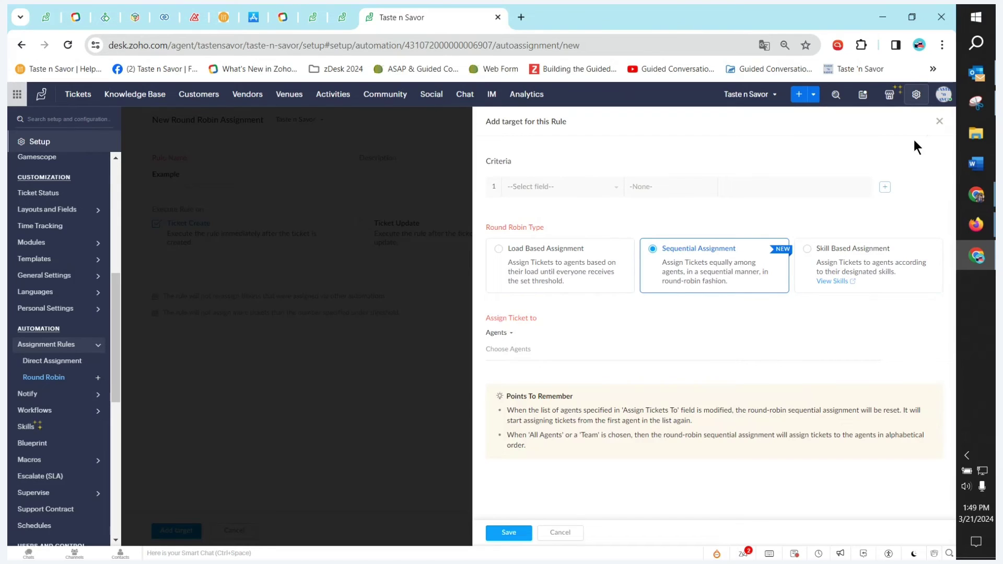
{"action": "left_click", "coordinate": [939, 122]}
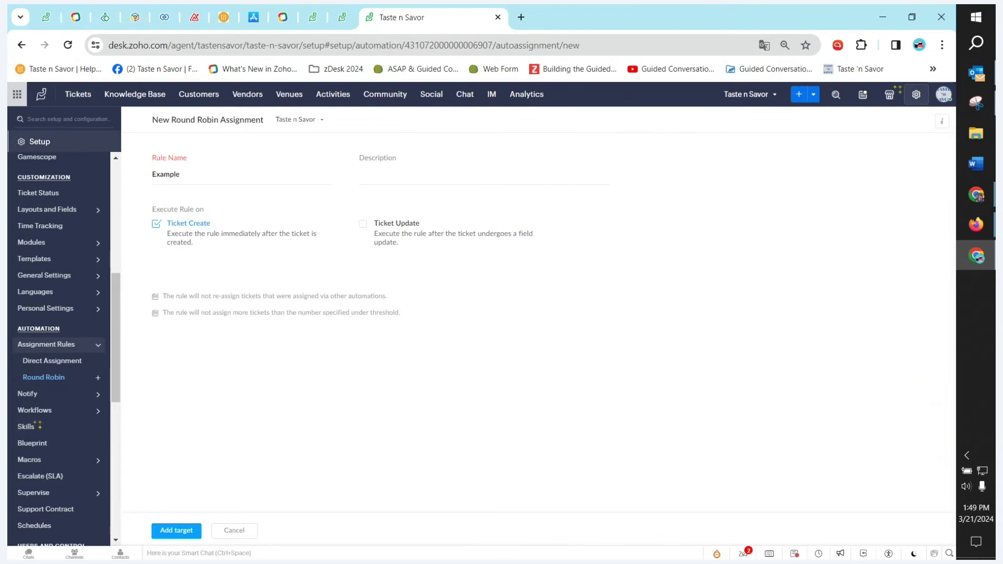
Step: Return to the parent-child ticket's browser tab and open the "Translate Ticket Conversations with Zoho Translate" ticket from the Ticket Translation view
{"action": "left_click", "coordinate": [976, 224]}
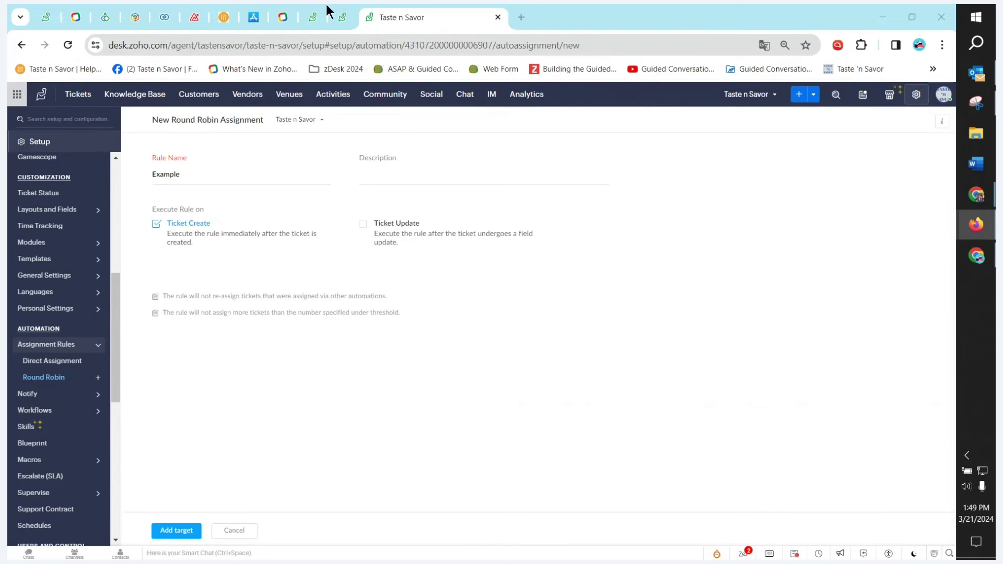
{"action": "left_click", "coordinate": [344, 15]}
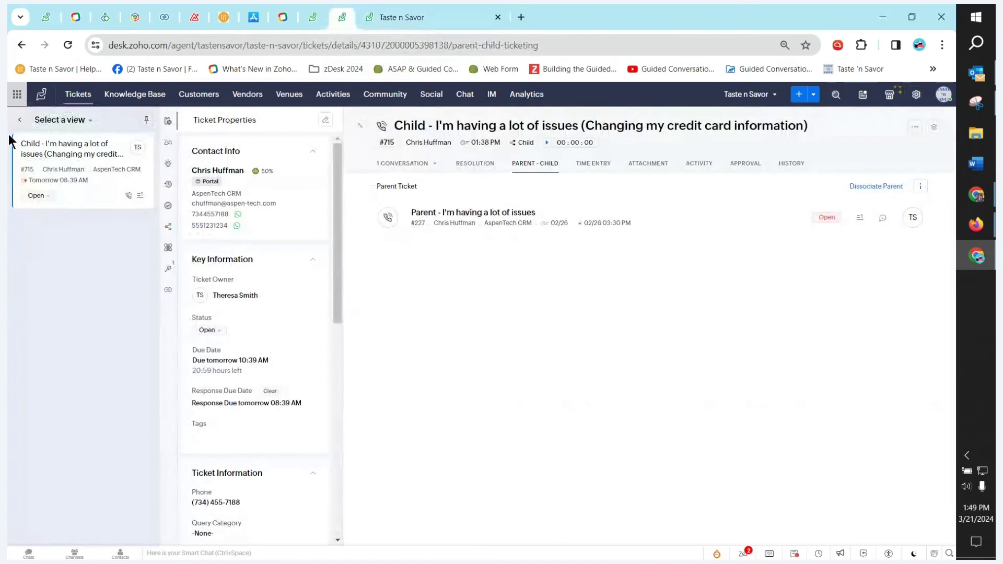
{"action": "left_click", "coordinate": [19, 122]}
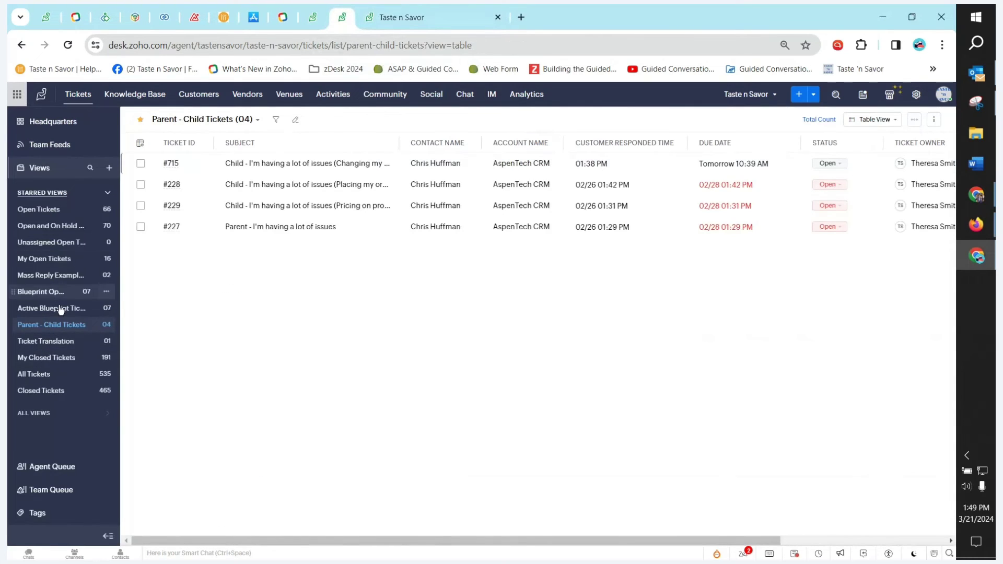
{"action": "left_click", "coordinate": [49, 345]}
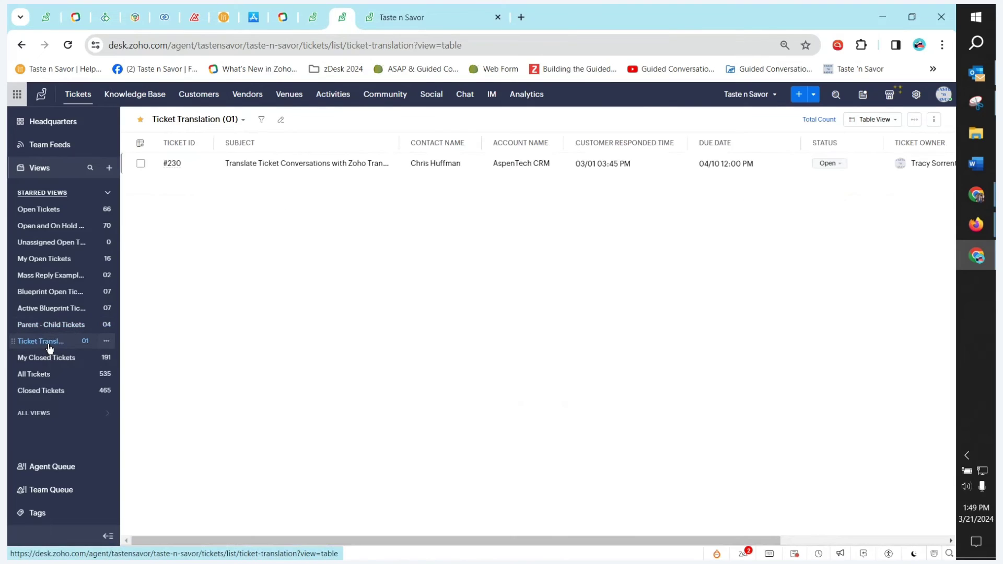
{"action": "left_click", "coordinate": [297, 164]}
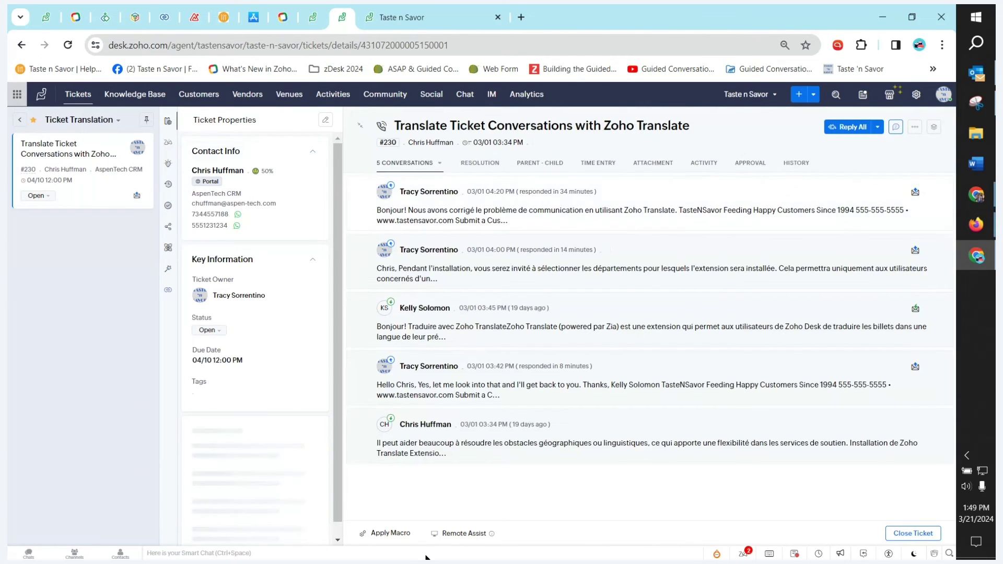
Step: Expand the most recent reply in the ticket conversation and look through the earlier messages
{"action": "left_click", "coordinate": [522, 214]}
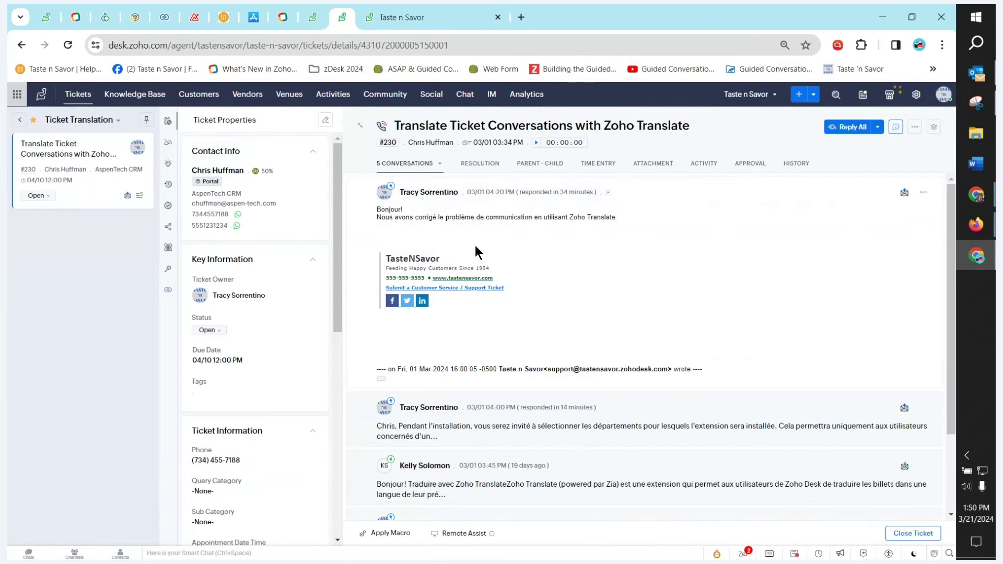
{"action": "scroll", "coordinate": [475, 245], "scroll_direction": "down", "scroll_amount": 1}
{"action": "scroll", "coordinate": [472, 233], "scroll_direction": "up", "scroll_amount": 1}
{"action": "scroll", "coordinate": [553, 320], "scroll_direction": "down", "scroll_amount": 2}
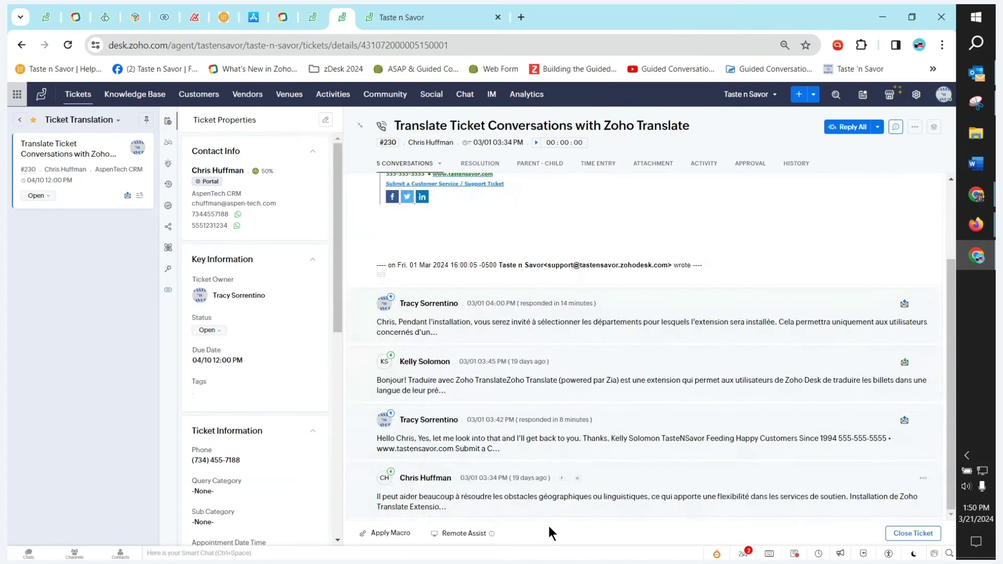
Step: Expand the customer's original French message in the conversation and open it in Zoho Translate
{"action": "left_click", "coordinate": [563, 517]}
{"action": "scroll", "coordinate": [599, 431], "scroll_direction": "down", "scroll_amount": 1}
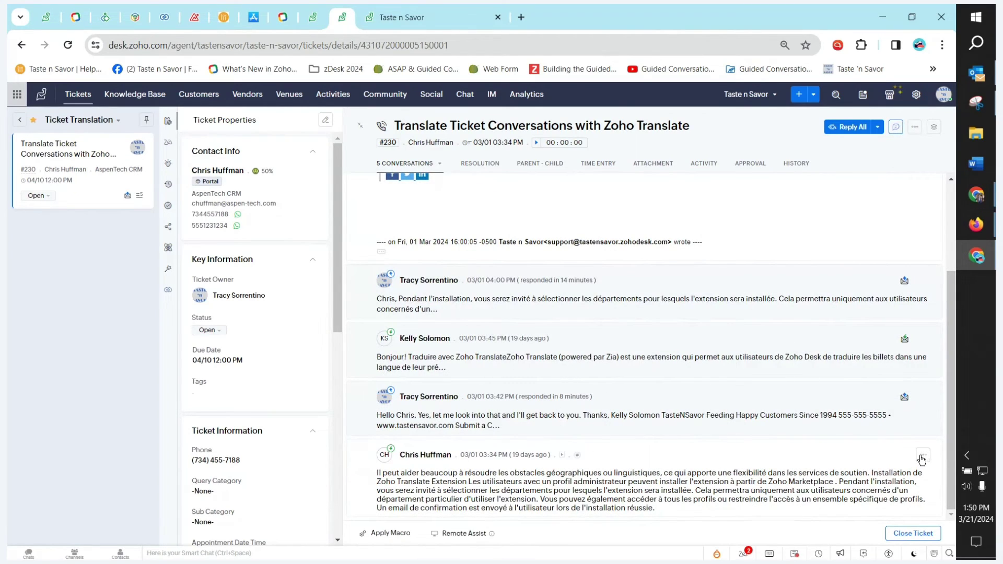
{"action": "left_click", "coordinate": [922, 458]}
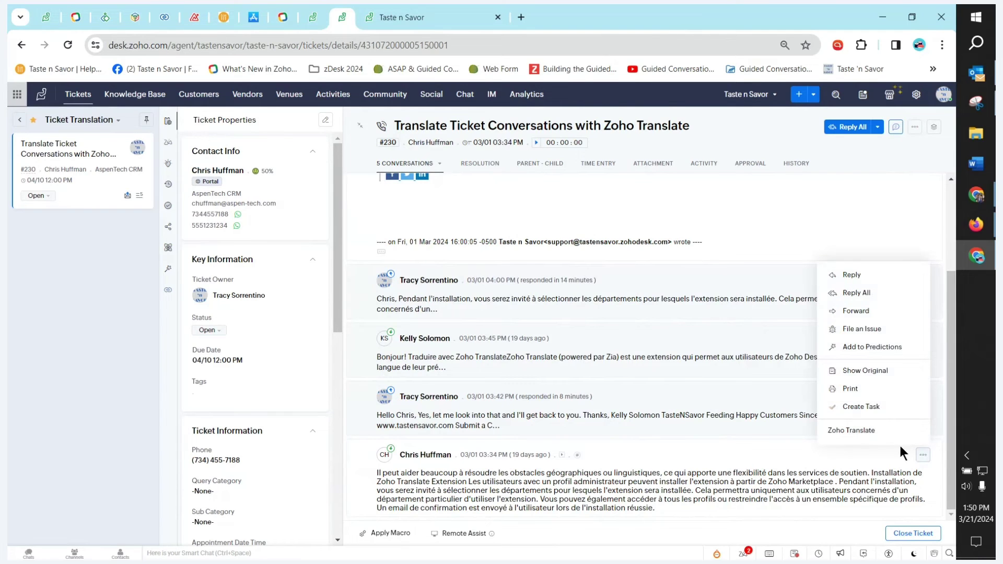
{"action": "left_click", "coordinate": [860, 431]}
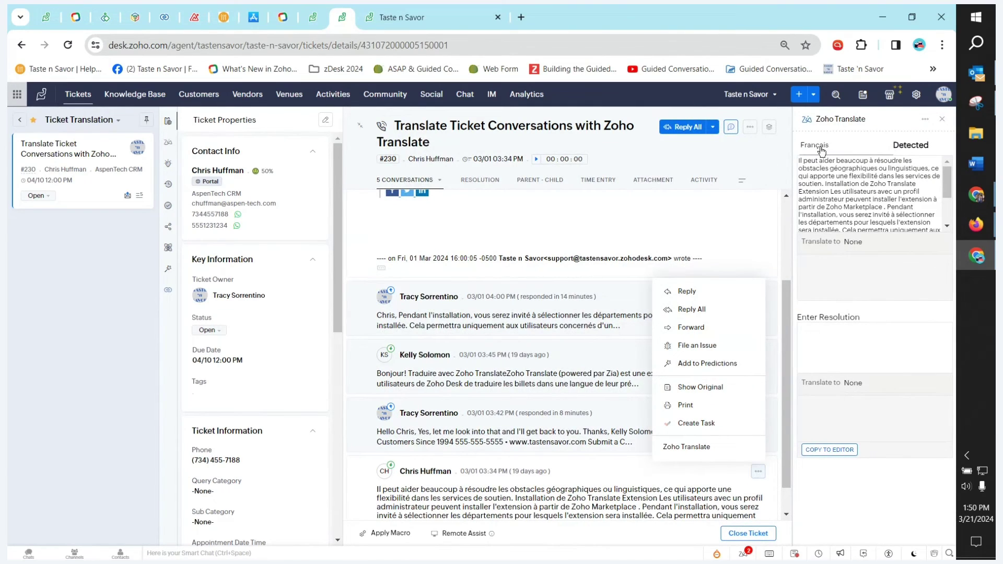
Step: Translate the detected French message into English in Zoho Translate
{"action": "left_click", "coordinate": [854, 246]}
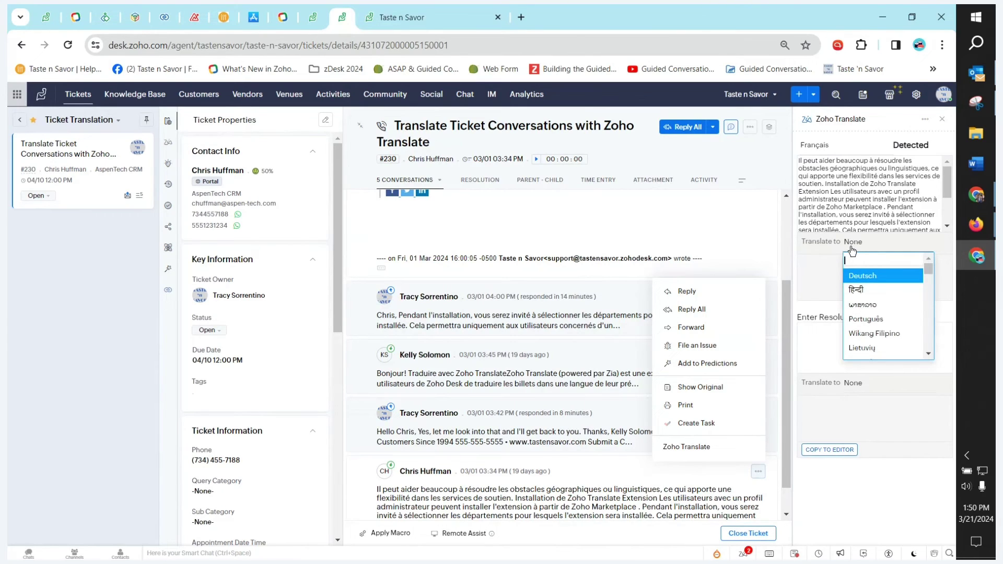
{"action": "type", "text": "eng"}
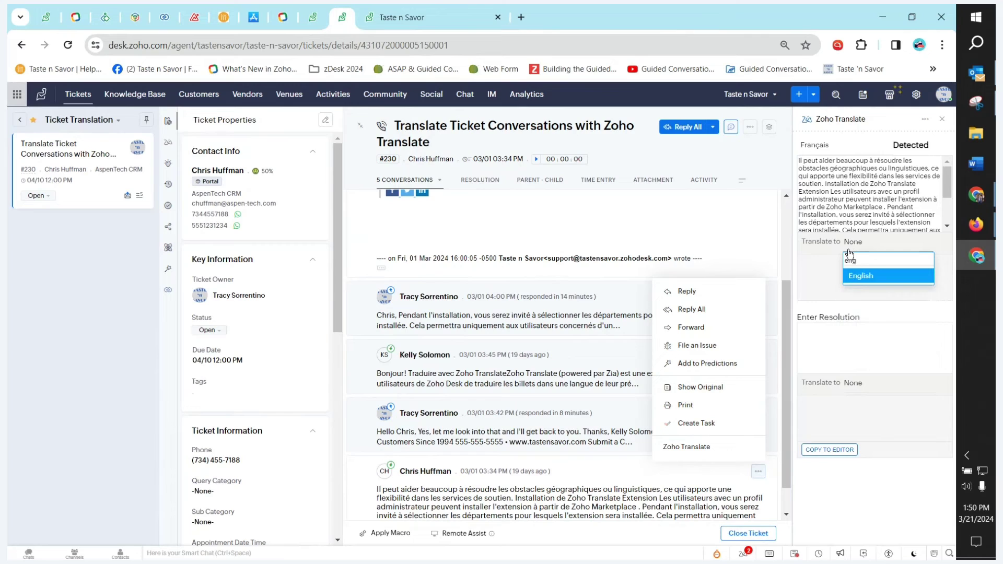
{"action": "left_click", "coordinate": [855, 275]}
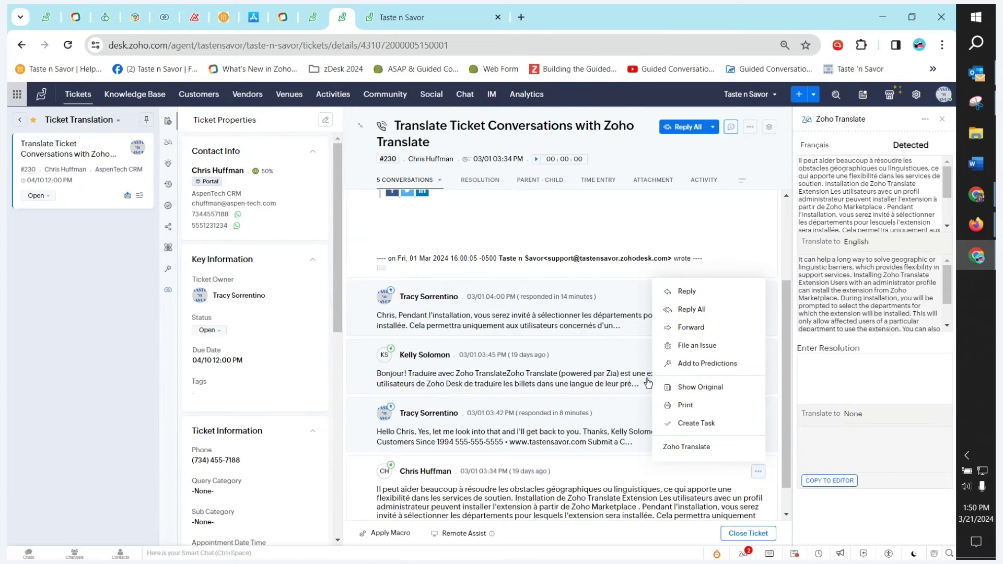
Step: Enter the resolution "Hello, This is how you do x. Thanks" in Zoho Translate and translate it into Français
{"action": "left_click", "coordinate": [835, 368]}
{"action": "type", "text": "This is how you do x."}
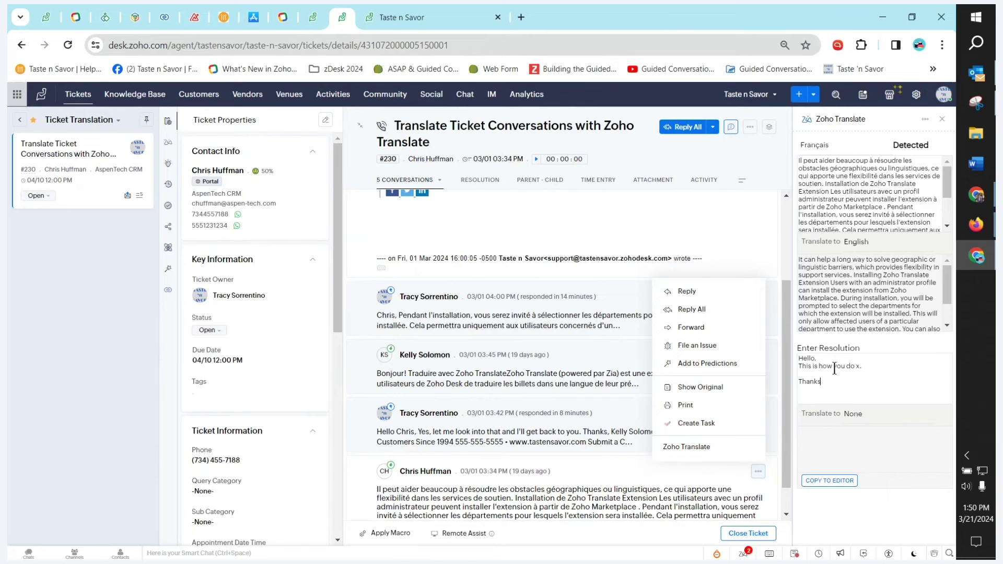
{"action": "left_click", "coordinate": [848, 415]}
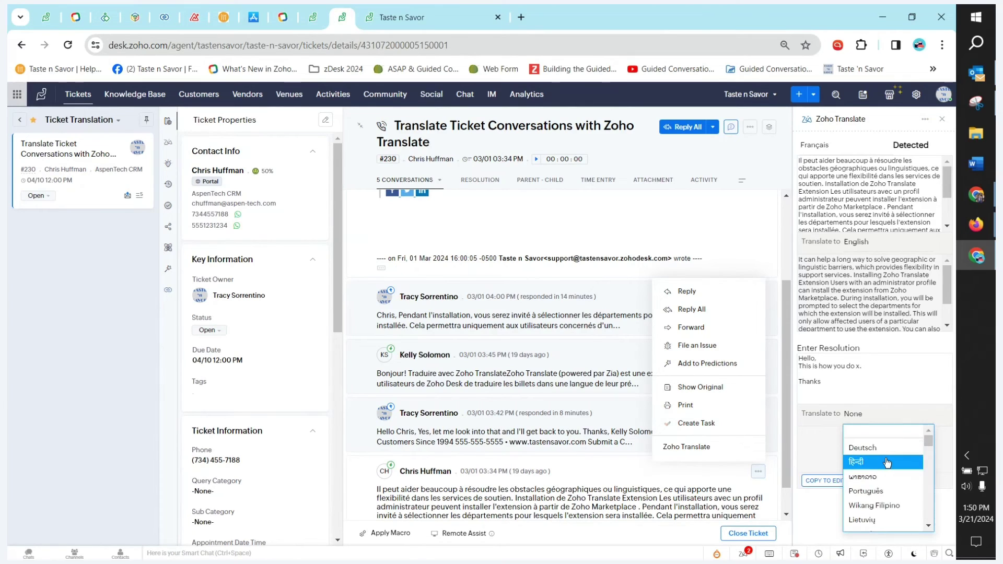
{"action": "type", "text": "e"}
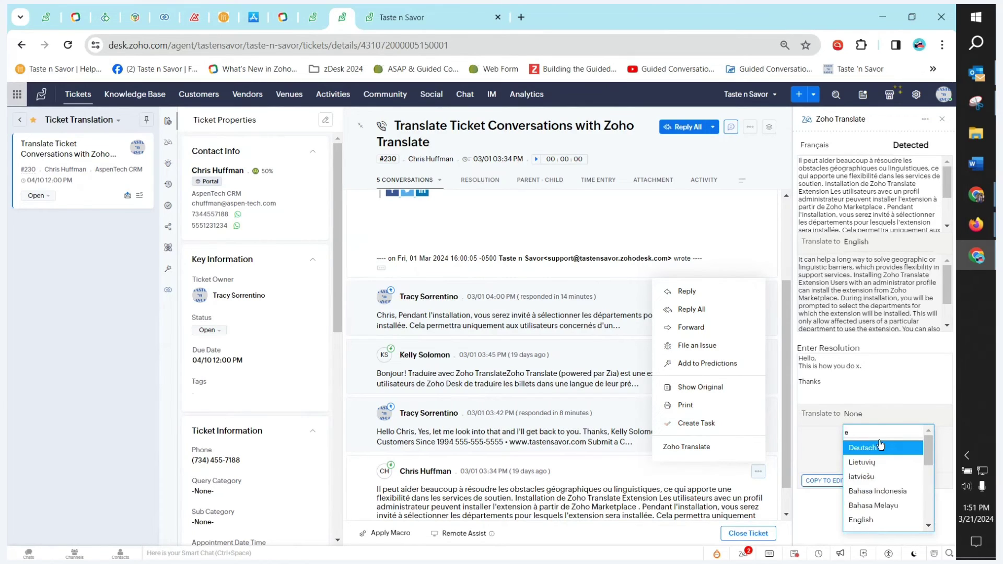
{"action": "key", "text": "BackSpace"}
{"action": "type", "text": "fr"}
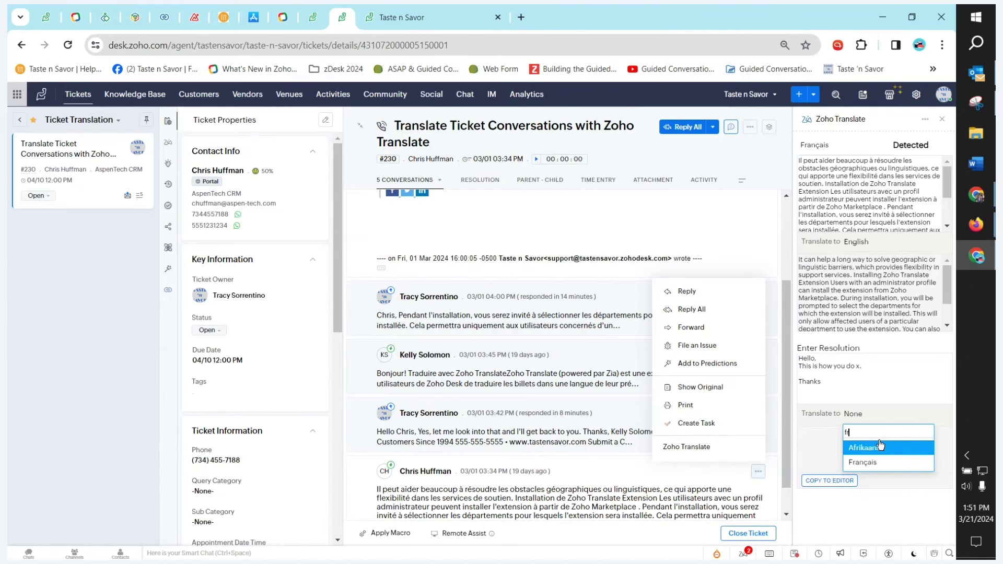
{"action": "left_click", "coordinate": [860, 464]}
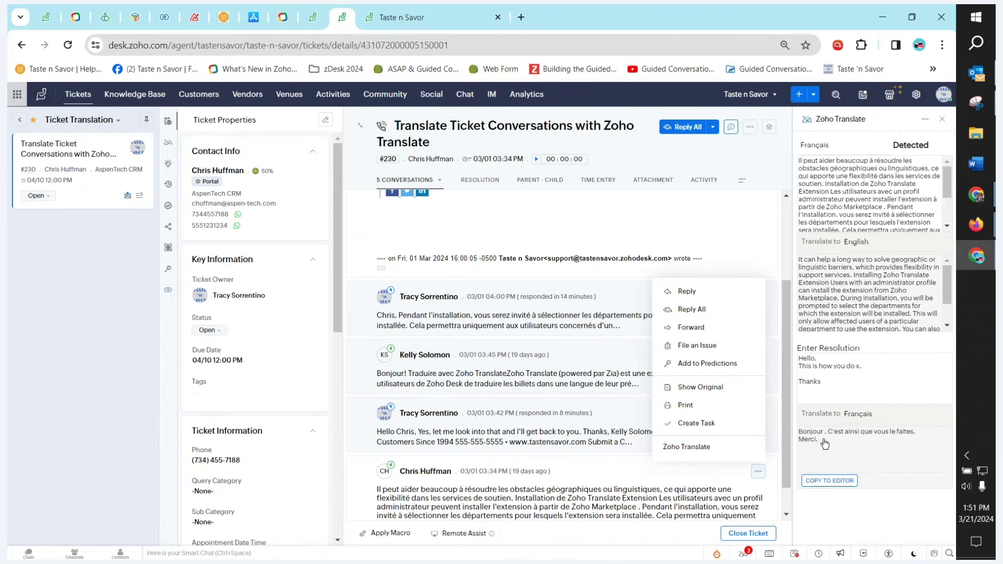
Step: Copy the French translation, append it below the existing text of the ticket's resolution, and save the resolution
{"action": "left_click_drag", "start_coordinate": [825, 443], "coordinate": [805, 435]}
{"action": "key", "text": "ctrl+c"}
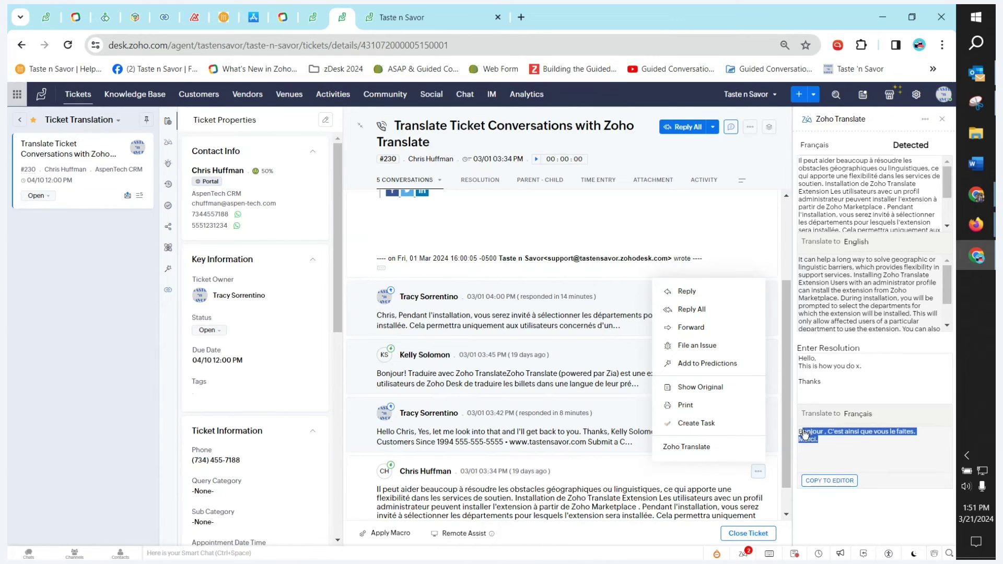
{"action": "left_click", "coordinate": [477, 182]}
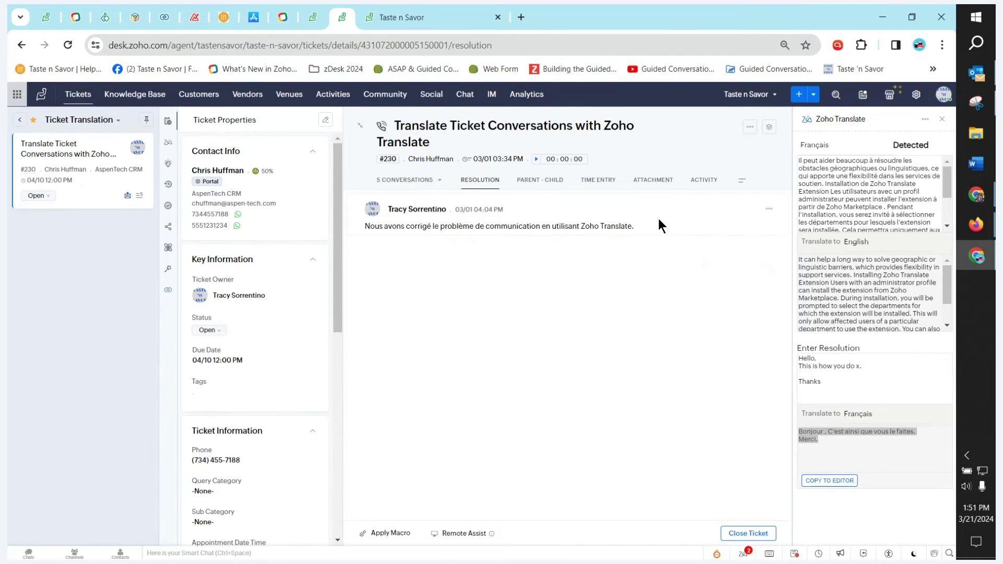
{"action": "left_click", "coordinate": [768, 212]}
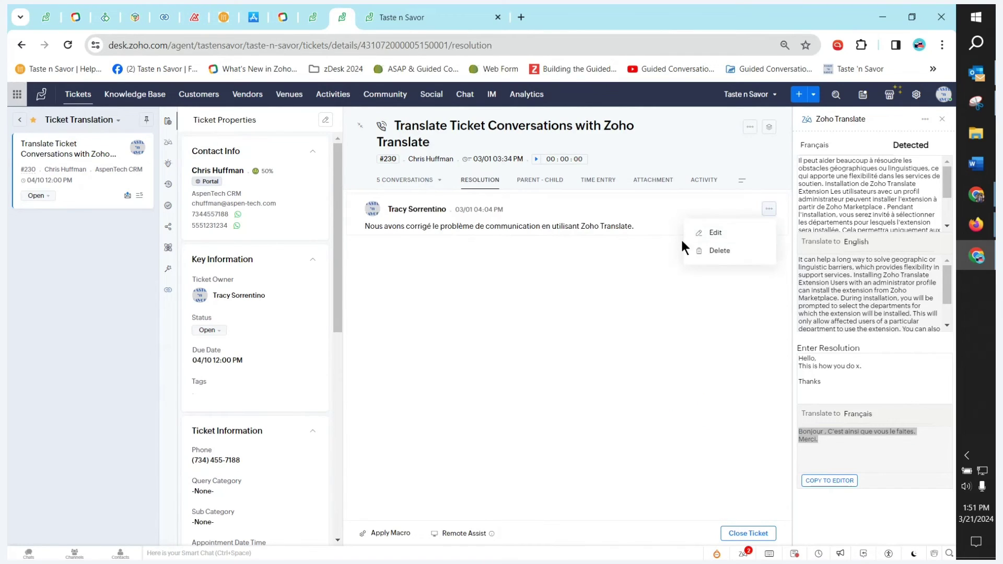
{"action": "left_click", "coordinate": [728, 234]}
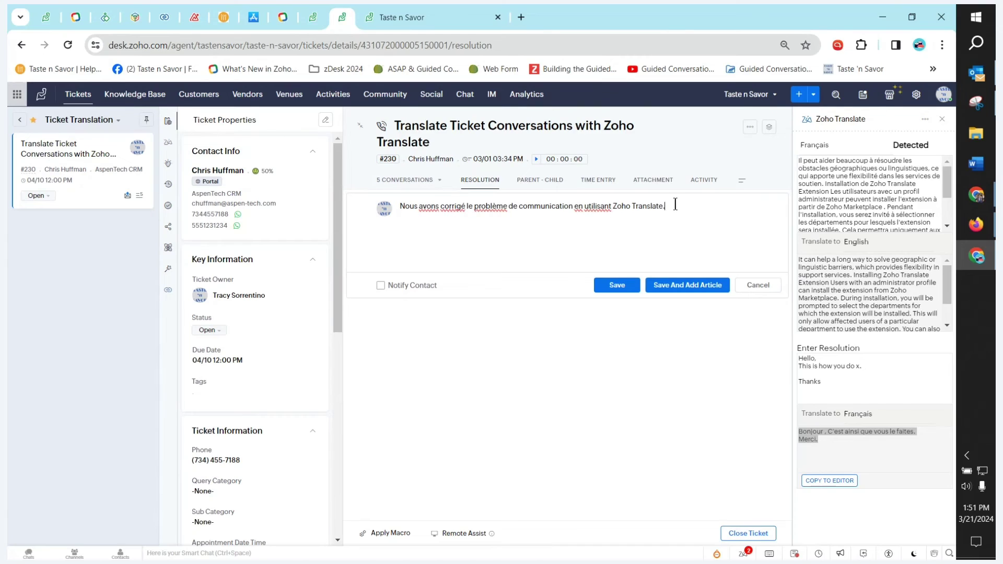
{"action": "key", "text": "ctrl+v"}
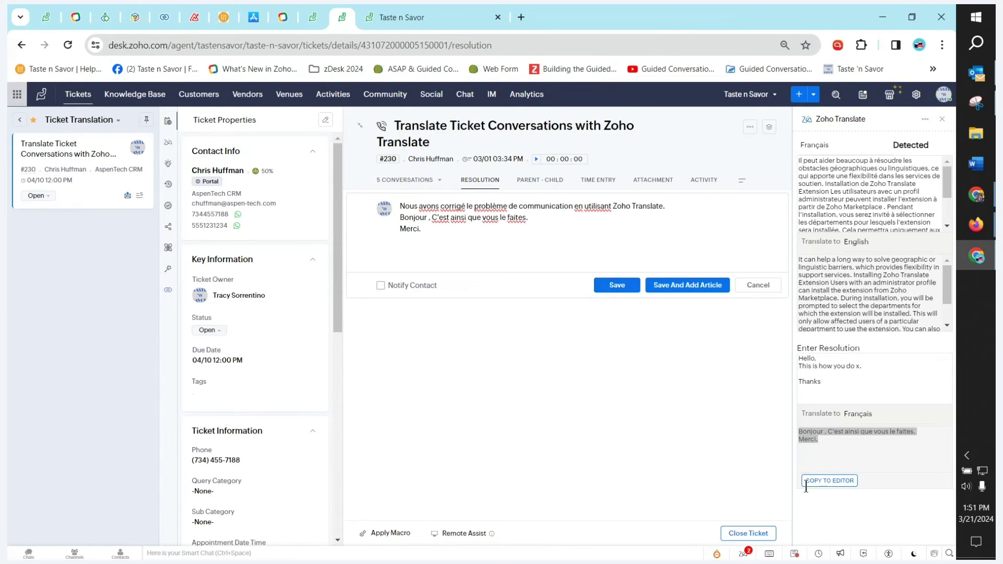
{"action": "left_click", "coordinate": [618, 285]}
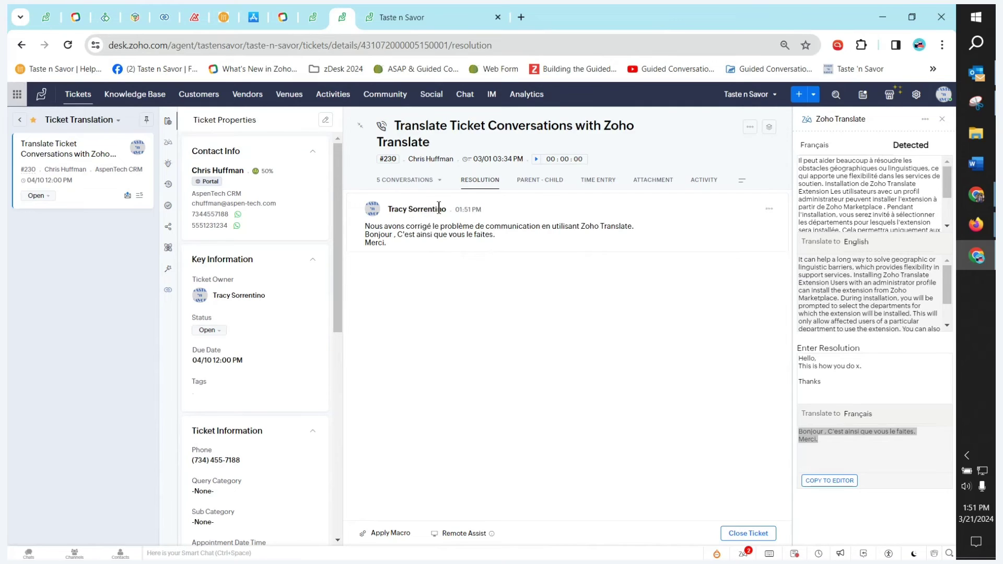
Step: Return to the ticket's conversations and copy the French translation from Zoho Translate into a new reply
{"action": "left_click", "coordinate": [404, 179]}
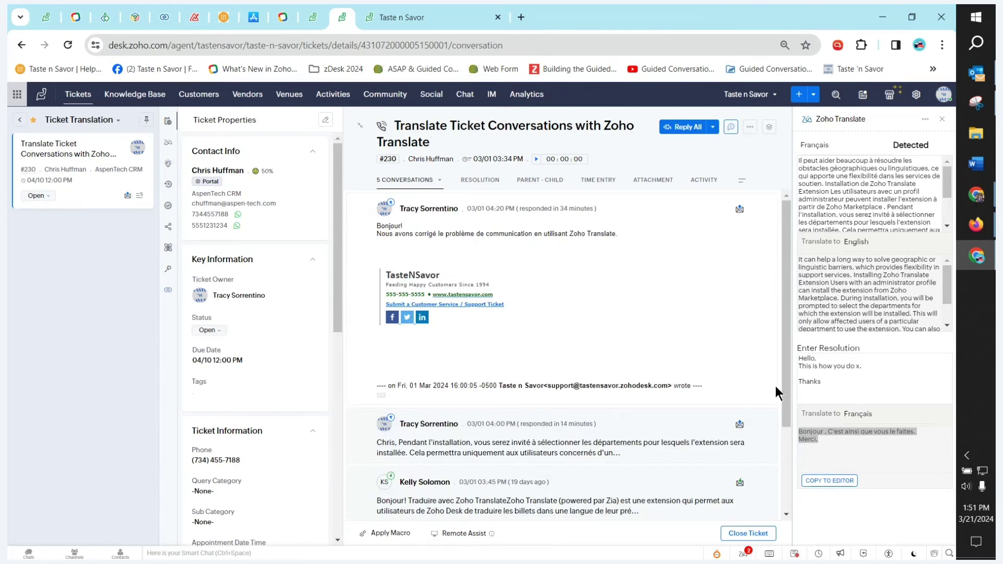
{"action": "left_click", "coordinate": [841, 480]}
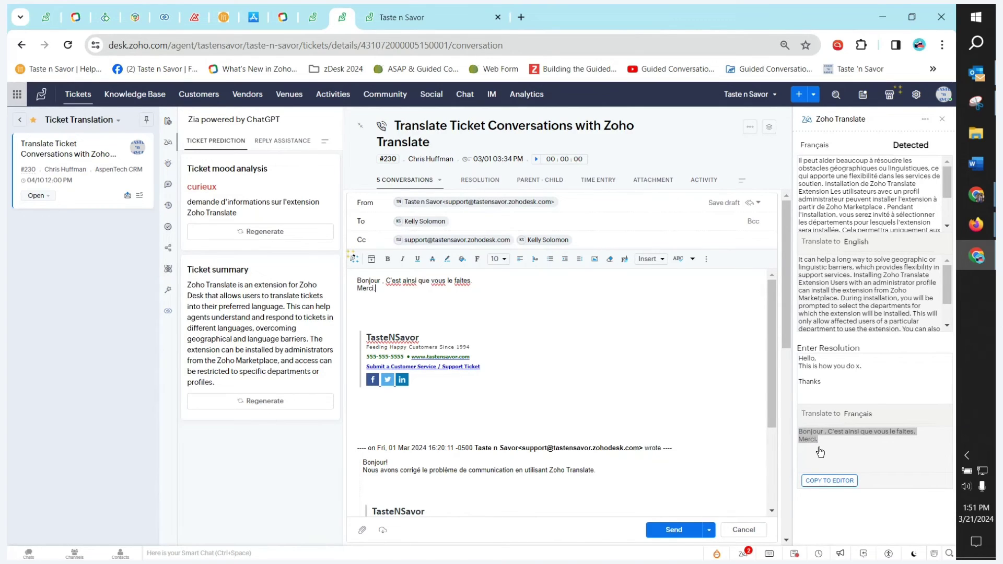
{"action": "left_click", "coordinate": [852, 374]}
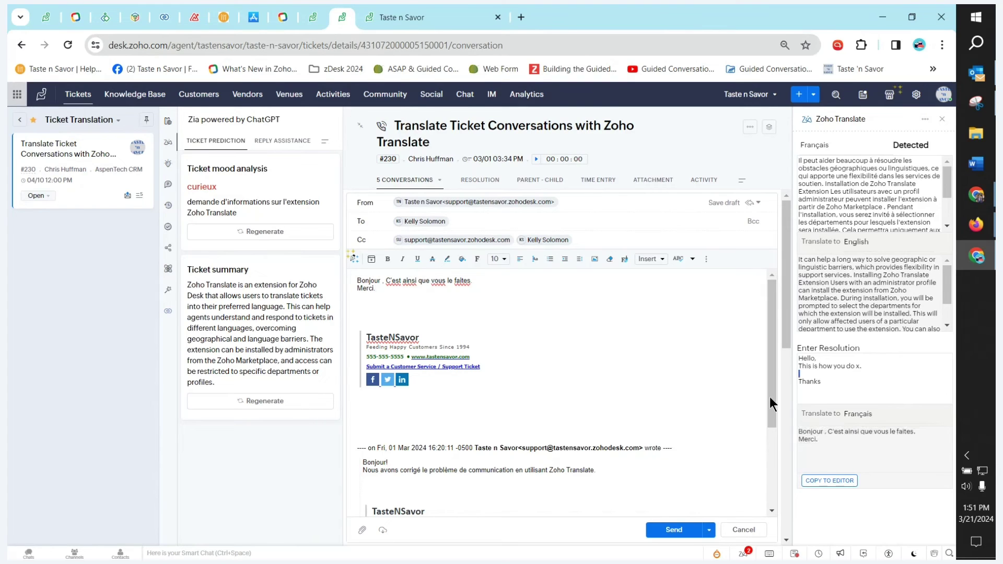
{"action": "key", "text": "ctrl+shift+Home"}
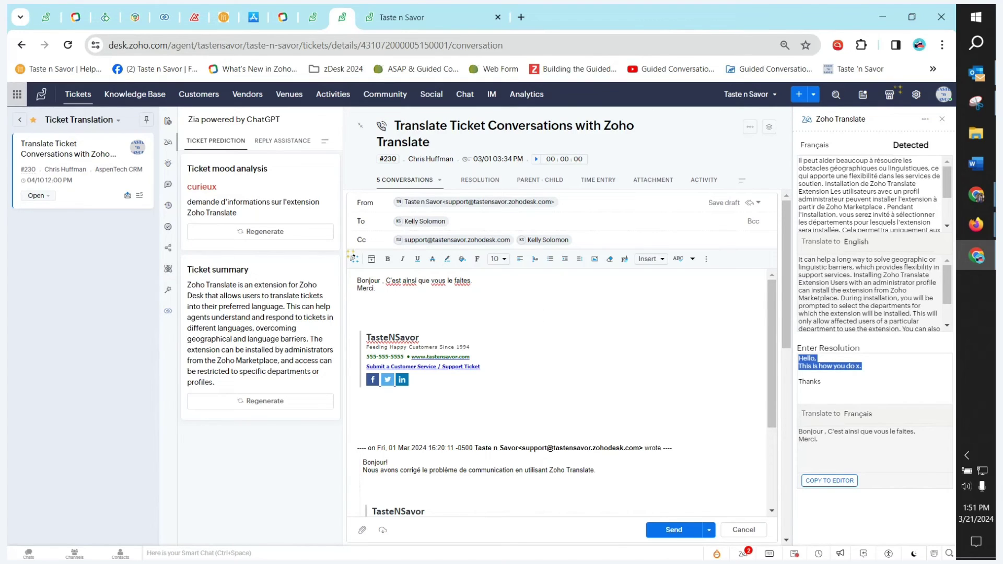
{"action": "left_click", "coordinate": [976, 225]}
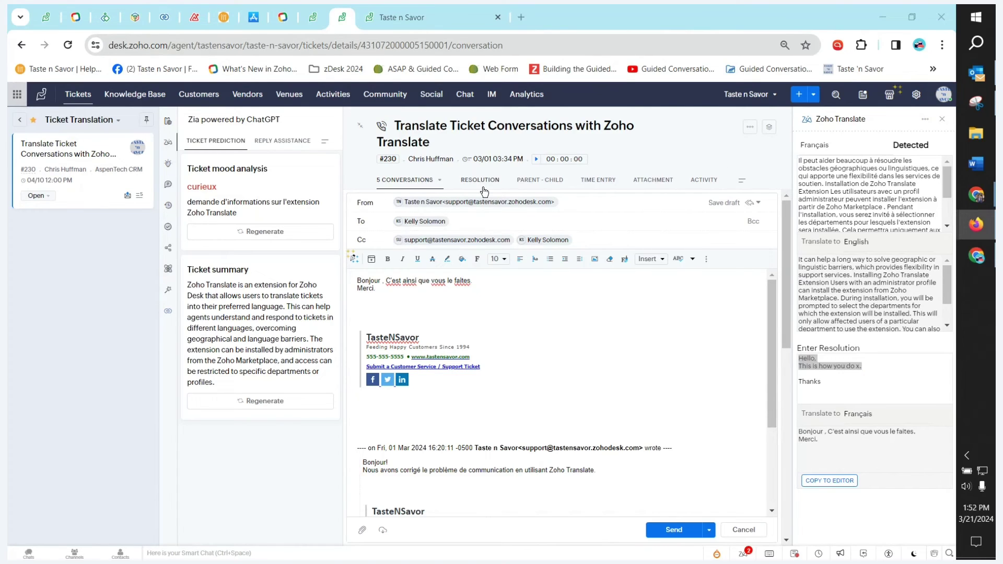
Step: Switch to the Taste n Savor help center and browse the My Tickets, My Open, My On Hold and My Overdue Tickets views
{"action": "left_click", "coordinate": [231, 13]}
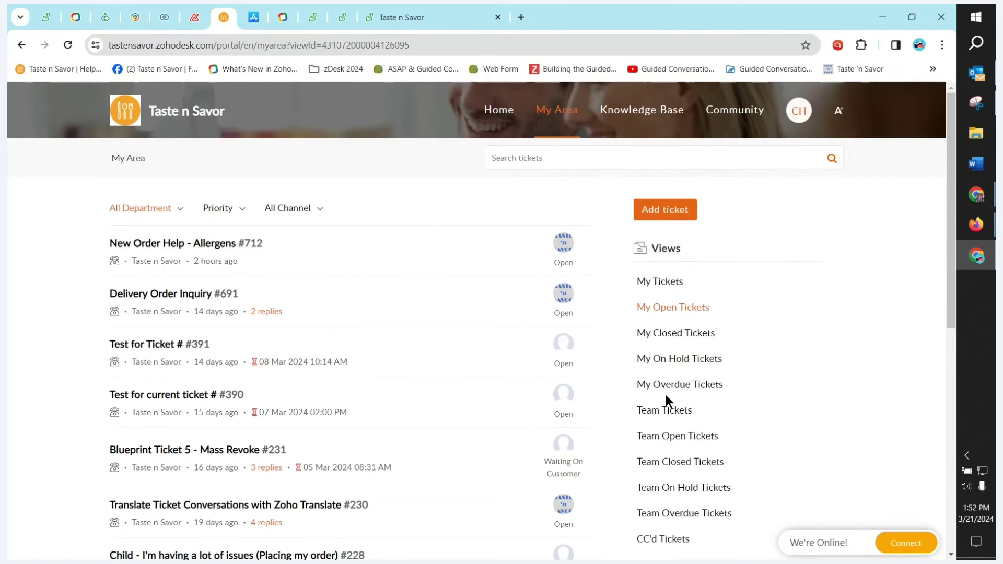
{"action": "left_click", "coordinate": [661, 286]}
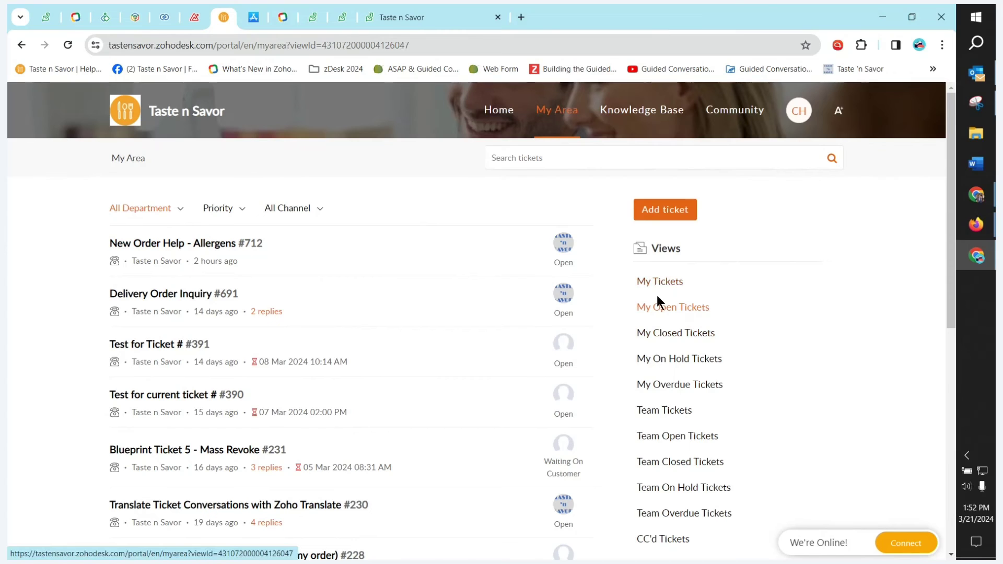
{"action": "left_click", "coordinate": [663, 308]}
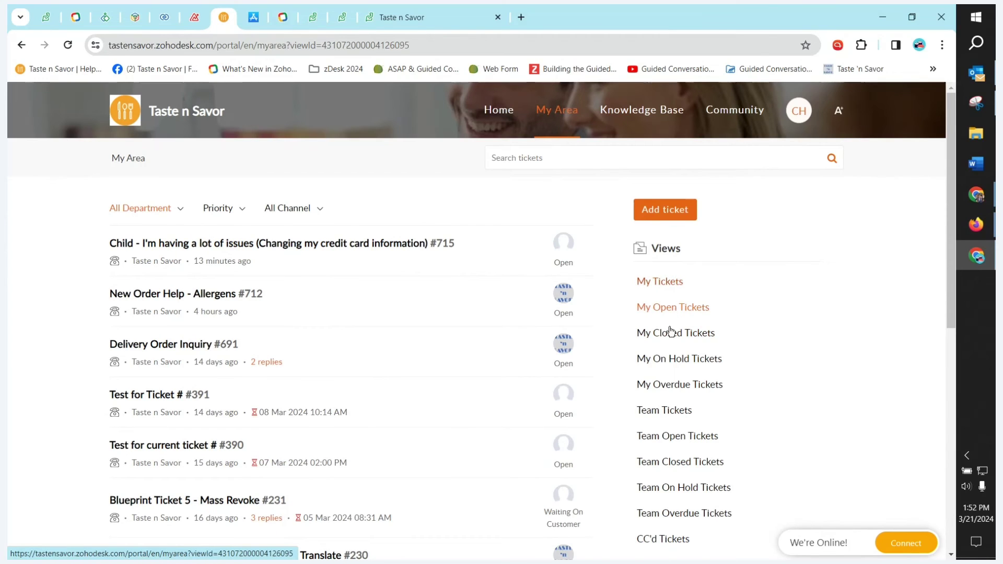
{"action": "left_click", "coordinate": [684, 361]}
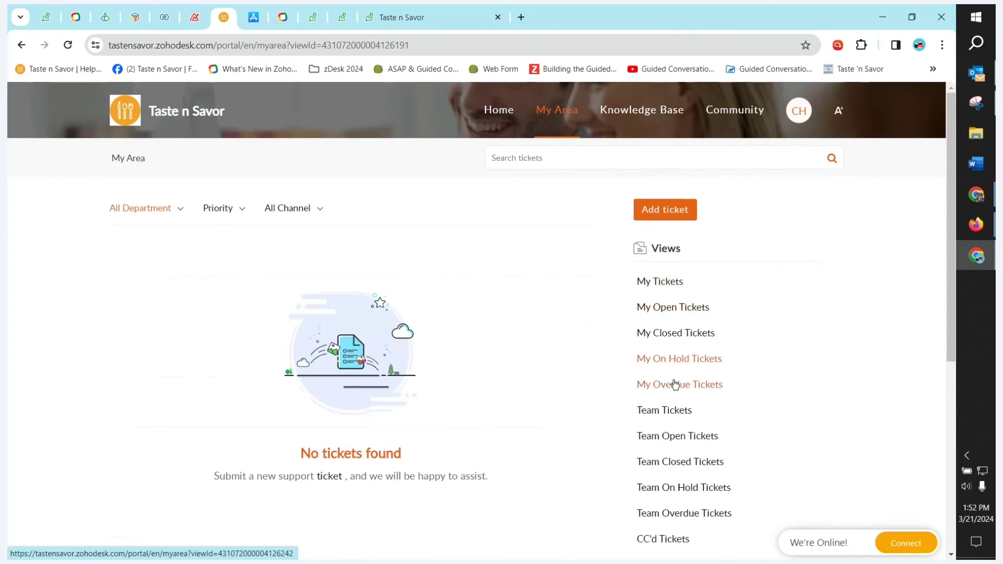
{"action": "left_click", "coordinate": [676, 385]}
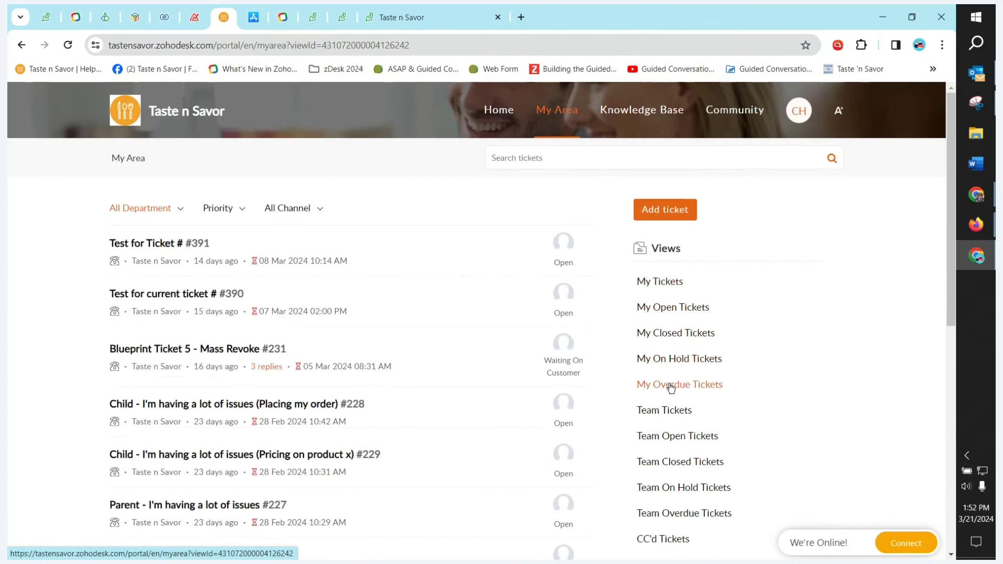
{"action": "scroll", "coordinate": [671, 387], "scroll_direction": "down", "scroll_amount": 4}
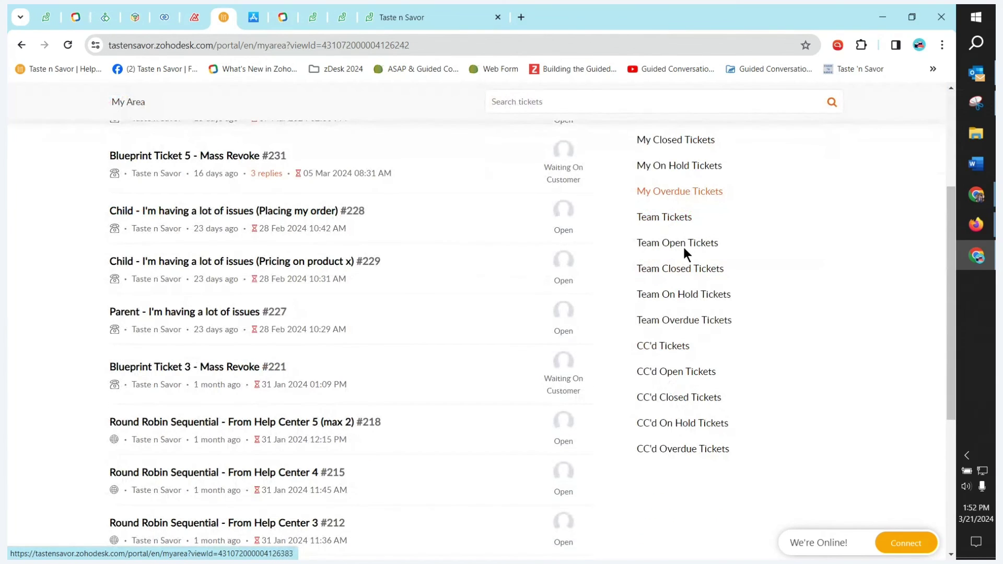
Step: Look through the Team Tickets view, then the CC'd Tickets and CC'd Open Tickets views in the help center
{"action": "left_click", "coordinate": [667, 222]}
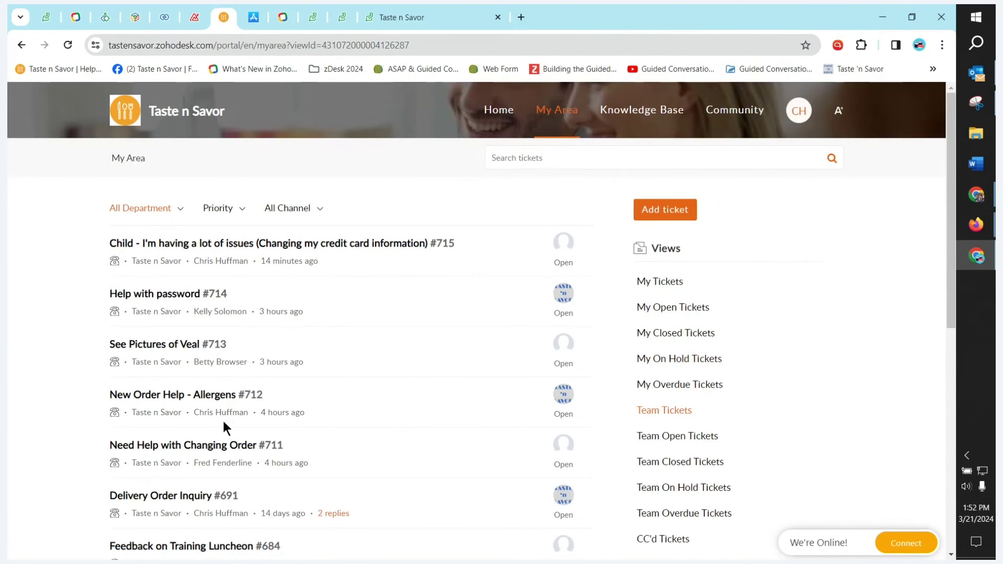
{"action": "scroll", "coordinate": [224, 421], "scroll_direction": "down", "scroll_amount": 1}
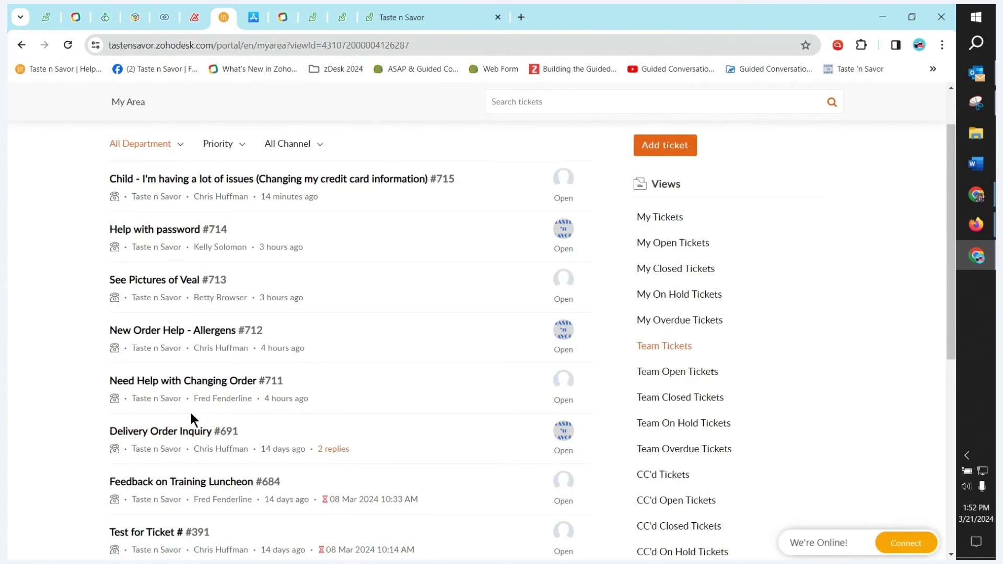
{"action": "scroll", "coordinate": [643, 400], "scroll_direction": "down", "scroll_amount": 3}
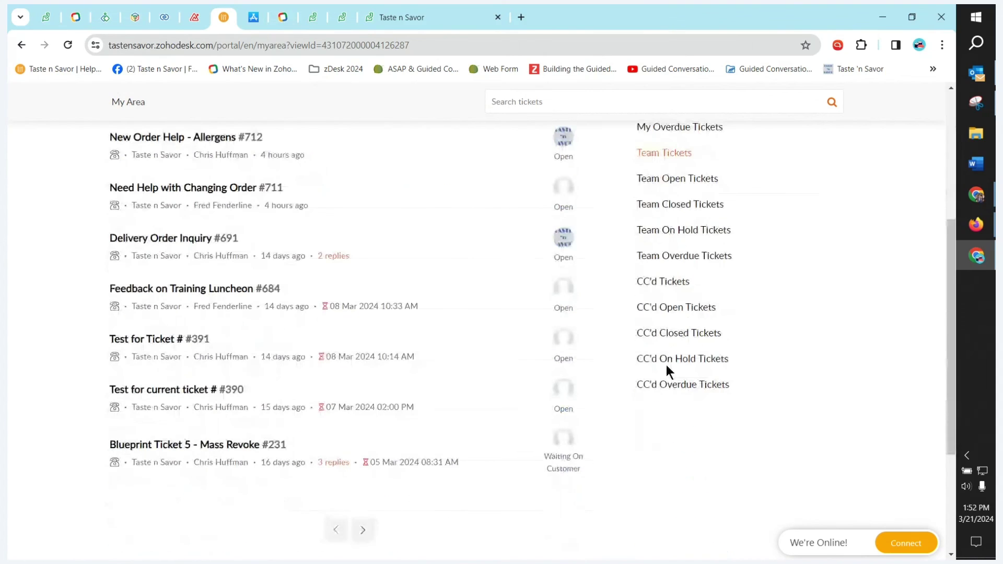
{"action": "left_click", "coordinate": [663, 285]}
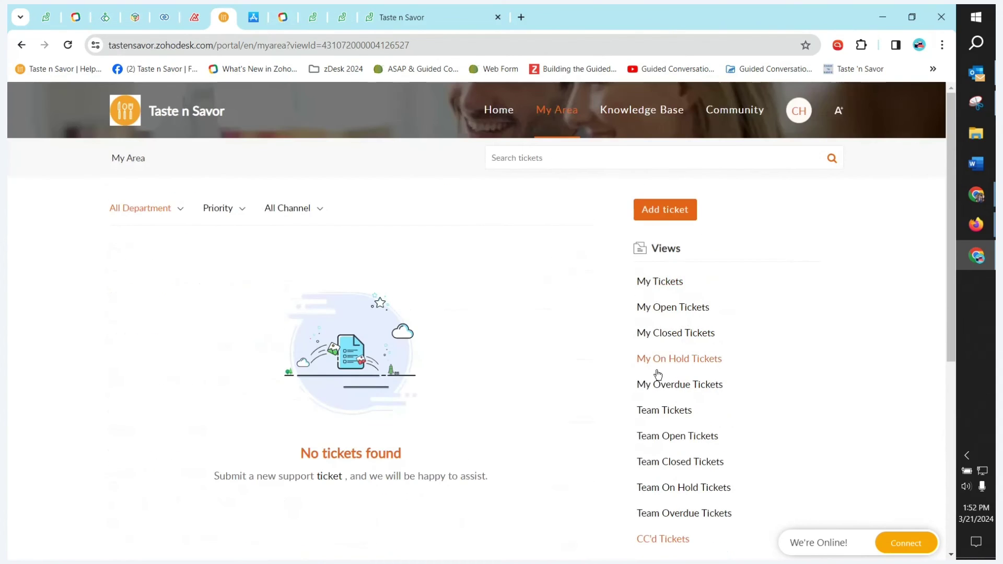
{"action": "scroll", "coordinate": [700, 427], "scroll_direction": "down", "scroll_amount": 5}
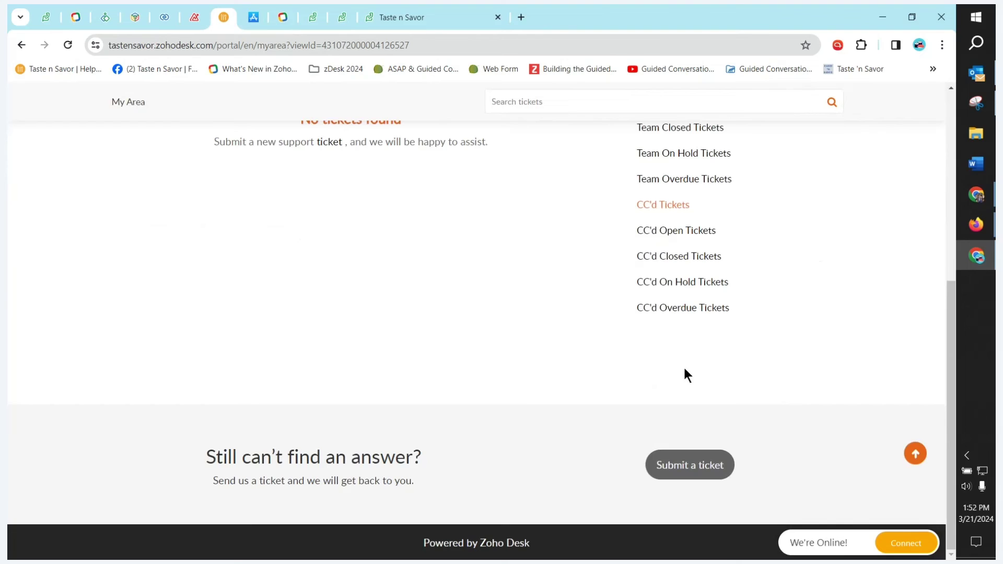
{"action": "left_click", "coordinate": [686, 233]}
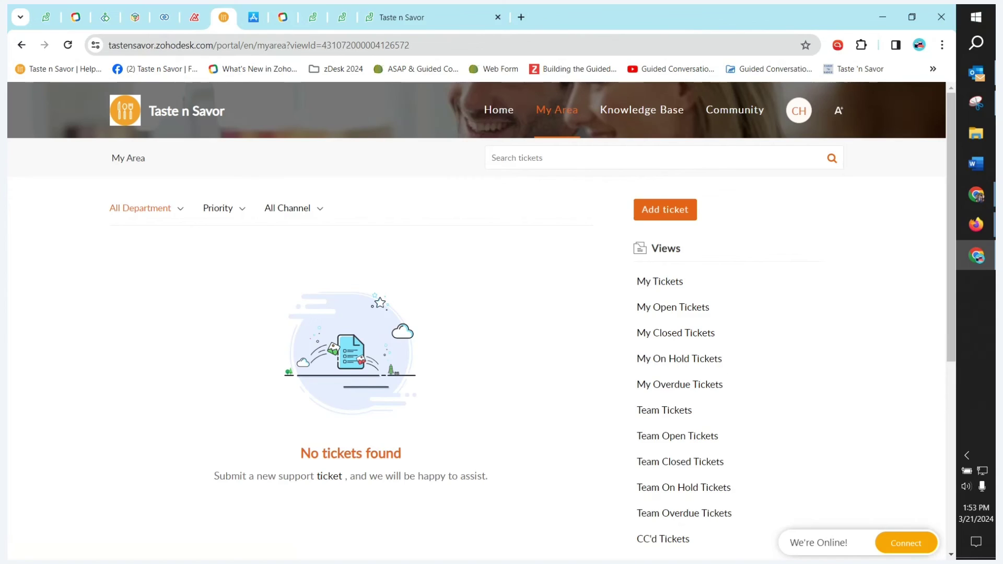
Step: Switch back to Zoho Desk, open the Audit Log in Data Administration setup, and look through its recorded changes
{"action": "key", "text": "alt+Tab"}
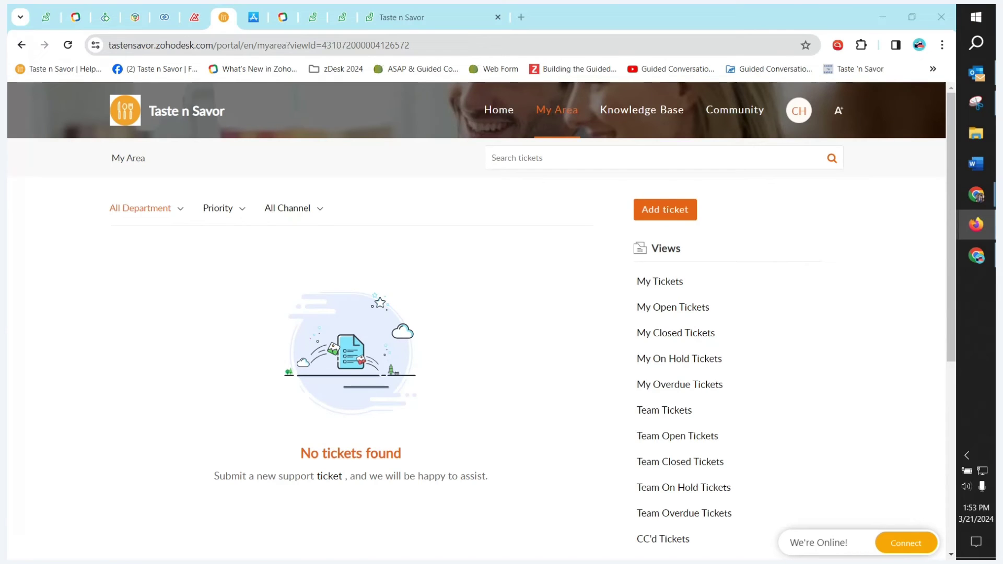
{"action": "left_click", "coordinate": [397, 11]}
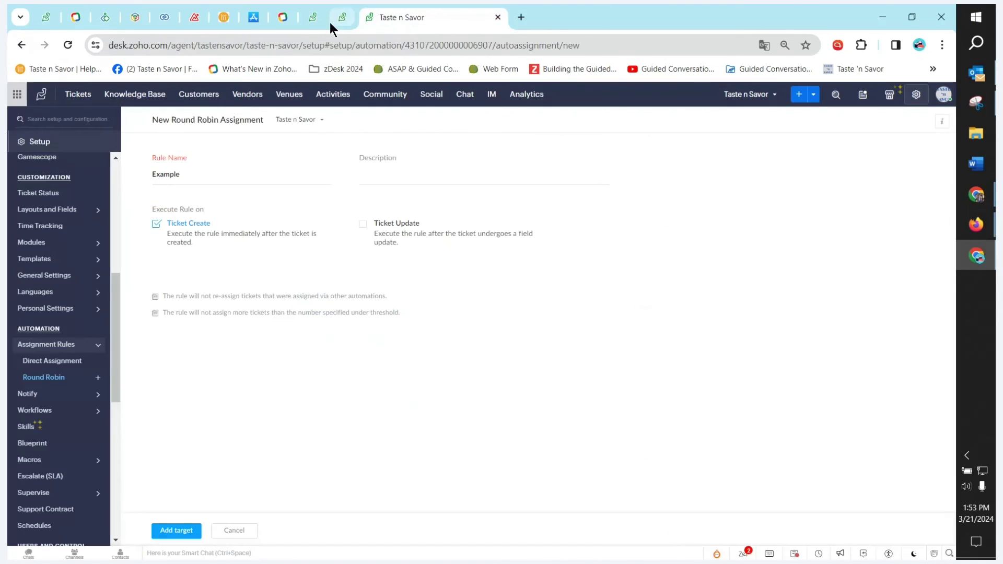
{"action": "left_click", "coordinate": [916, 95]}
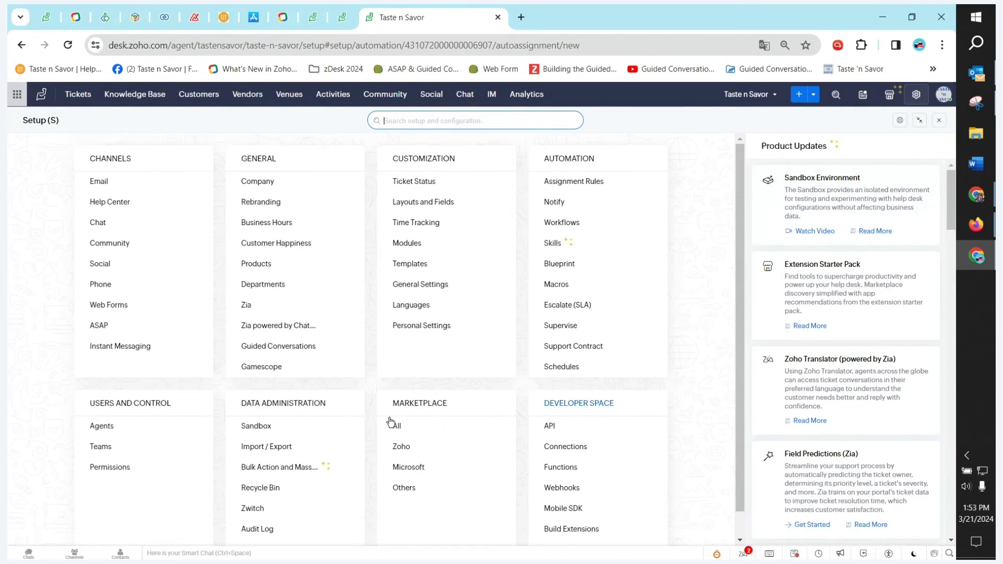
{"action": "scroll", "coordinate": [325, 437], "scroll_direction": "down", "scroll_amount": 1}
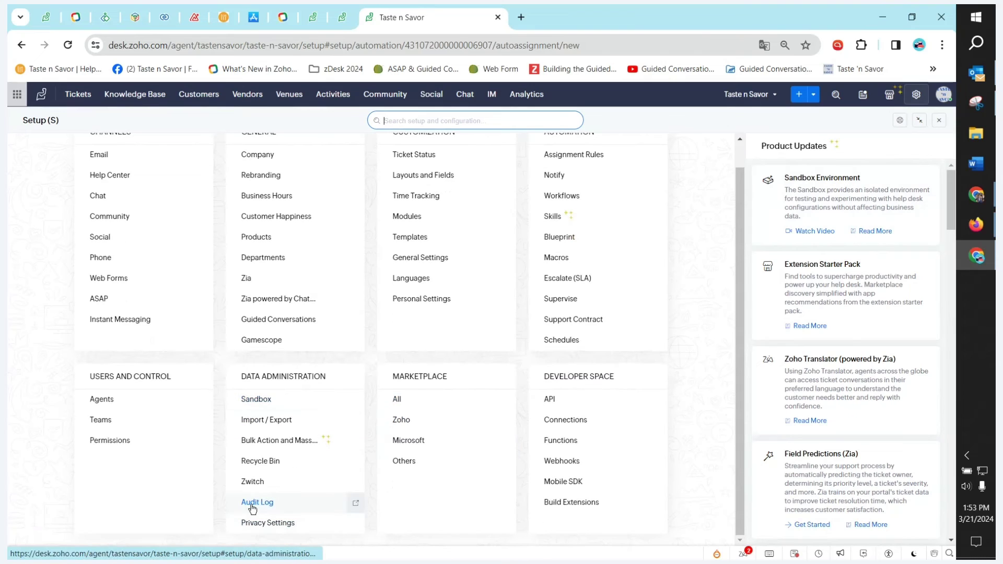
{"action": "left_click", "coordinate": [253, 503]}
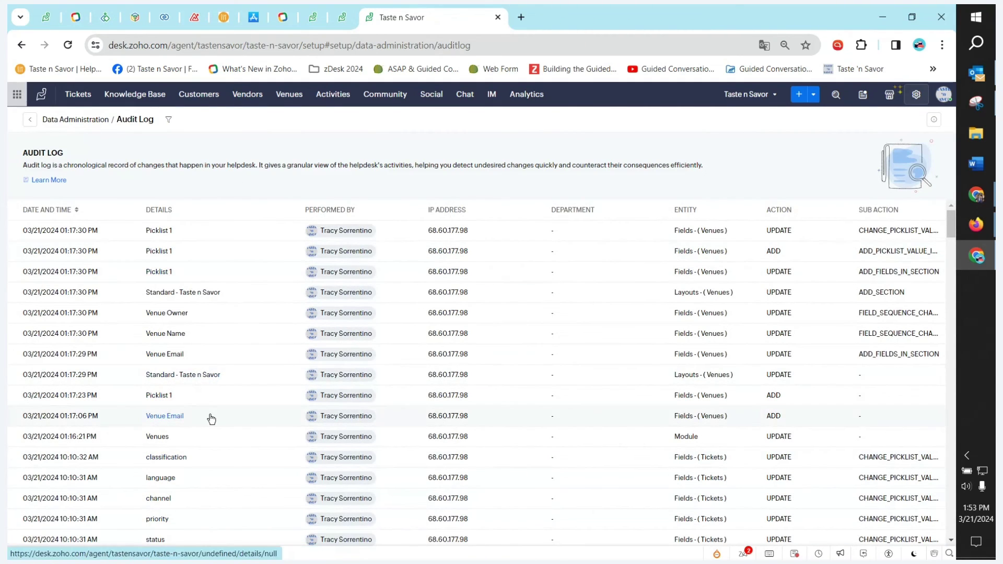
{"action": "scroll", "coordinate": [211, 418], "scroll_direction": "down", "scroll_amount": 8}
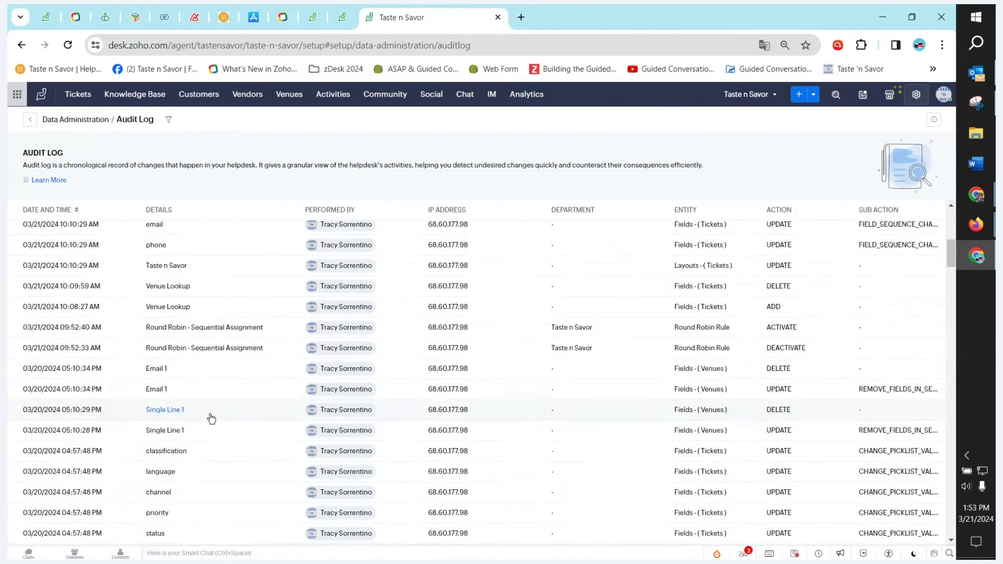
{"action": "scroll", "coordinate": [211, 418], "scroll_direction": "down", "scroll_amount": 4}
{"action": "scroll", "coordinate": [805, 433], "scroll_direction": "down", "scroll_amount": 8}
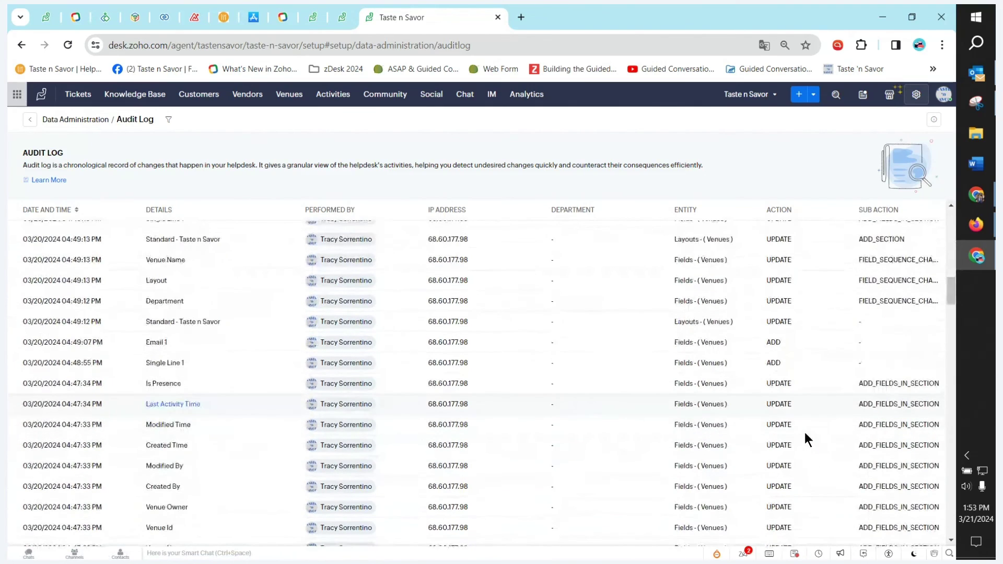
{"action": "scroll", "coordinate": [805, 434], "scroll_direction": "down", "scroll_amount": 10}
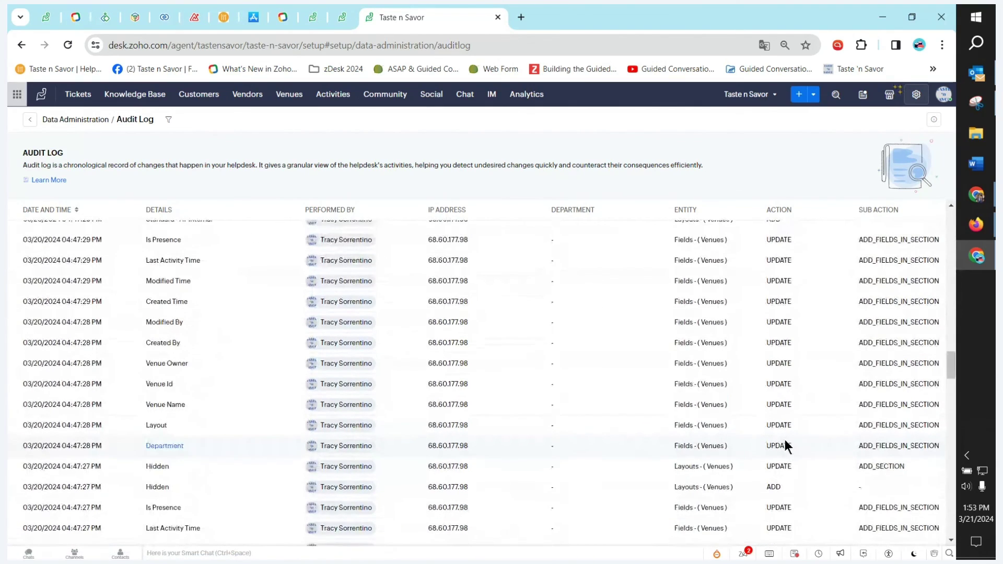
{"action": "scroll", "coordinate": [785, 439], "scroll_direction": "up", "scroll_amount": 8}
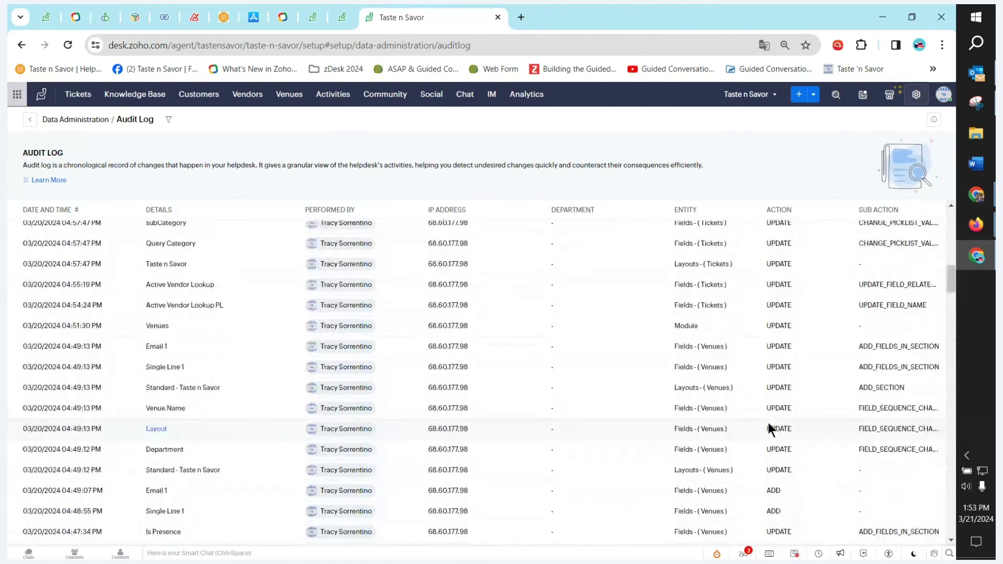
{"action": "scroll", "coordinate": [763, 418], "scroll_direction": "up", "scroll_amount": 15}
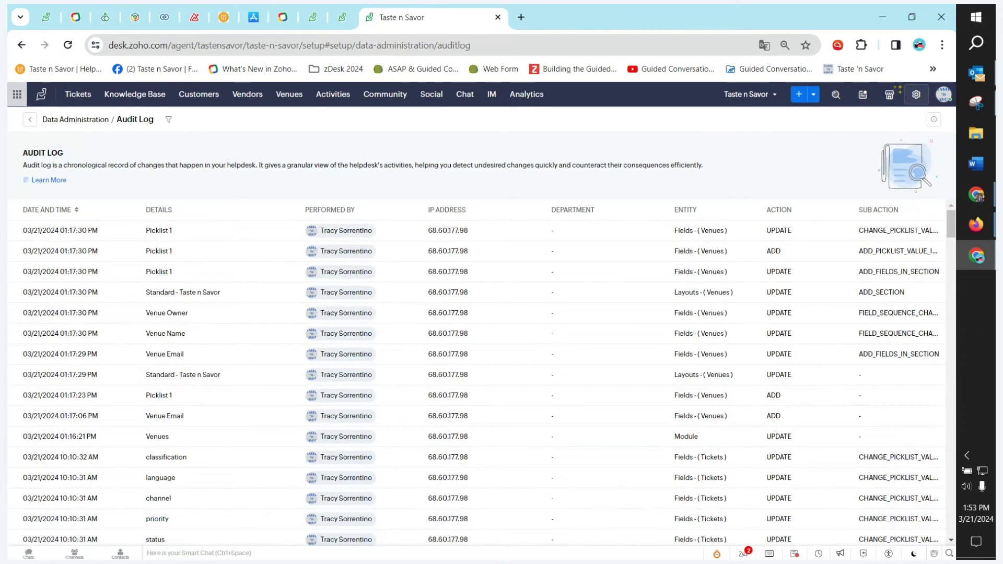
{"action": "left_click", "coordinate": [976, 224]}
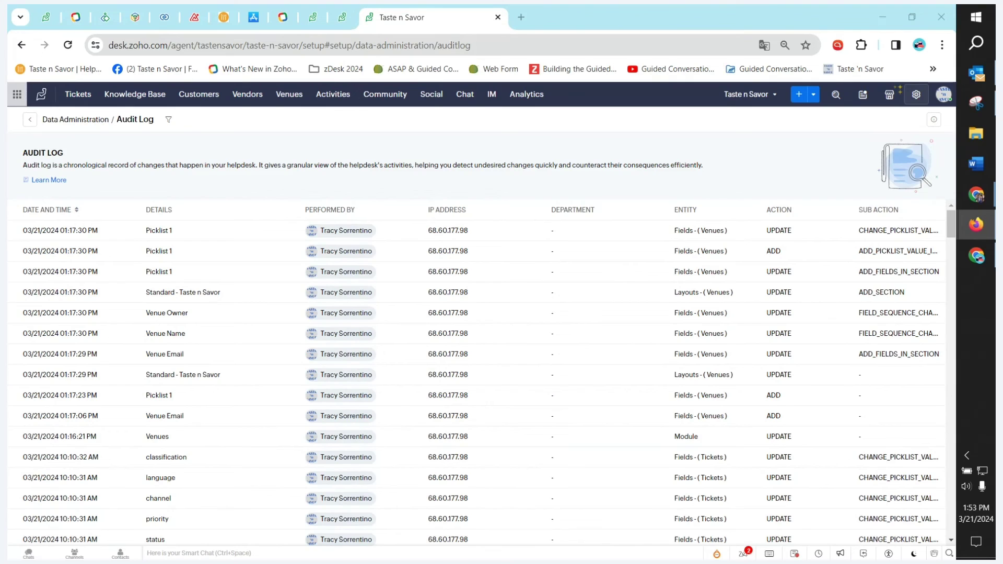
Step: Open the API Dashboard from the Developer Space setup and view its API usage for the last 30 days
{"action": "left_click", "coordinate": [917, 97]}
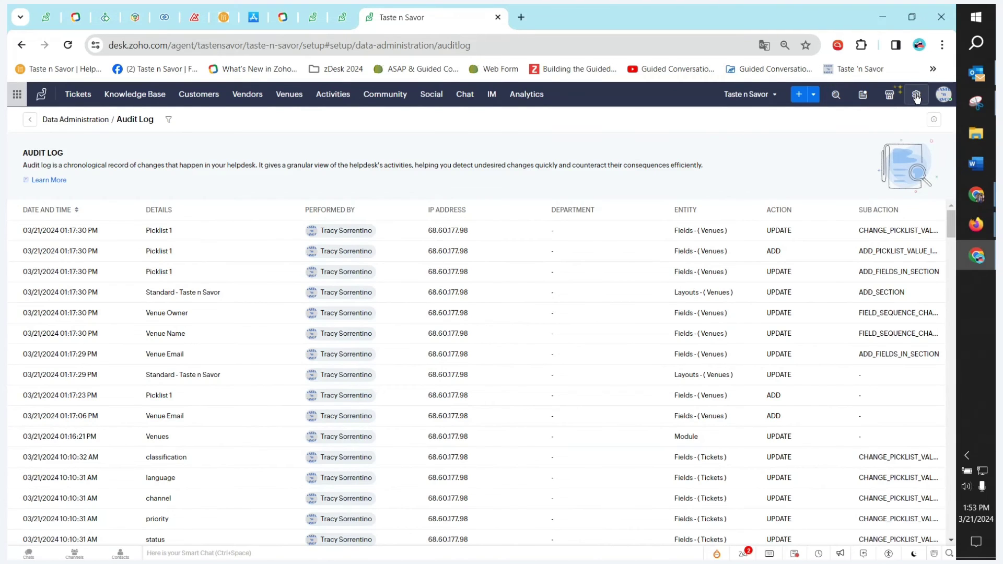
{"action": "left_click", "coordinate": [917, 97]}
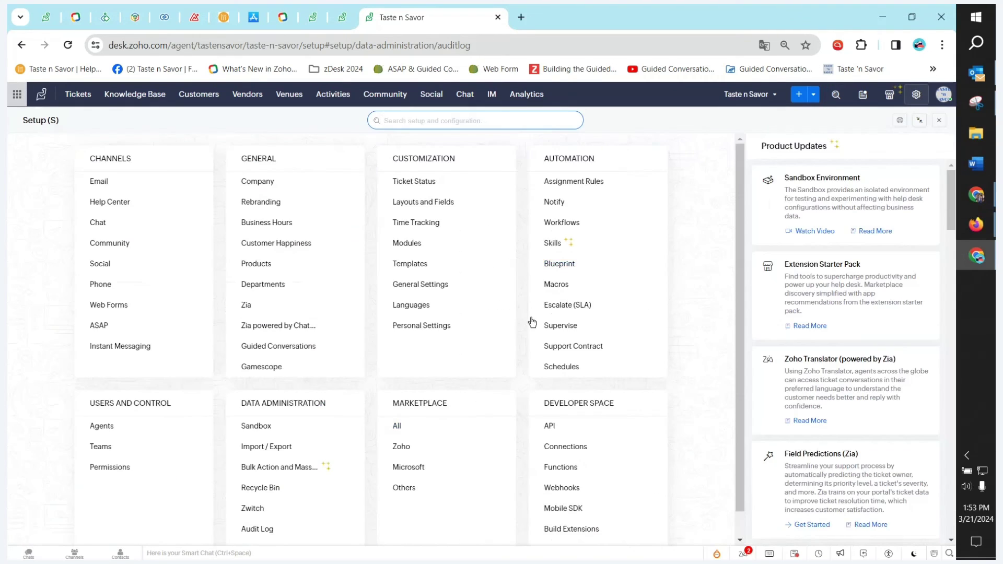
{"action": "left_click", "coordinate": [554, 431]}
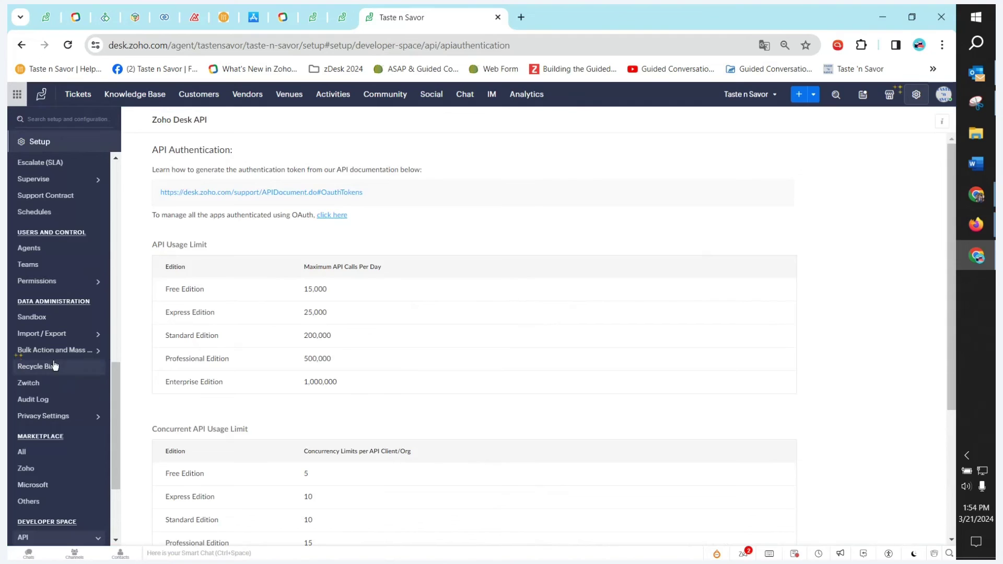
{"action": "scroll", "coordinate": [61, 445], "scroll_direction": "down", "scroll_amount": 3}
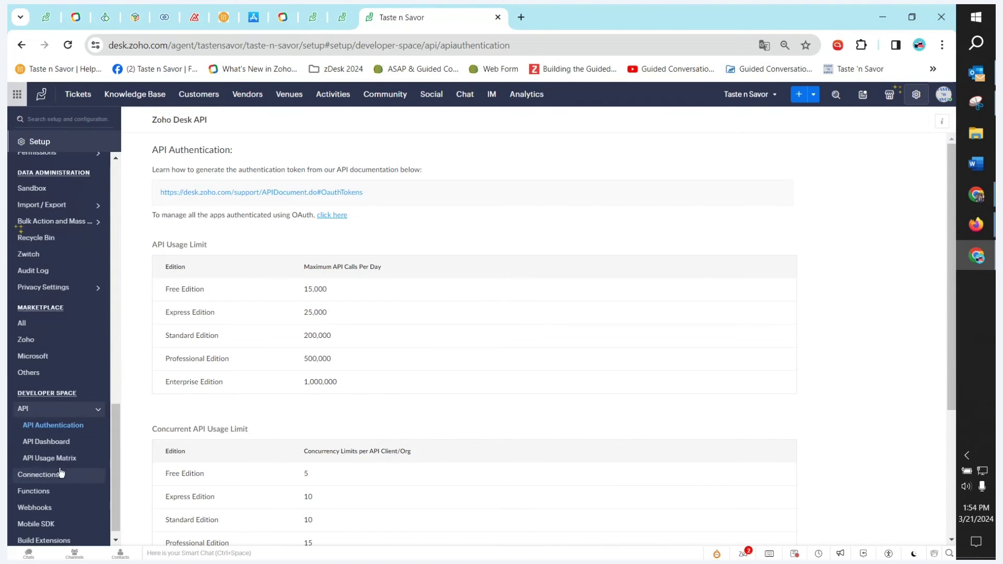
{"action": "left_click", "coordinate": [49, 445]}
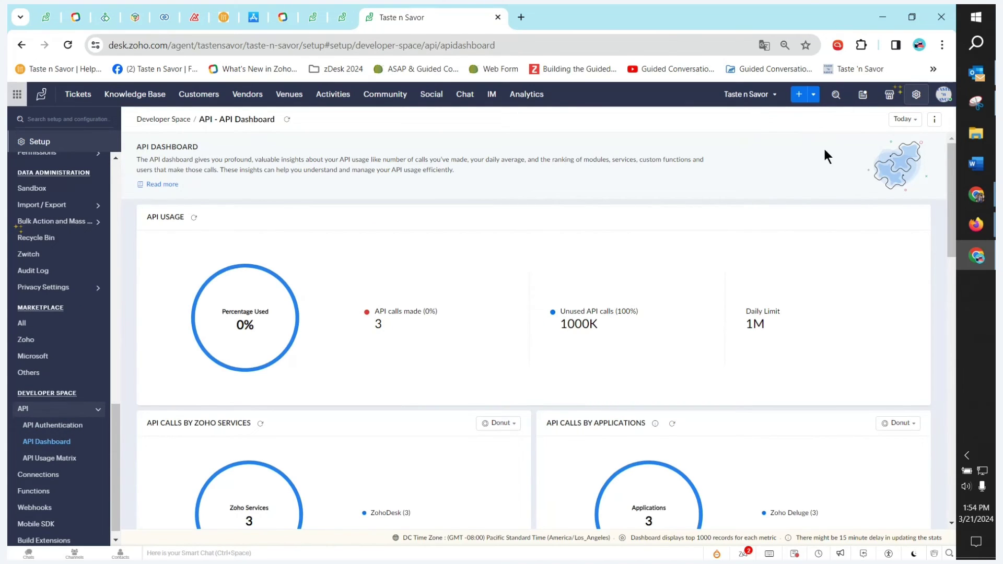
{"action": "left_click", "coordinate": [913, 122]}
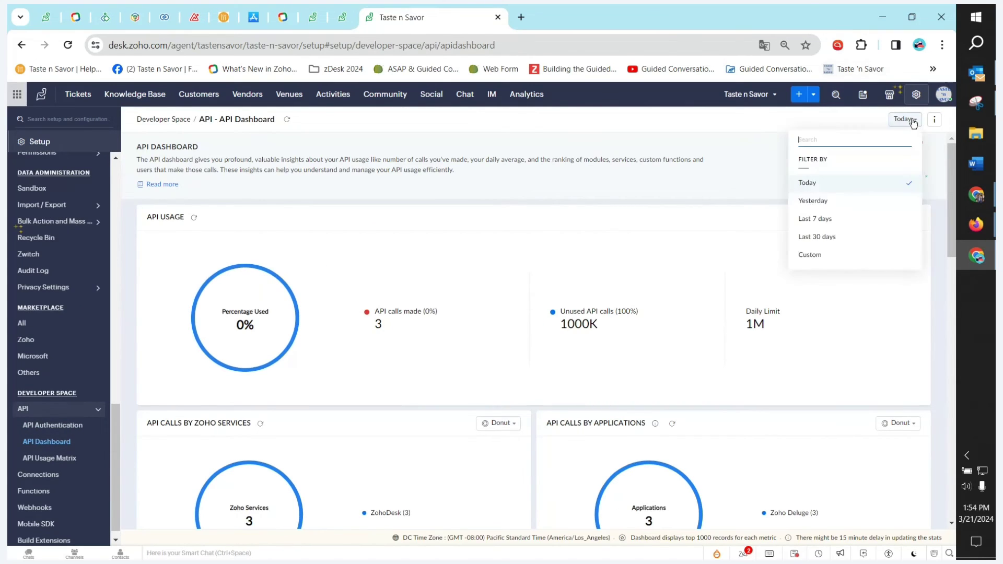
{"action": "left_click", "coordinate": [830, 235]}
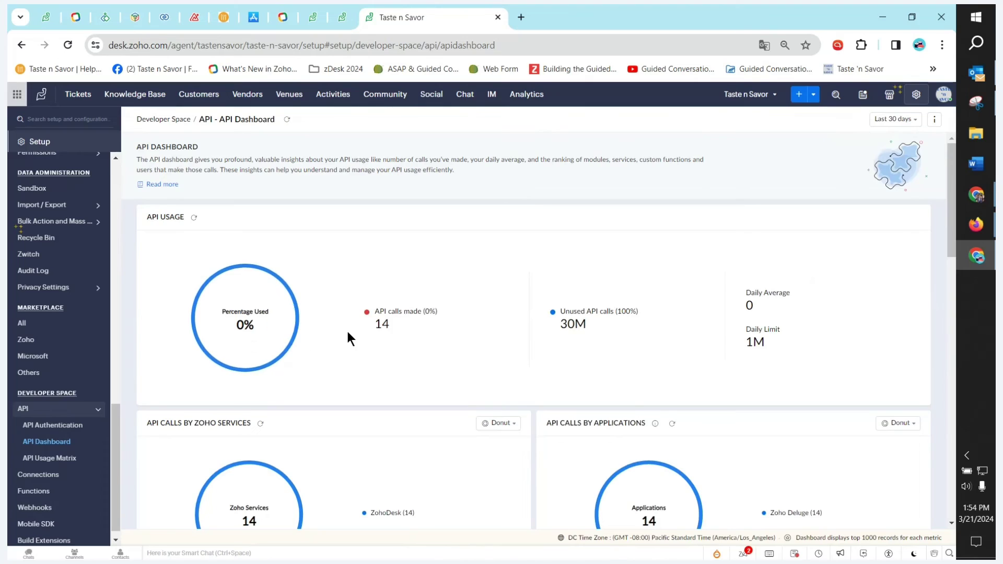
{"action": "scroll", "coordinate": [347, 330], "scroll_direction": "down", "scroll_amount": 1}
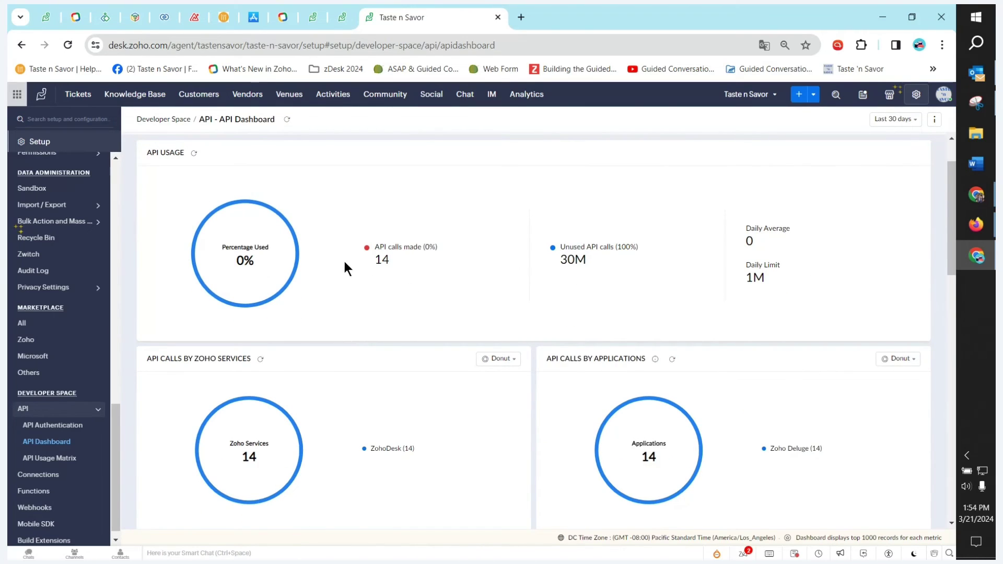
{"action": "scroll", "coordinate": [724, 287], "scroll_direction": "down", "scroll_amount": 3}
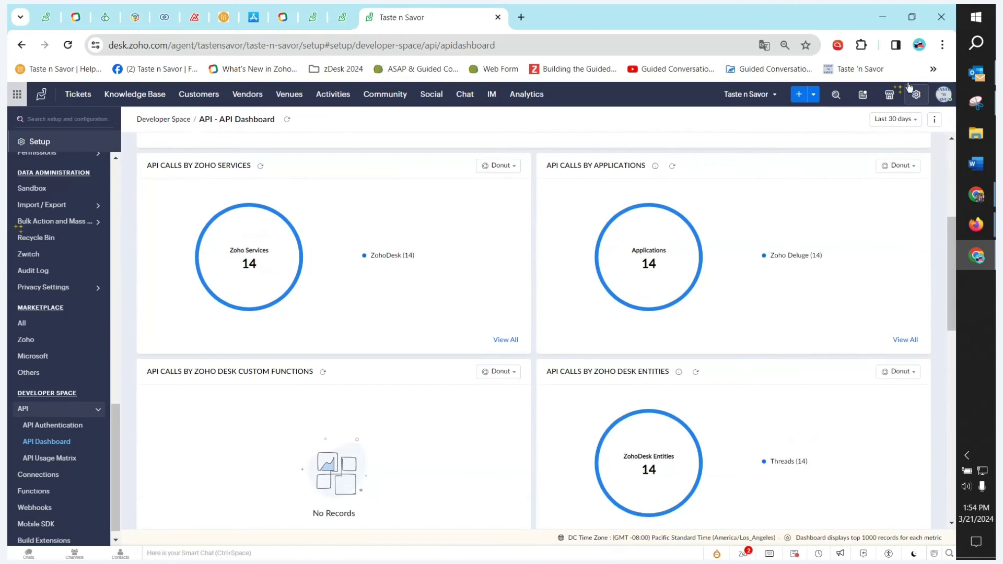
Step: Filter the API Dashboard by a custom date range from 01/01/2024 to 03/21/2024
{"action": "left_click", "coordinate": [894, 119]}
{"action": "left_click", "coordinate": [810, 256]}
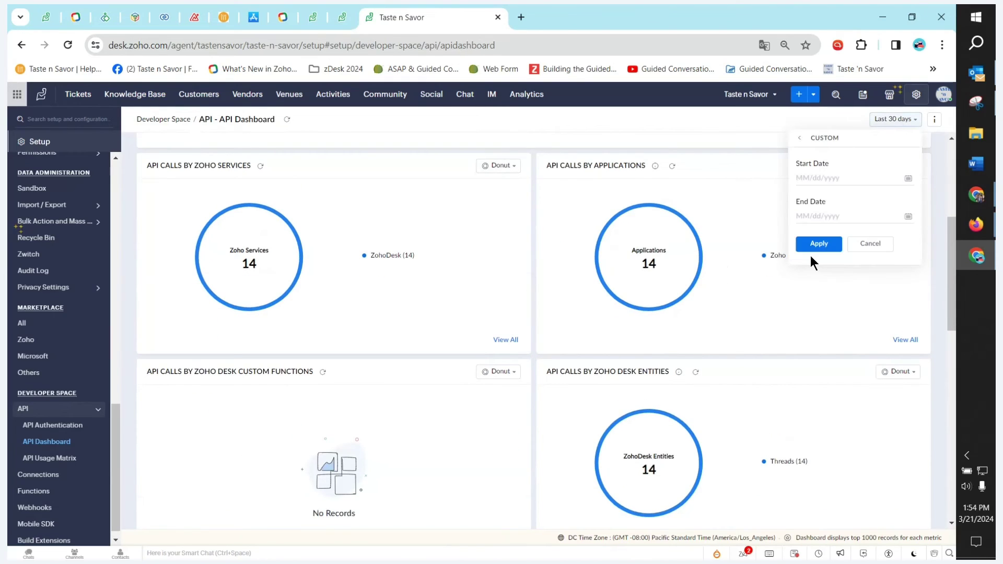
{"action": "left_click", "coordinate": [800, 184]}
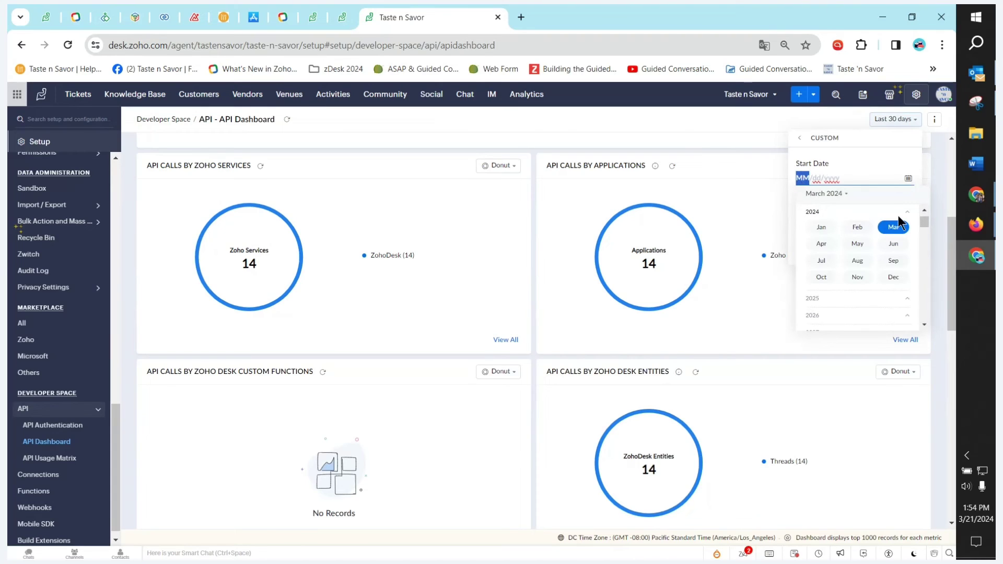
{"action": "left_click", "coordinate": [815, 228]}
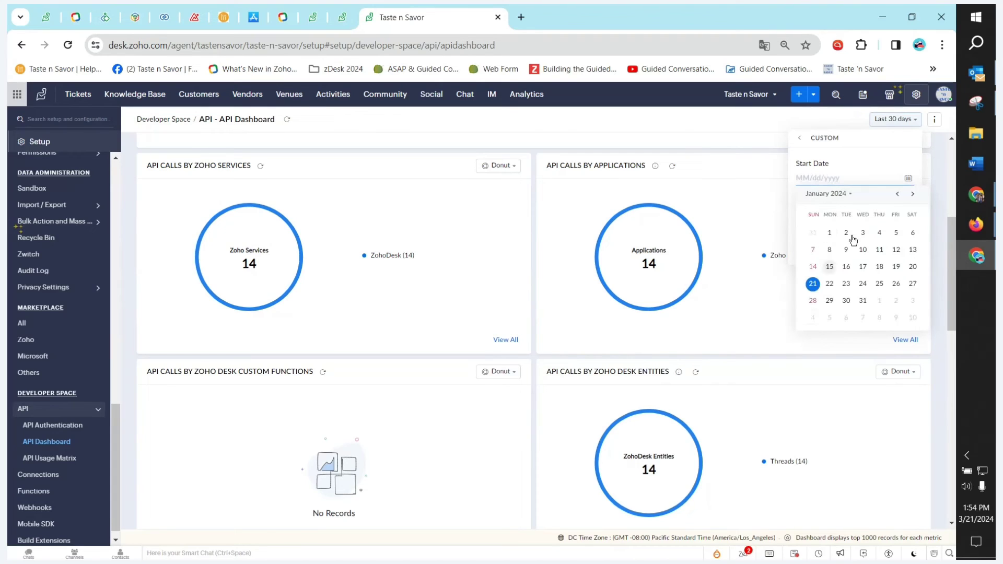
{"action": "left_click", "coordinate": [831, 235]}
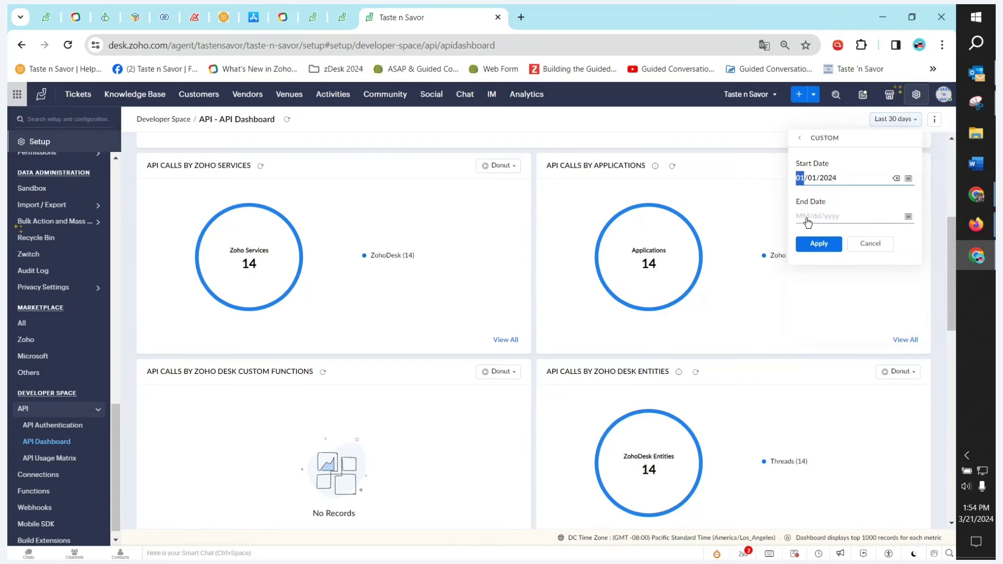
{"action": "left_click", "coordinate": [816, 216]}
{"action": "left_click", "coordinate": [880, 322]}
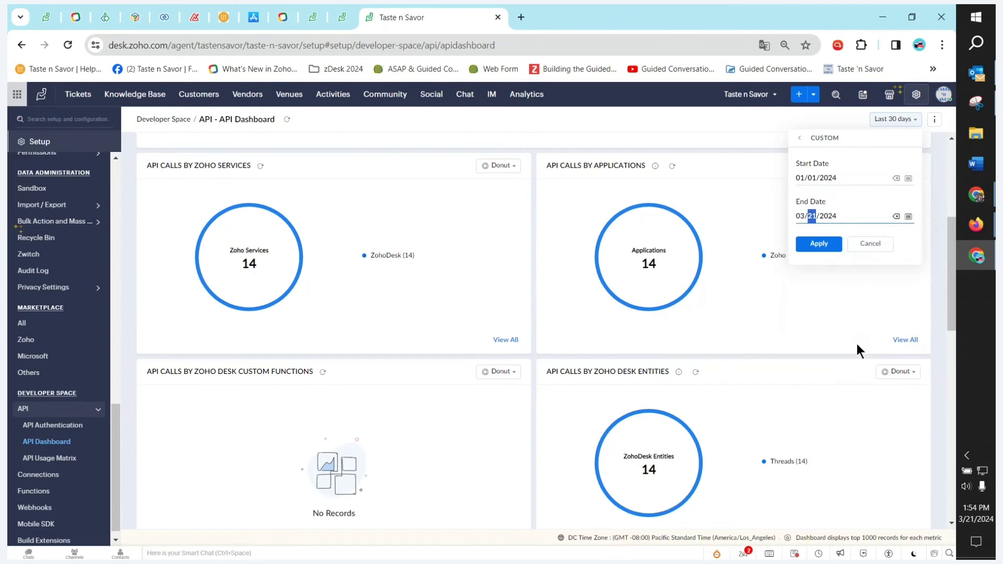
{"action": "left_click", "coordinate": [835, 245]}
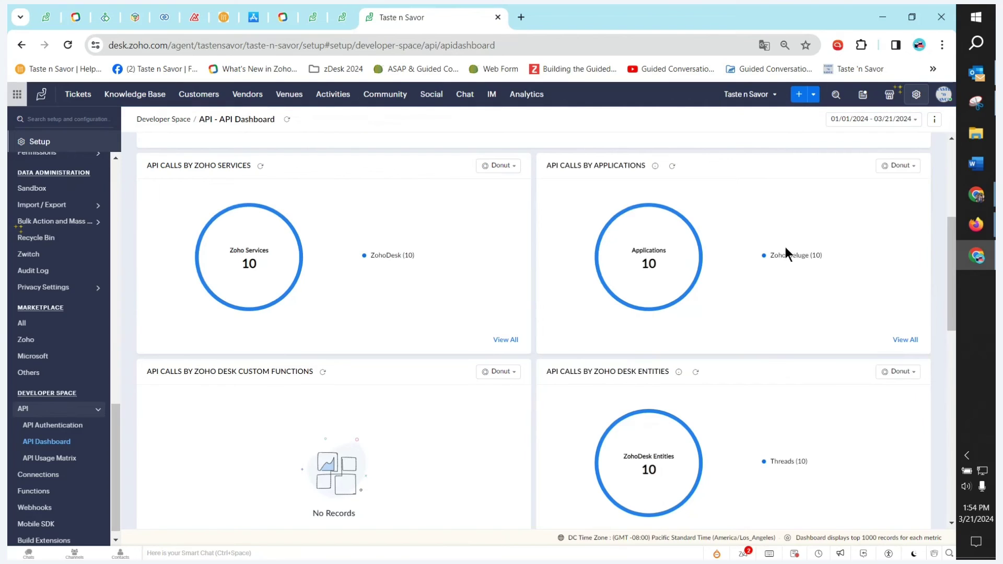
Step: Look through the API Dashboard's charts for usage, entities, most used APIs, access points, users and usage trend
{"action": "scroll", "coordinate": [785, 247], "scroll_direction": "down", "scroll_amount": 1}
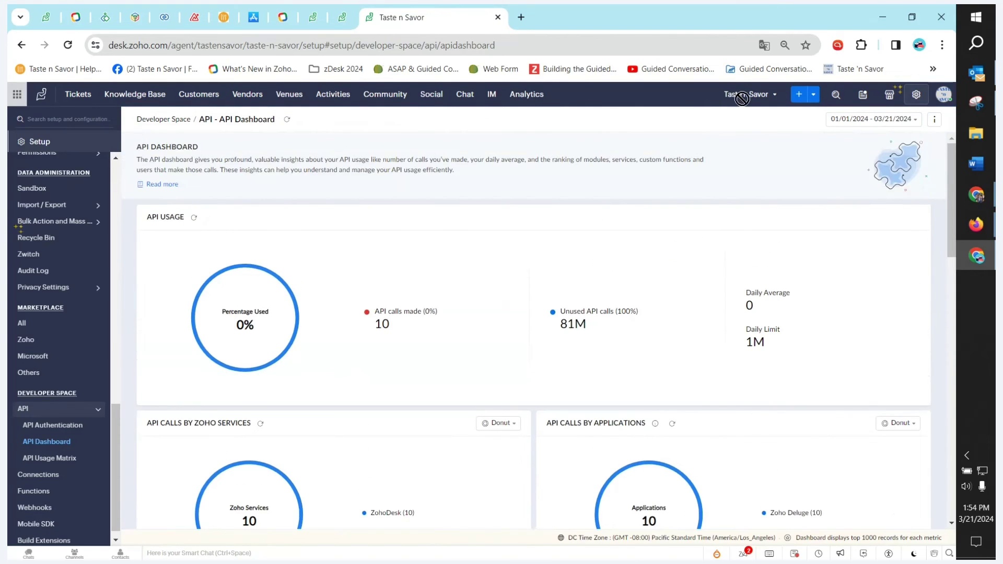
{"action": "scroll", "coordinate": [645, 382], "scroll_direction": "down", "scroll_amount": 3}
{"action": "scroll", "coordinate": [636, 382], "scroll_direction": "down", "scroll_amount": 10}
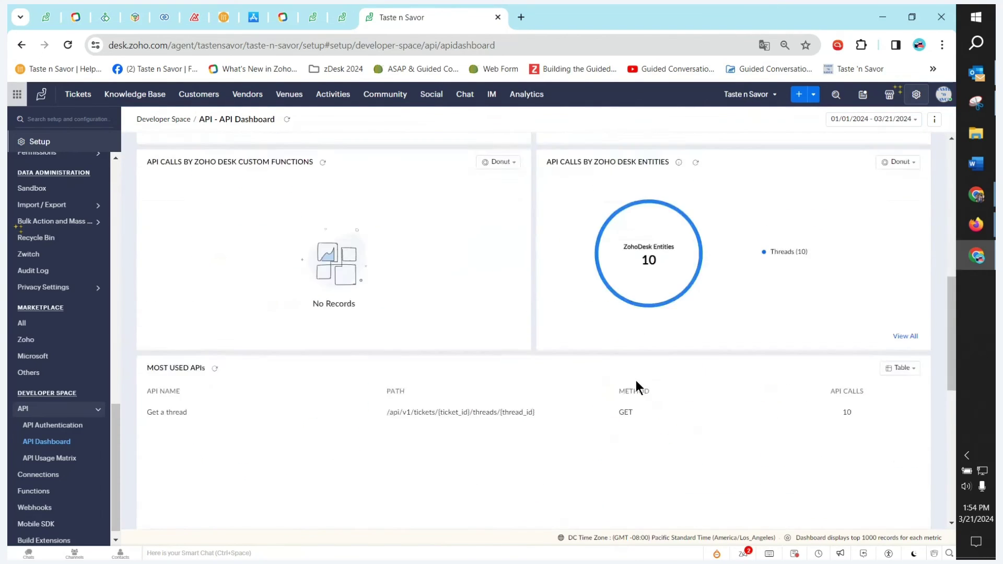
{"action": "scroll", "coordinate": [635, 388], "scroll_direction": "down", "scroll_amount": 1}
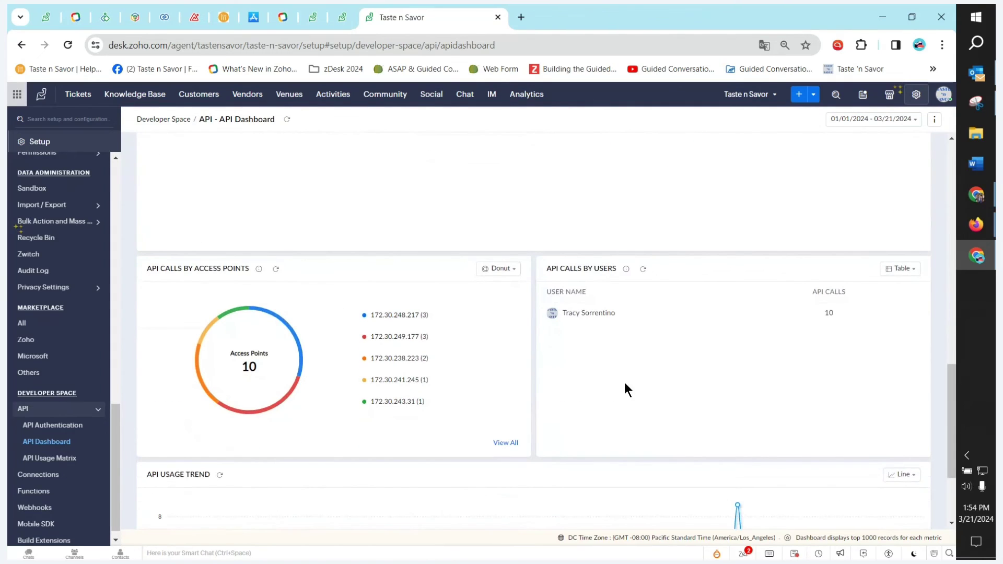
{"action": "scroll", "coordinate": [589, 357], "scroll_direction": "down", "scroll_amount": 3}
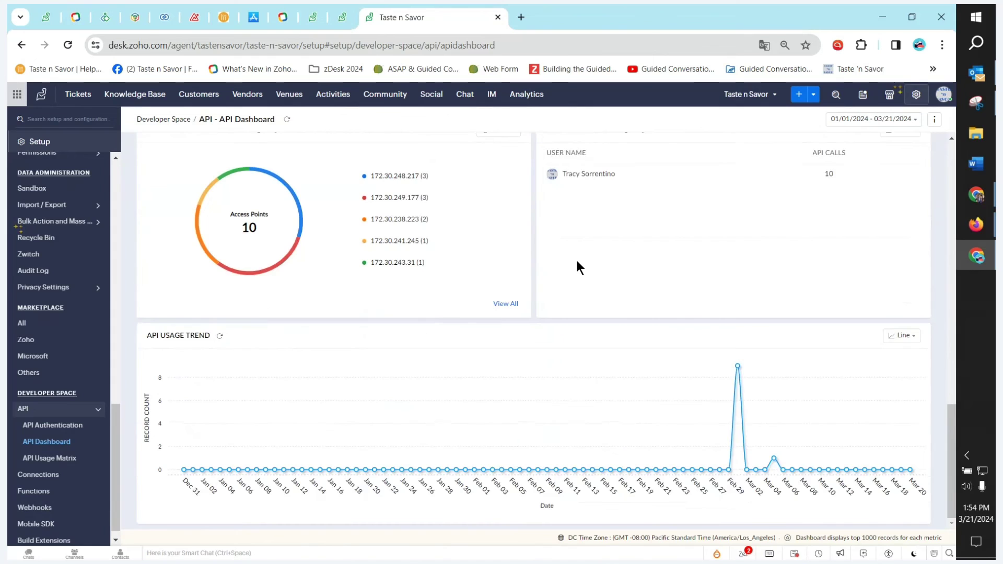
{"action": "scroll", "coordinate": [575, 258], "scroll_direction": "up", "scroll_amount": 12}
{"action": "scroll", "coordinate": [577, 260], "scroll_direction": "up", "scroll_amount": 3}
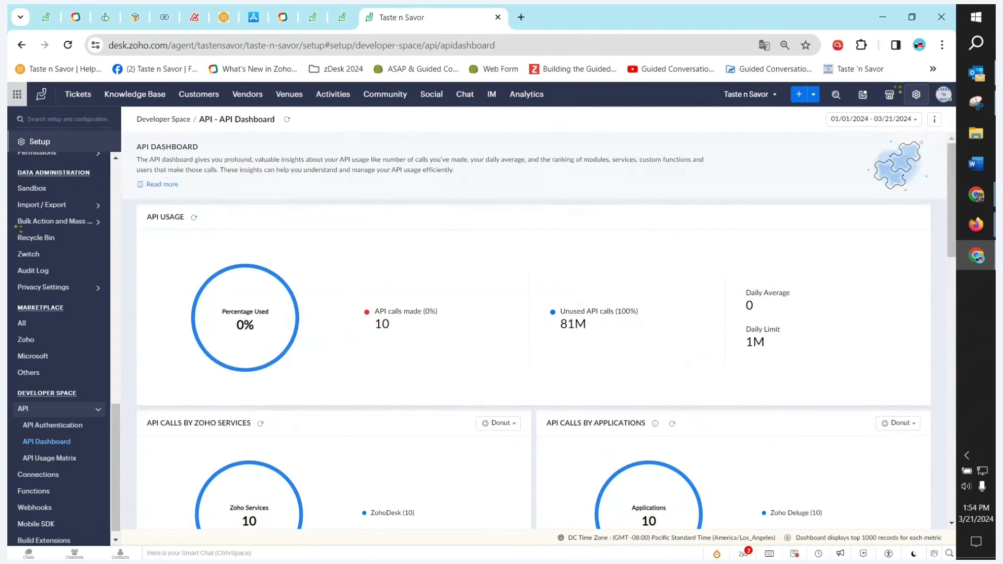
{"action": "left_click", "coordinate": [976, 225]}
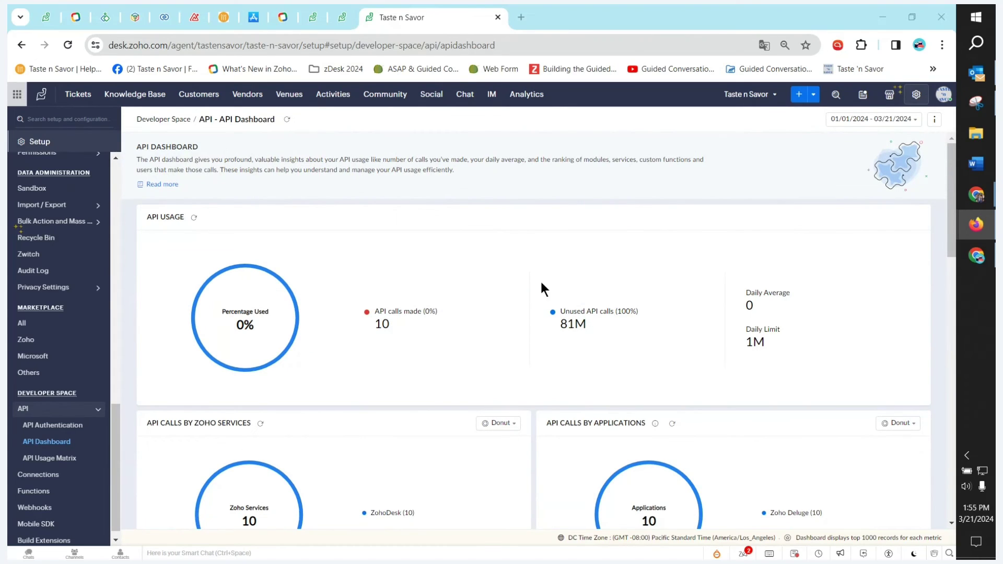
Step: Search the Zoho Desk setup for "pred" and open Zia's Field Predictions
{"action": "left_click", "coordinate": [341, 15]}
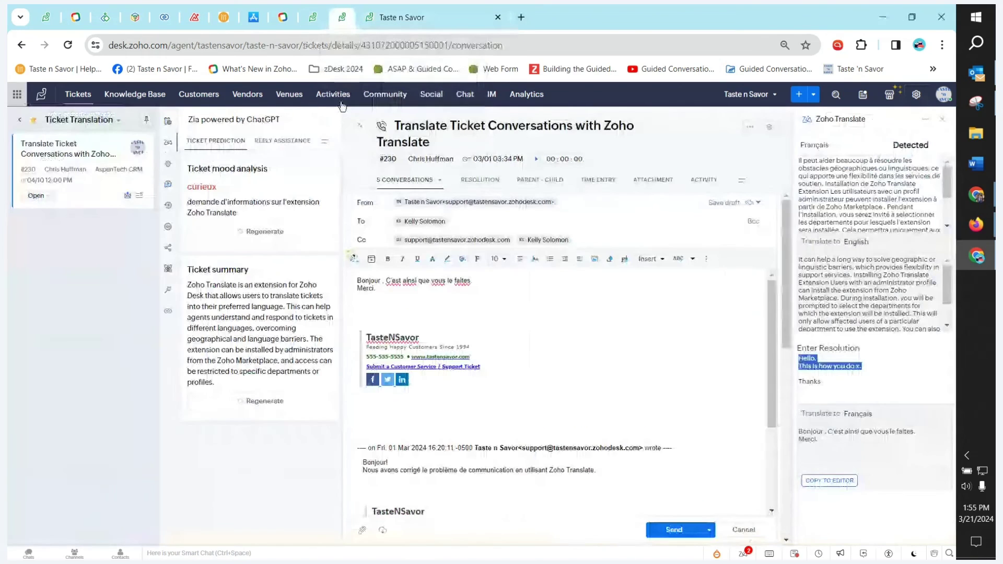
{"action": "left_click", "coordinate": [389, 17]}
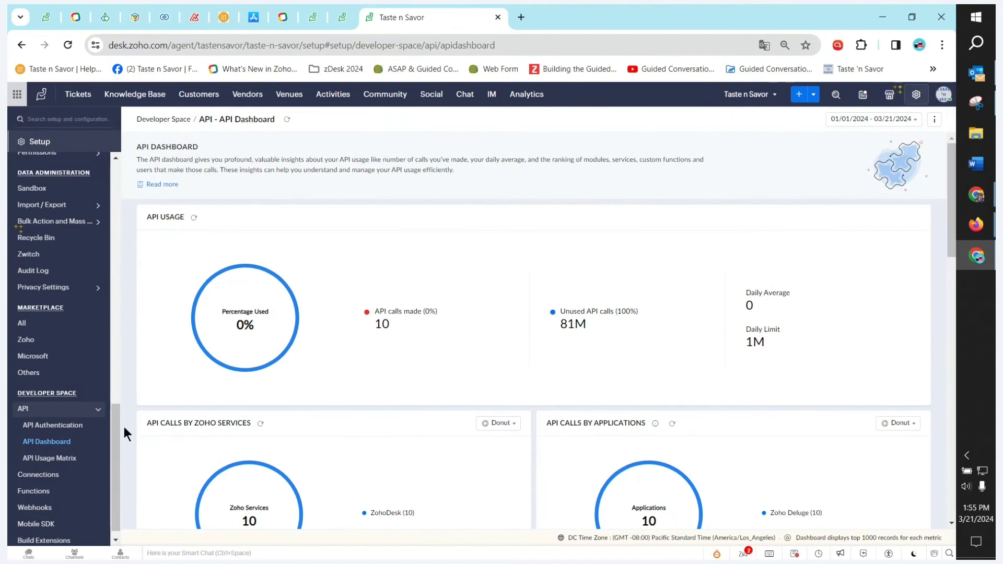
{"action": "scroll", "coordinate": [46, 419], "scroll_direction": "up", "scroll_amount": 5}
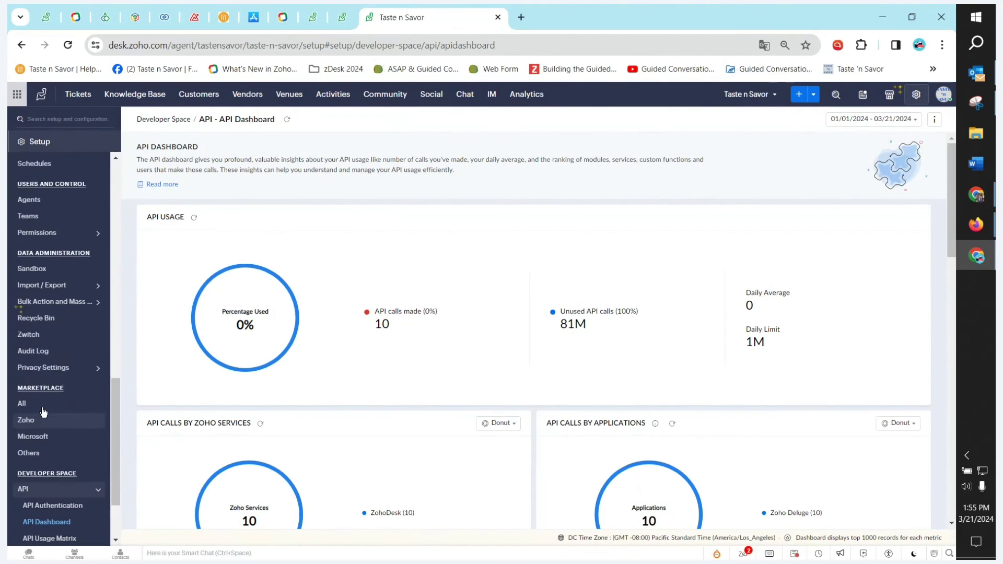
{"action": "scroll", "coordinate": [43, 413], "scroll_direction": "up", "scroll_amount": 6}
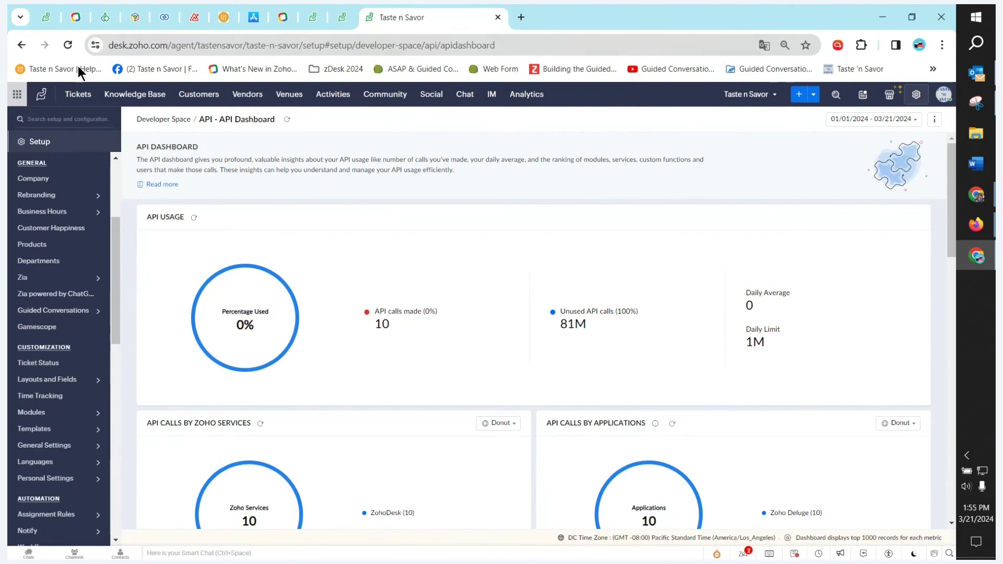
{"action": "left_click", "coordinate": [54, 124]}
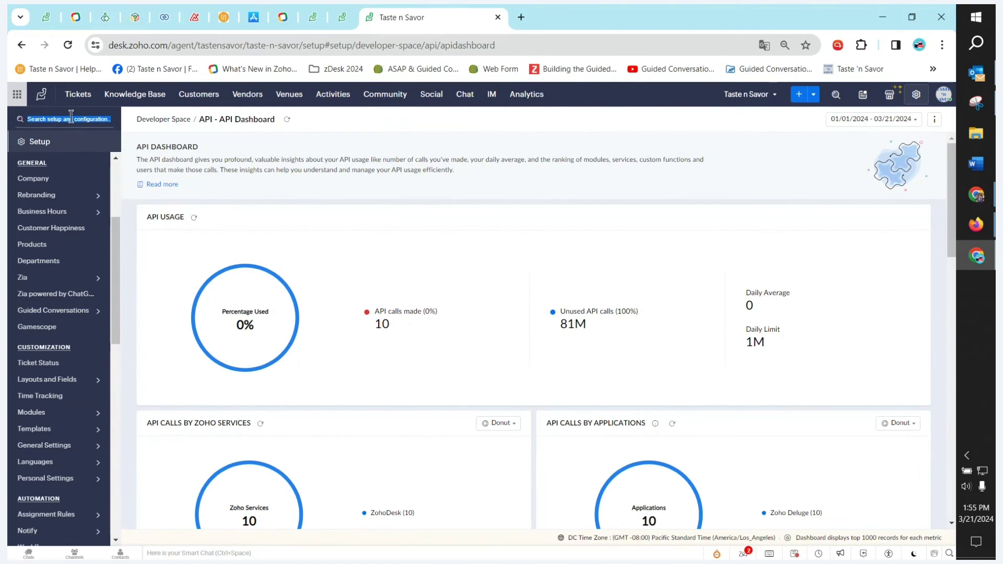
{"action": "left_click", "coordinate": [71, 117]}
{"action": "type", "text": "pred"}
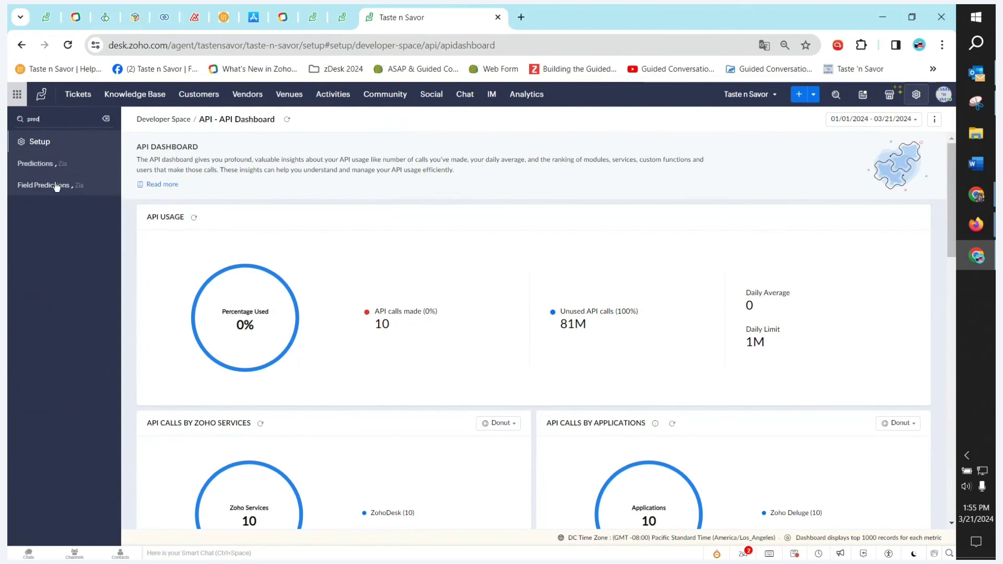
{"action": "left_click", "coordinate": [46, 193]}
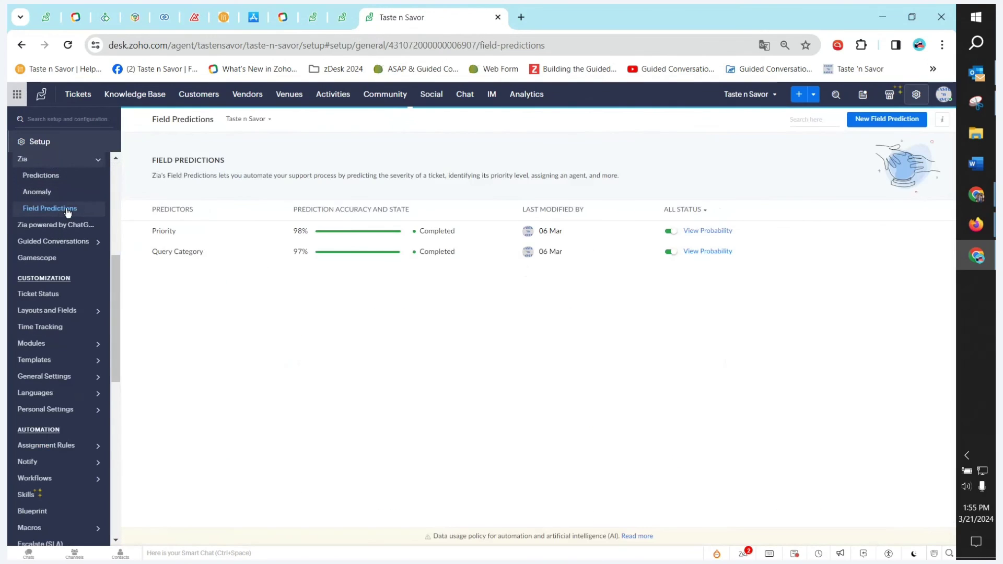
Step: Open the Priority predictor and look through its unannotated tickets, including the Facebook company profile question
{"action": "left_click", "coordinate": [172, 232]}
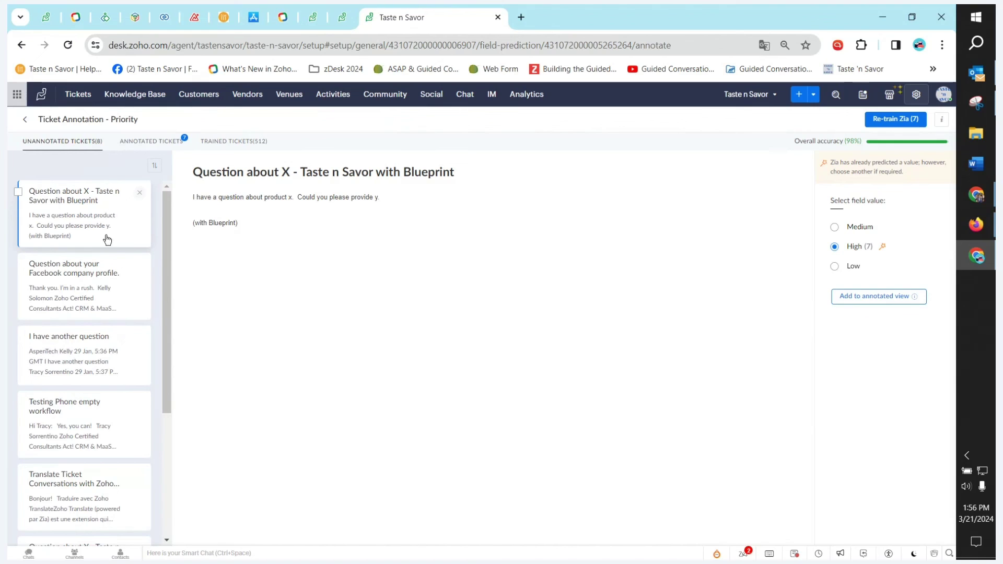
{"action": "left_click", "coordinate": [97, 281]}
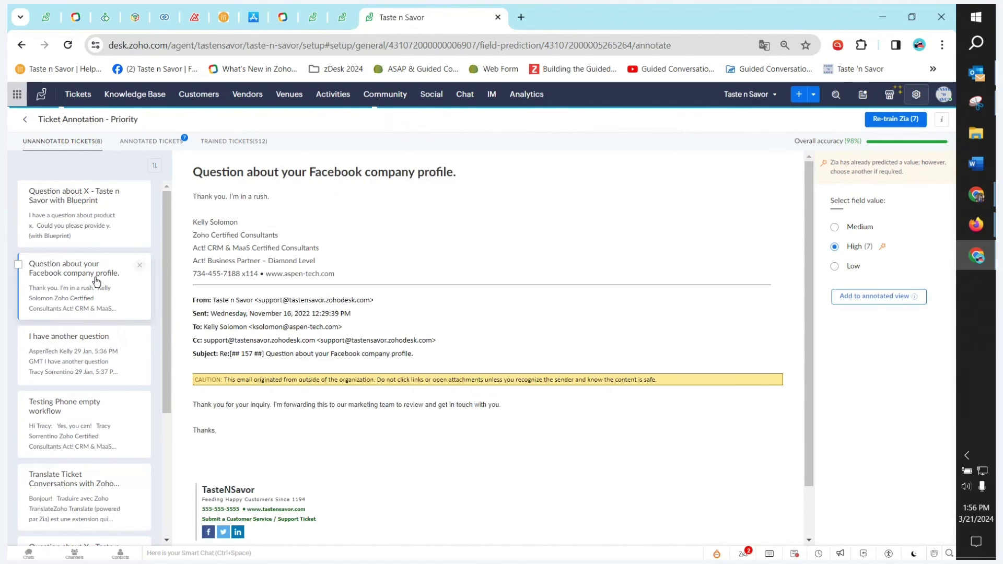
{"action": "left_click", "coordinate": [59, 142]}
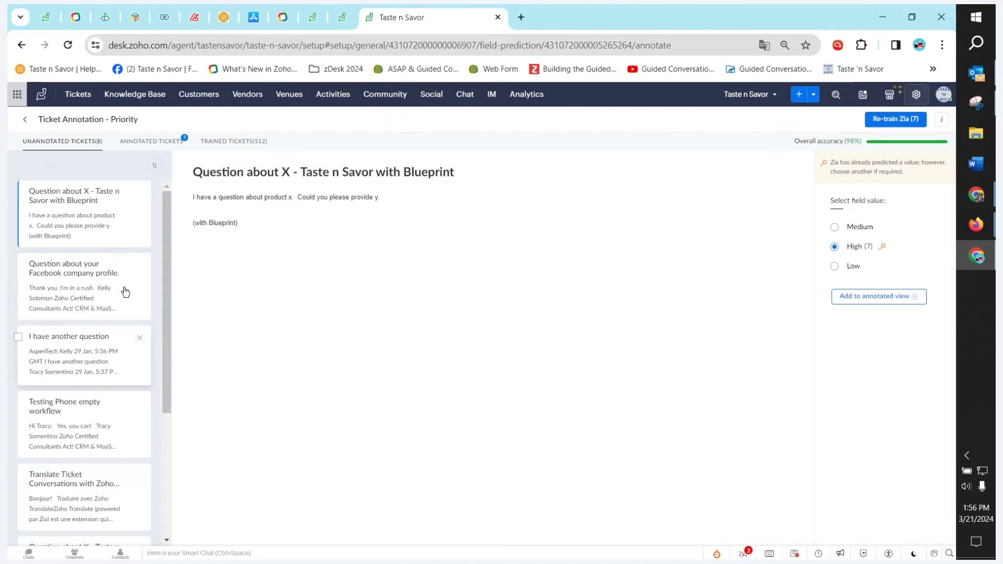
Step: Set the first annotated Order Modification Request's priority value to Low and return to the unannotated tickets
{"action": "left_click", "coordinate": [152, 142]}
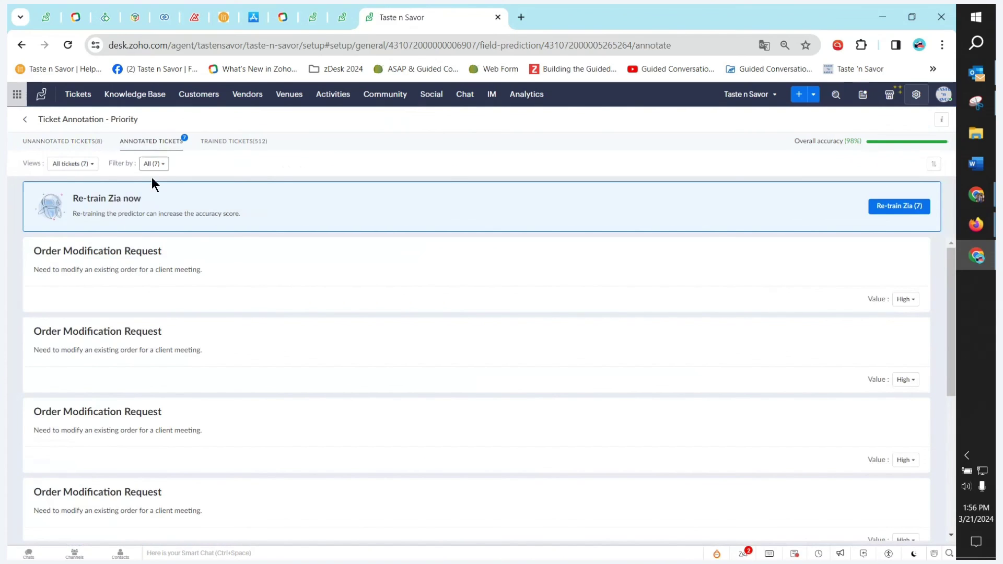
{"action": "left_click", "coordinate": [905, 299]}
{"action": "left_click", "coordinate": [823, 398]}
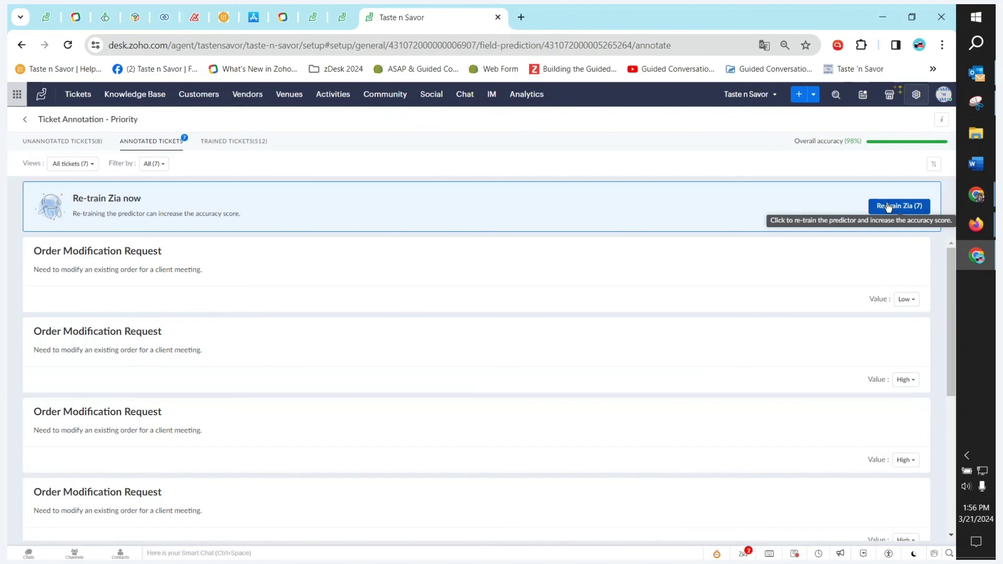
{"action": "left_click", "coordinate": [64, 141]}
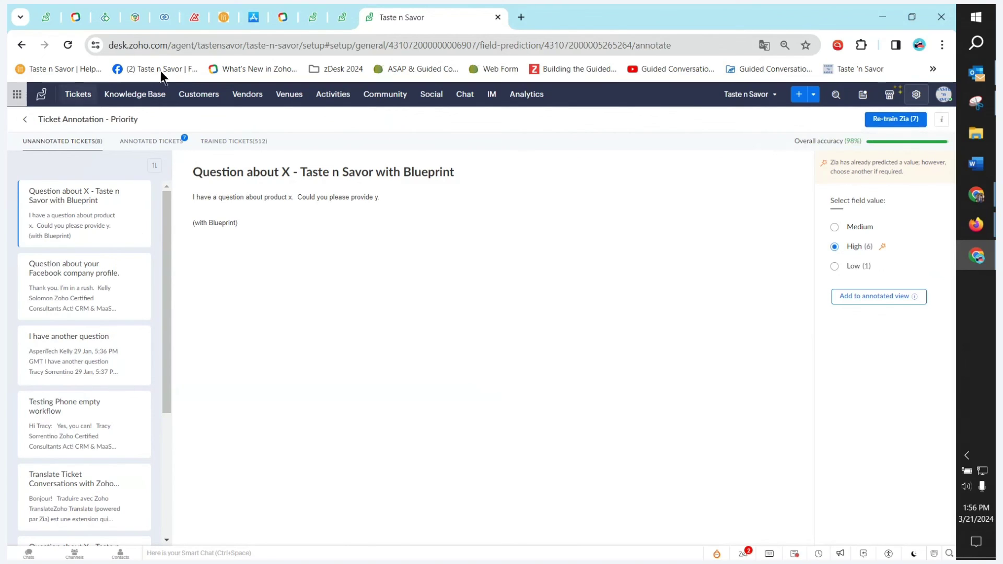
Step: From the Open Tickets view, open the child ticket about changing credit card information and display its Field Predictions
{"action": "left_click", "coordinate": [340, 17]}
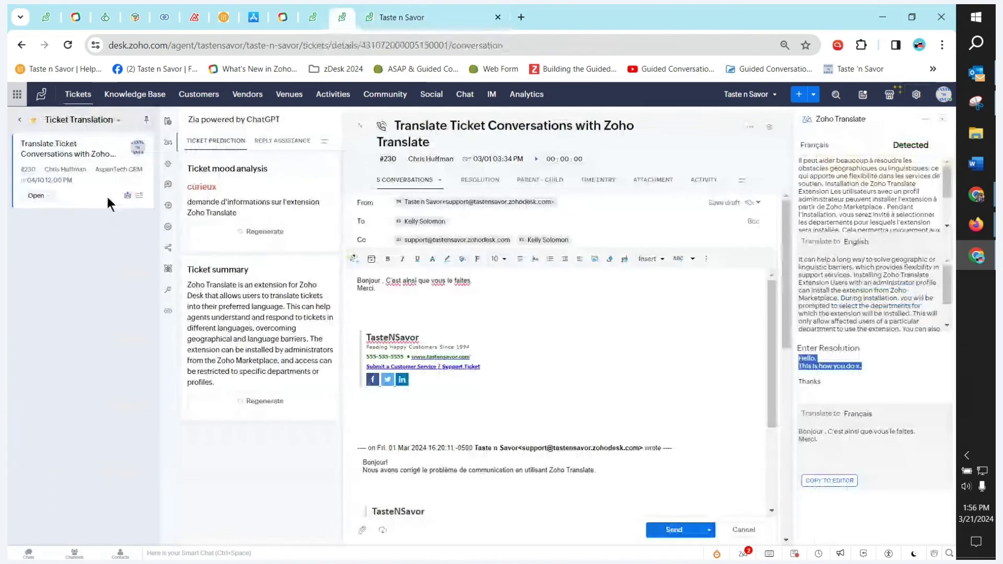
{"action": "left_click", "coordinate": [21, 121]}
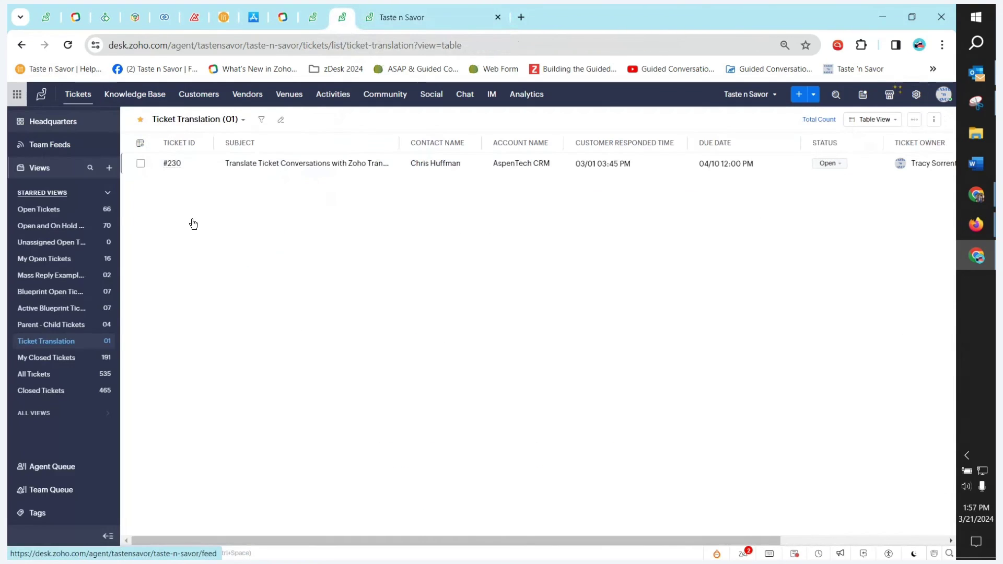
{"action": "left_click", "coordinate": [50, 211]}
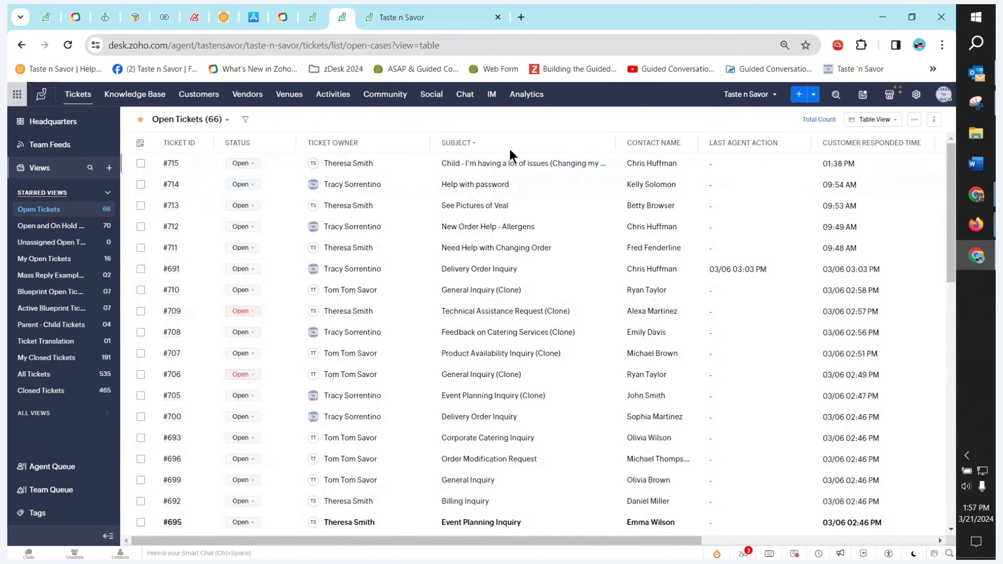
{"action": "left_click", "coordinate": [468, 163]}
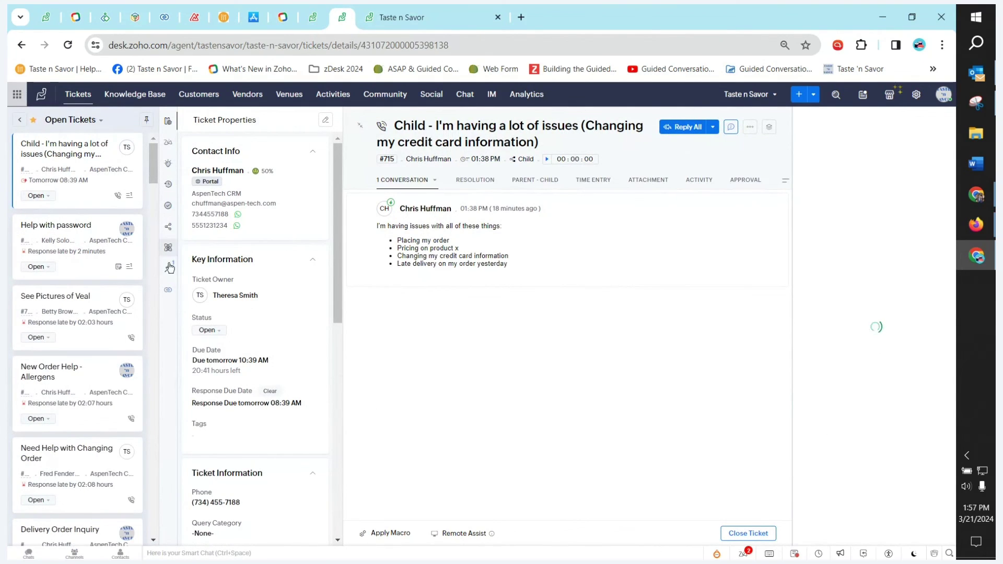
{"action": "left_click", "coordinate": [168, 270]}
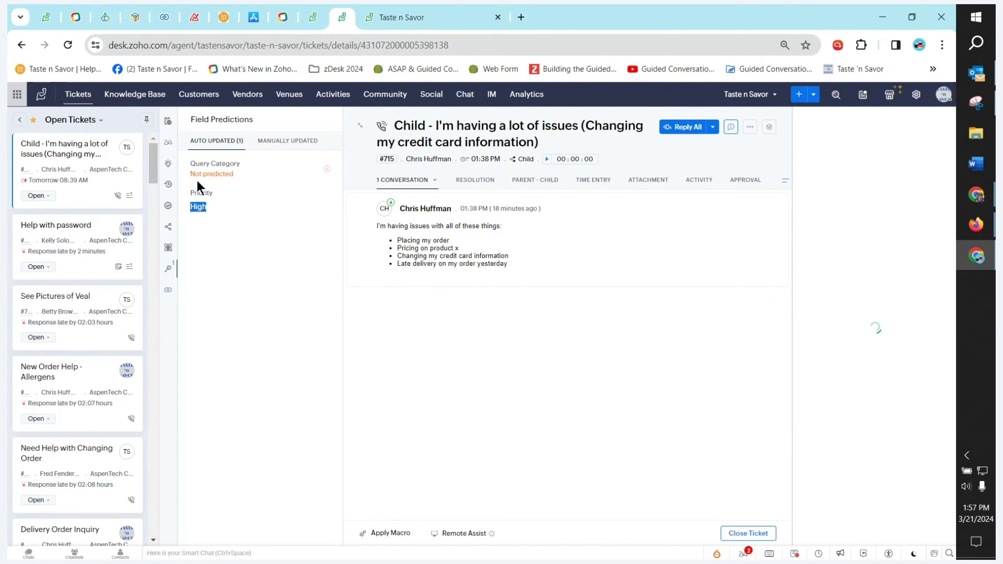
Step: Set Query Category to Delivery in the child ticket's properties
{"action": "left_click", "coordinate": [168, 124]}
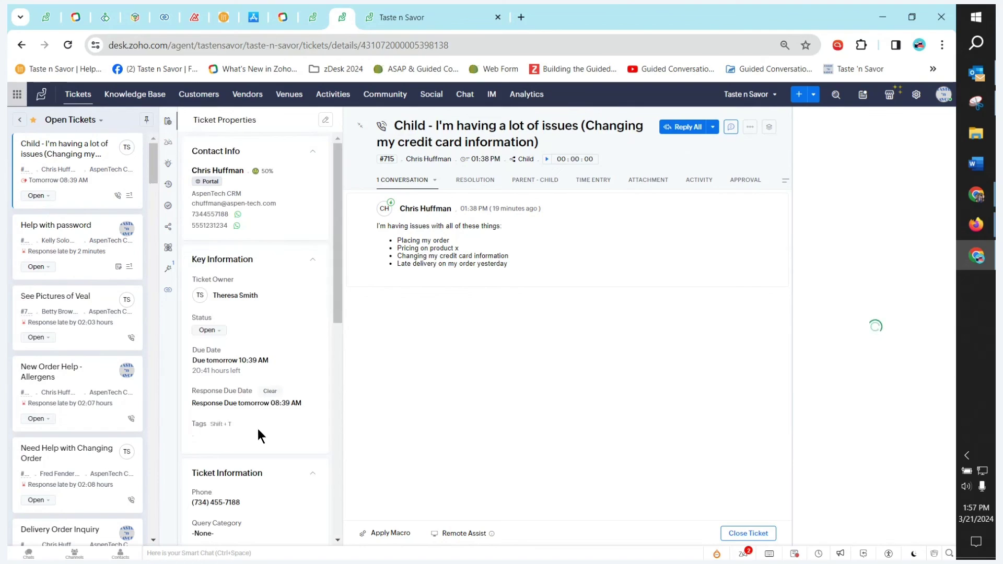
{"action": "scroll", "coordinate": [264, 413], "scroll_direction": "down", "scroll_amount": 5}
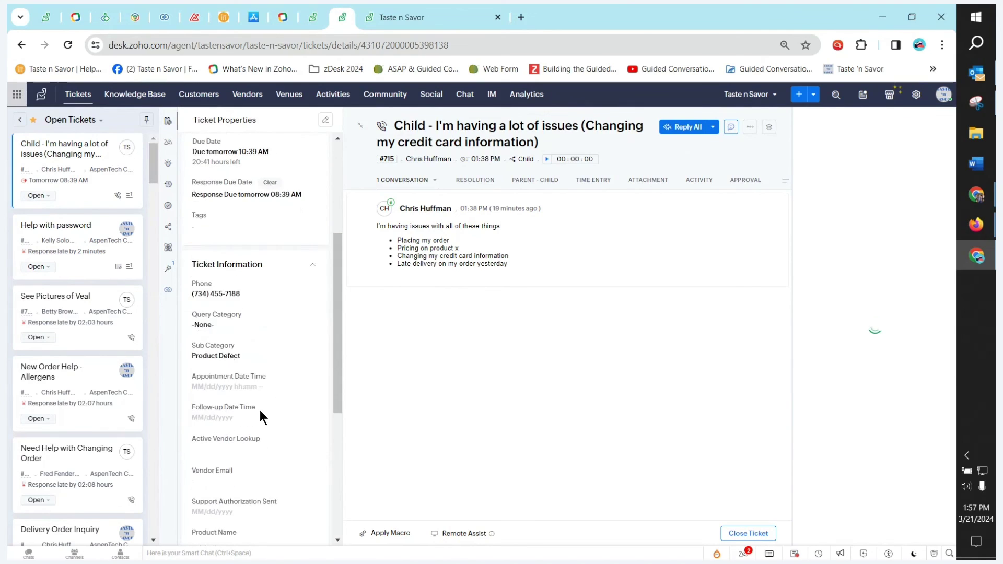
{"action": "left_click", "coordinate": [212, 276]}
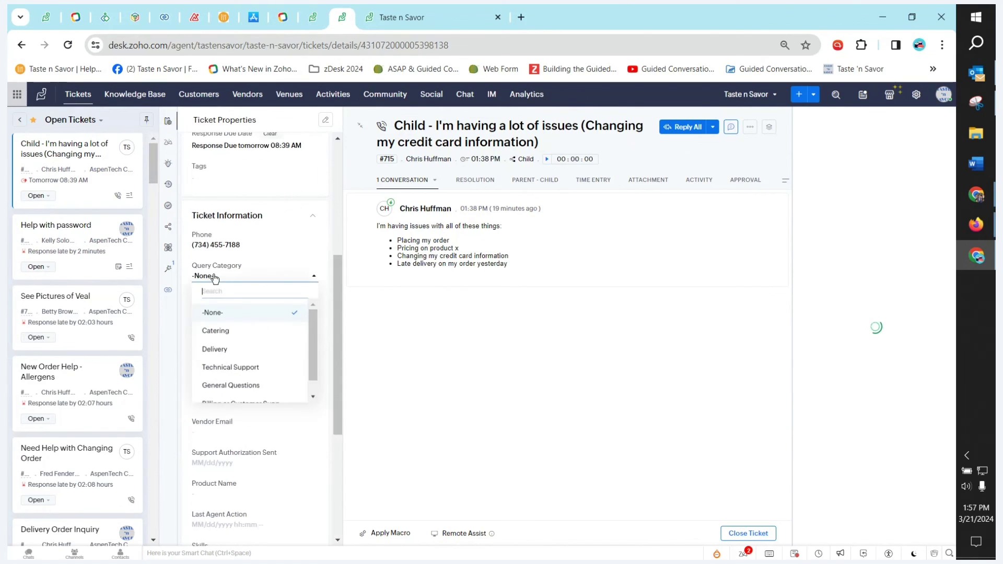
{"action": "left_click", "coordinate": [245, 349]}
{"action": "scroll", "coordinate": [241, 330], "scroll_direction": "down", "scroll_amount": 1}
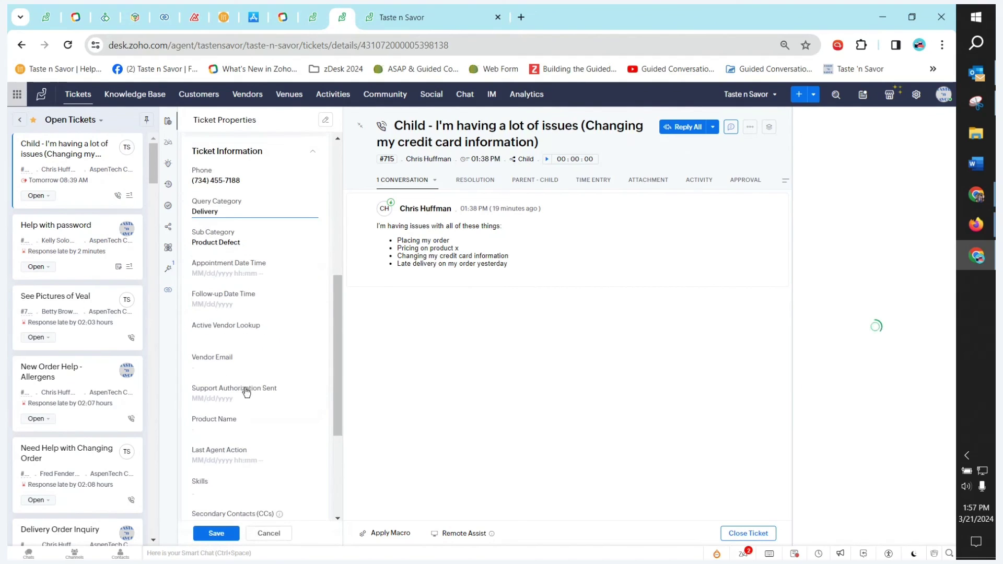
{"action": "scroll", "coordinate": [242, 369], "scroll_direction": "up", "scroll_amount": 5}
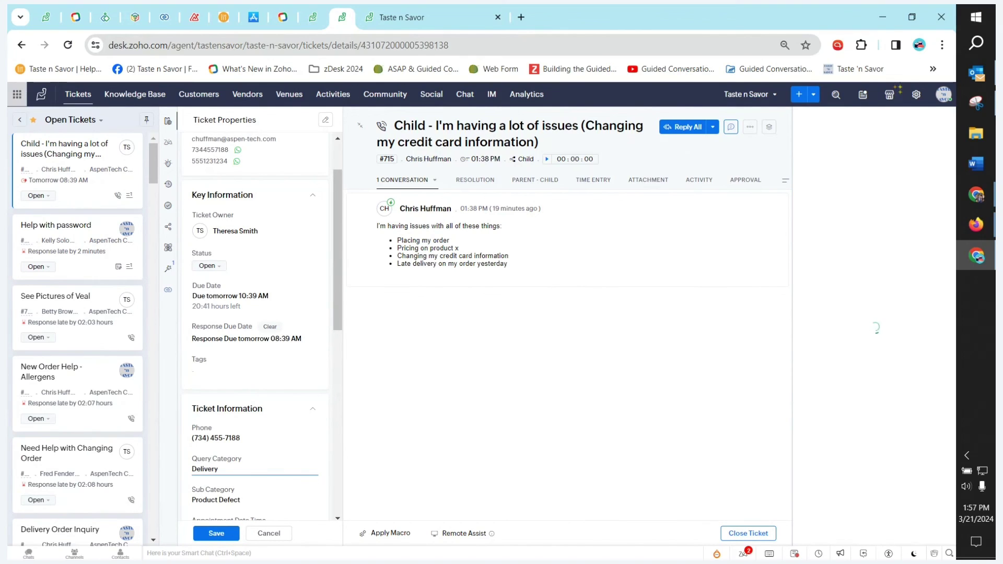
Step: Switch to the Zoho Show slideshow, display the Desk Apps slide full screen, and advance to the Coming Soon slide
{"action": "left_click", "coordinate": [977, 224]}
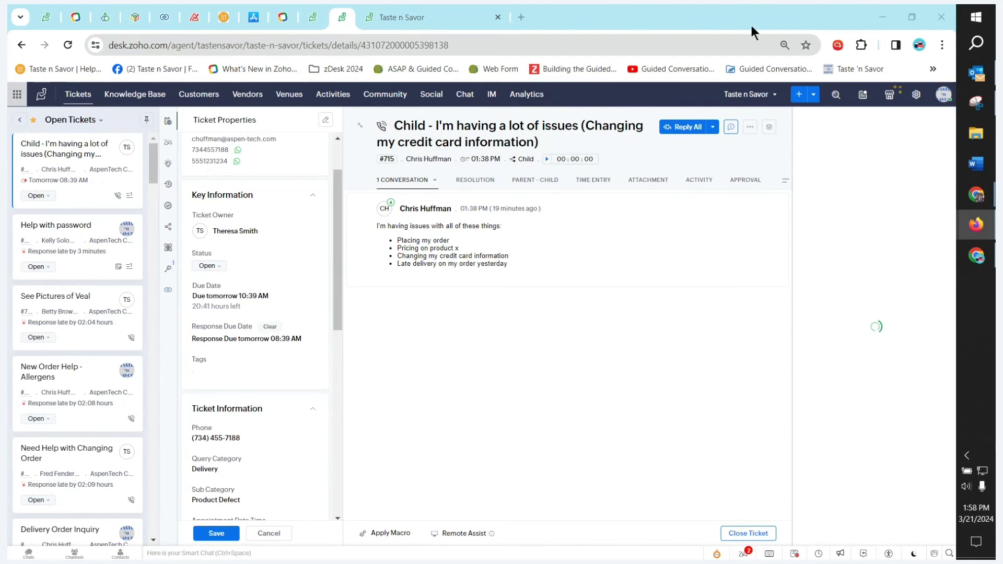
{"action": "mouse_move", "coordinate": [989, 232]}
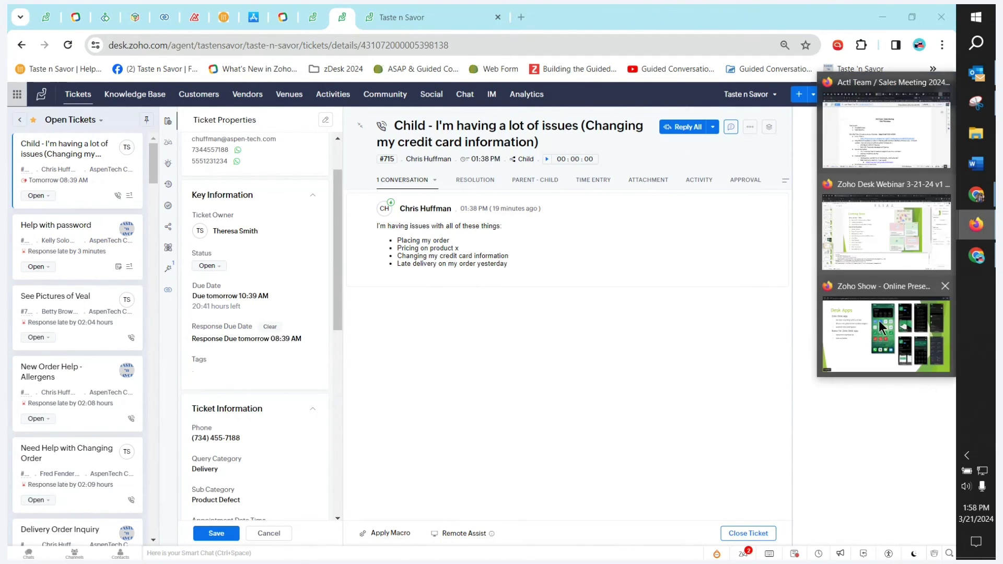
{"action": "left_click", "coordinate": [895, 338]}
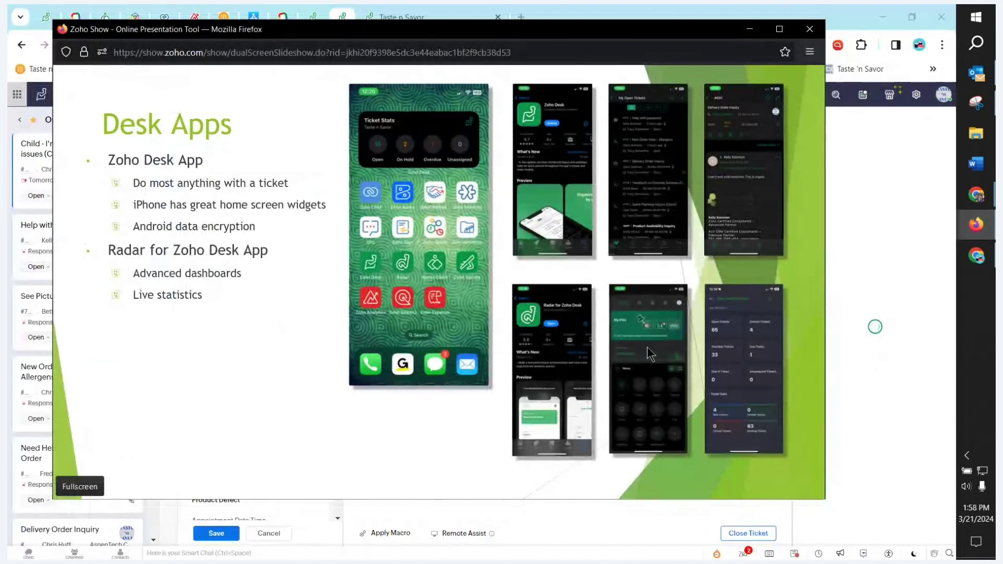
{"action": "left_click", "coordinate": [779, 30]}
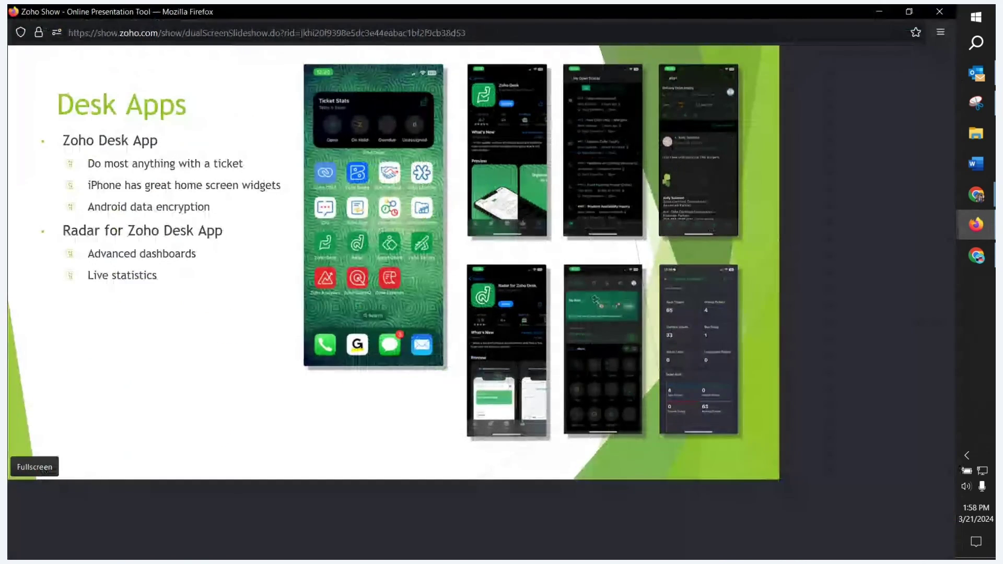
{"action": "left_click", "coordinate": [34, 553]}
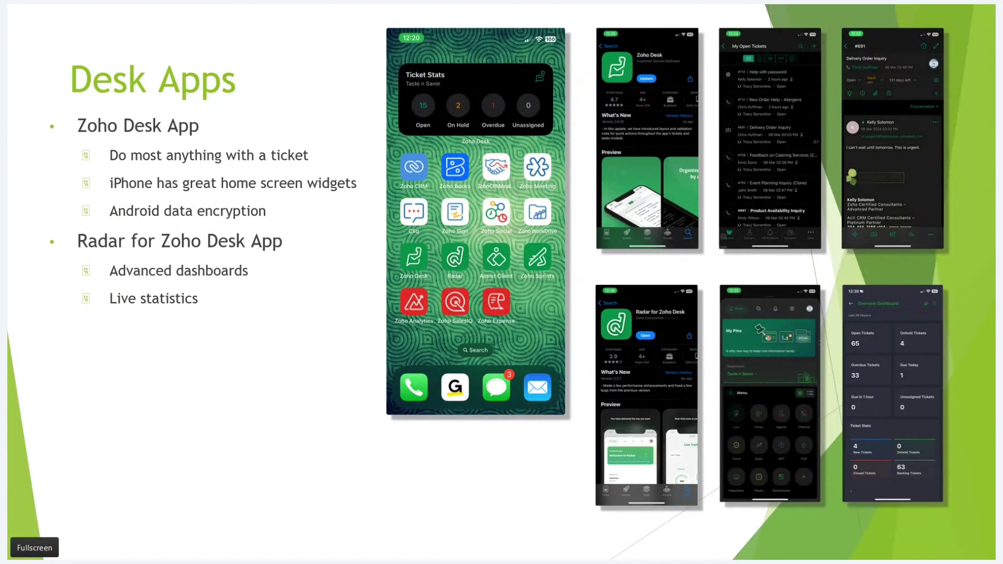
{"action": "key", "text": "Right"}
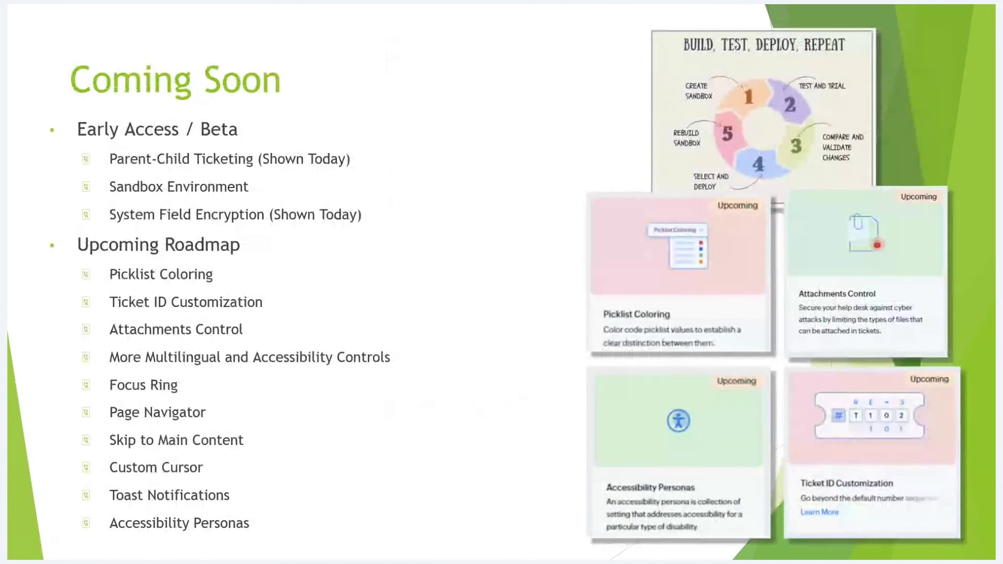